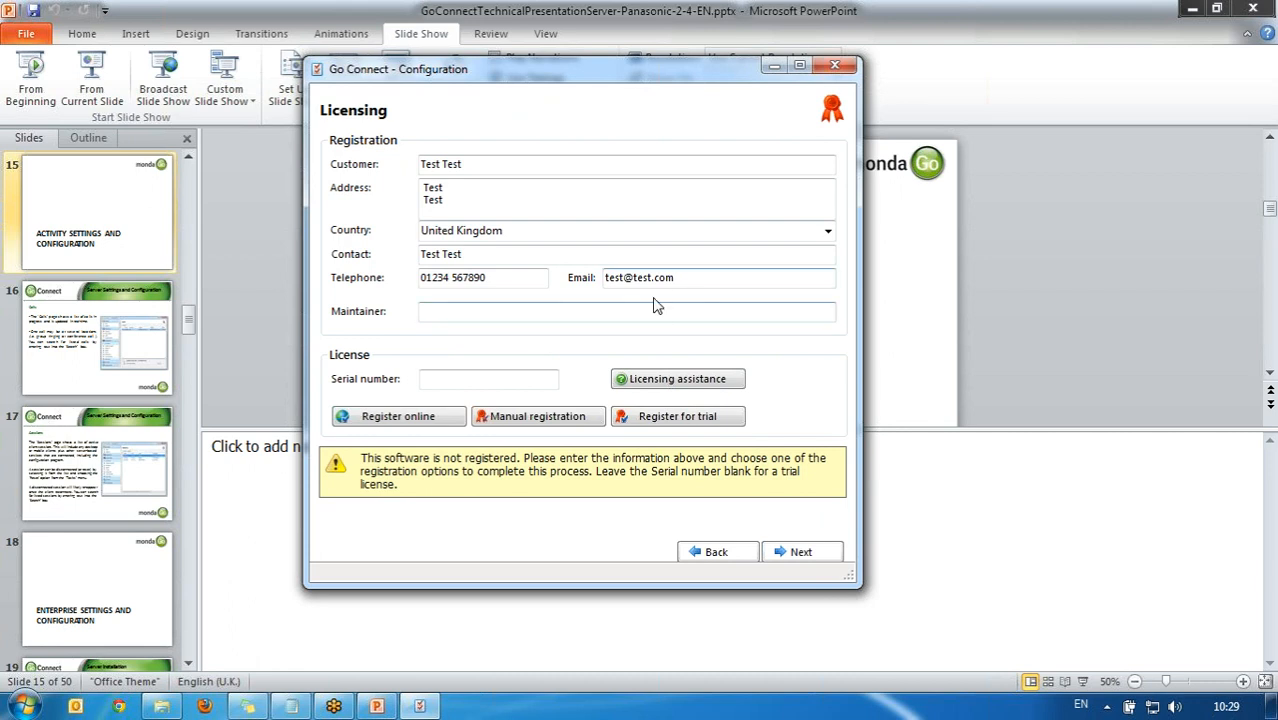
# Step: Paste the licence serial number from License.txt into Serial number and register online
pyautogui.click(291, 707)
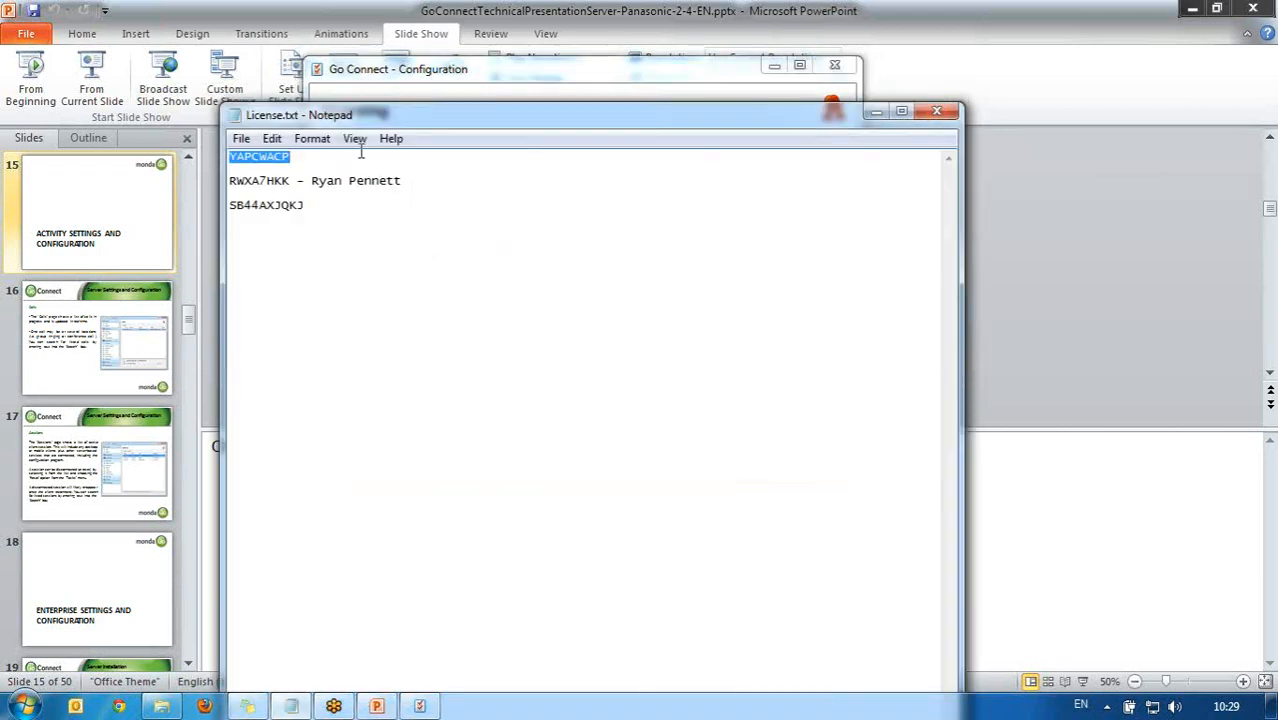
pyautogui.click(548, 70)
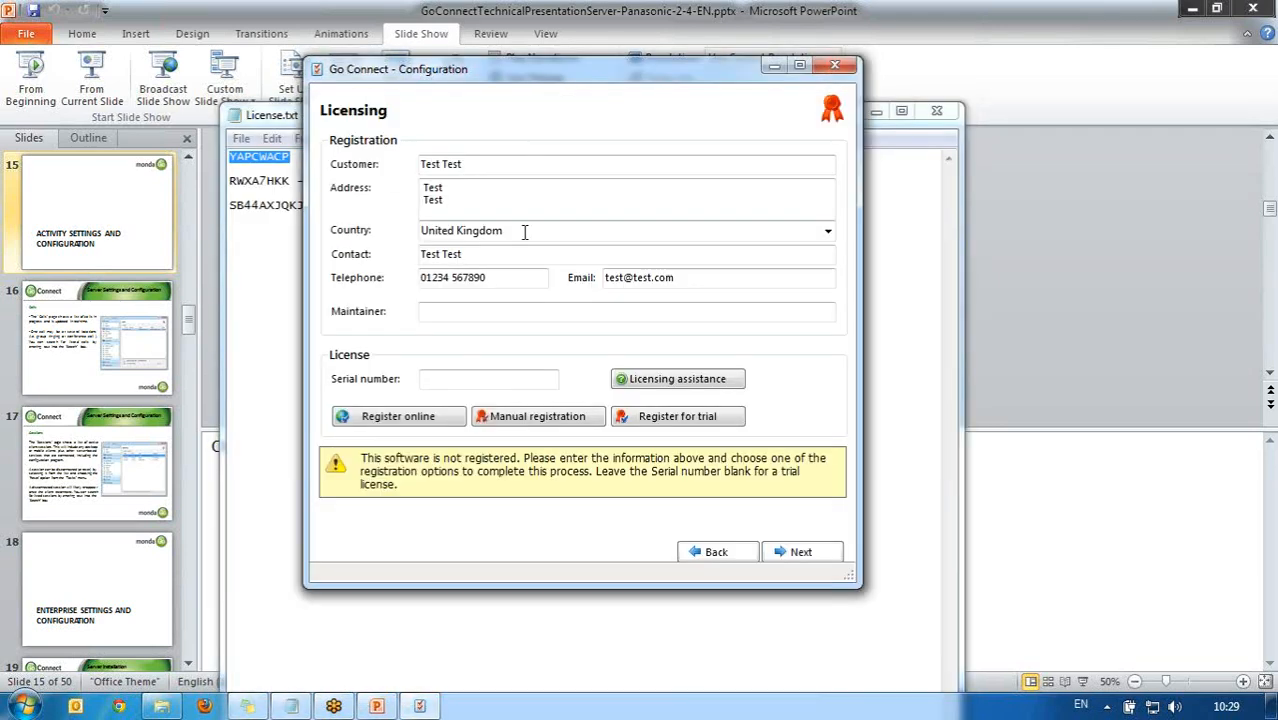
pyautogui.click(474, 378)
pyautogui.hotkey('ctrl', 'v')
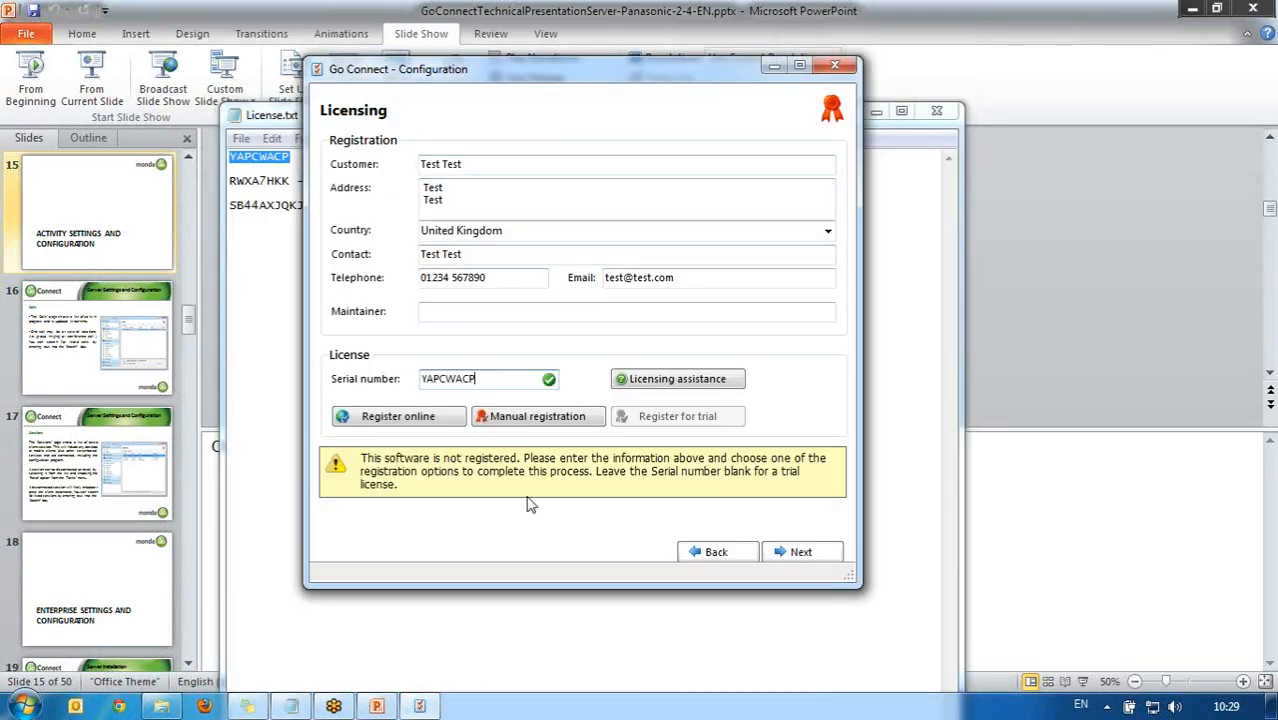
pyautogui.click(433, 418)
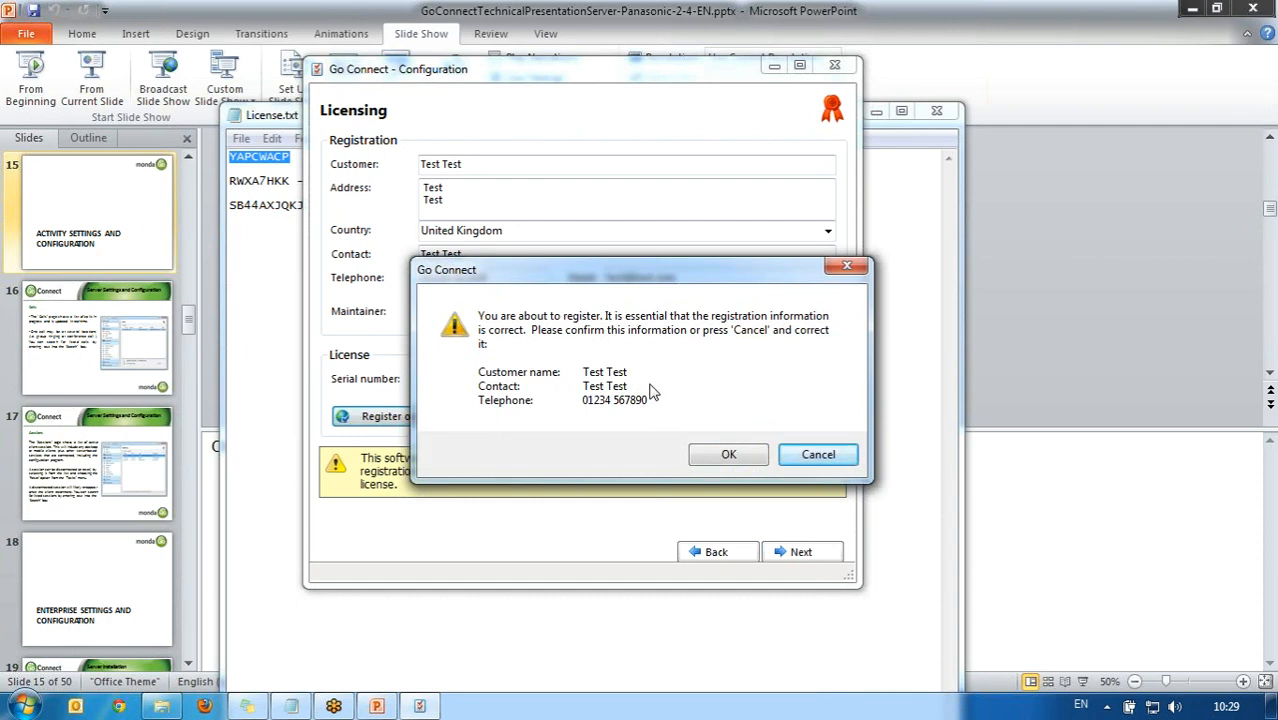
# Step: Confirm the registration and review the granted Office (10), CRM (5) and Attendant (2) licences
pyautogui.click(728, 456)
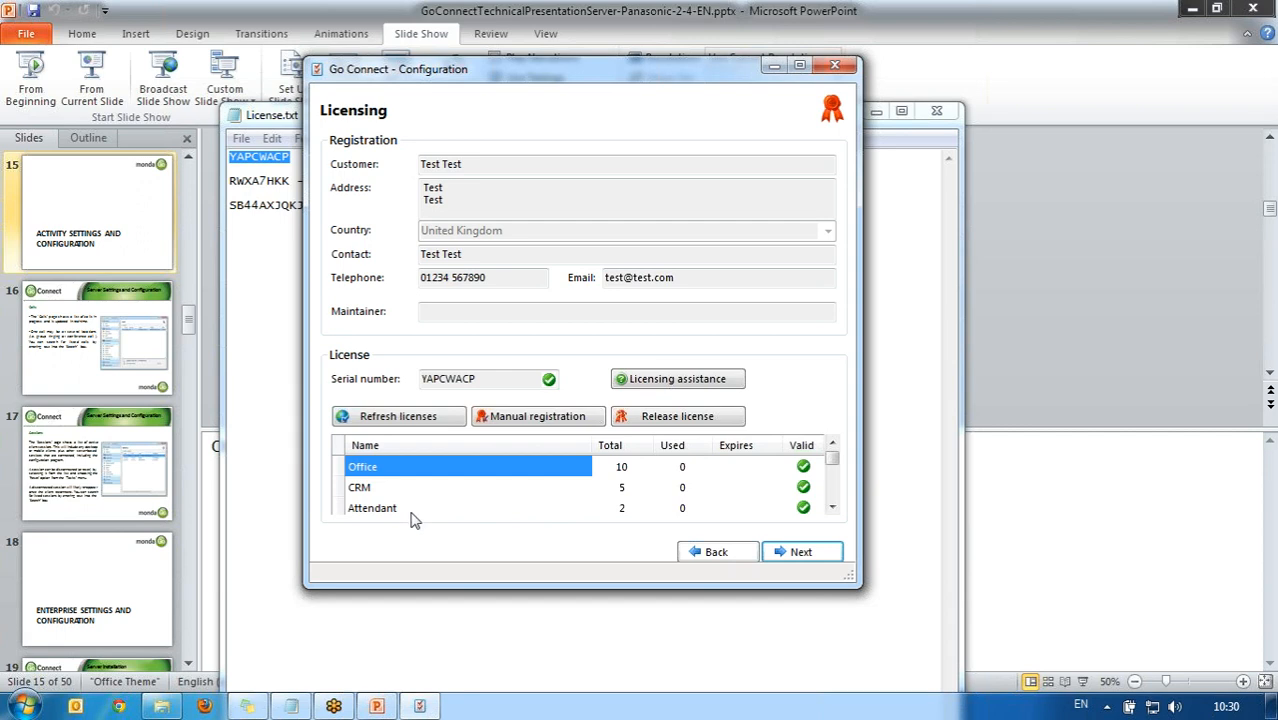
pyautogui.click(832, 508)
pyautogui.click(832, 508)
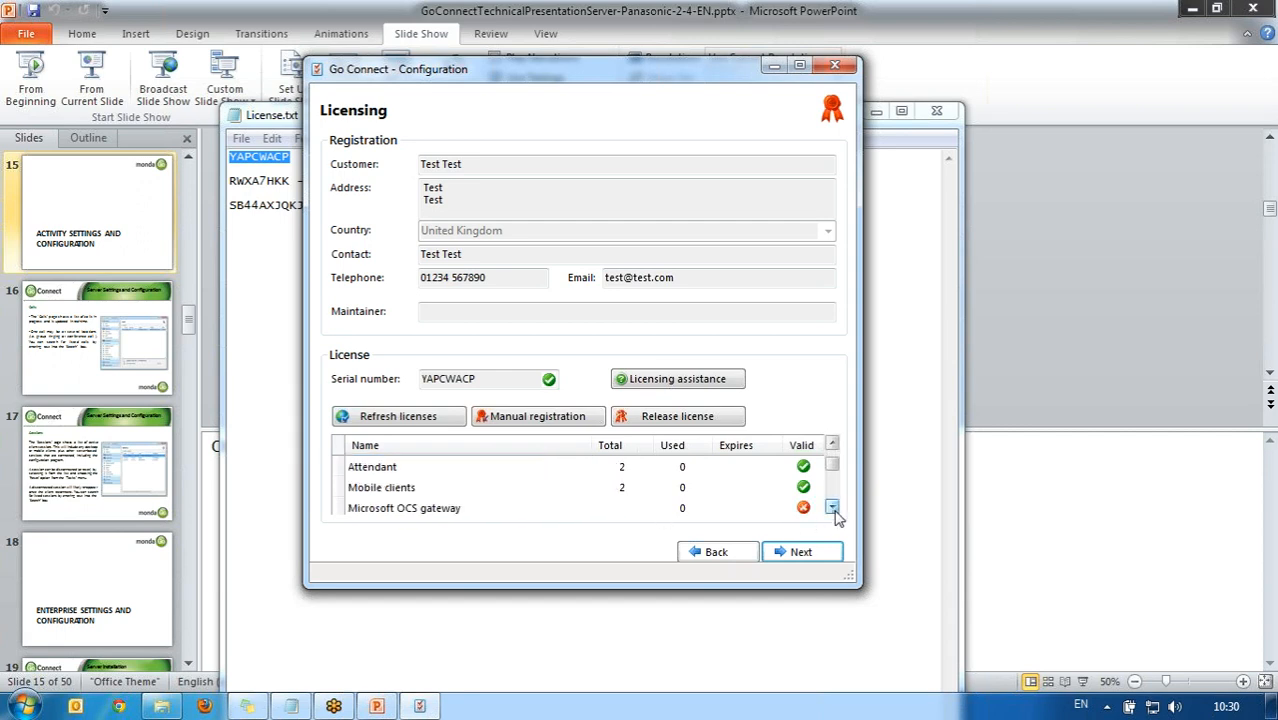
pyautogui.click(832, 508)
pyautogui.click(832, 508)
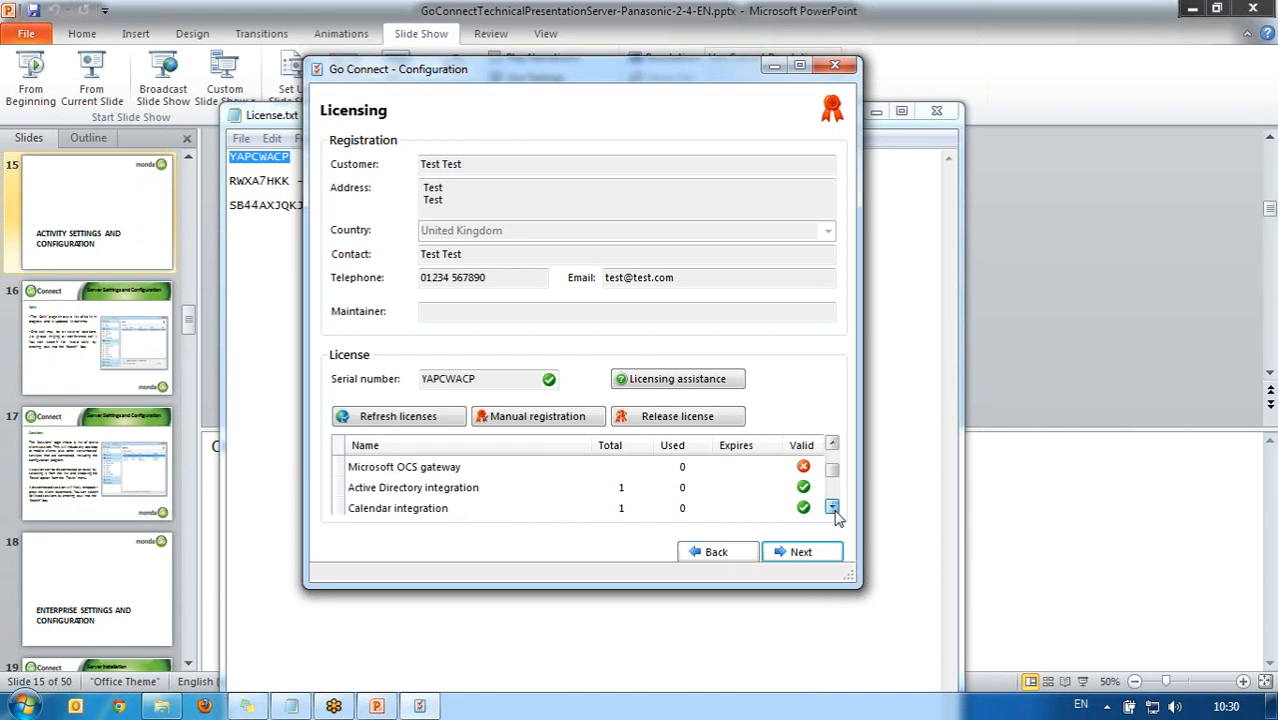
pyautogui.click(832, 508)
pyautogui.click(832, 508)
pyautogui.click(832, 508)
pyautogui.click(832, 508)
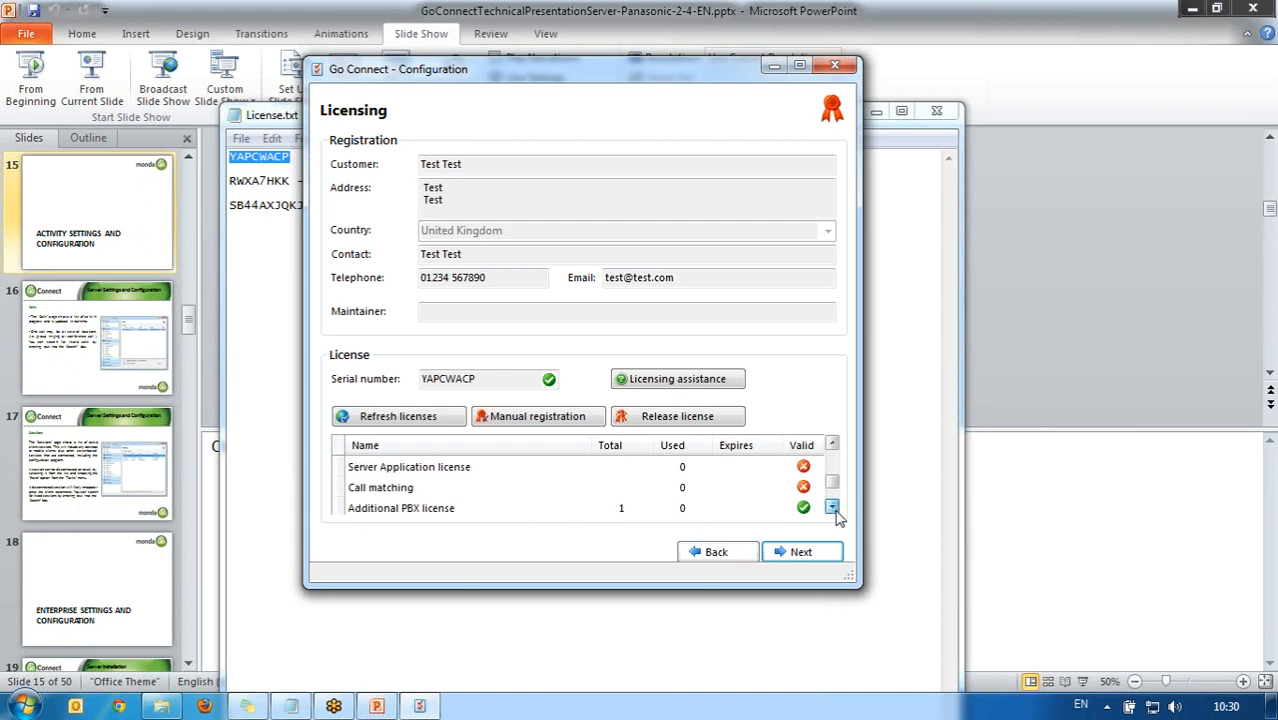
pyautogui.click(832, 508)
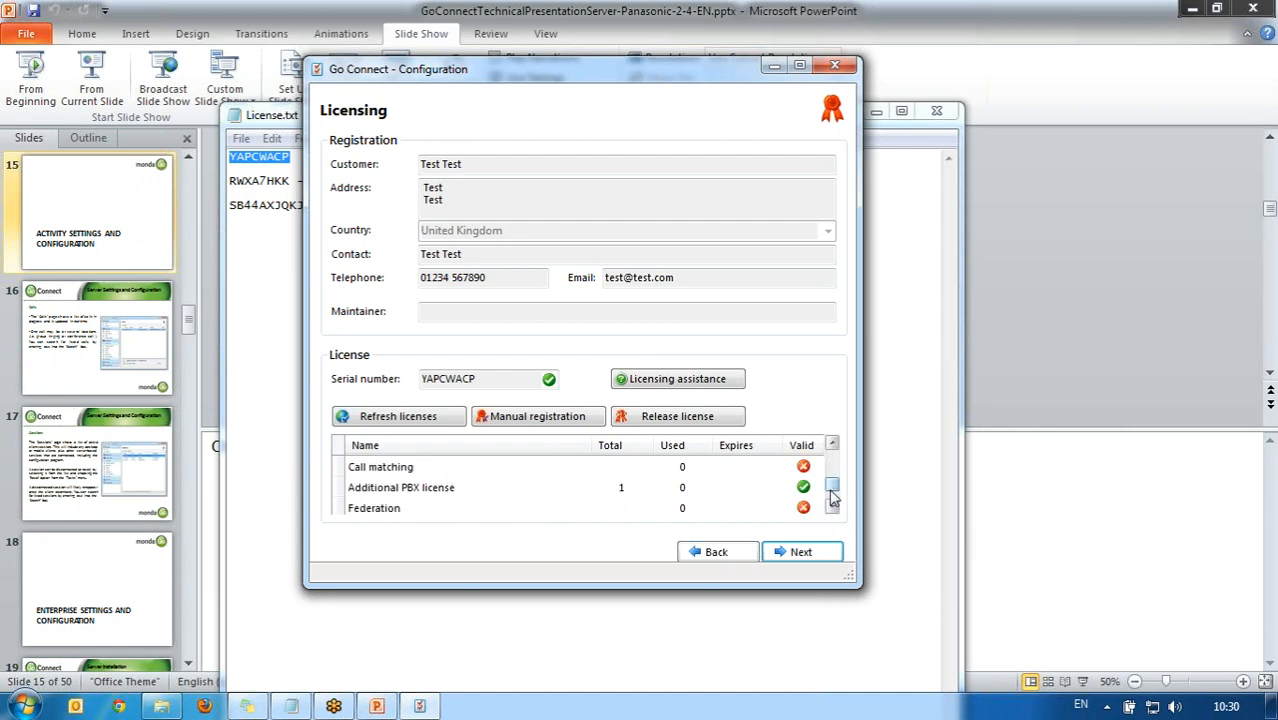
pyautogui.moveTo(835, 491); pyautogui.dragTo(838, 467)
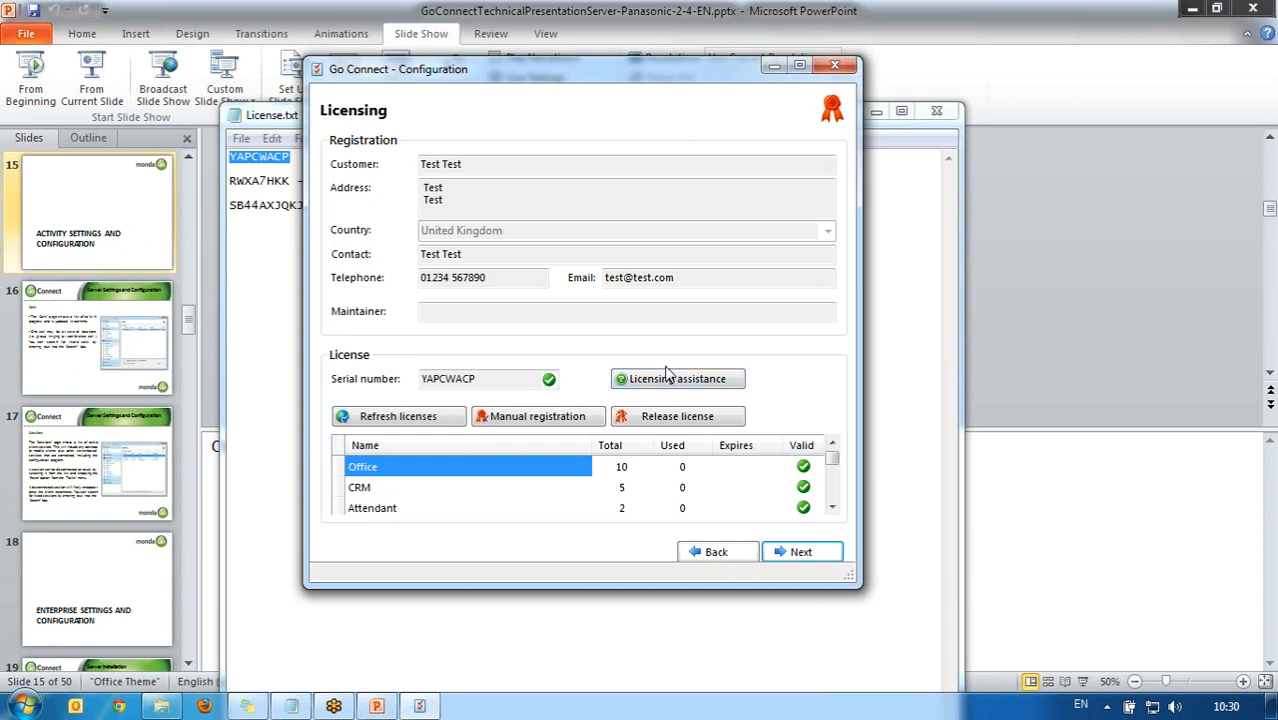
# Step: Name the site Demo, set area code 01733 - Peterborough, and continue to telephone settings
pyautogui.click(798, 558)
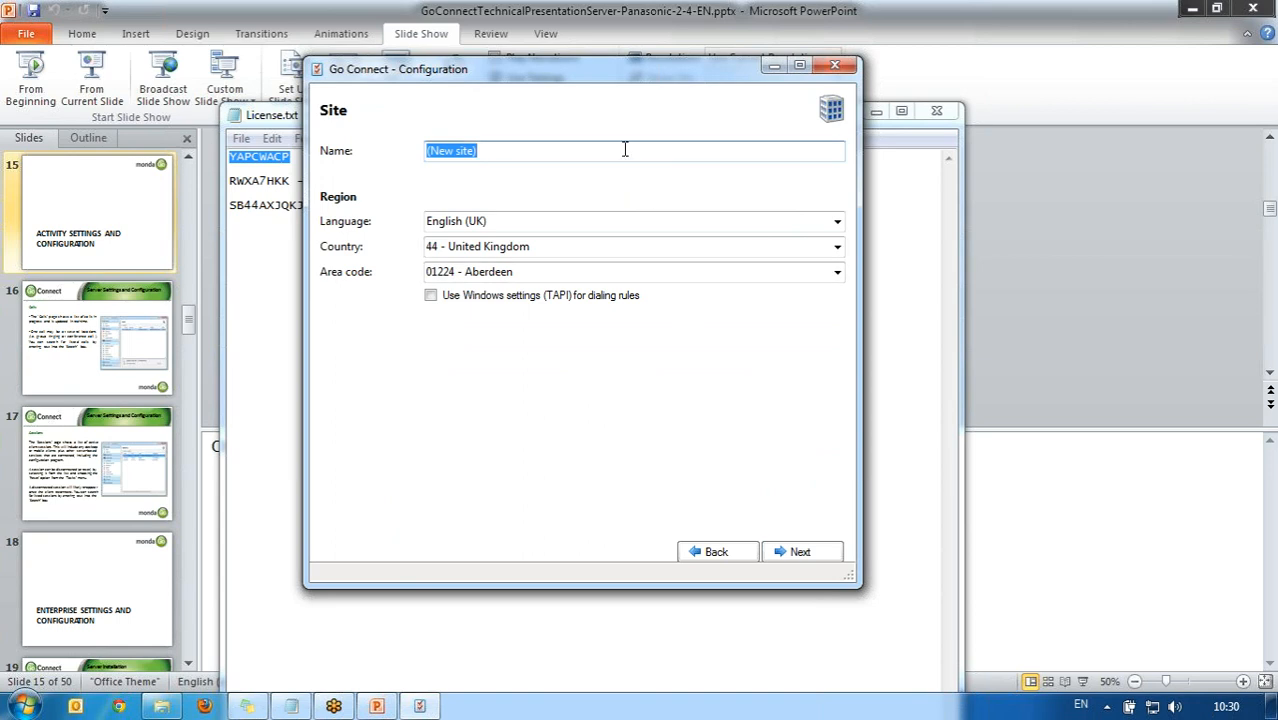
pyautogui.write('Demo')
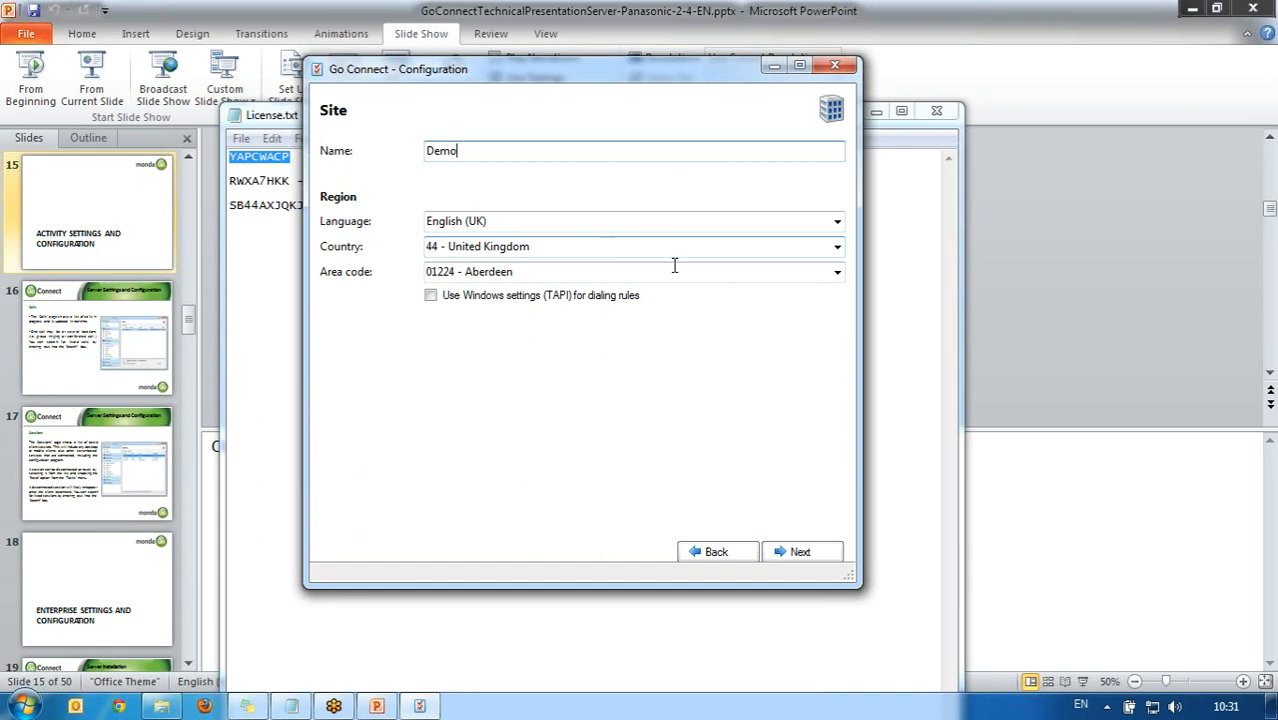
pyautogui.click(793, 272)
pyautogui.write('01733 - Peterborough')
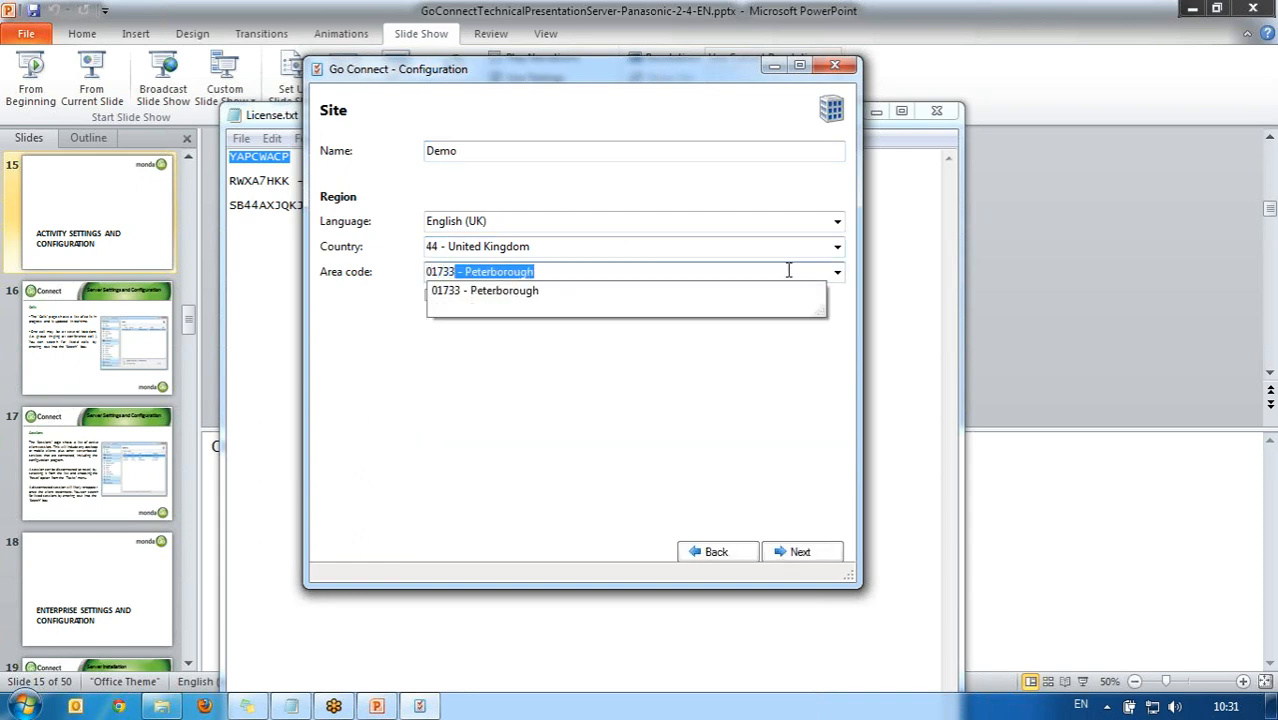
pyautogui.click(657, 398)
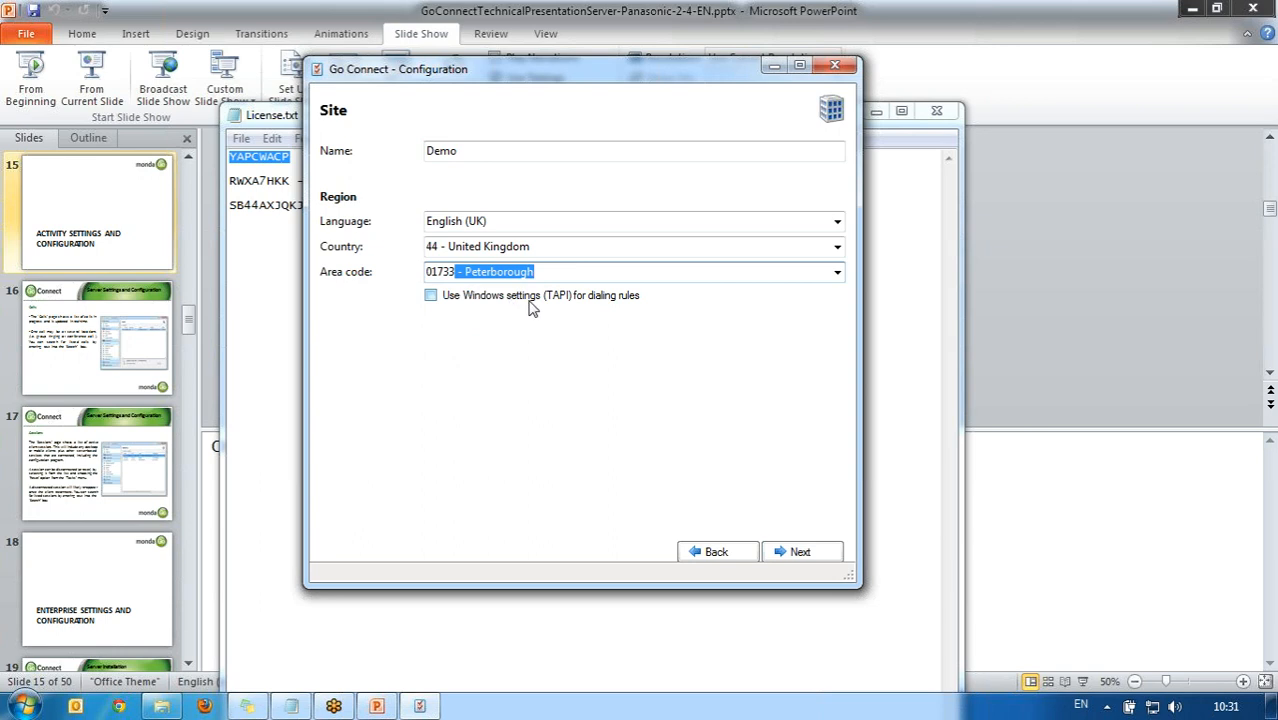
pyautogui.click(803, 556)
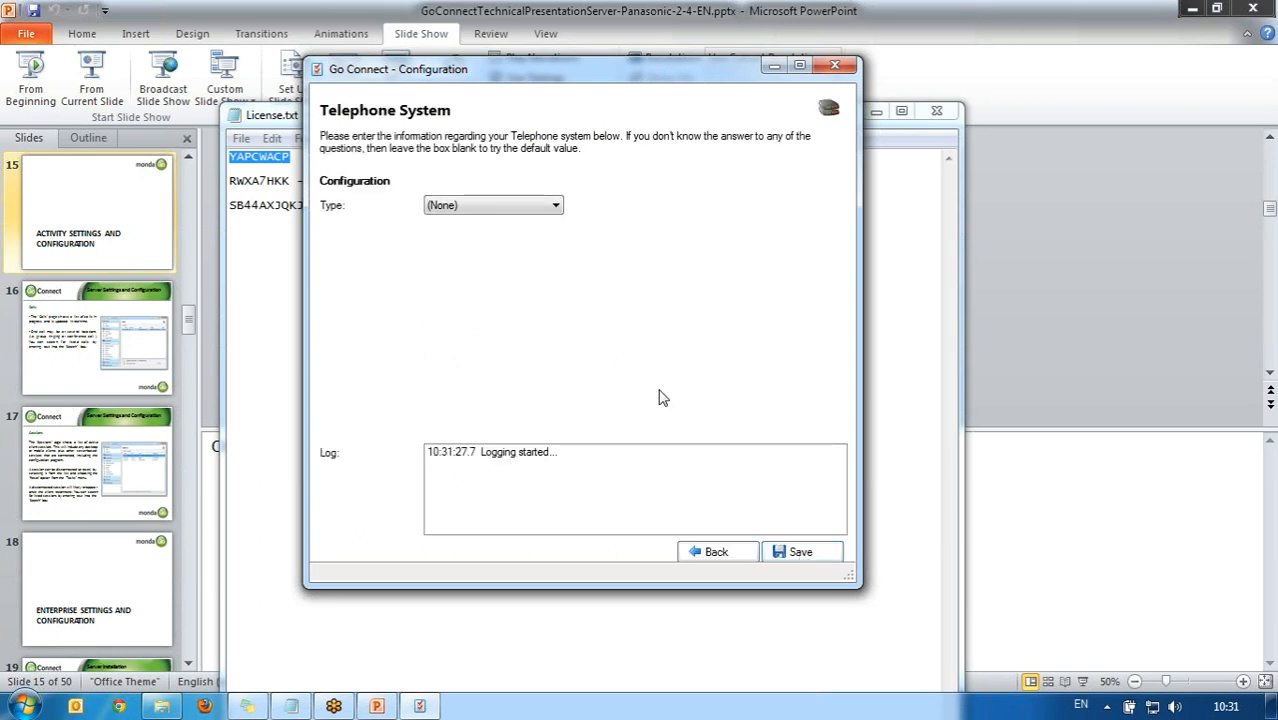
# Step: Try Panasonic KX with trunk access 9, then switch the telephone system type to Demonstration
pyautogui.click(553, 205)
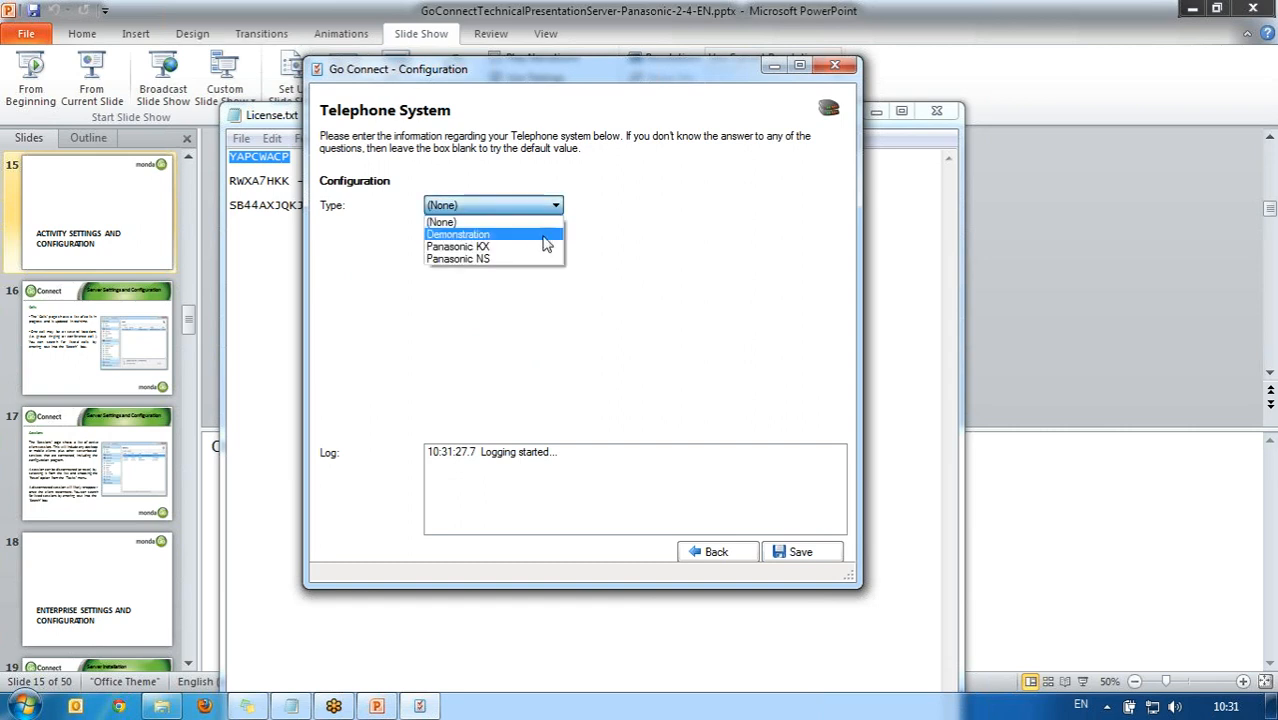
pyautogui.click(545, 248)
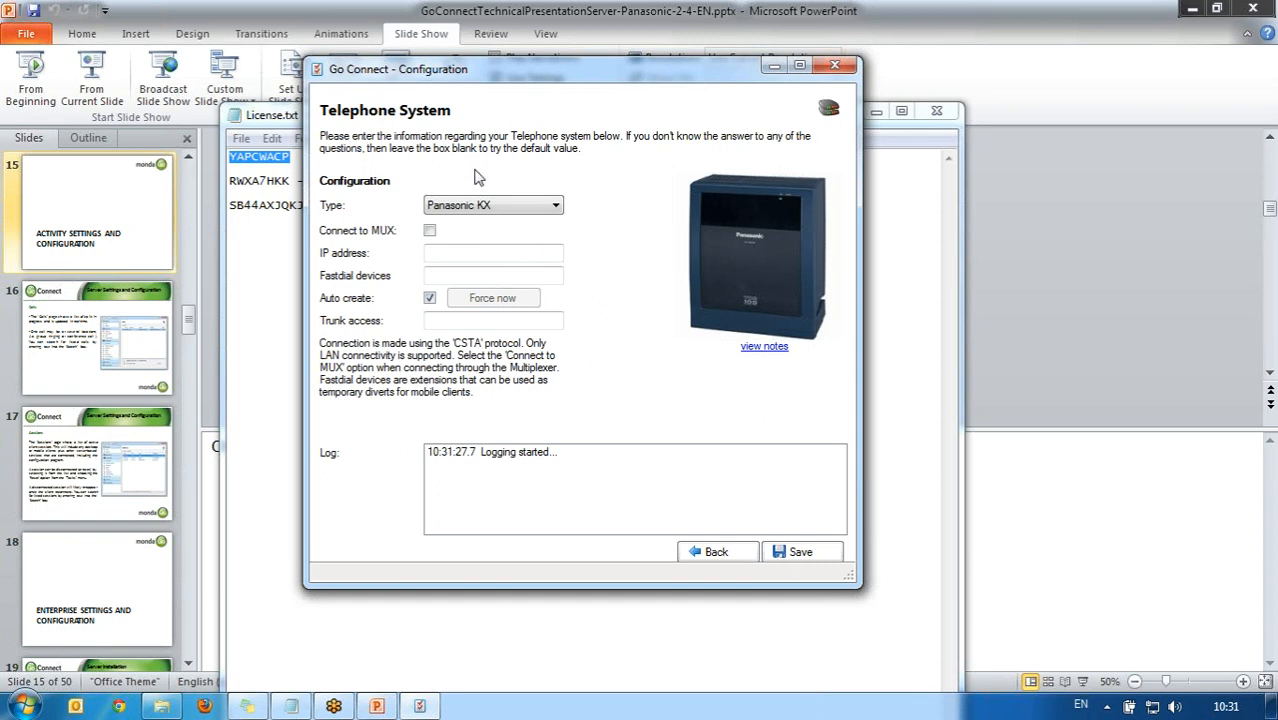
pyautogui.click(452, 253)
pyautogui.click(463, 278)
pyautogui.click(480, 321)
pyautogui.write('9')
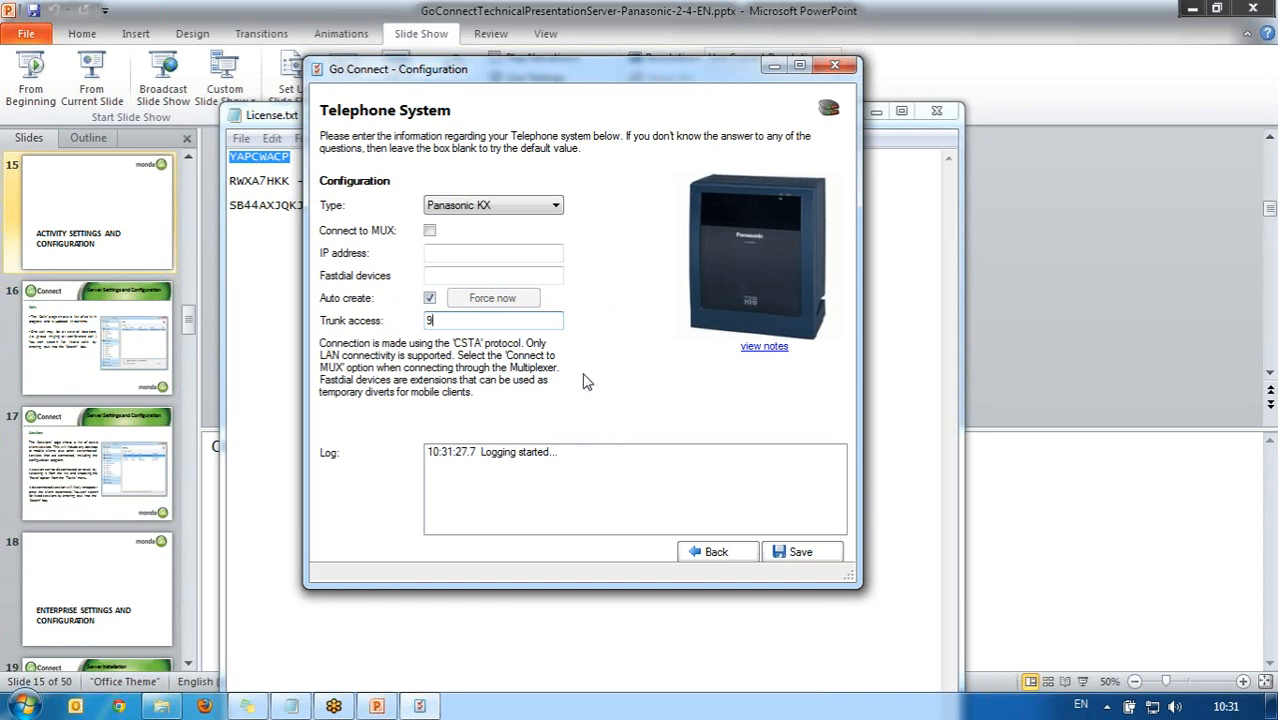
pyautogui.click(556, 207)
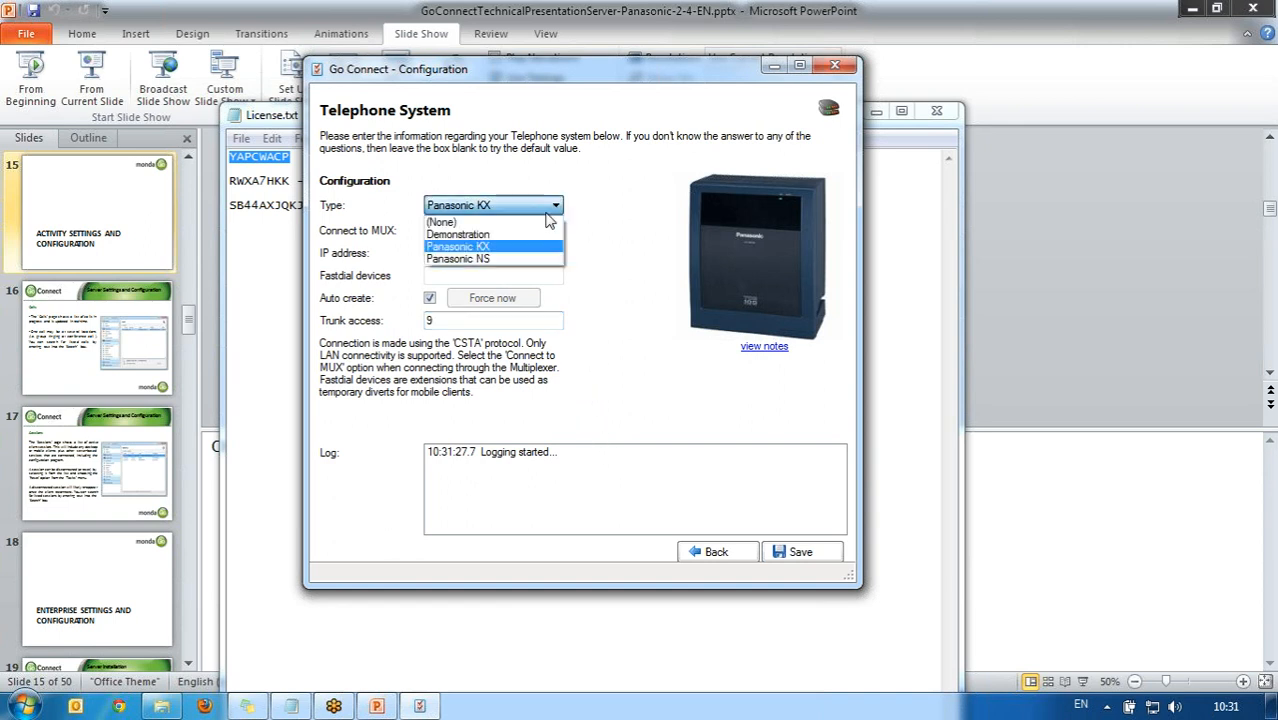
pyautogui.click(530, 240)
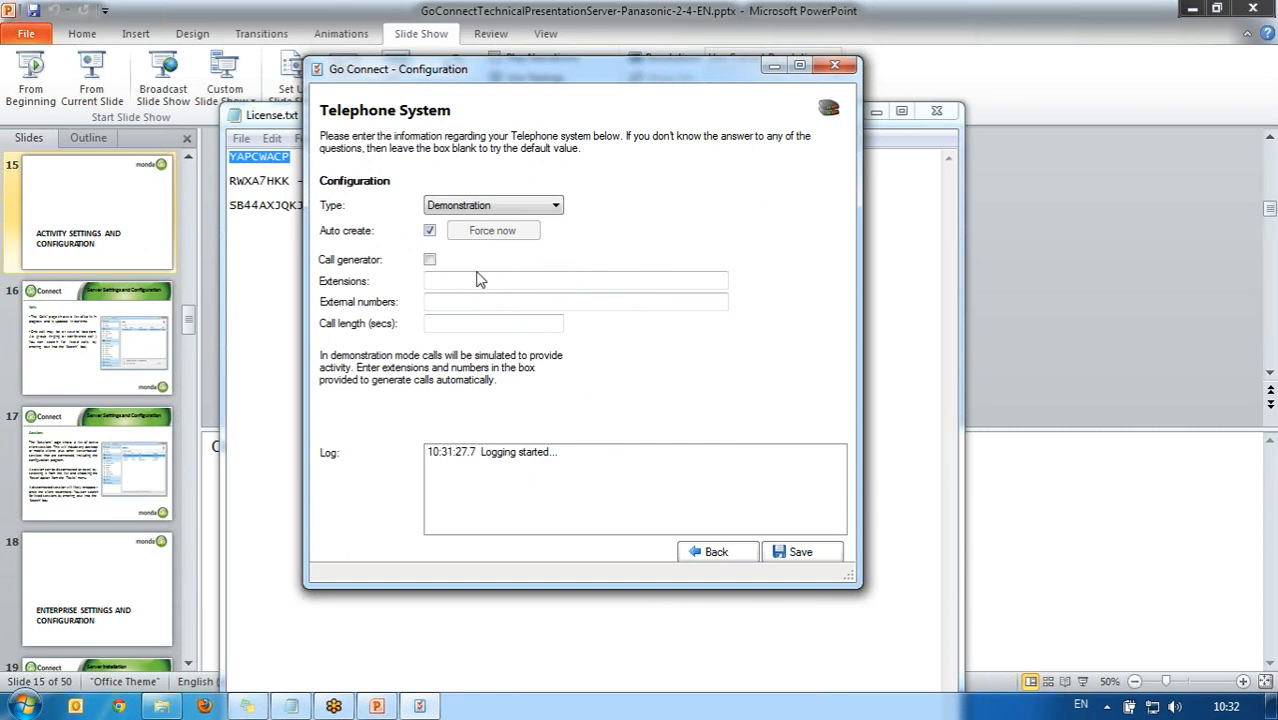
# Step: Enable the call generator, save the settings, and review the Connected and Monitoring log entries
pyautogui.click(429, 260)
pyautogui.click(797, 555)
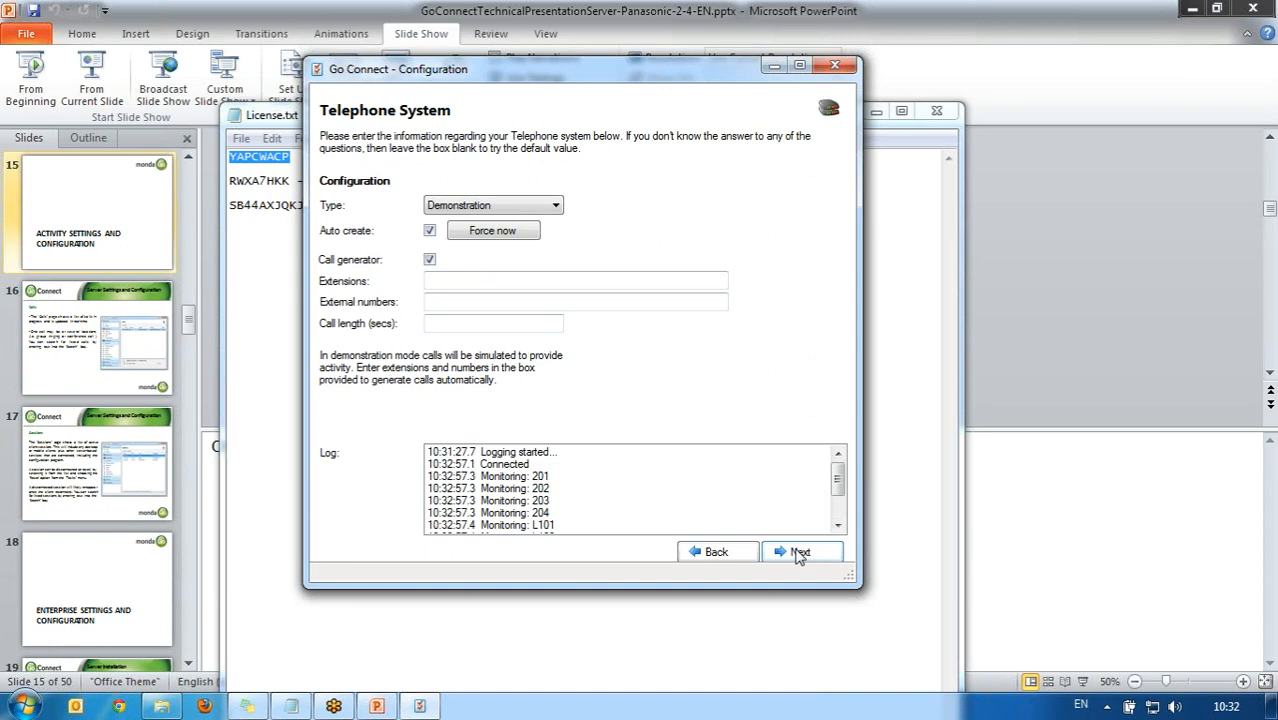
pyautogui.click(530, 464)
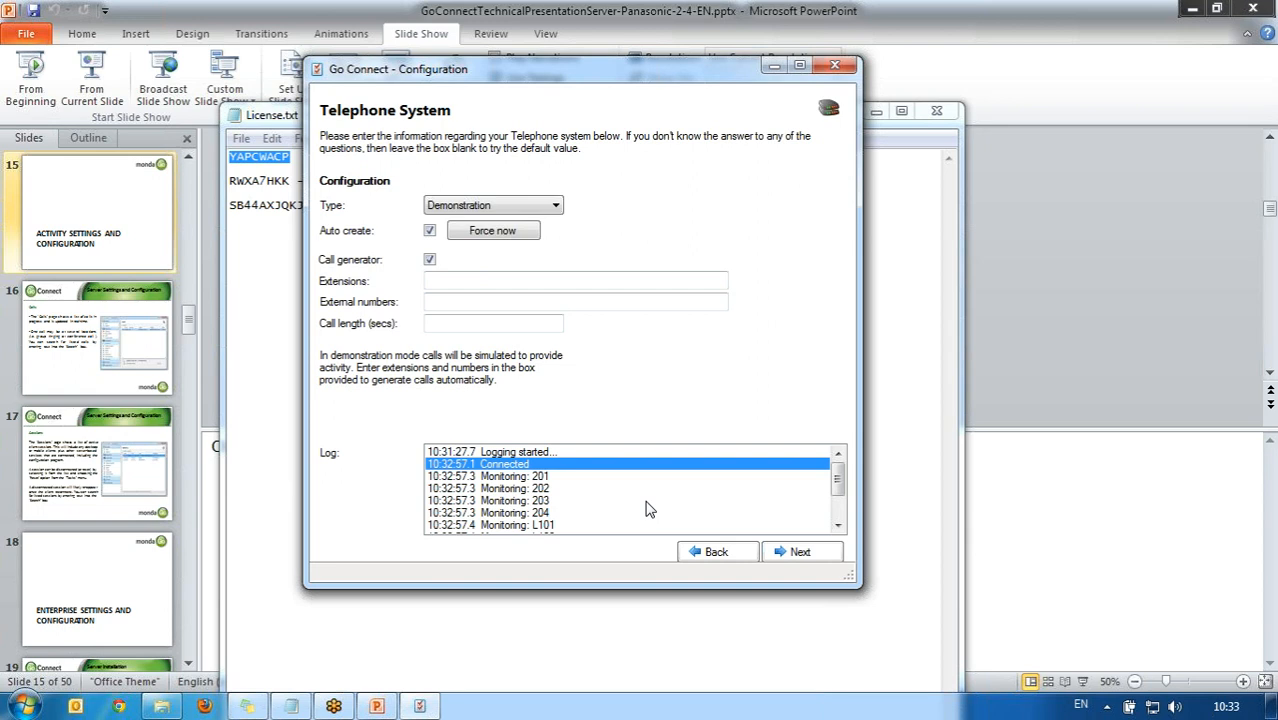
pyautogui.press('Down')
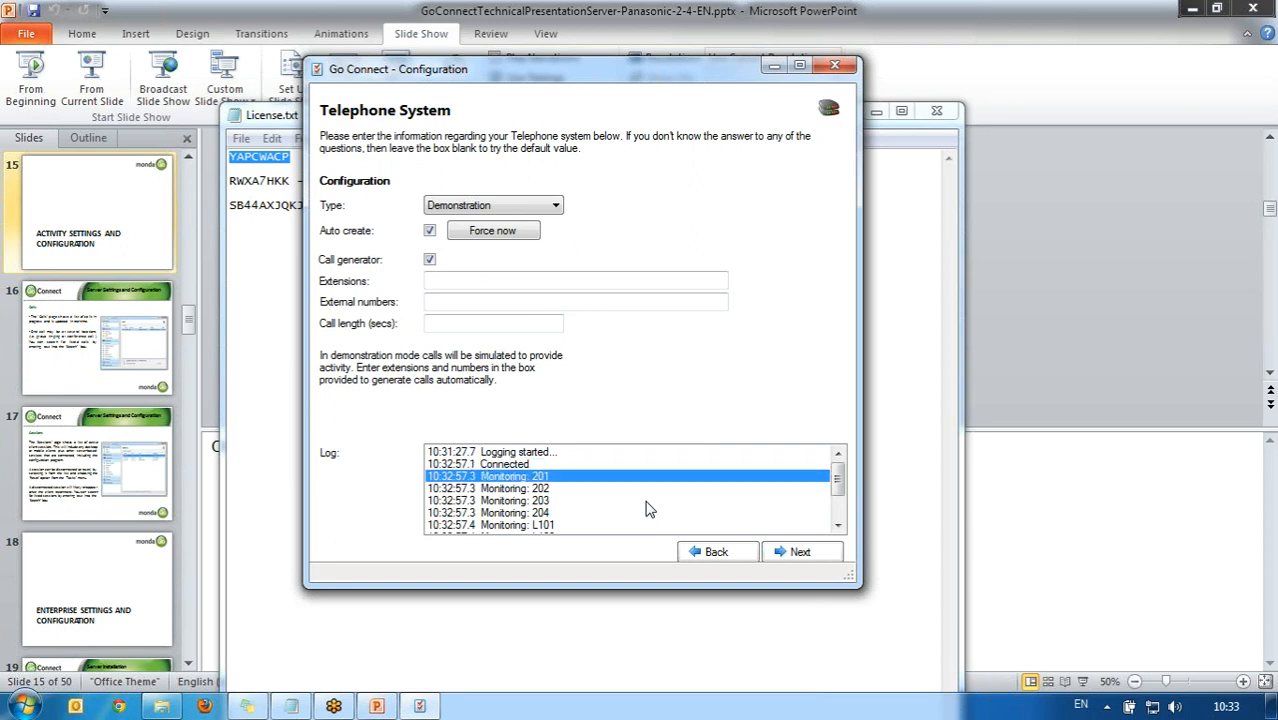
pyautogui.press('Down')
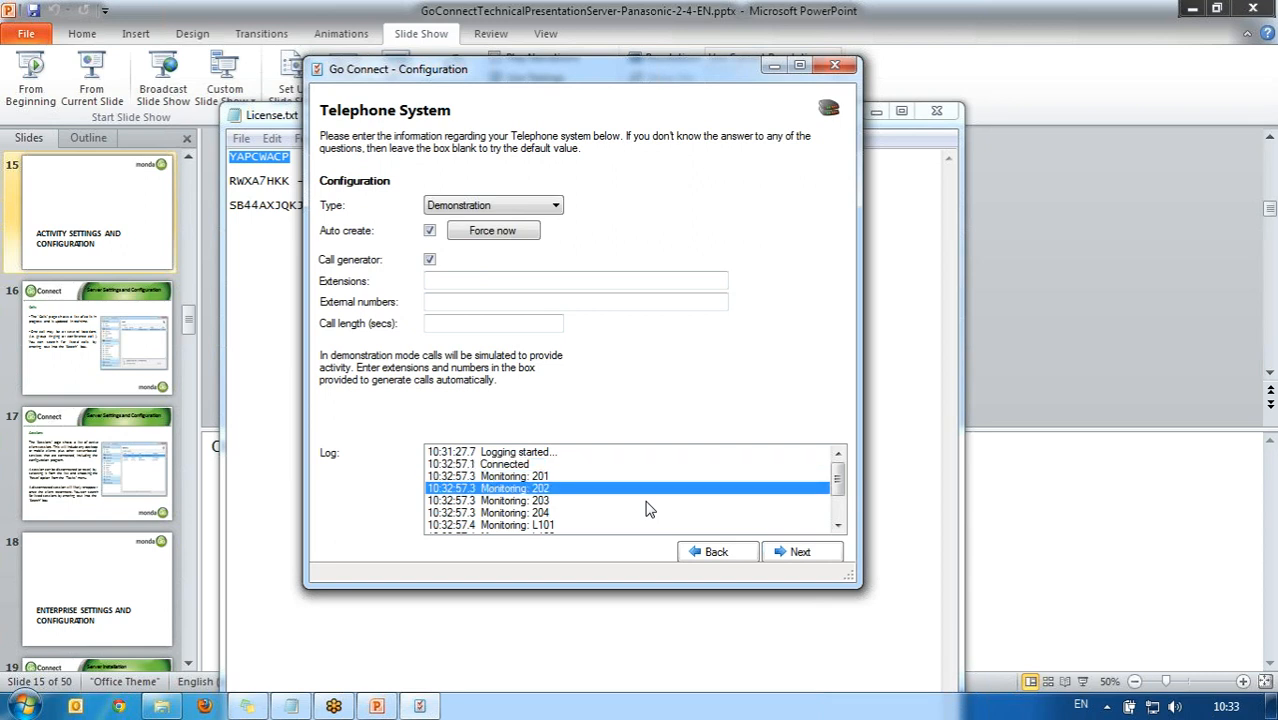
pyautogui.press('Down')
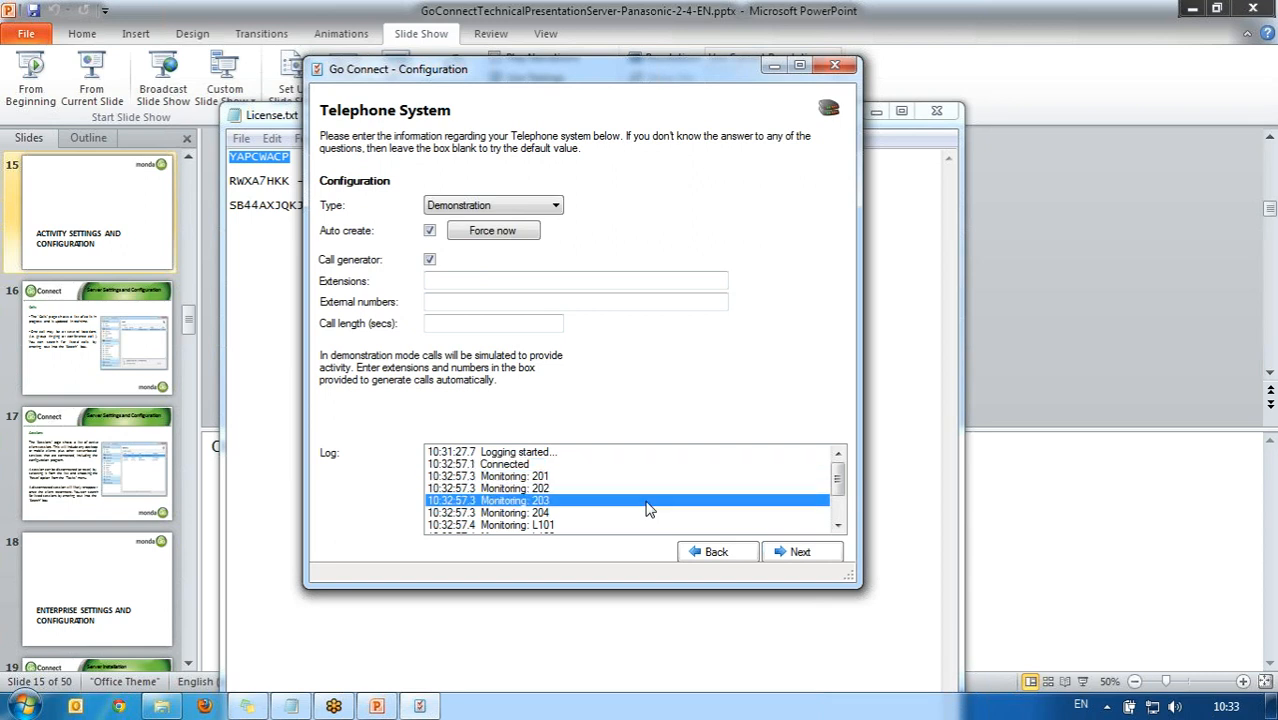
# Step: Scroll through the rest of the log and advance to extensions 201–204
pyautogui.click(838, 526)
pyautogui.click(838, 526)
pyautogui.click(838, 526)
pyautogui.click(838, 526)
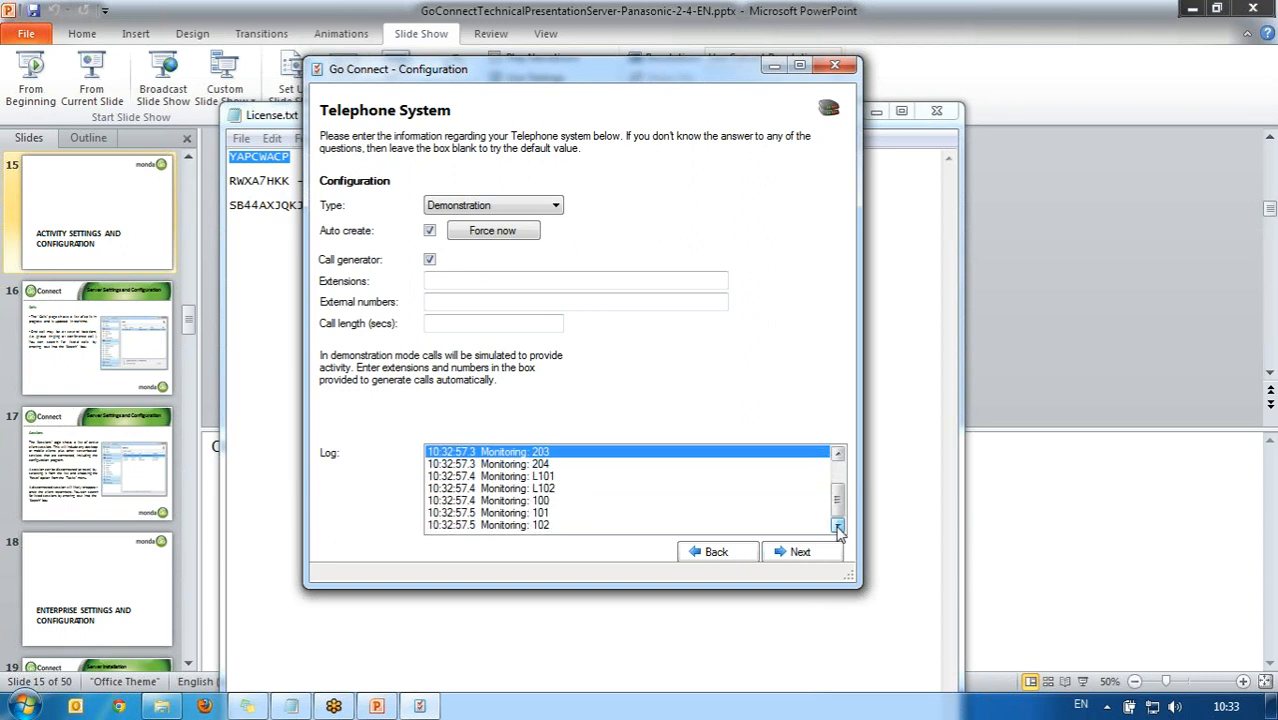
pyautogui.moveTo(838, 500); pyautogui.dragTo(833, 457)
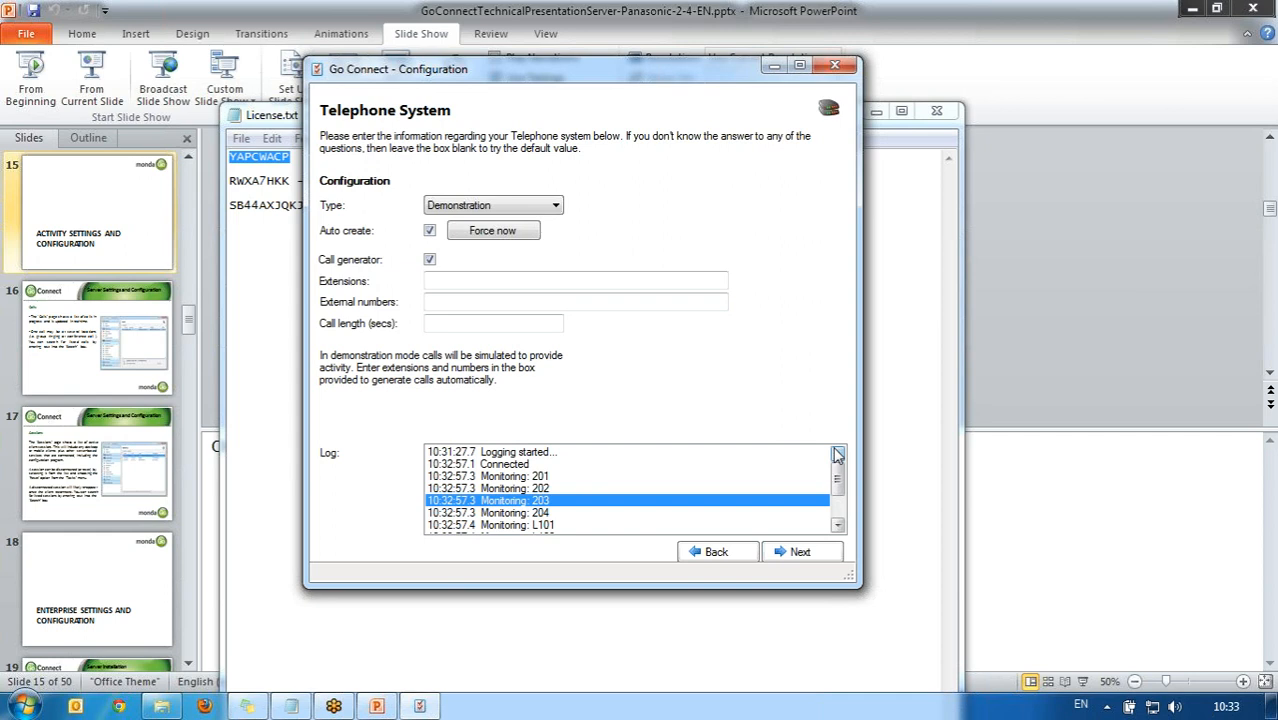
pyautogui.click(805, 553)
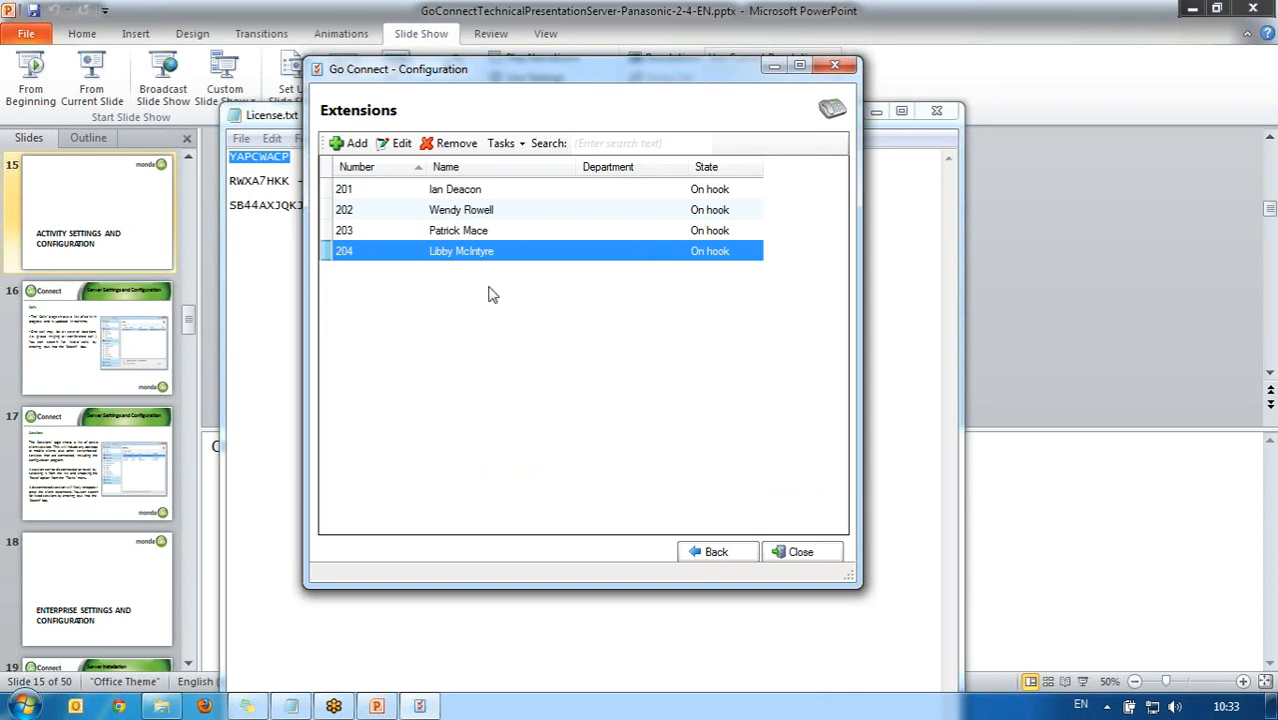
# Step: Replace extension 201's name with the new user's full name and save it
pyautogui.click(472, 195)
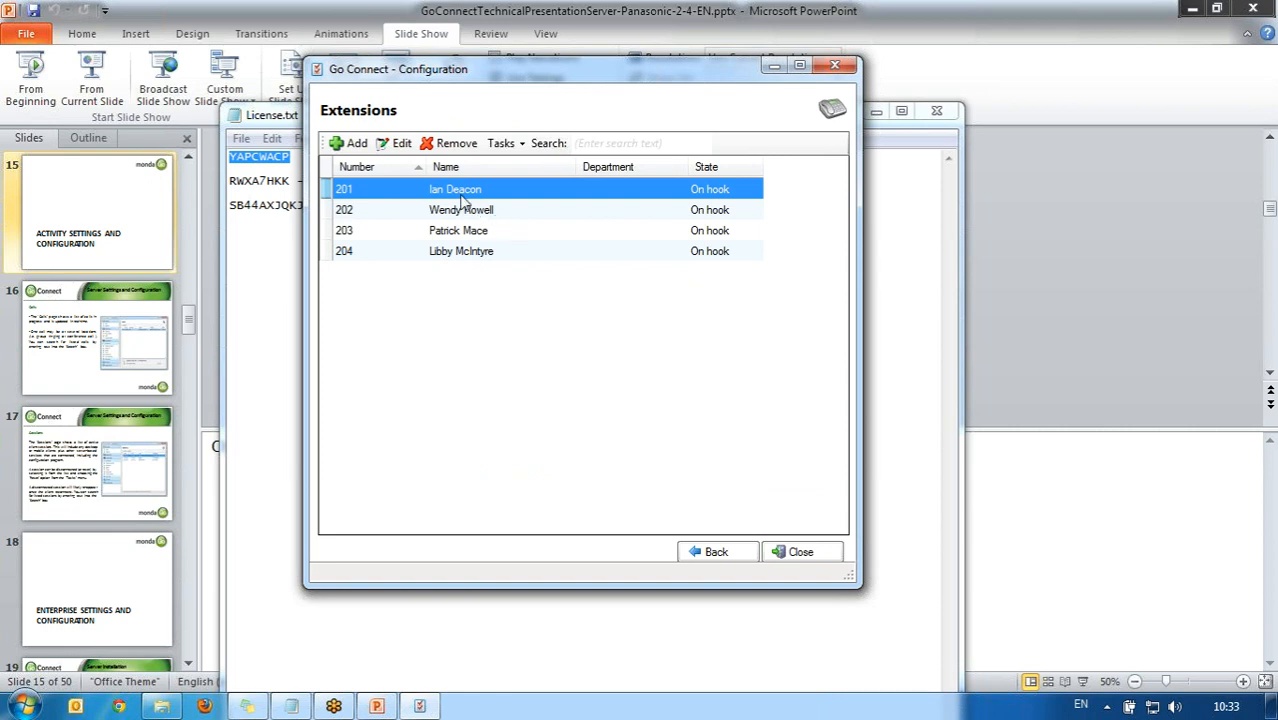
pyautogui.click(402, 146)
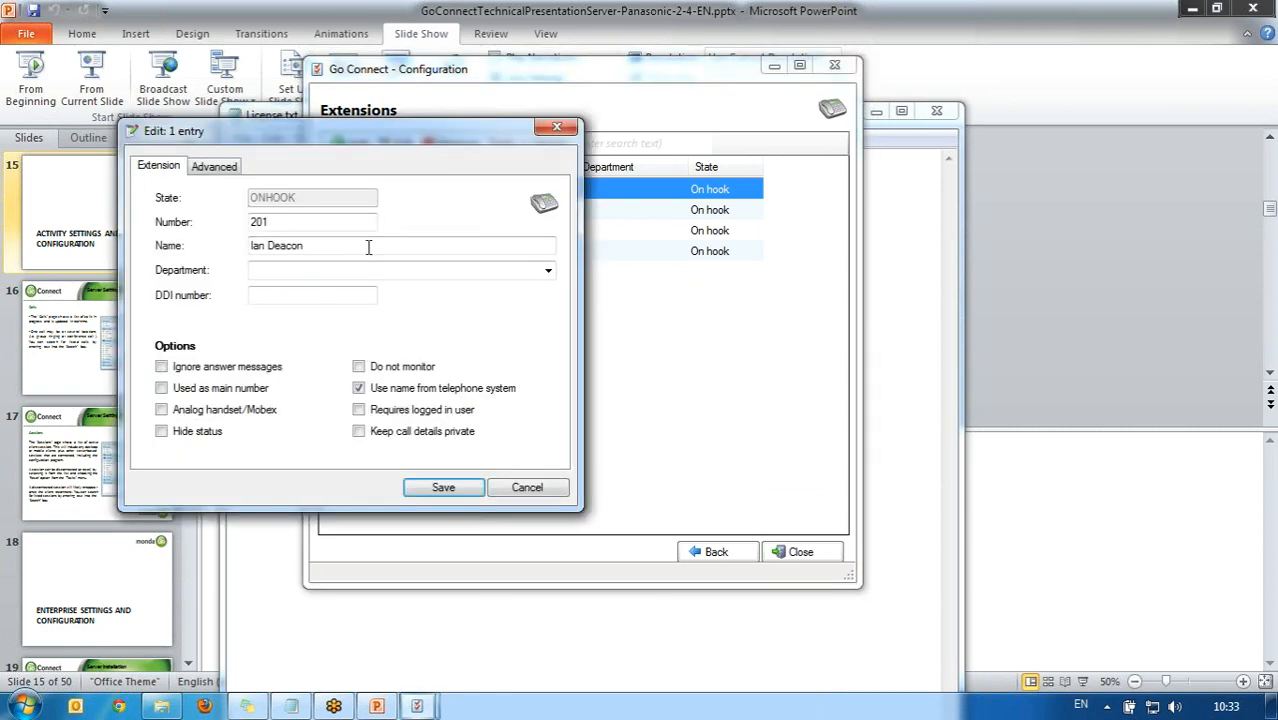
pyautogui.moveTo(365, 248); pyautogui.dragTo(167, 242)
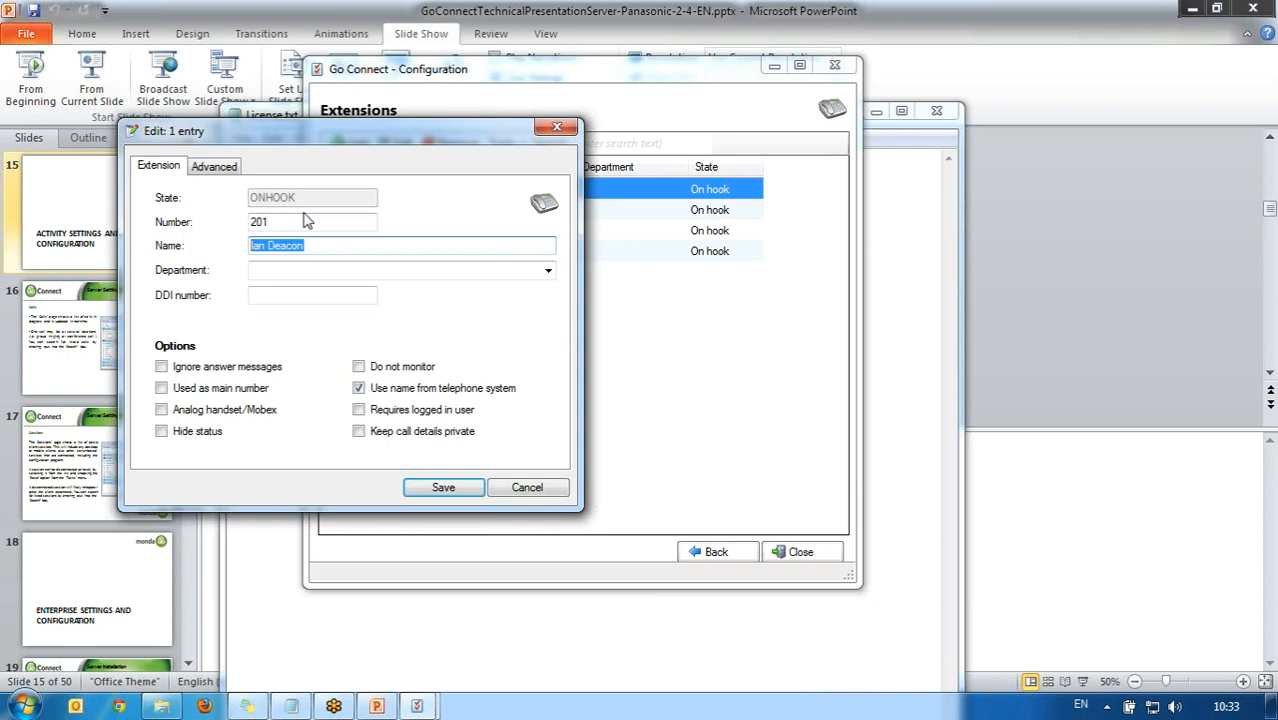
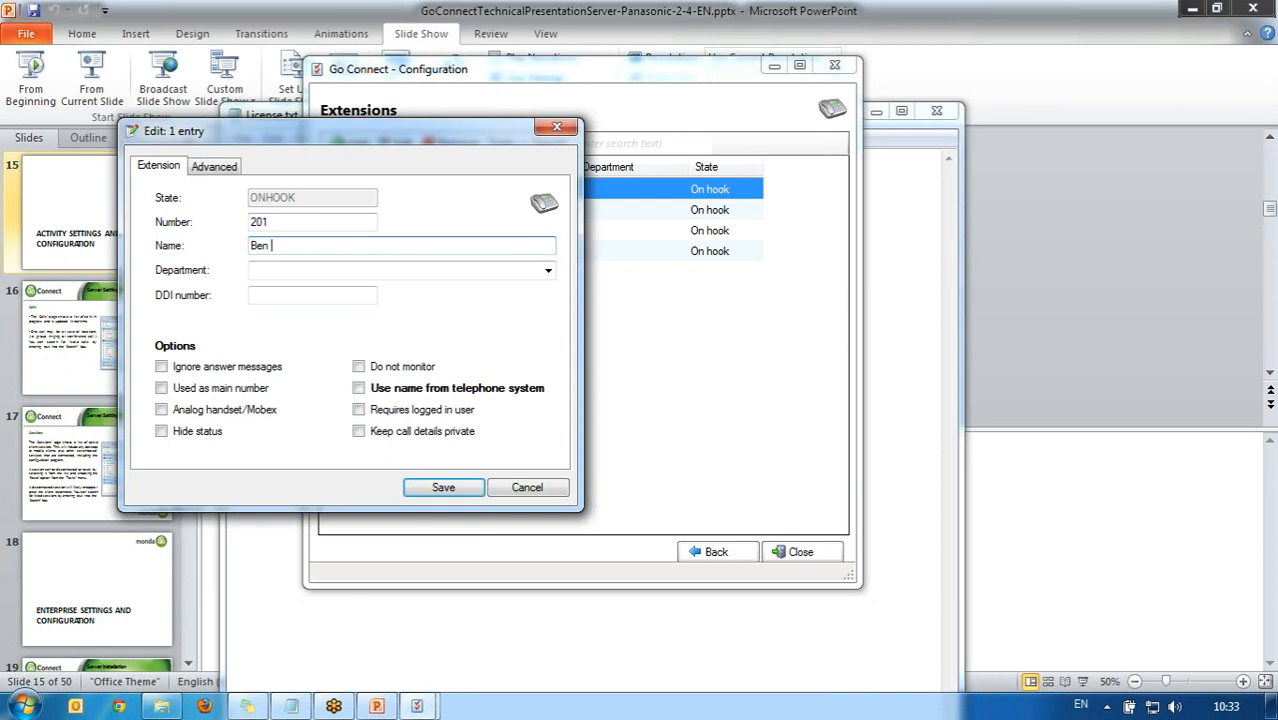
pyautogui.click(443, 487)
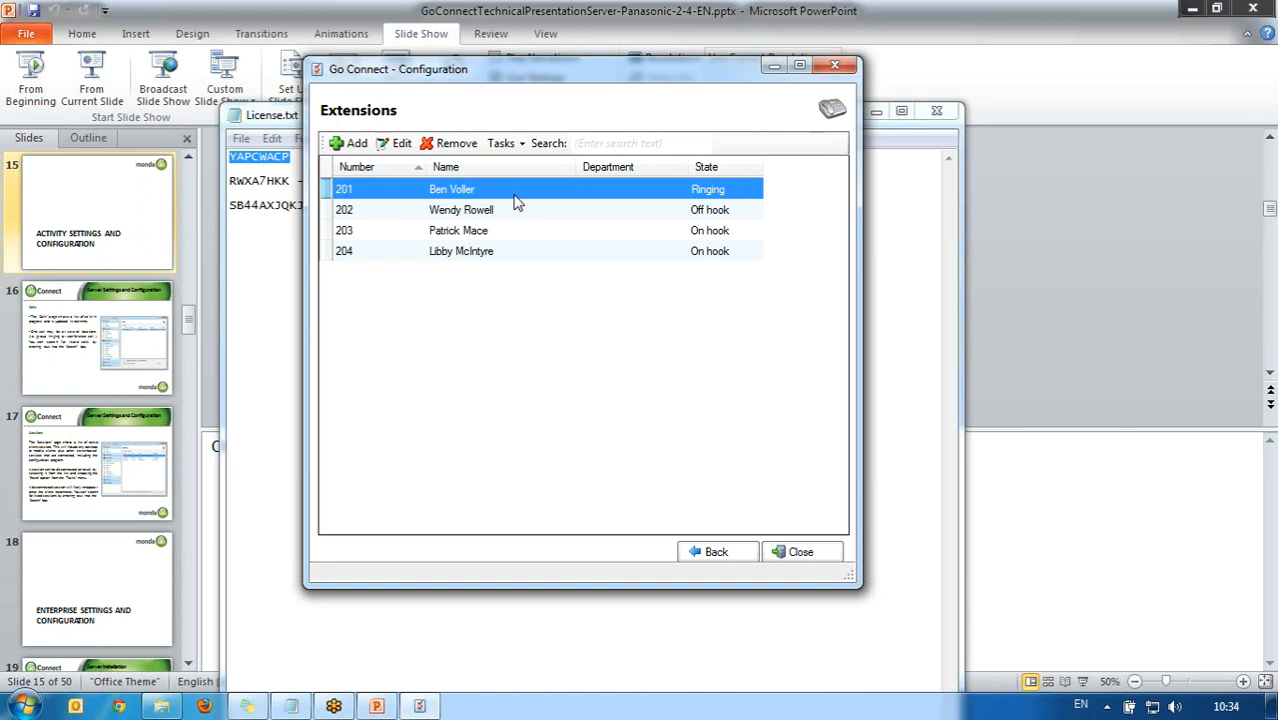
# Step: Close the Go Connect configuration window and License.txt, then bring up the Start menu
pyautogui.click(801, 552)
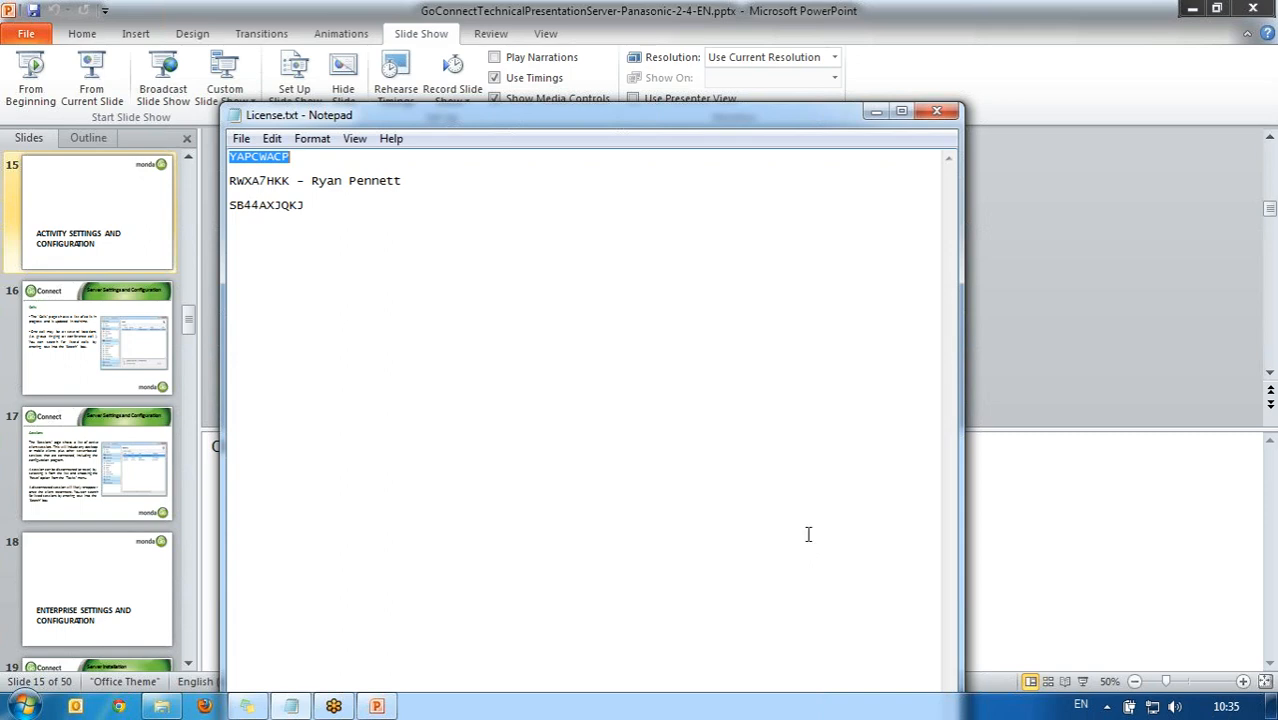
pyautogui.click(937, 112)
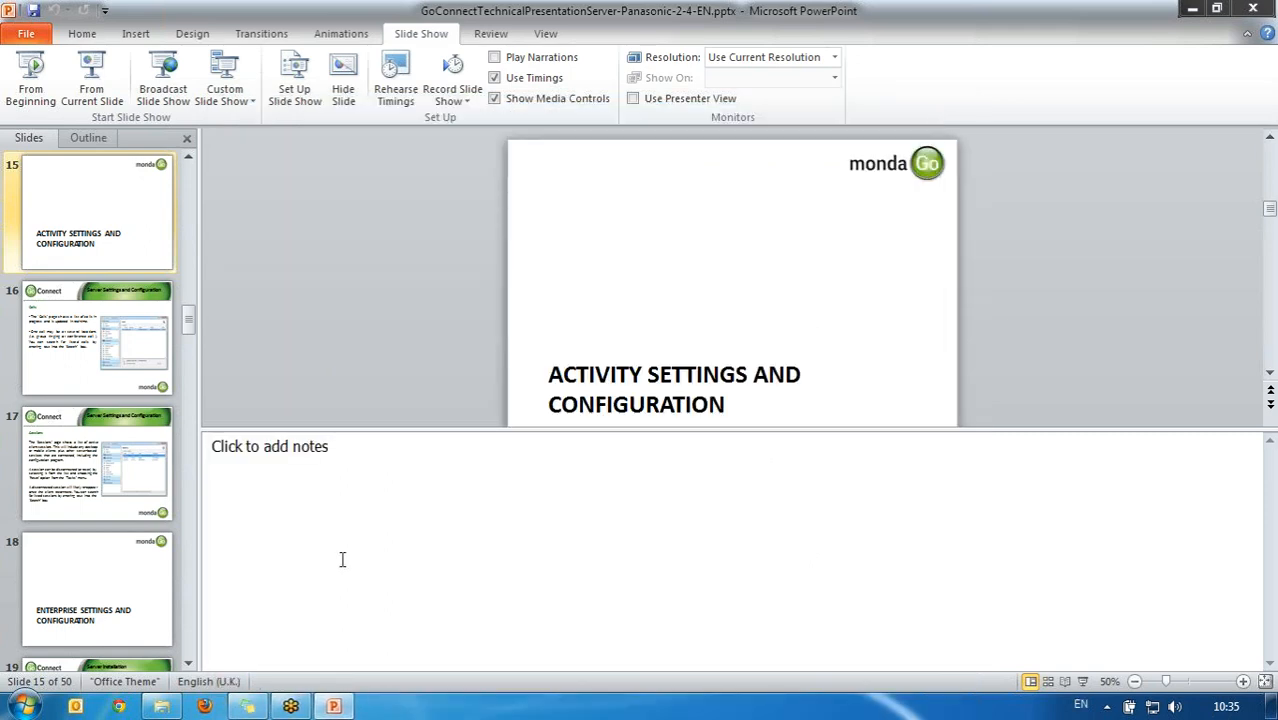
pyautogui.click(24, 706)
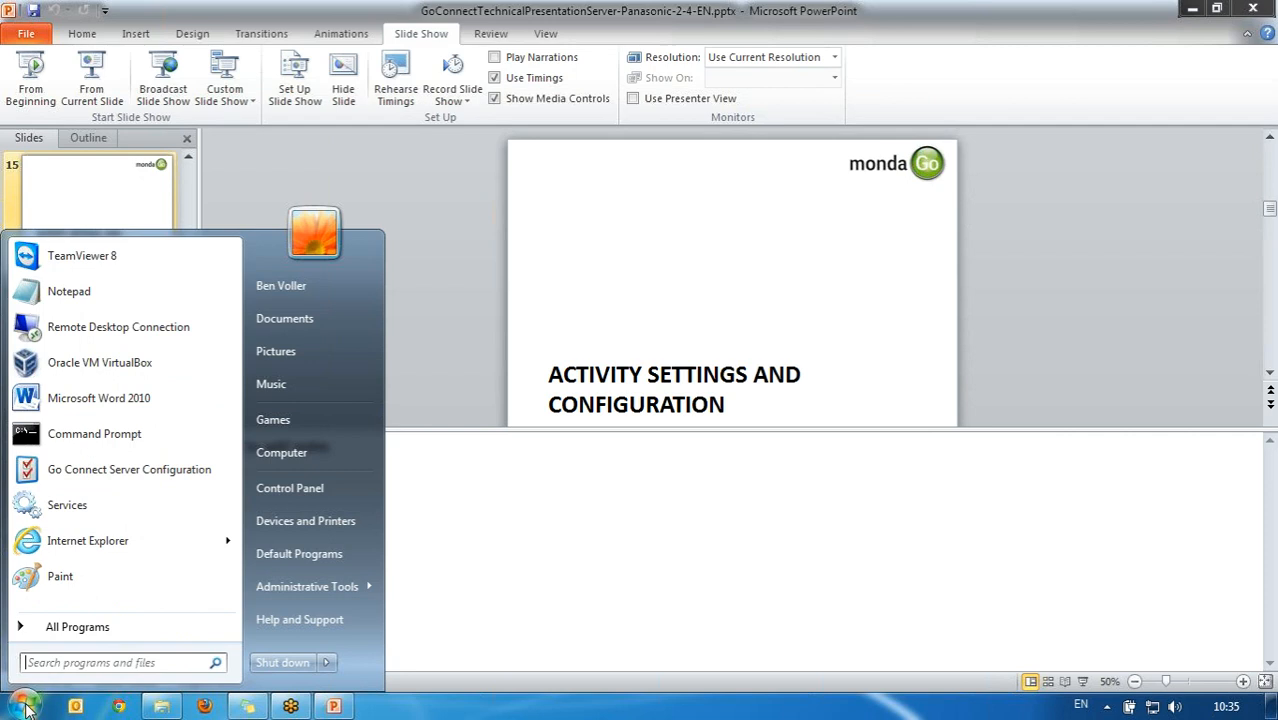
# Step: Launch Go Connect Server Configuration from the Start menu and choose the Classic menu
pyautogui.click(131, 476)
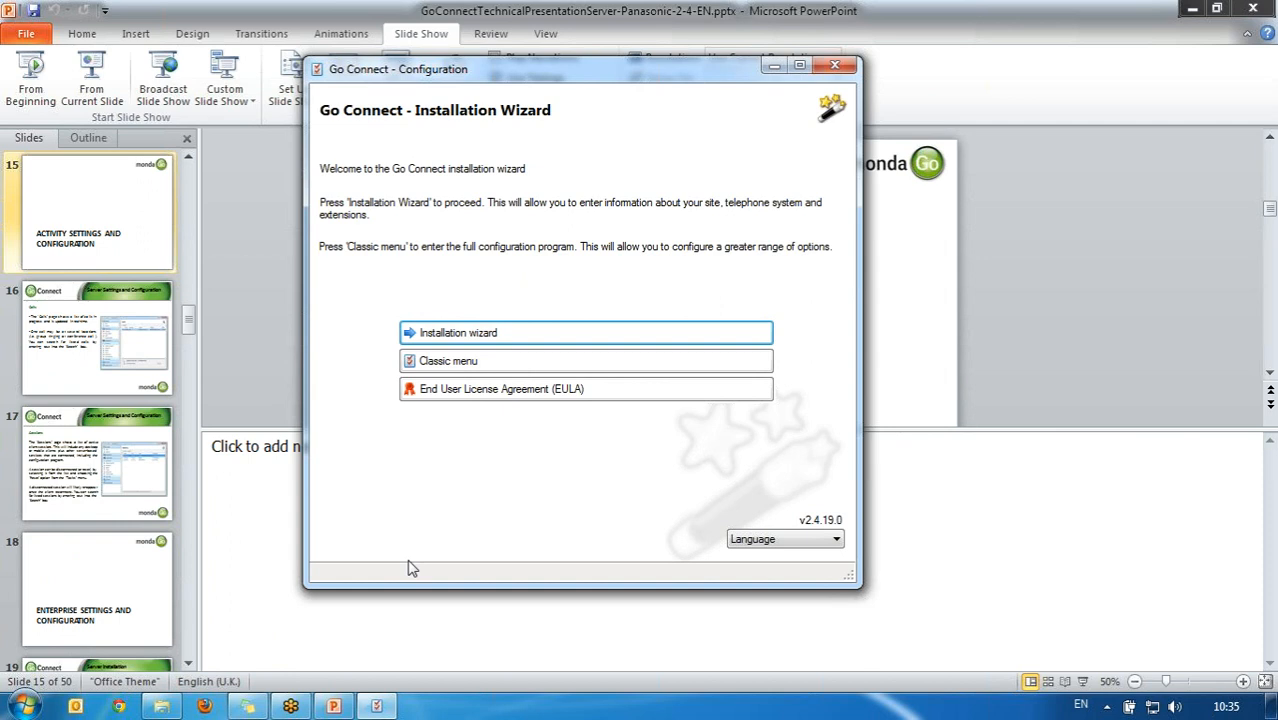
pyautogui.click(485, 361)
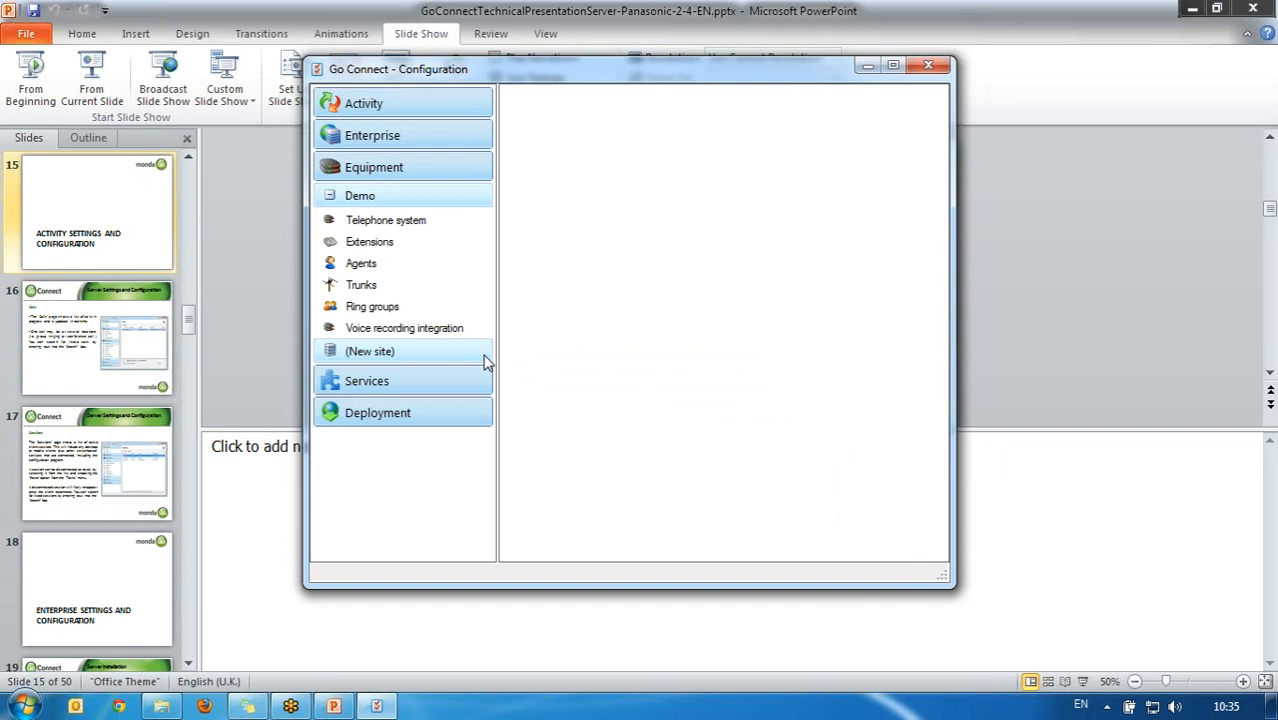
# Step: Expand Activity in the sidebar and show the Calls list
pyautogui.click(401, 106)
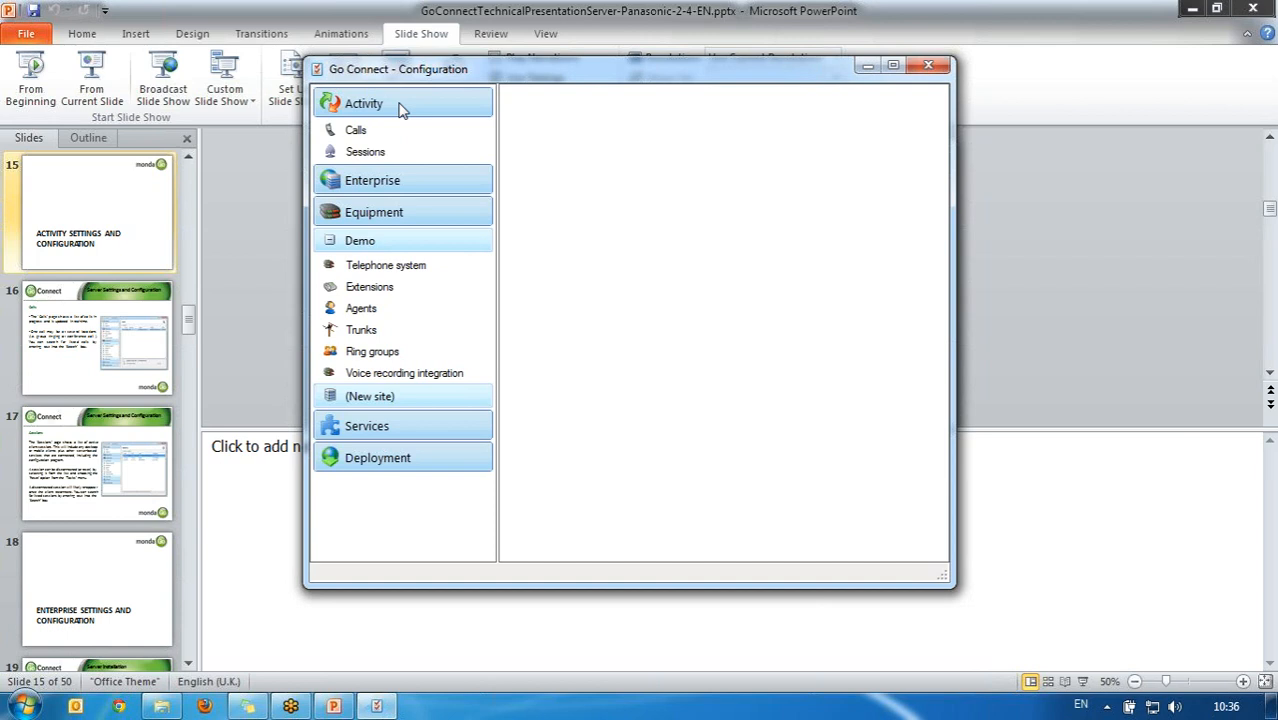
pyautogui.click(399, 128)
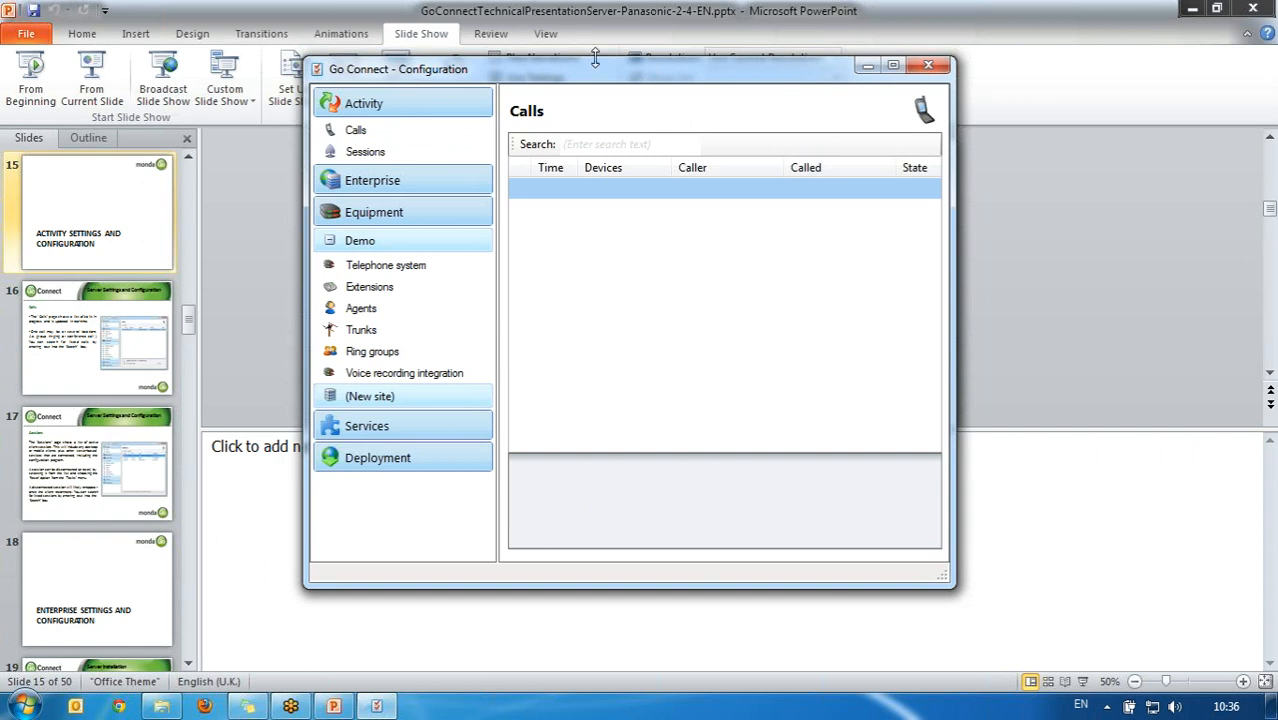
# Step: Maximize the configuration window and show the Sessions list under Activity
pyautogui.click(894, 68)
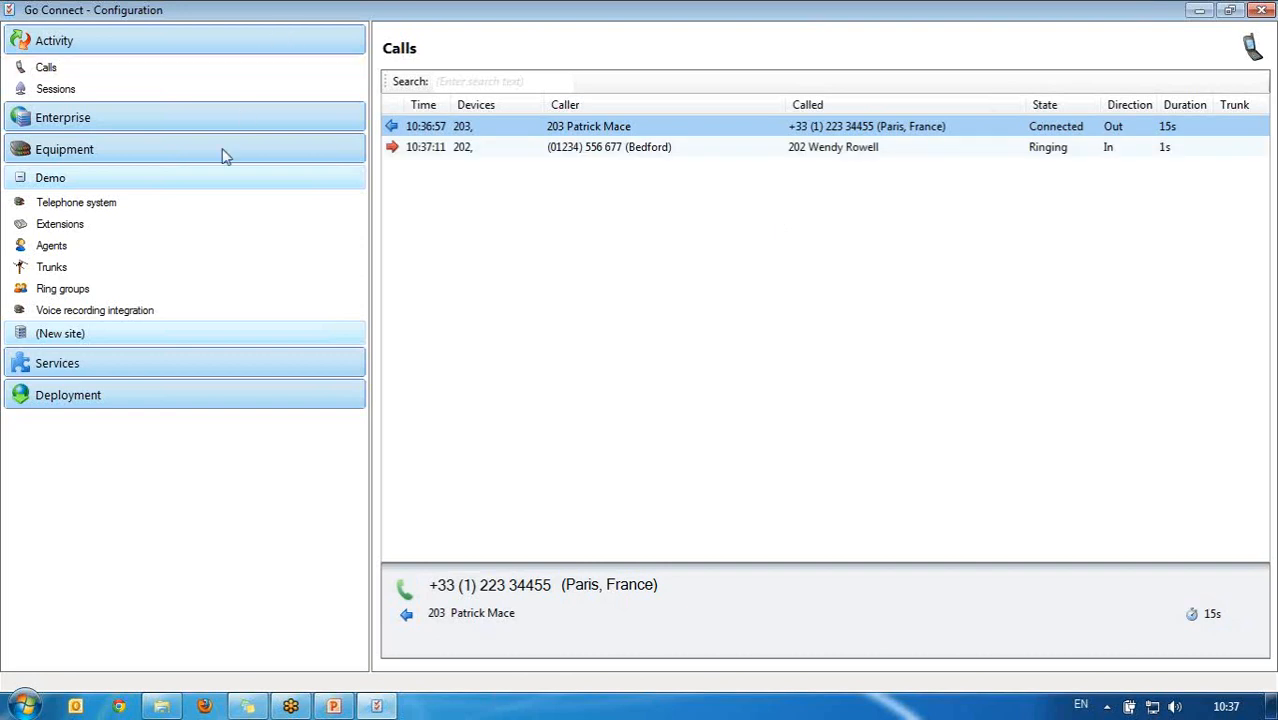
pyautogui.click(177, 89)
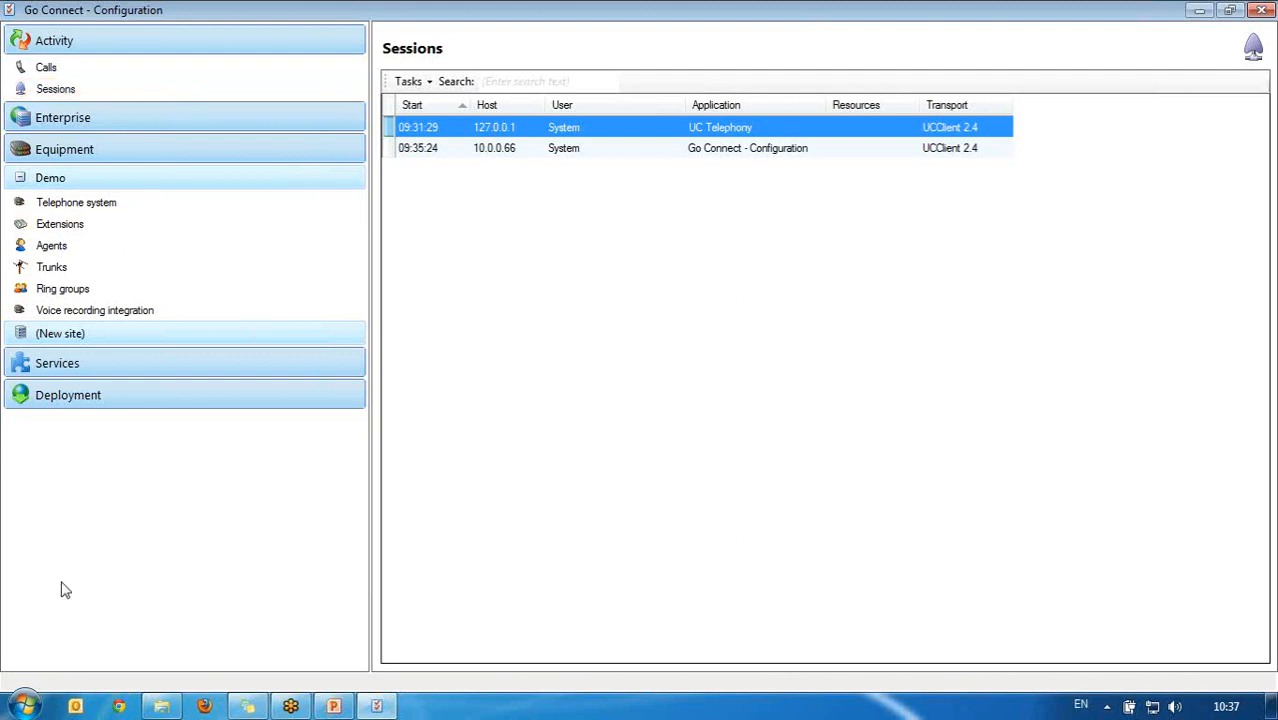
# Step: Launch Go Connect and save its server address as 127.0.0.1
pyautogui.click(27, 708)
pyautogui.write('g')
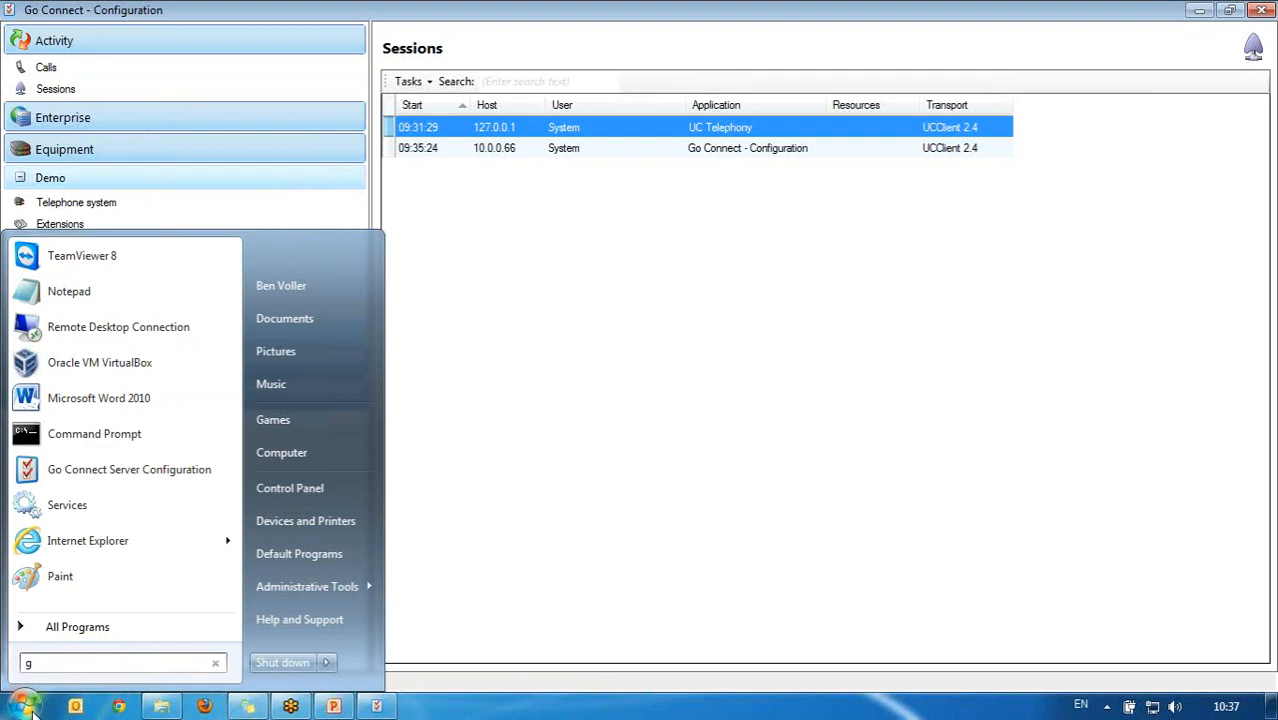
pyautogui.write('o conn')
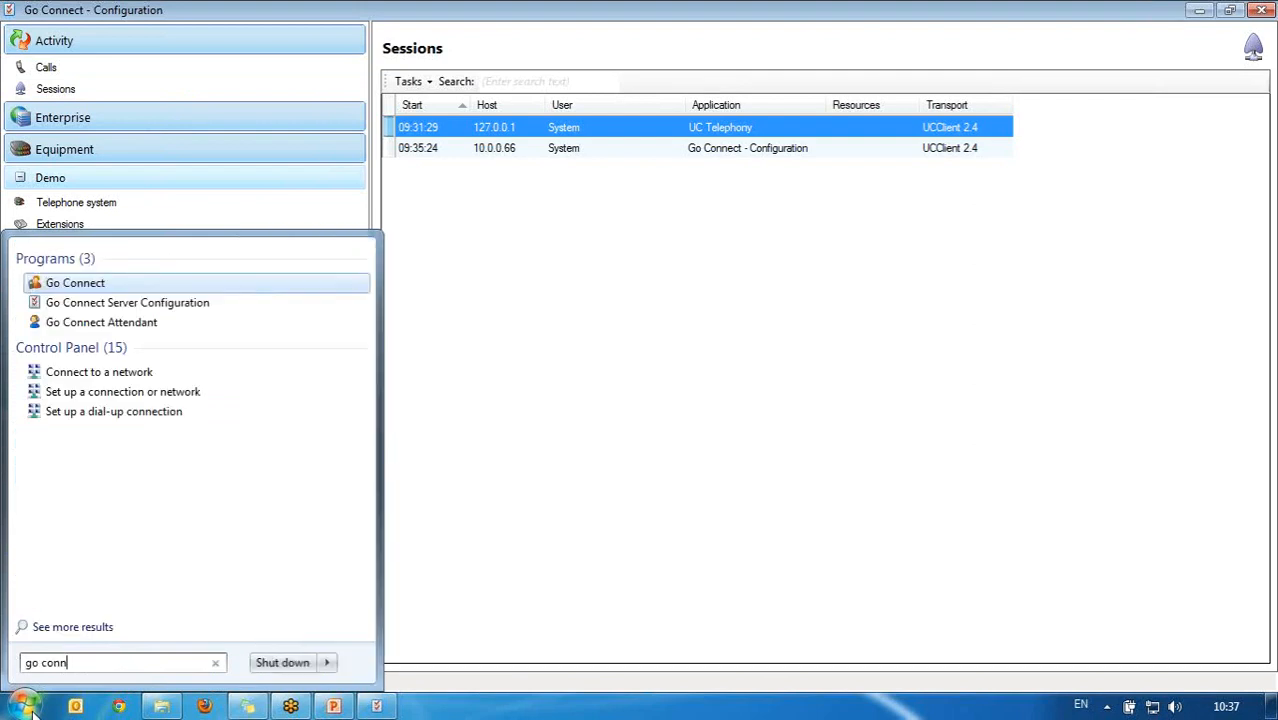
pyautogui.click(27, 708)
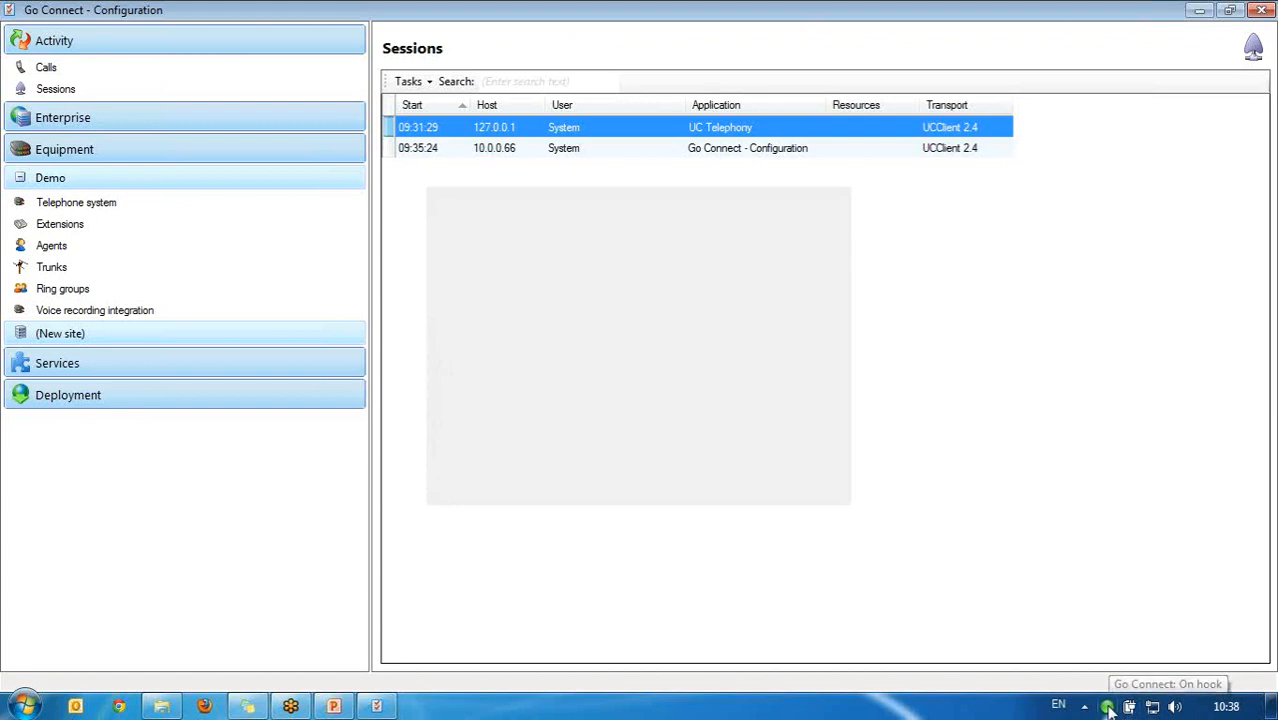
pyautogui.rightClick(1108, 708)
pyautogui.click(1034, 667)
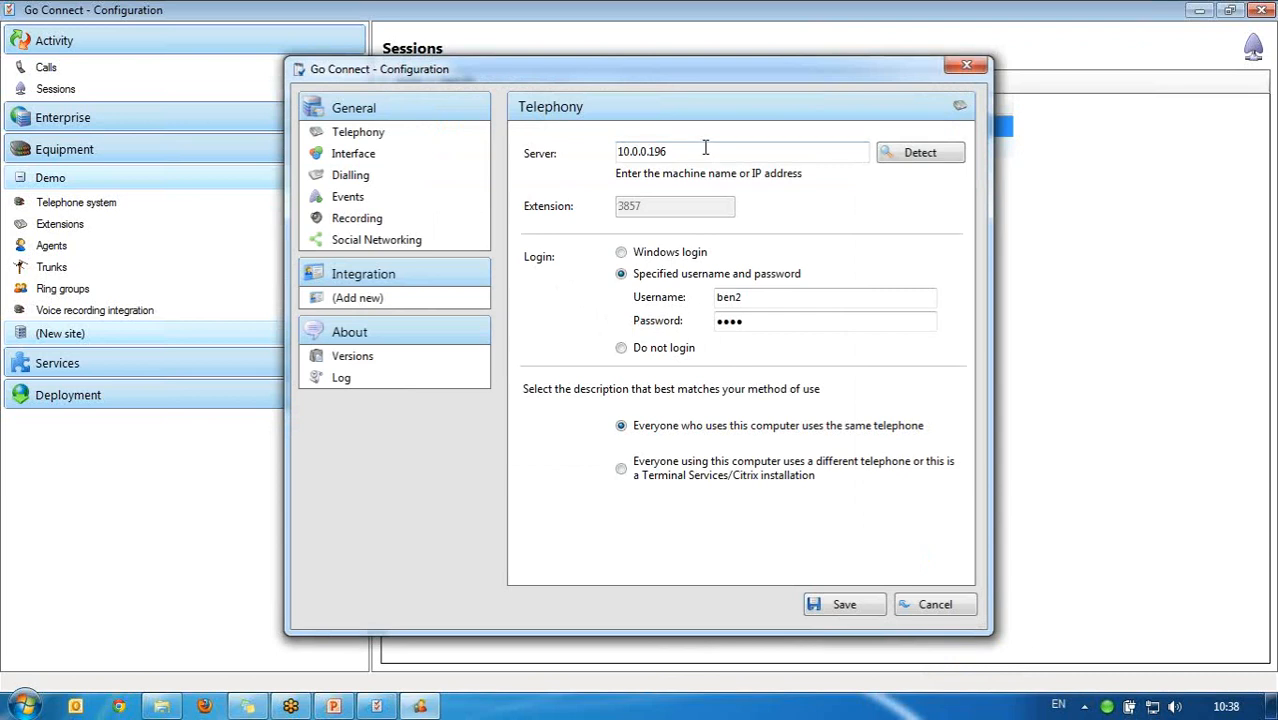
pyautogui.doubleClick(705, 148)
pyautogui.write('127')
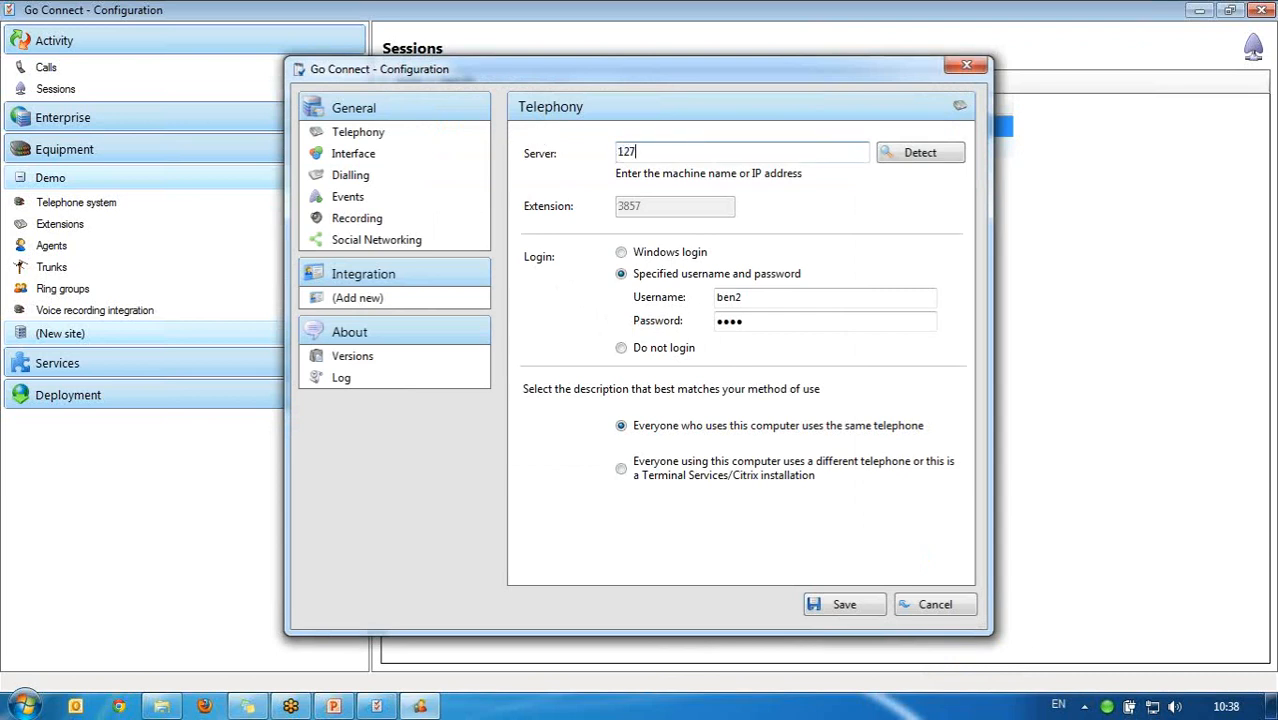
pyautogui.write('.0.0.1')
pyautogui.click(861, 611)
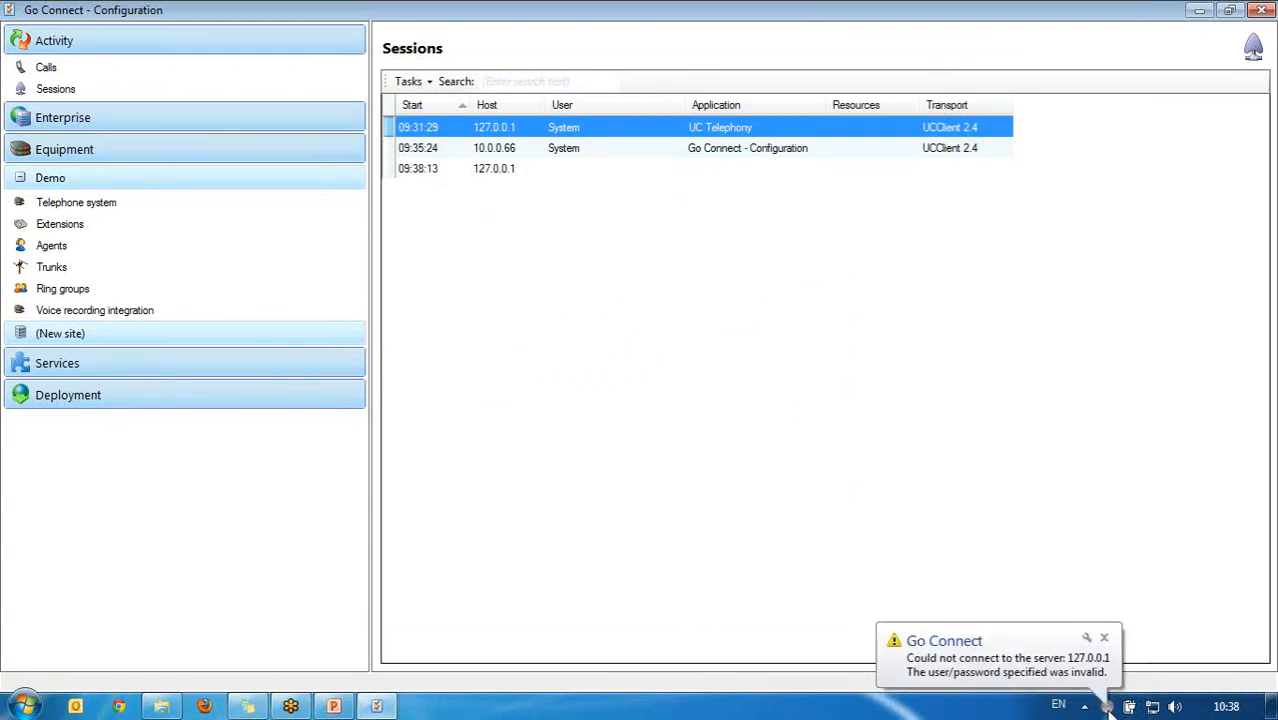
# Step: Exit the Go Connect client and relaunch it from a 'go conn' search
pyautogui.rightClick(1107, 707)
pyautogui.click(1033, 672)
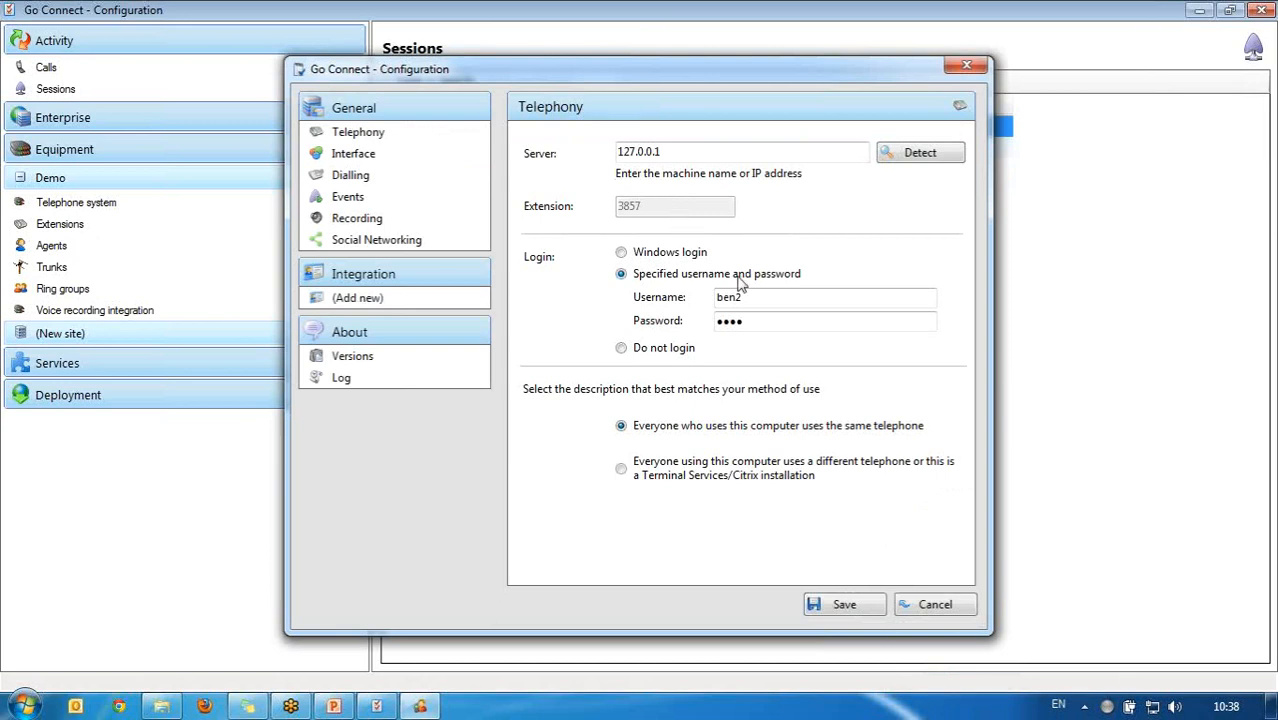
pyautogui.rightClick(1107, 707)
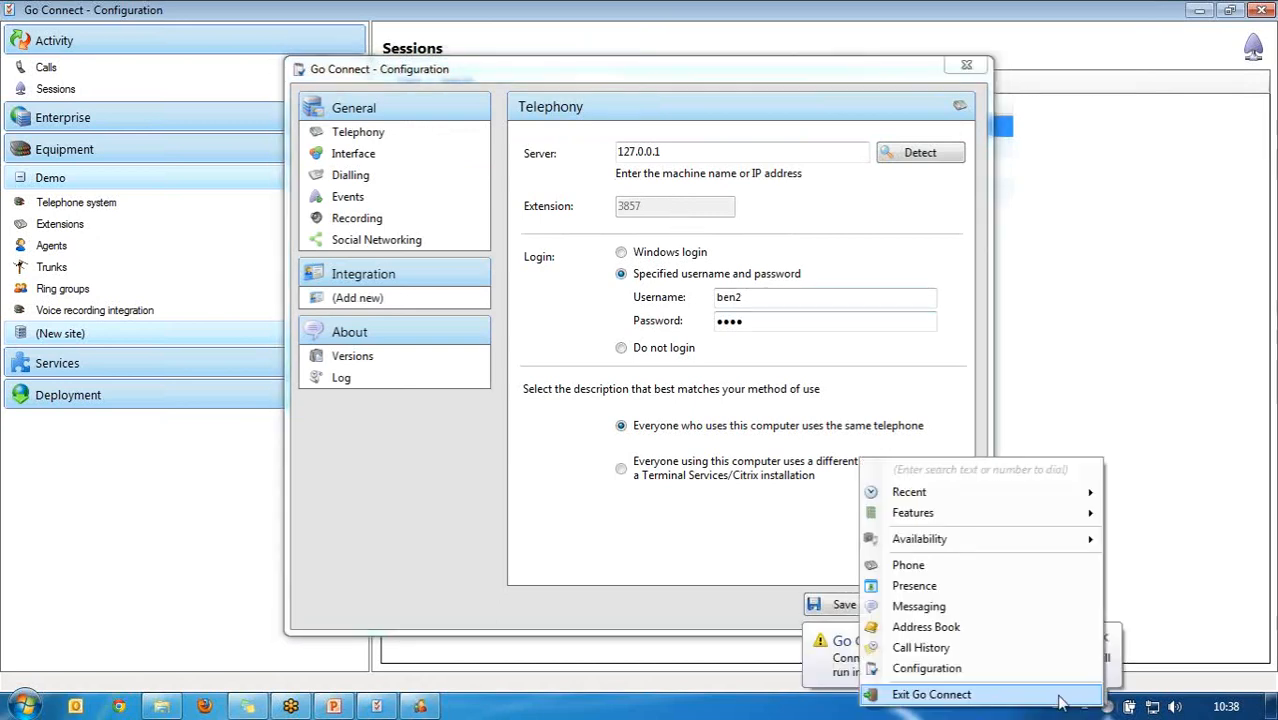
pyautogui.click(1018, 692)
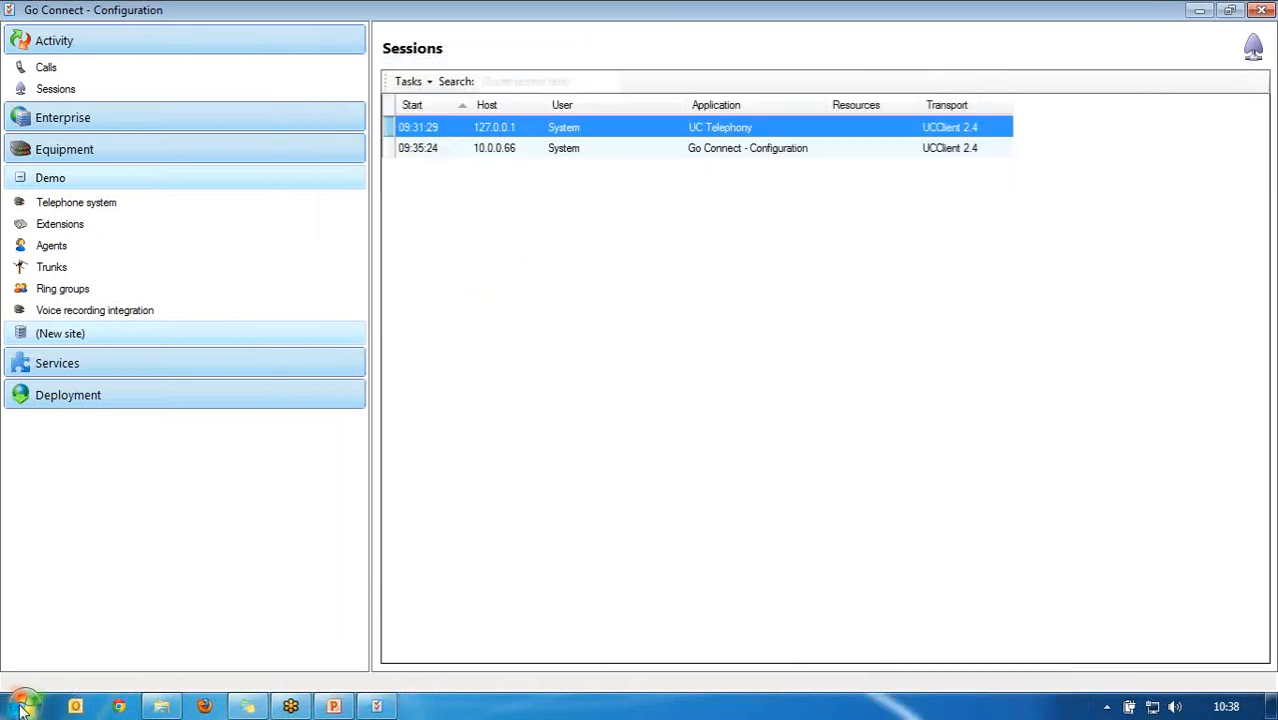
pyautogui.click(22, 706)
pyautogui.write('go c0nn')
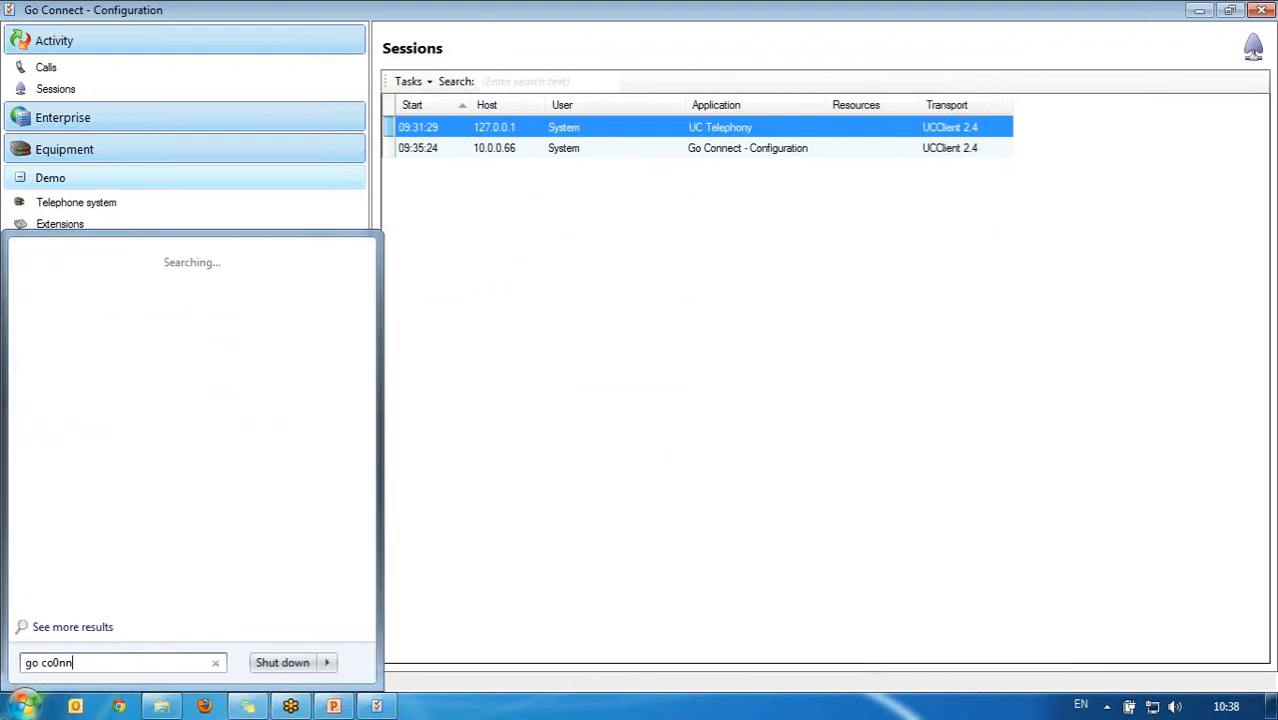
pyautogui.press('BackSpace')
pyautogui.press('BackSpace')
pyautogui.press('BackSpace')
pyautogui.write('onn')
pyautogui.press('Return')
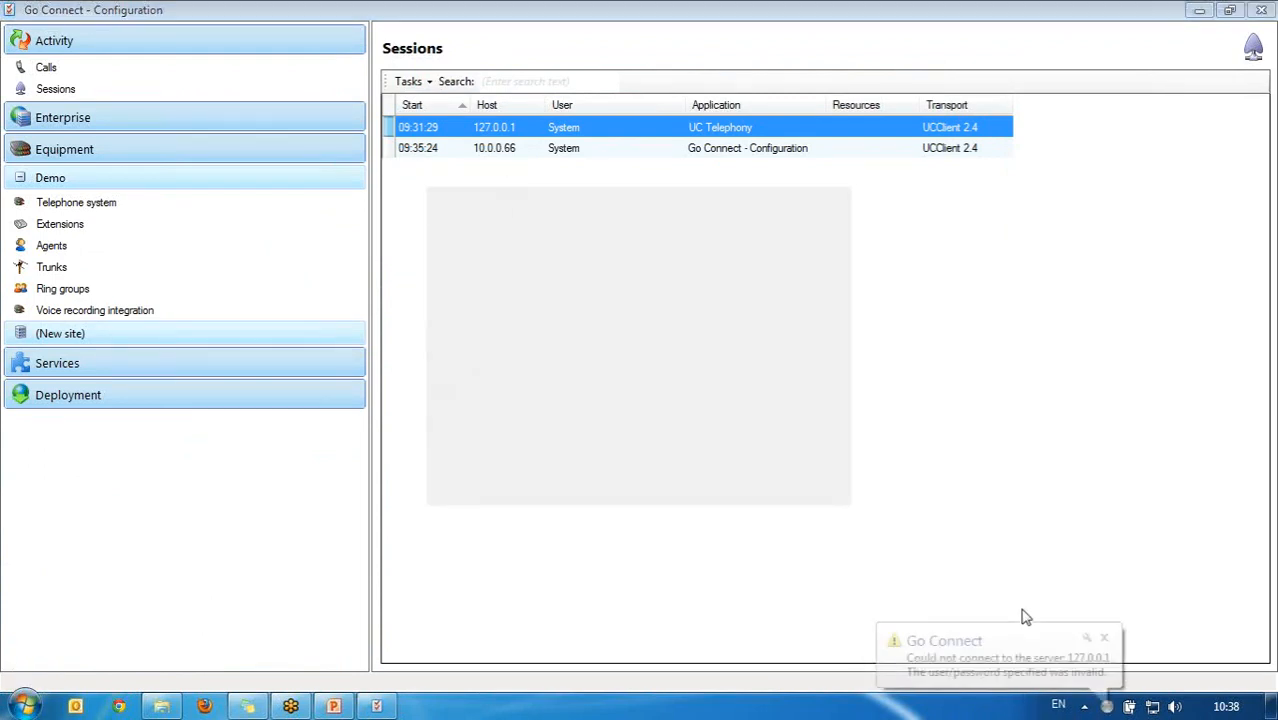
# Step: Clear the stored username and password, use Windows login, set extension 201, and save
pyautogui.rightClick(1107, 706)
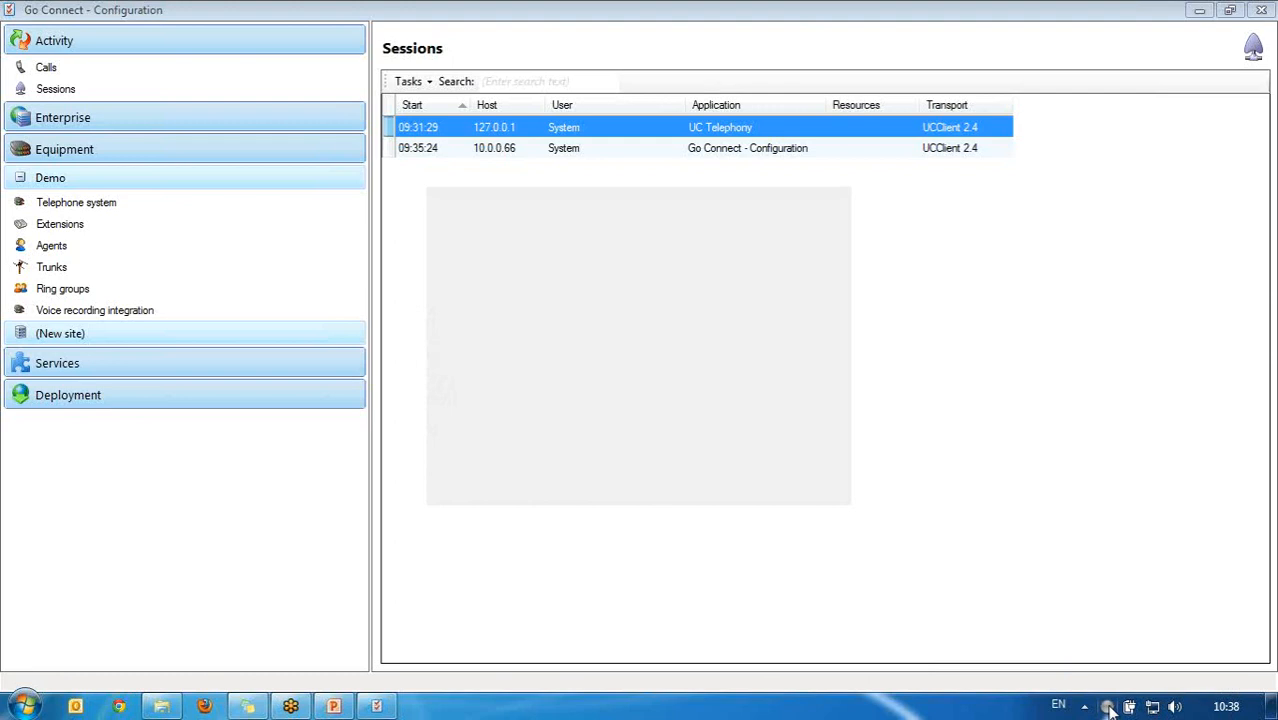
pyautogui.click(1043, 672)
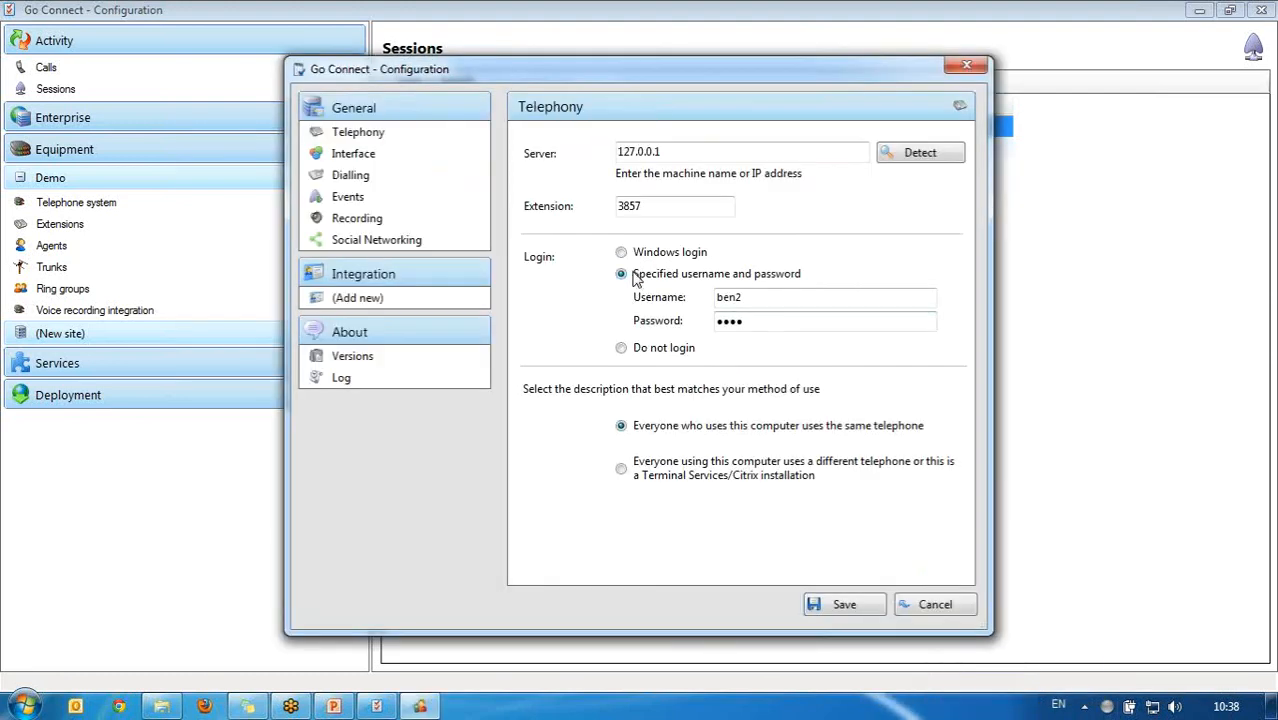
pyautogui.moveTo(746, 299); pyautogui.dragTo(589, 300)
pyautogui.press('BackSpace')
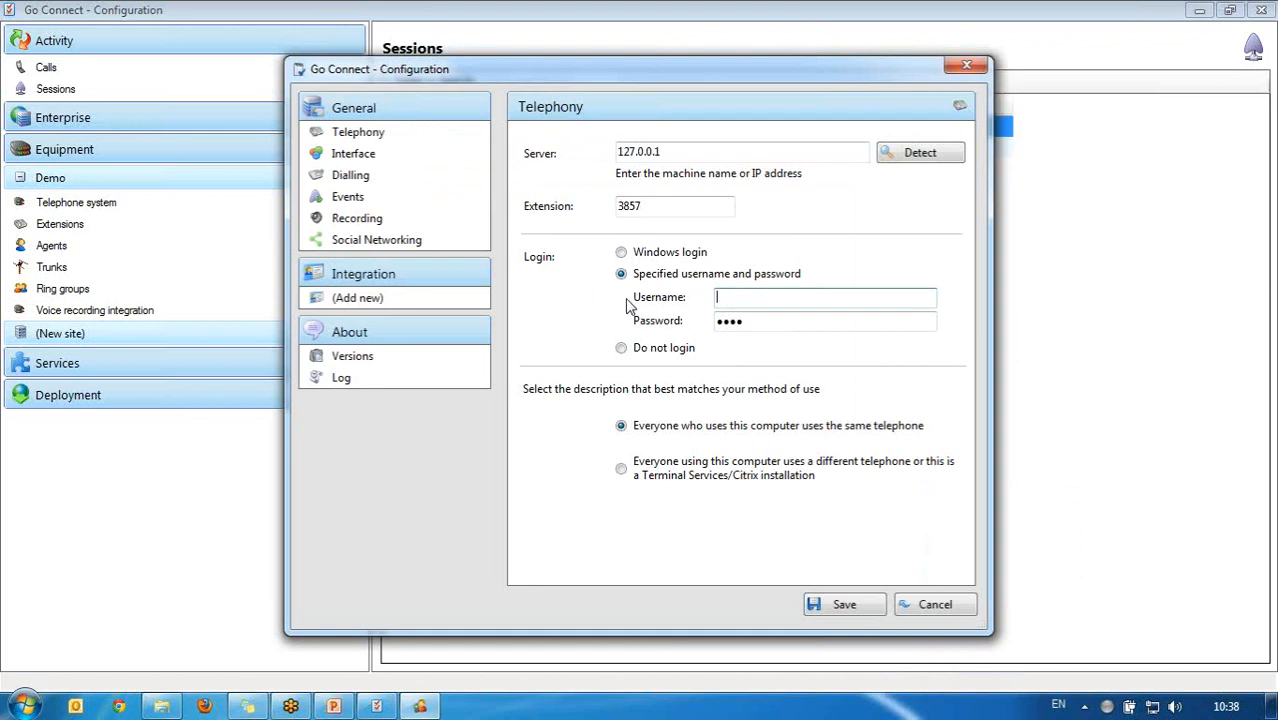
pyautogui.moveTo(811, 320); pyautogui.dragTo(613, 322)
pyautogui.press('BackSpace')
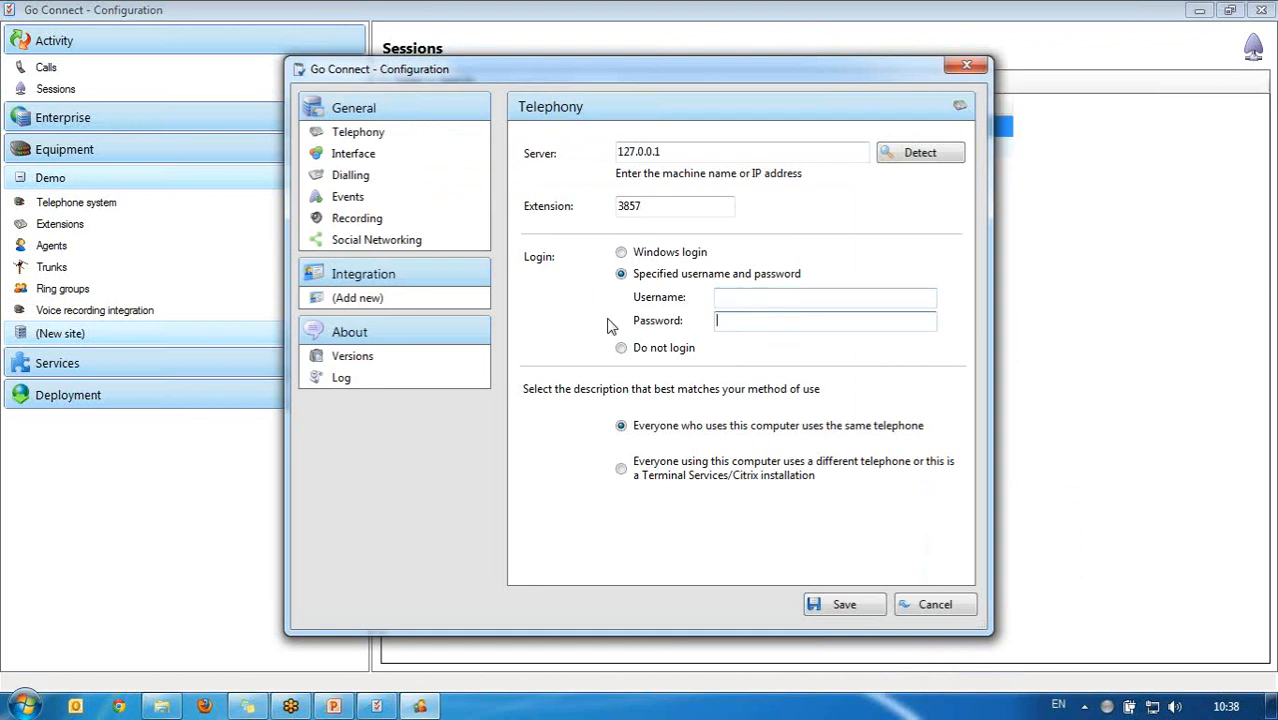
pyautogui.click(621, 252)
pyautogui.moveTo(690, 207); pyautogui.dragTo(480, 193)
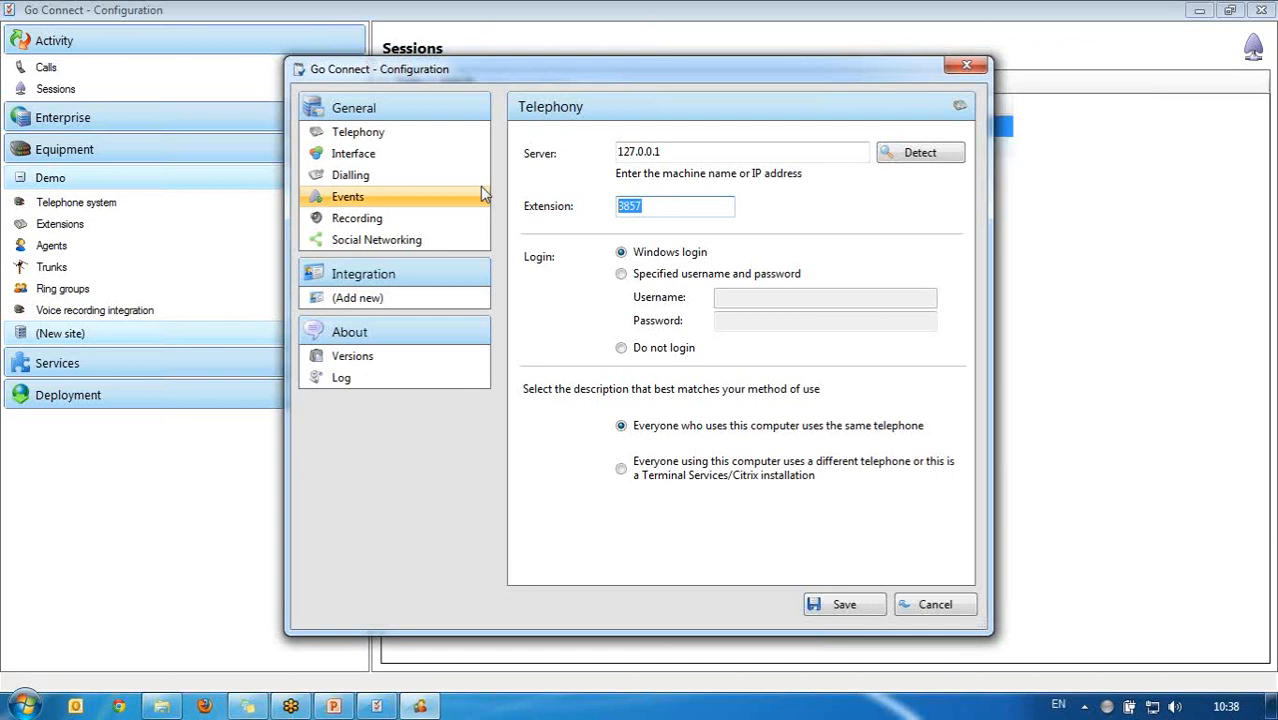
pyautogui.write('201')
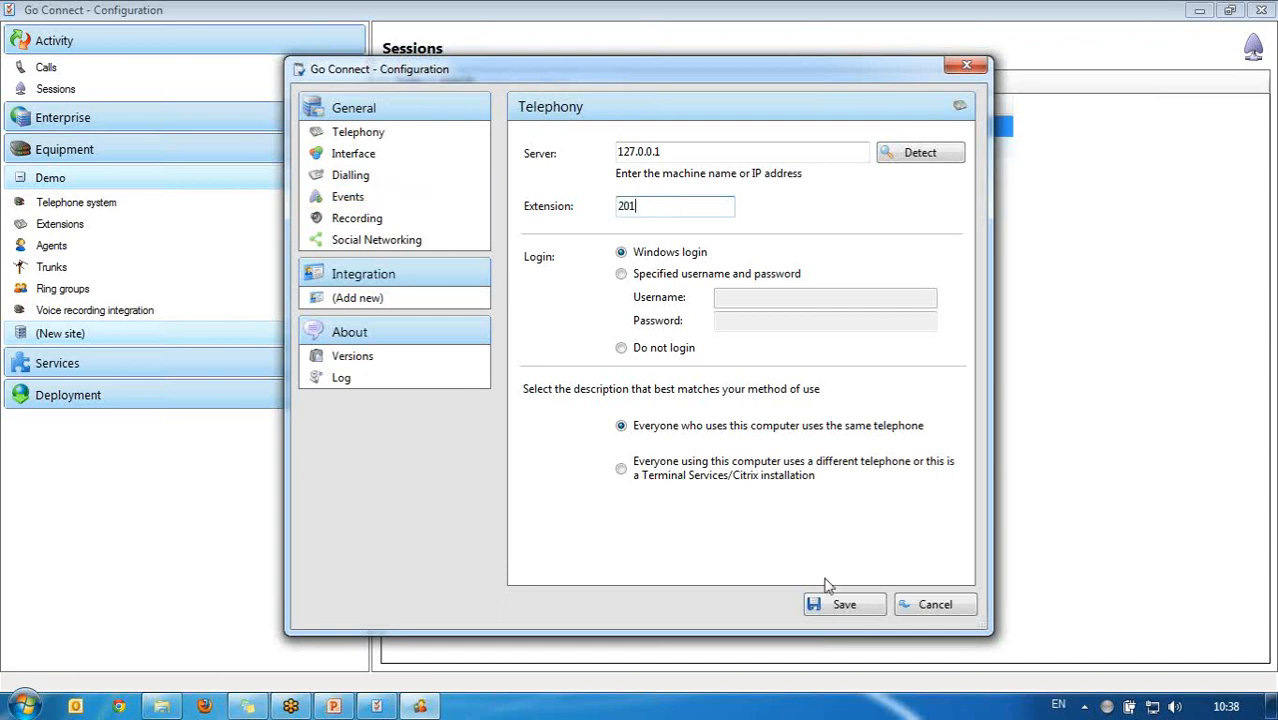
pyautogui.click(846, 604)
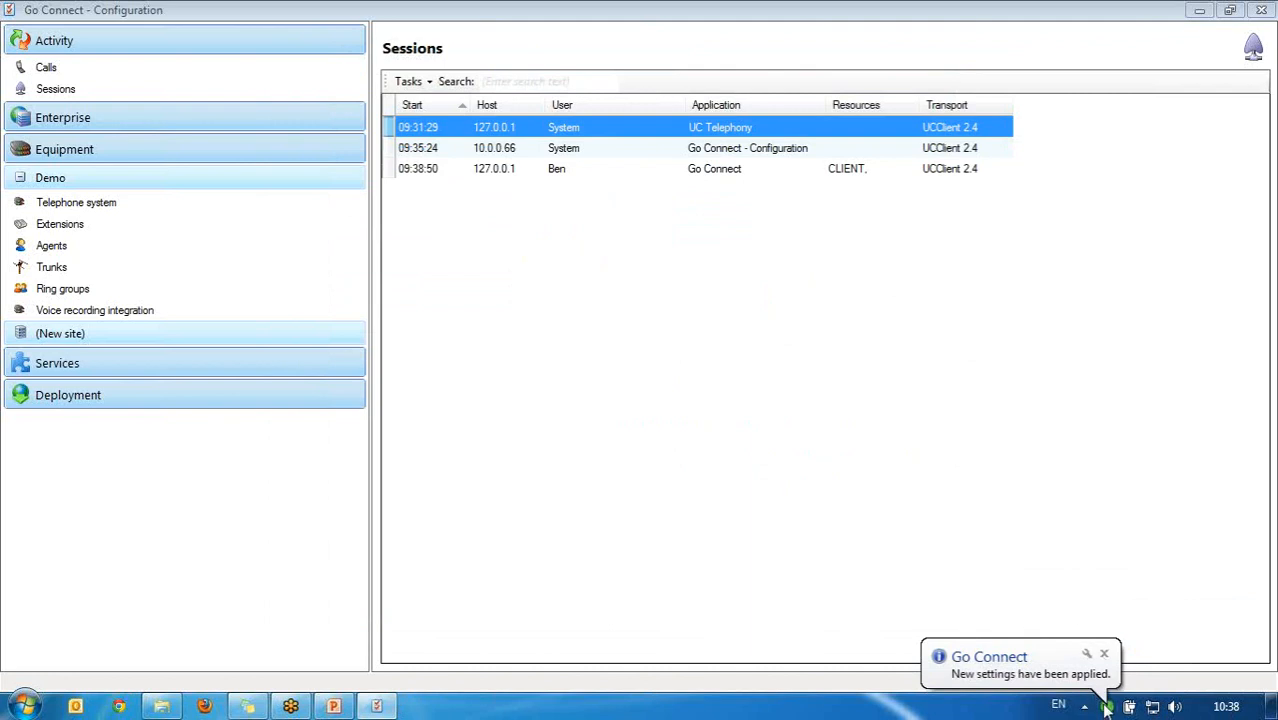
pyautogui.click(588, 170)
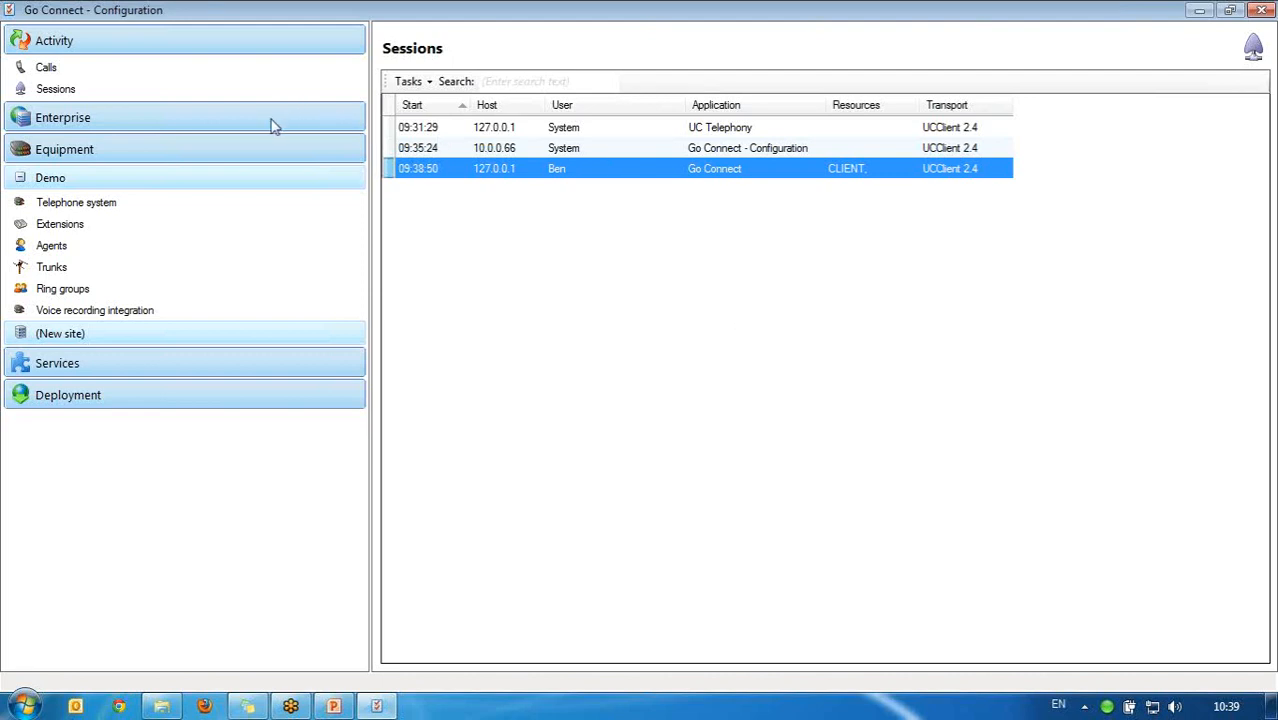
# Step: Filter sessions by 'ben' to watch the incoming call, clear the filter, then exit Go Connect
pyautogui.click(576, 82)
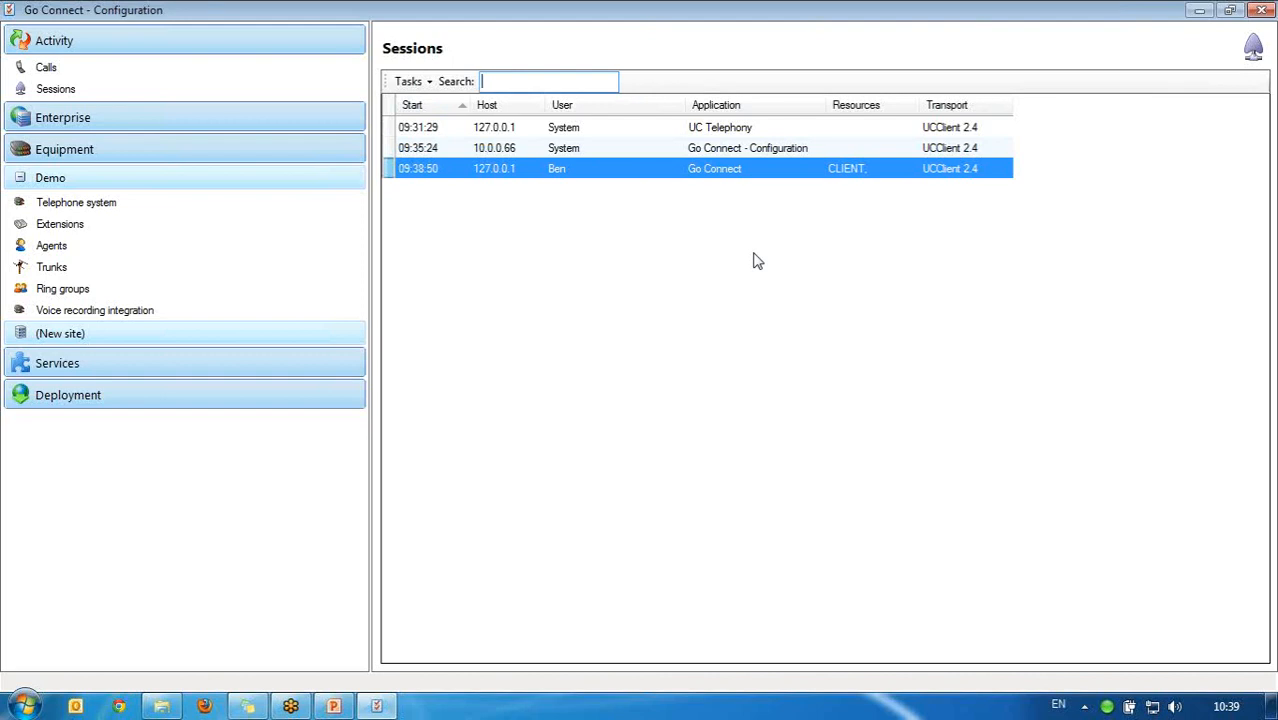
pyautogui.write('be')
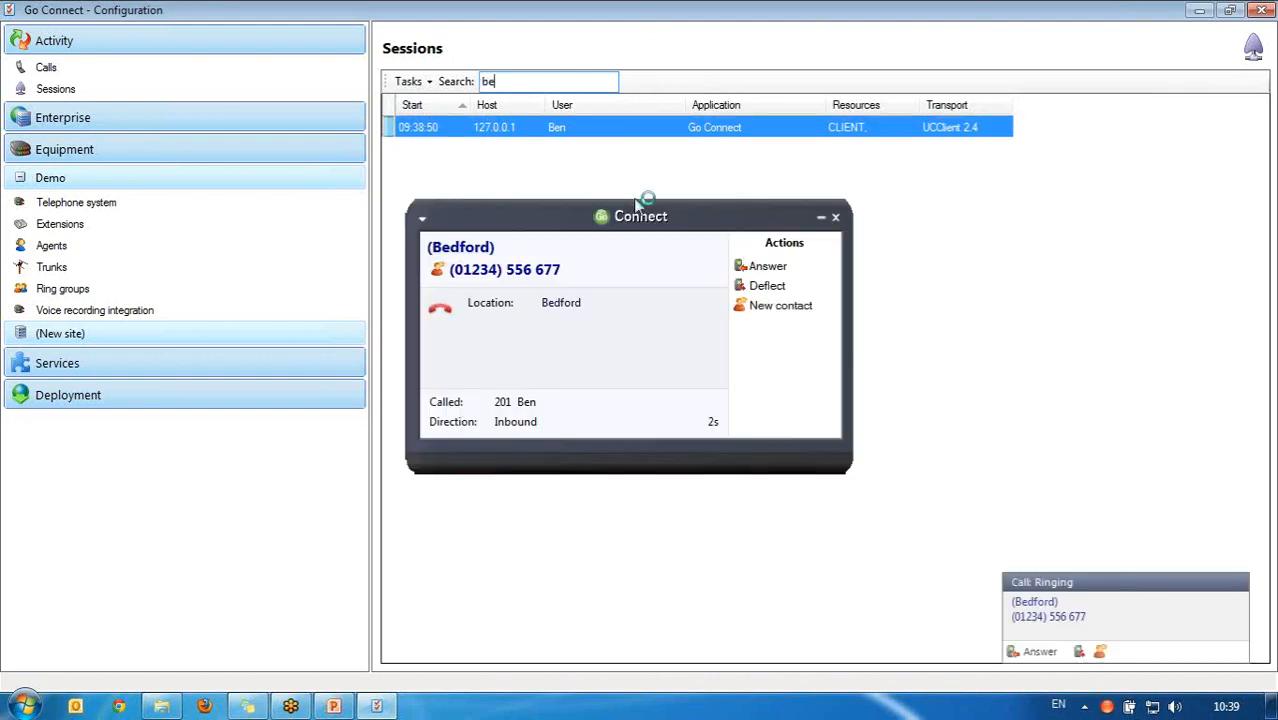
pyautogui.write('n')
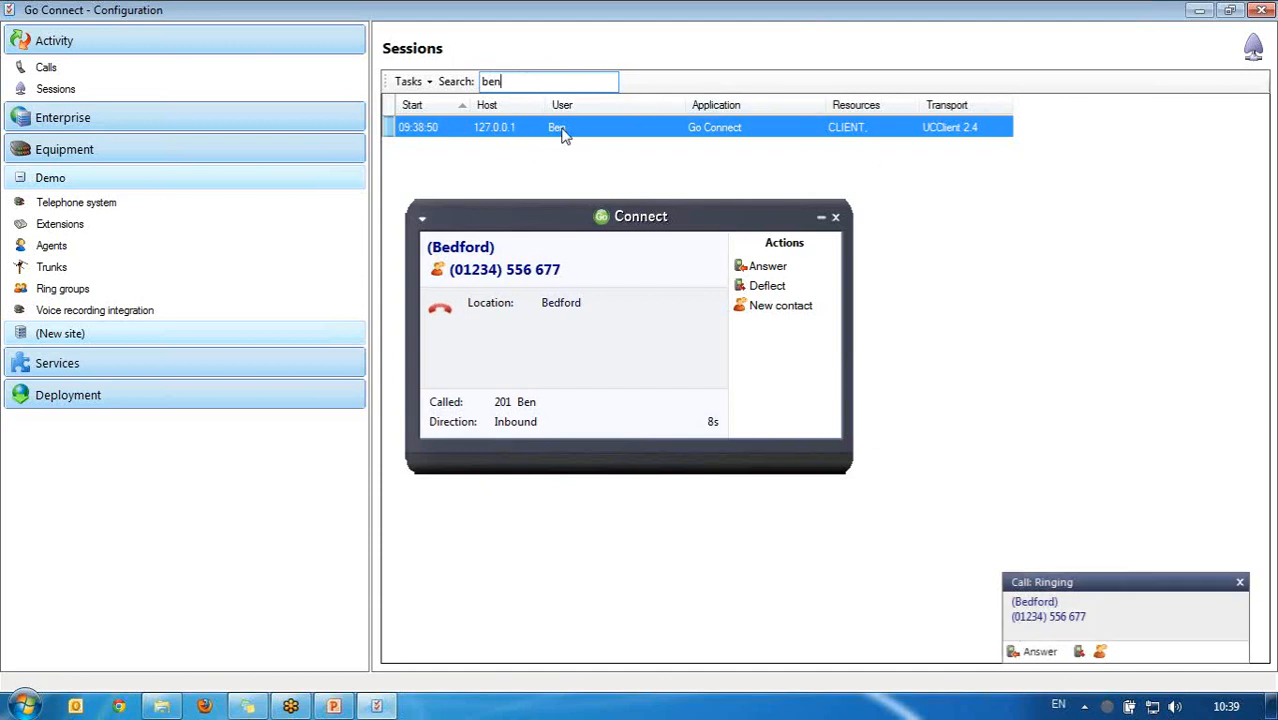
pyautogui.press('BackSpace')
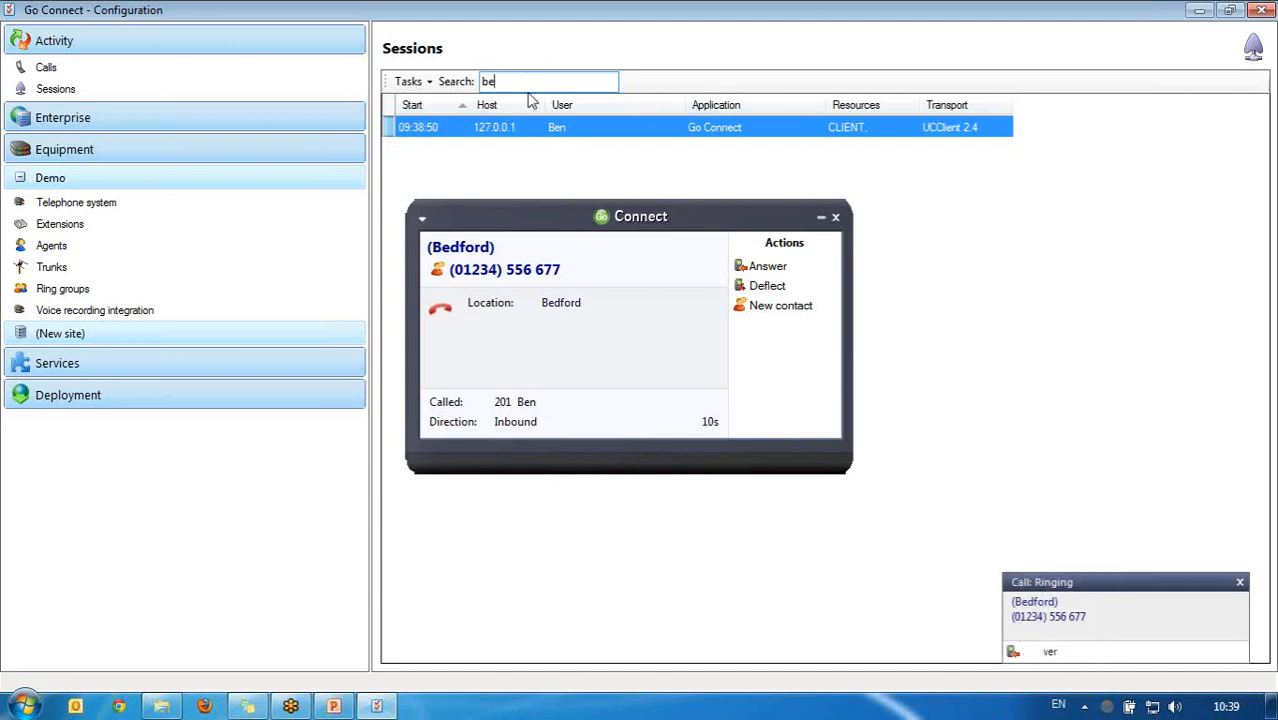
pyautogui.press('BackSpace')
pyautogui.press('BackSpace')
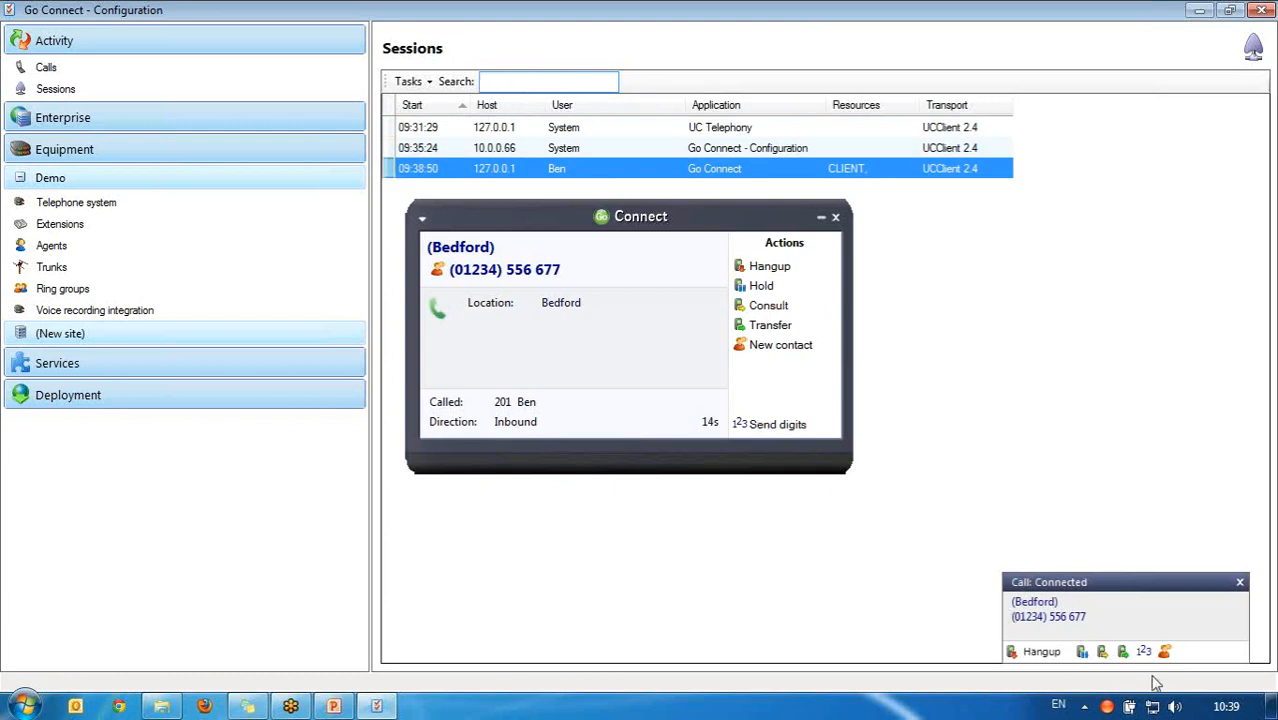
pyautogui.rightClick(1106, 707)
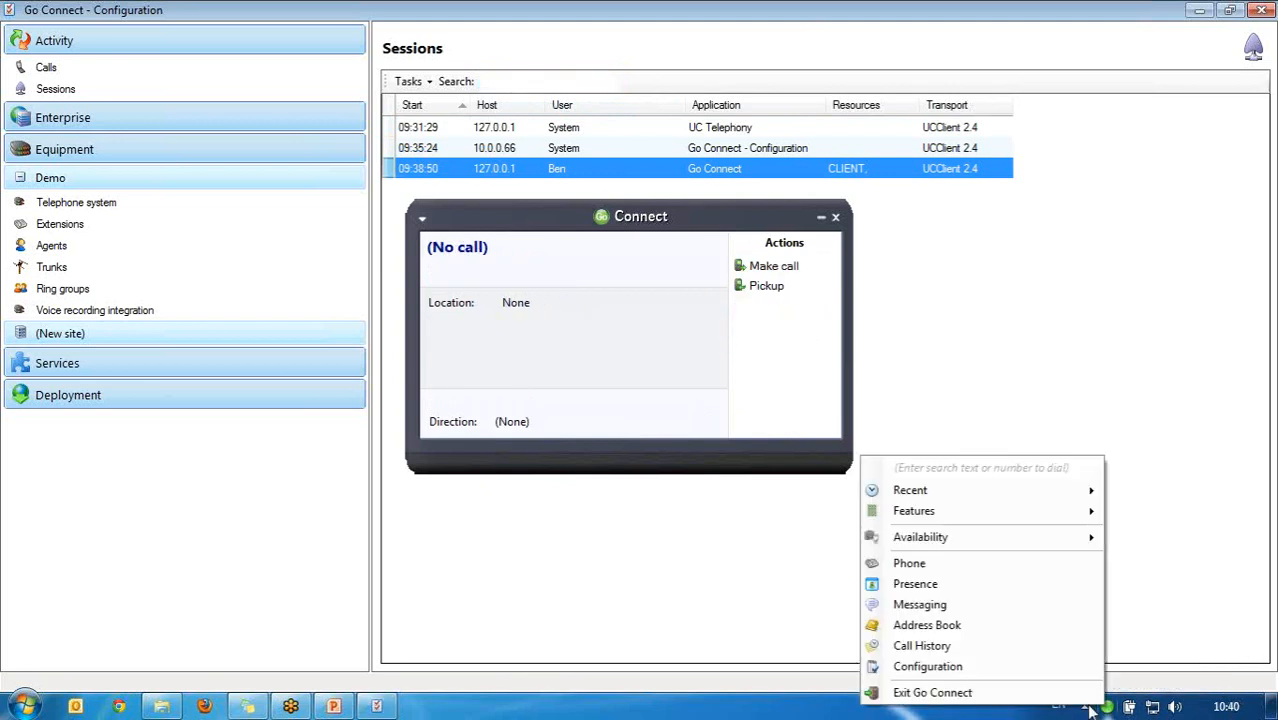
pyautogui.click(1029, 693)
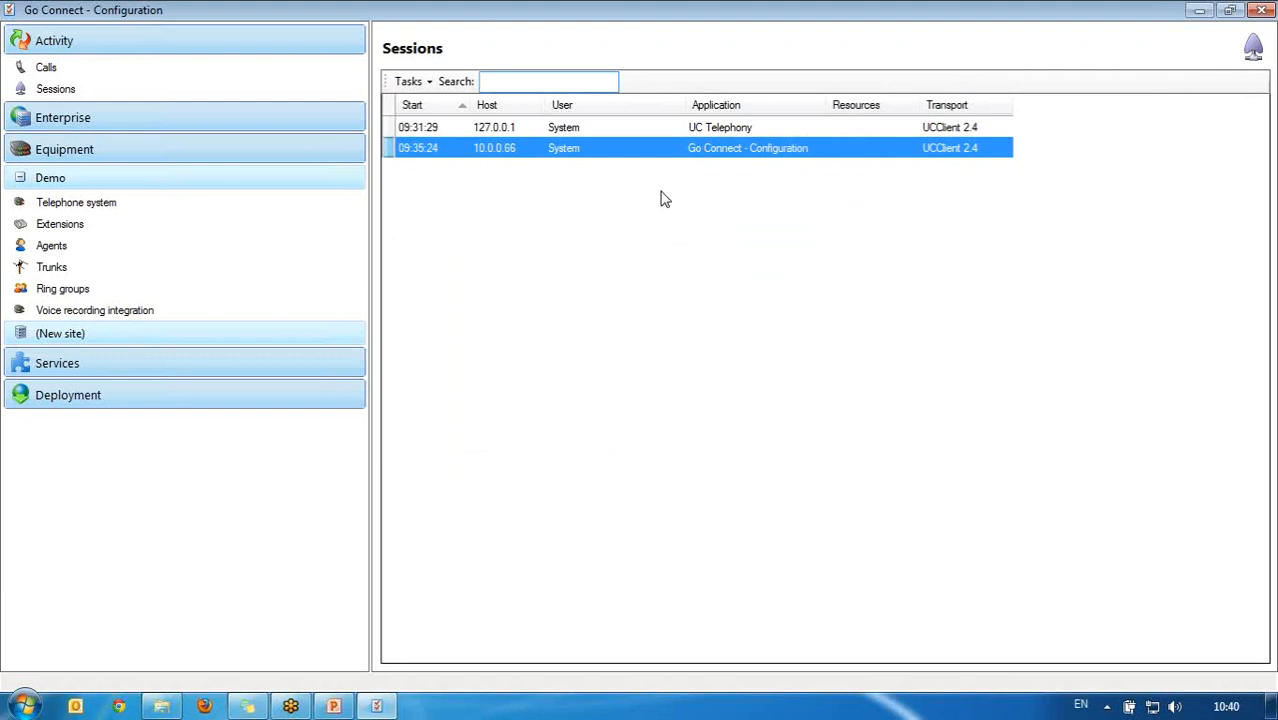
# Step: Expand Enterprise in the left panel and show its Licensing page
pyautogui.click(612, 175)
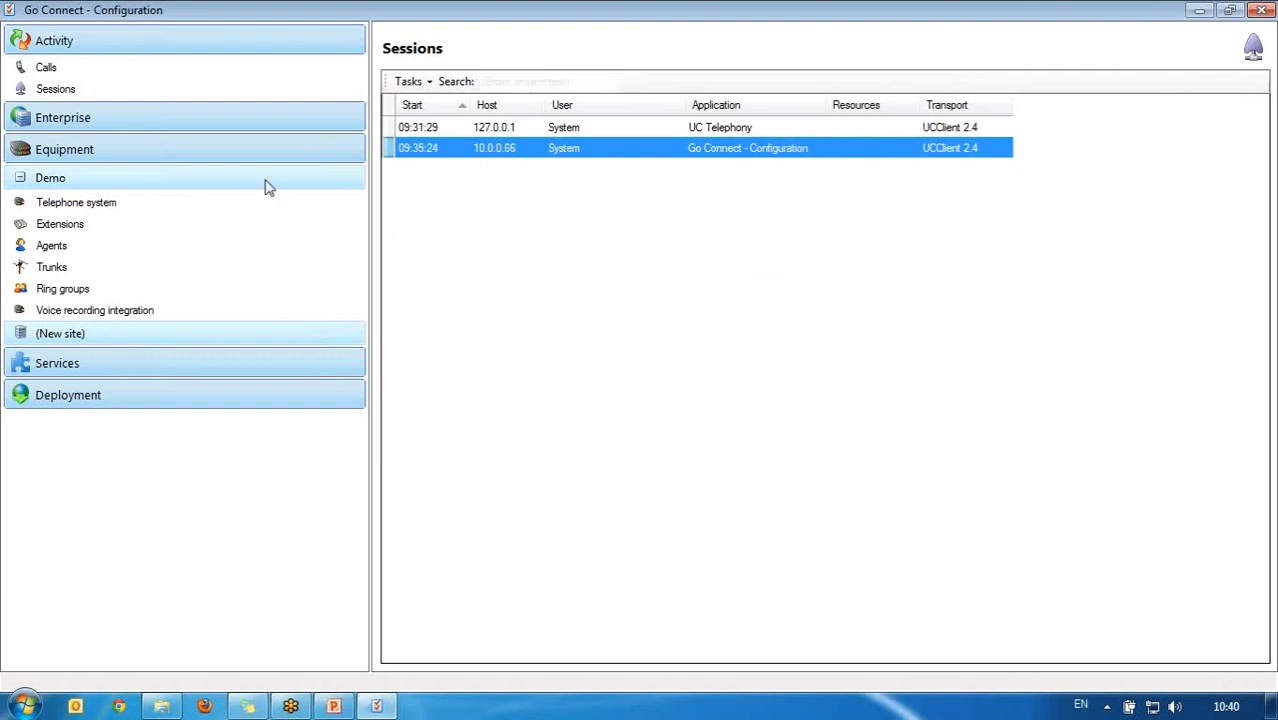
pyautogui.click(193, 125)
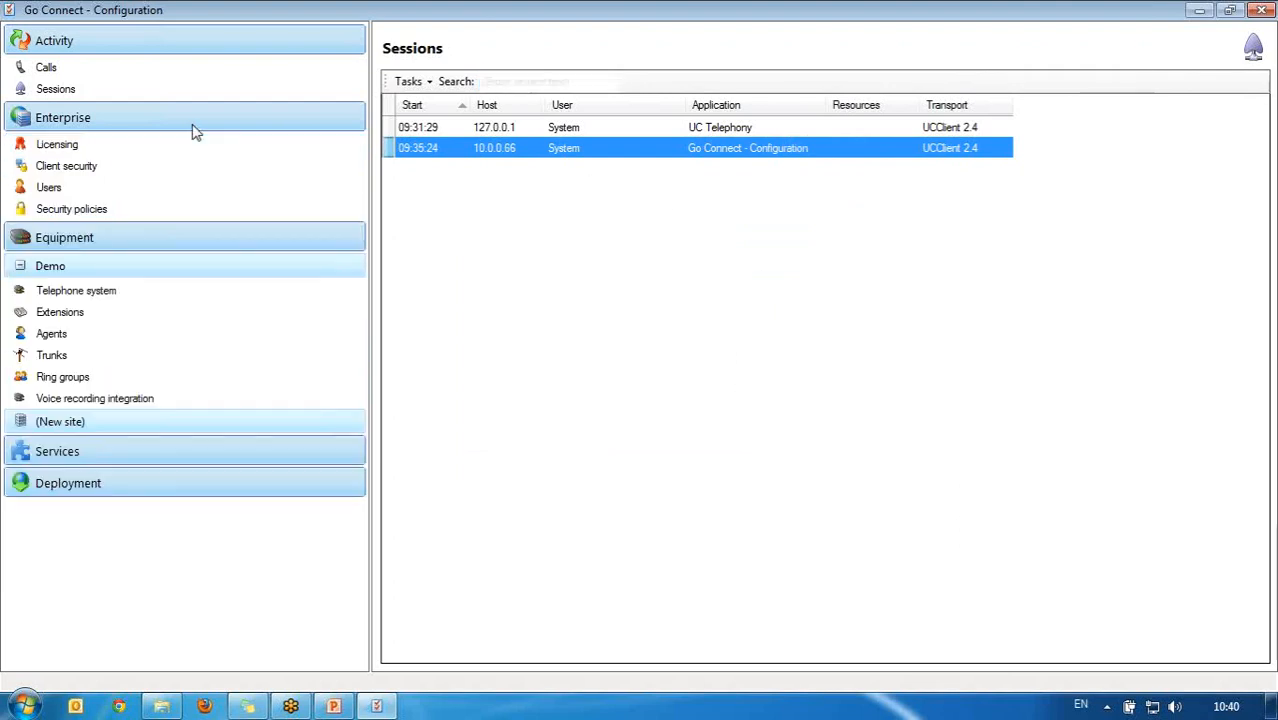
pyautogui.click(176, 148)
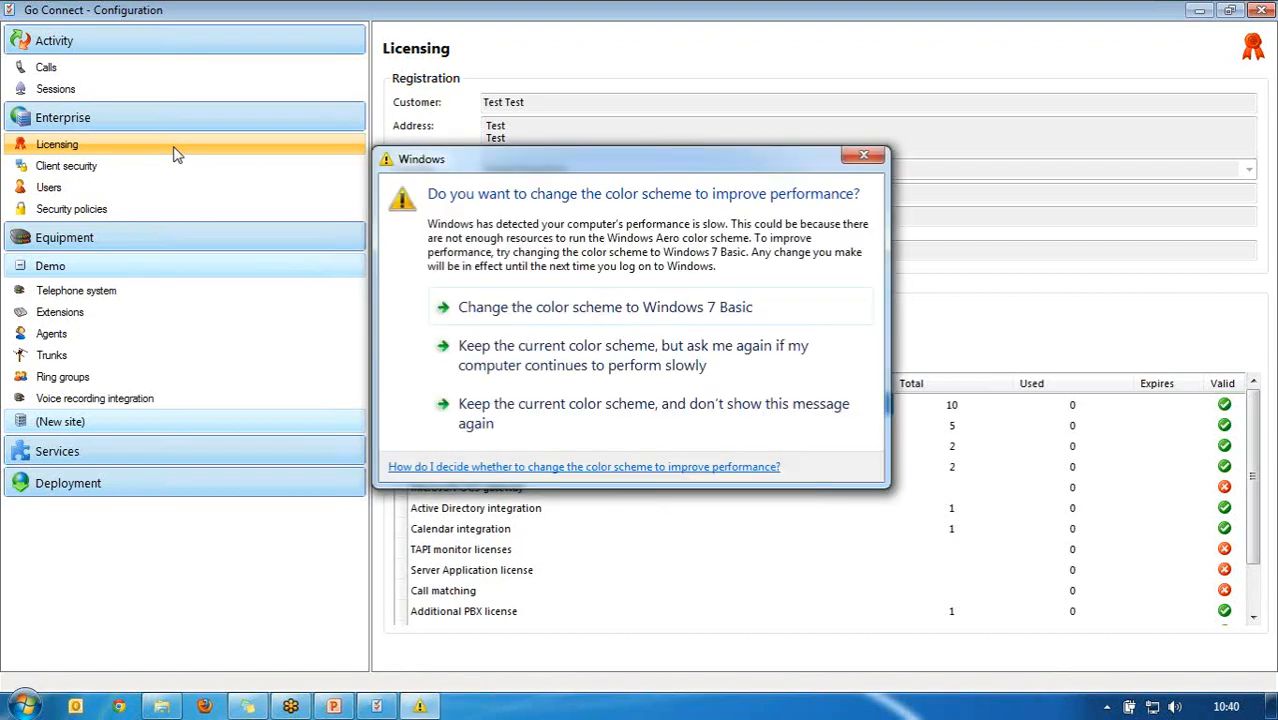
# Step: Keep the current colour scheme and stop Windows showing that message again
pyautogui.click(505, 415)
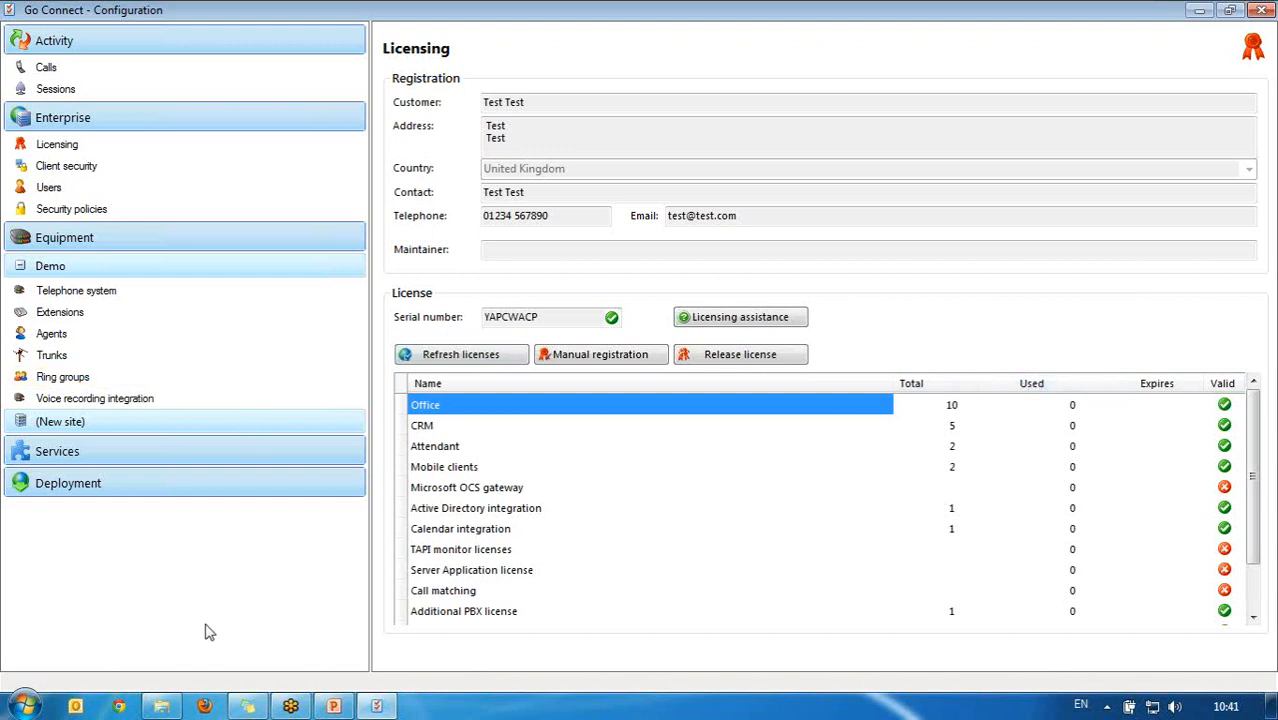
# Step: Launch Go Connect from a 'go con' search so one Office licence is used, then exit it
pyautogui.click(26, 706)
pyautogui.write('go cnn')
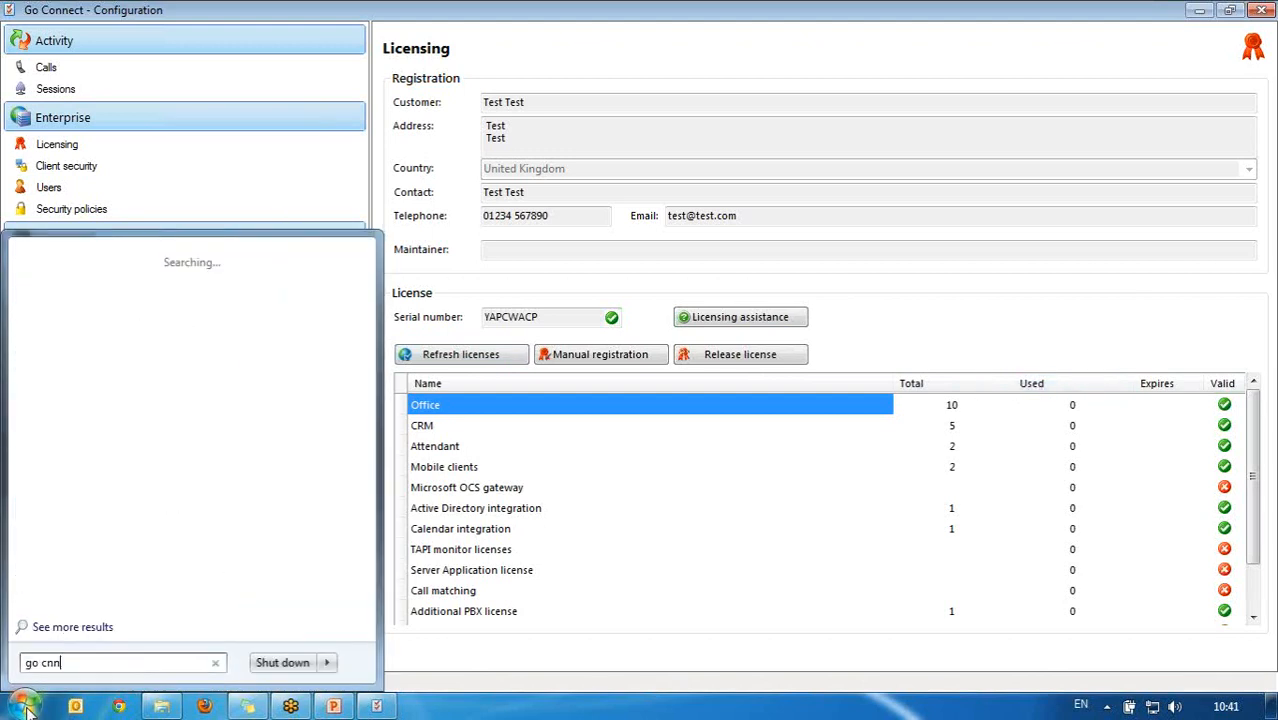
pyautogui.press('BackSpace')
pyautogui.press('BackSpace')
pyautogui.write('on')
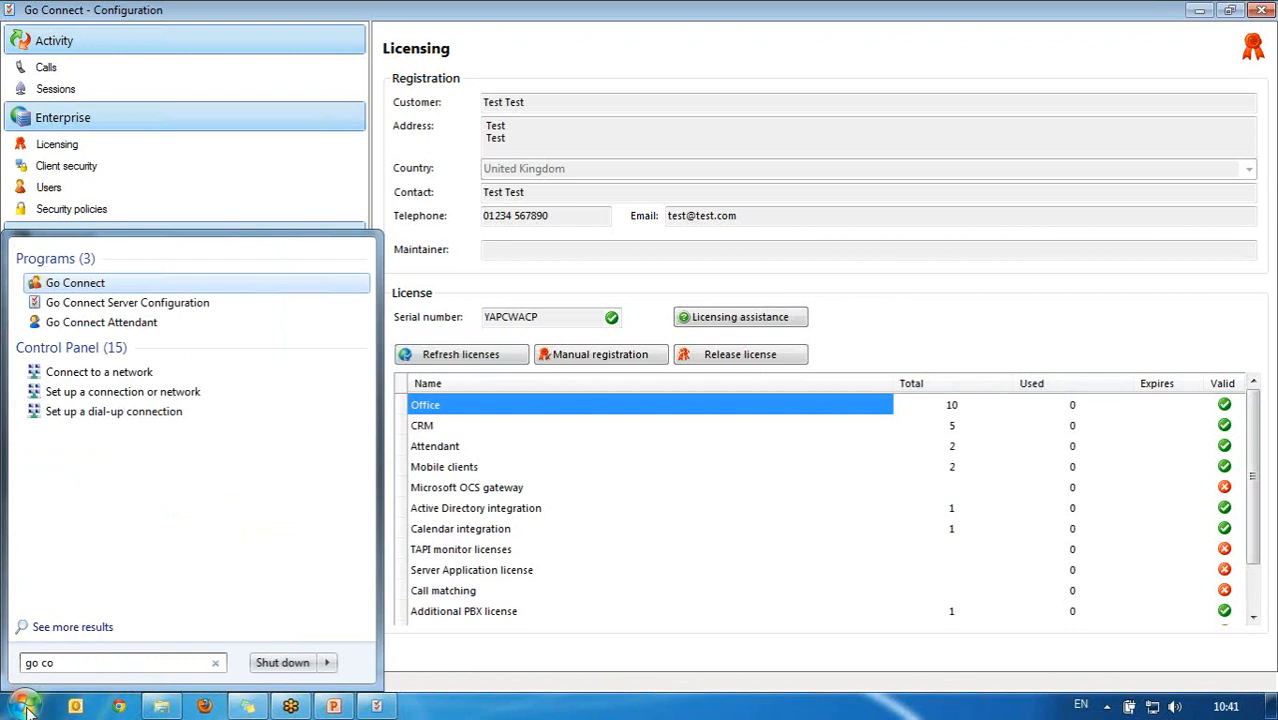
pyautogui.press('Return')
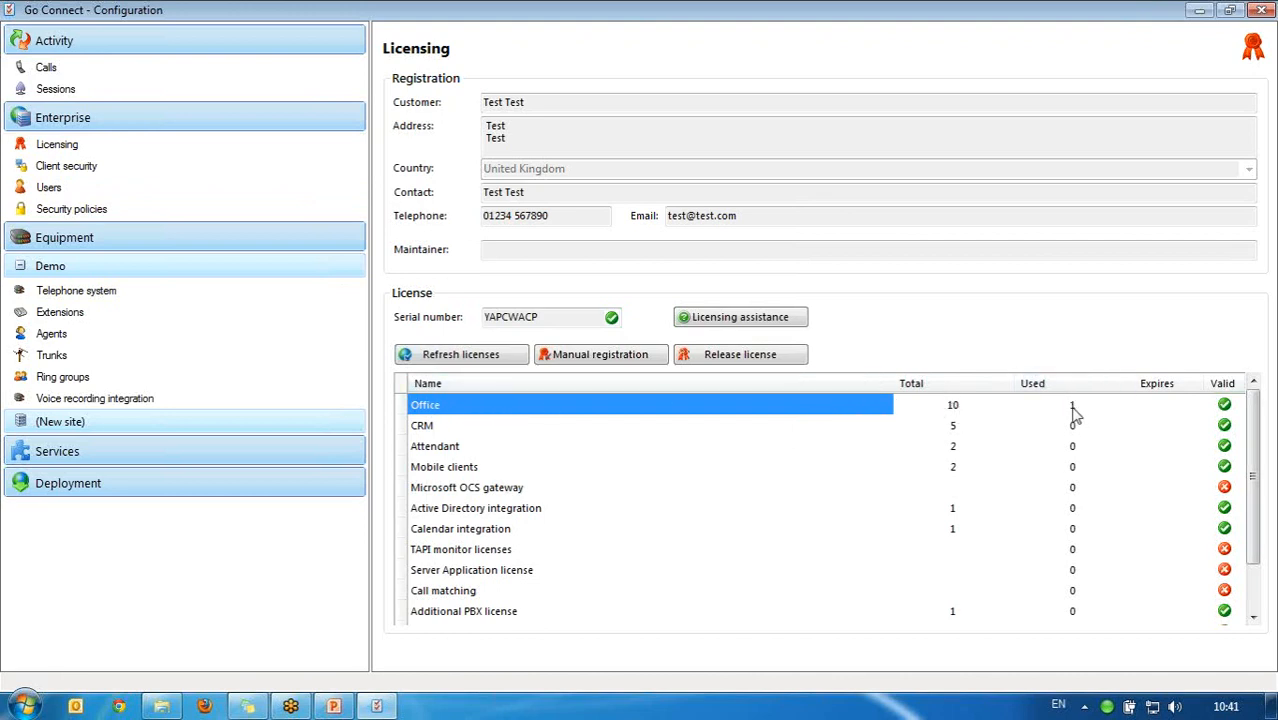
pyautogui.rightClick(1108, 706)
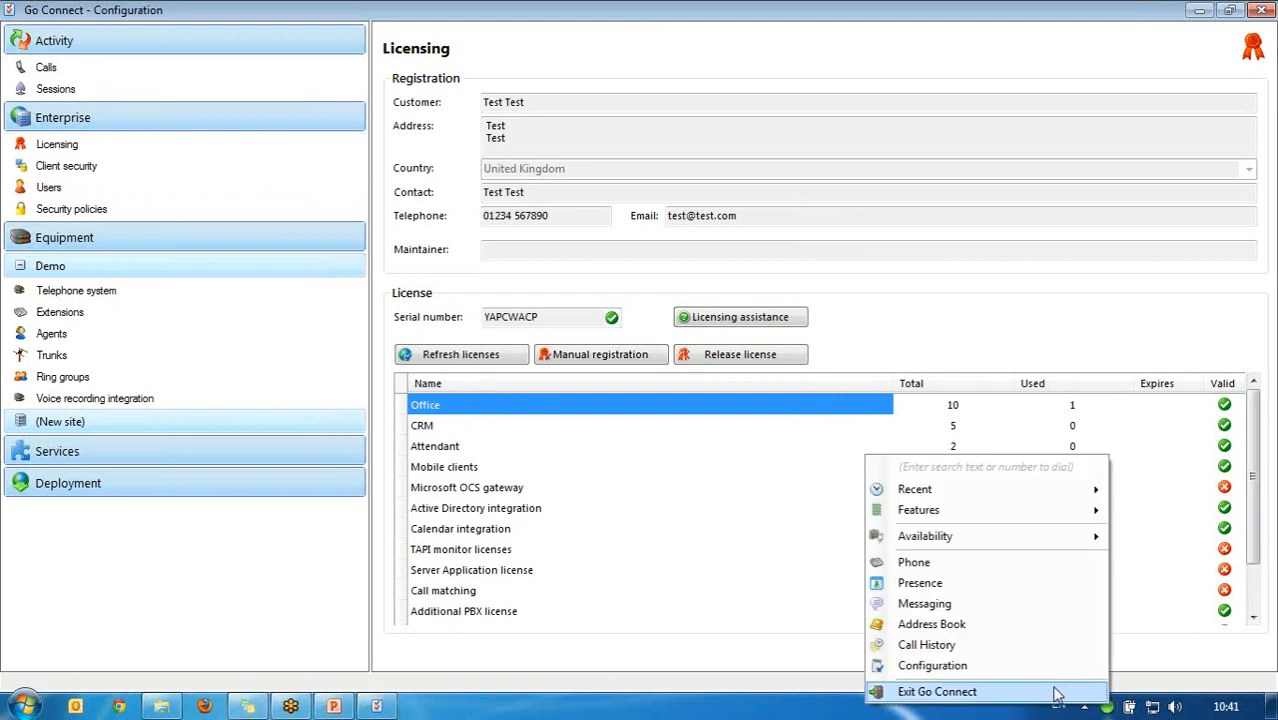
pyautogui.click(1039, 692)
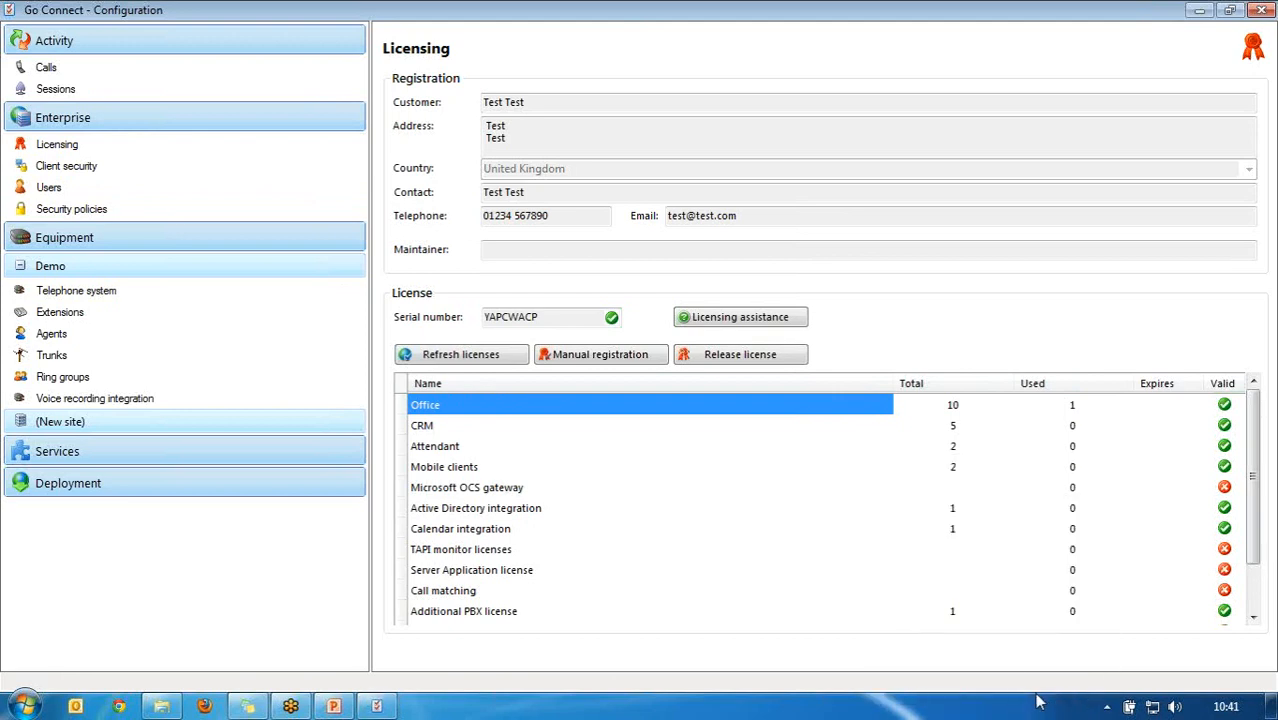
# Step: Show the Client security page under Enterprise
pyautogui.click(165, 170)
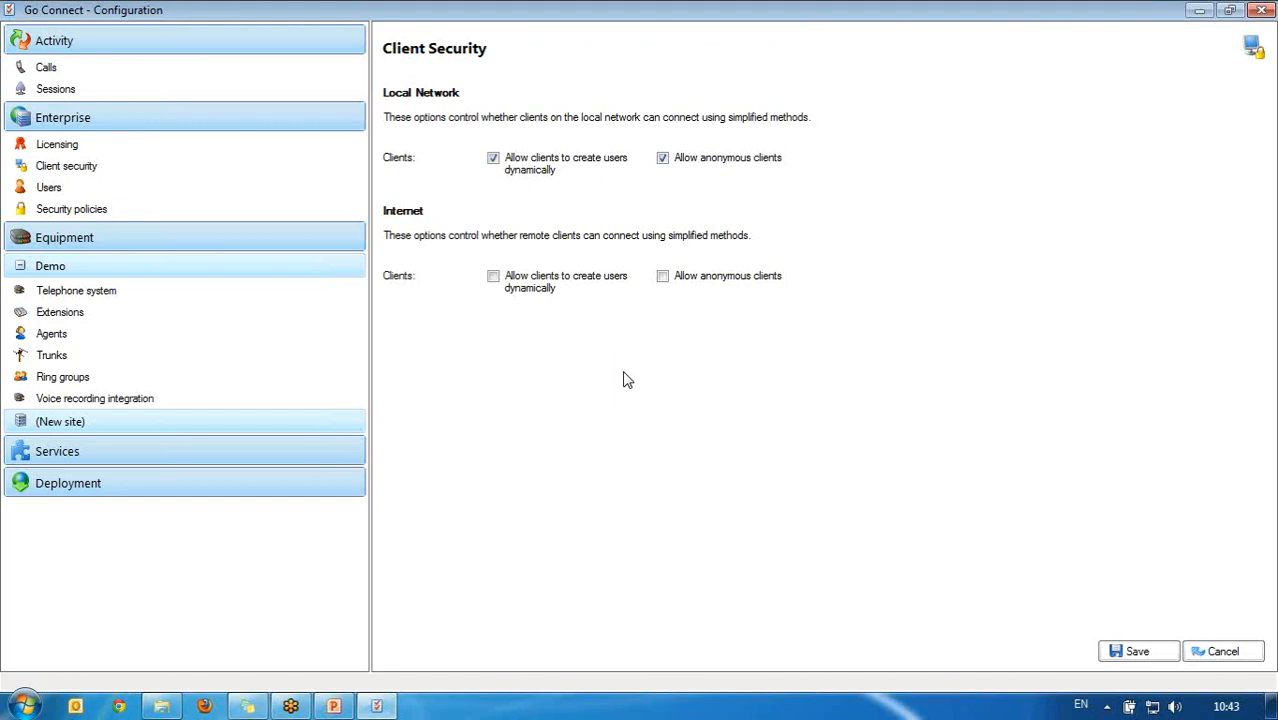
# Step: Uncheck both Local Network options and enable dynamic user creation and anonymous access for Internet clients
pyautogui.click(492, 160)
pyautogui.click(663, 160)
pyautogui.click(495, 279)
pyautogui.click(658, 285)
# Step: Show the Users list and edit the first user
pyautogui.click(211, 197)
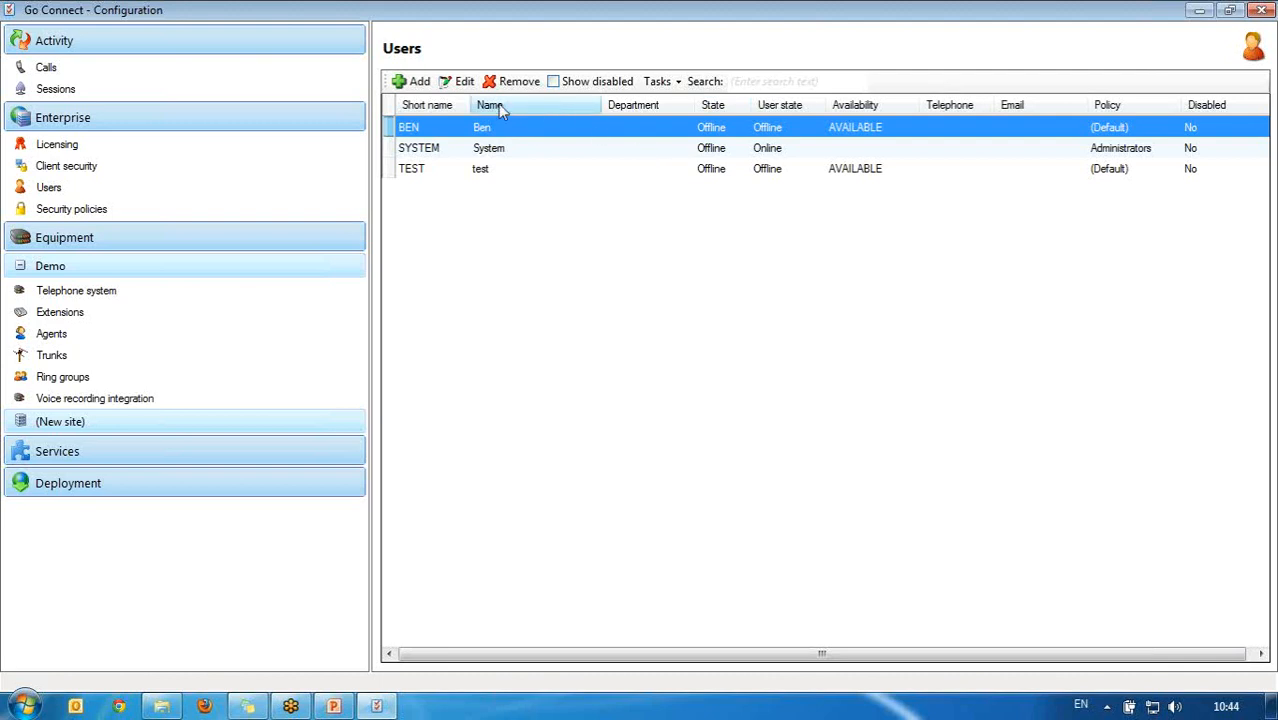
pyautogui.click(463, 82)
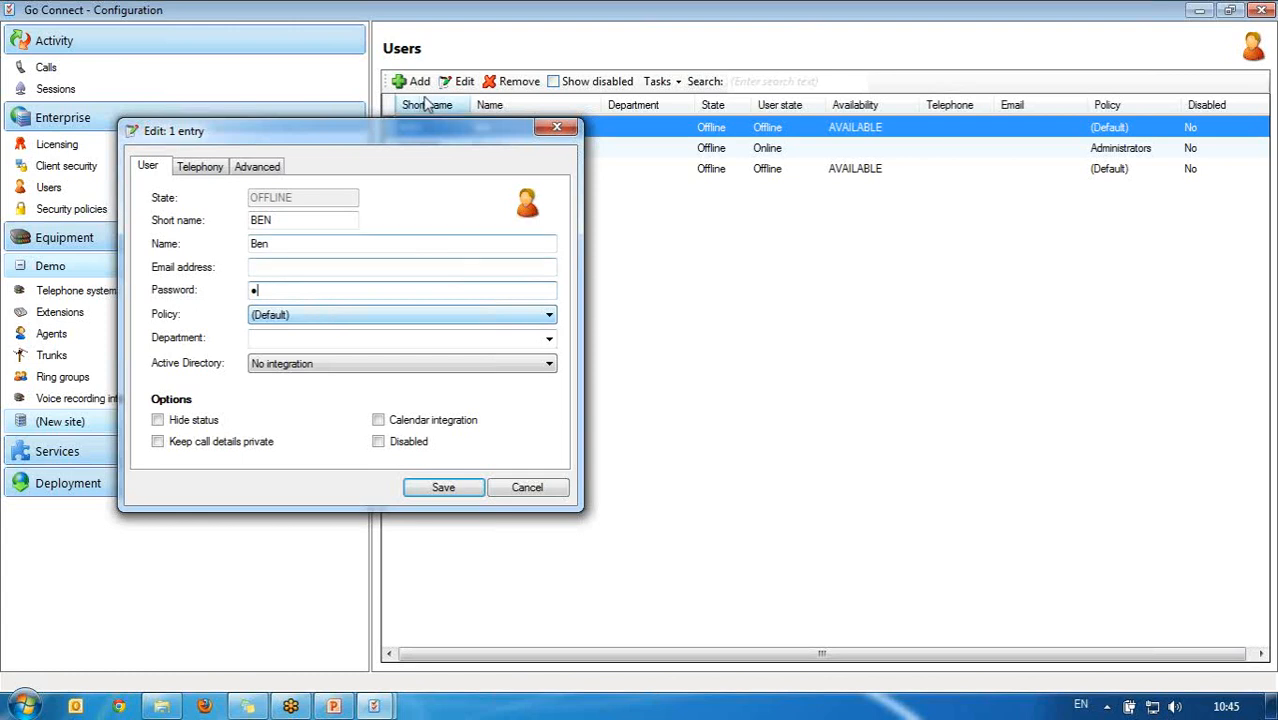
# Step: Keep the user's Default policy and enter 'Support' as the department
pyautogui.click(374, 265)
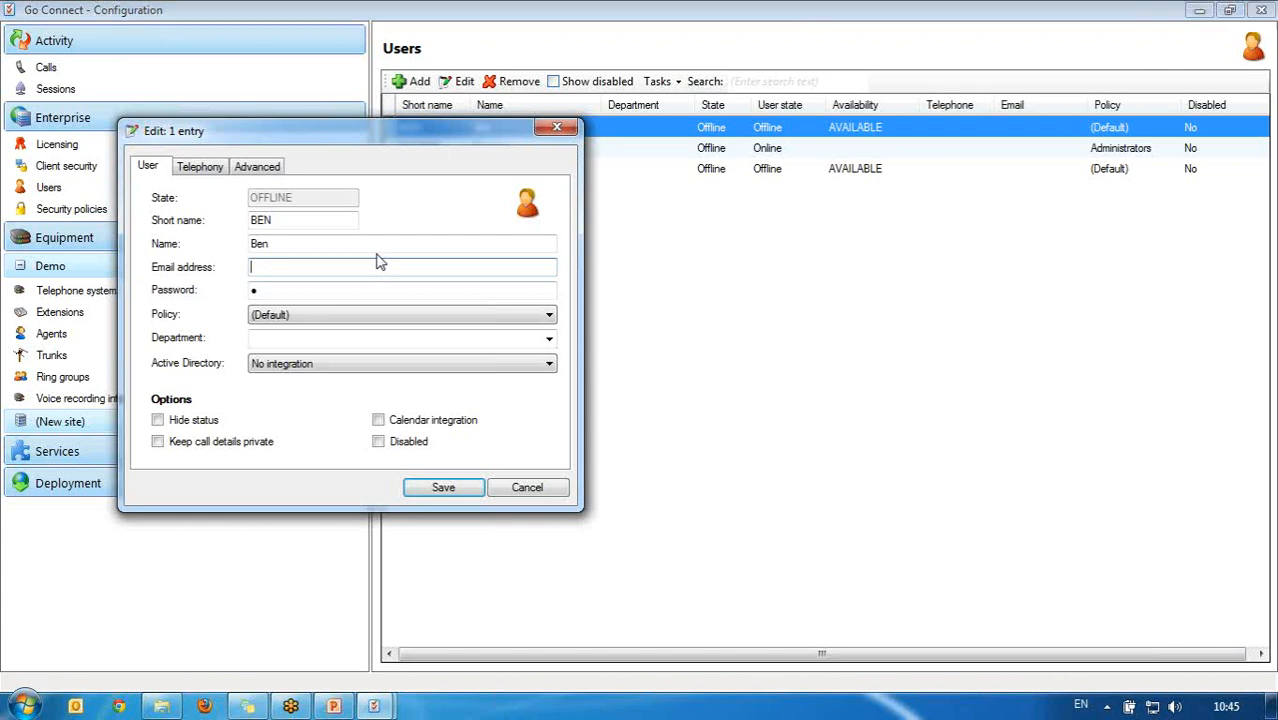
pyautogui.click(364, 315)
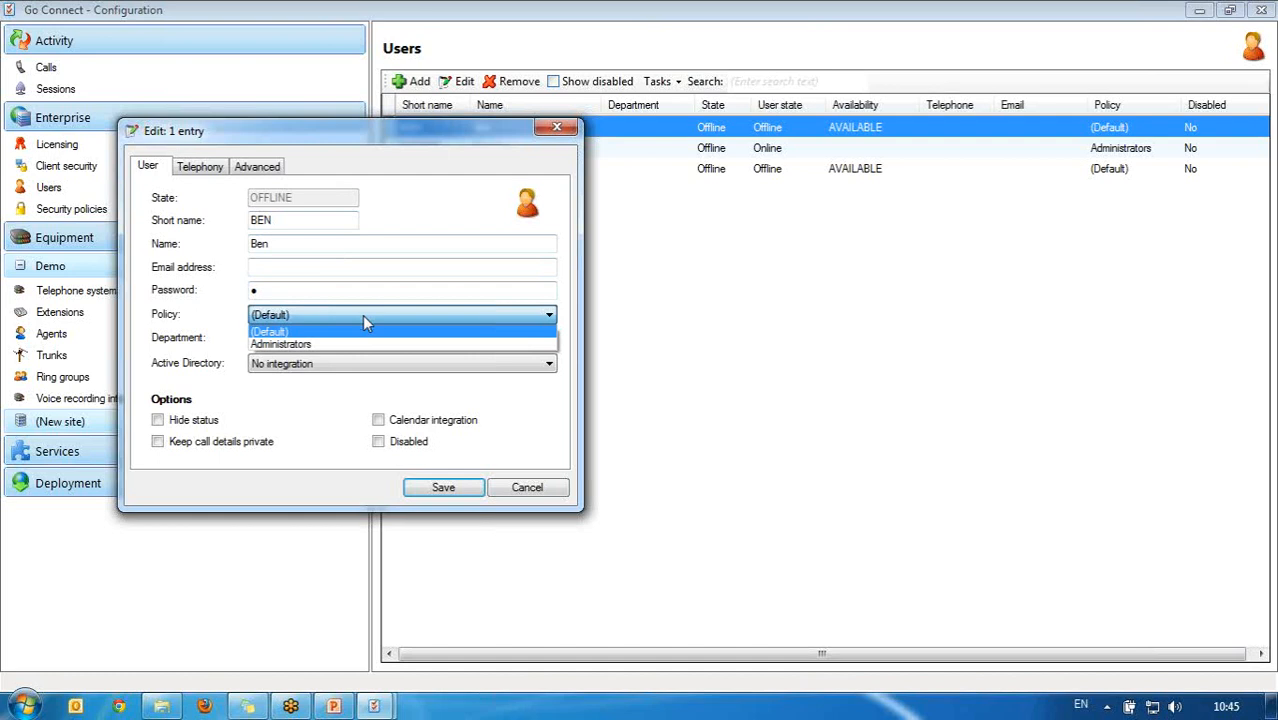
pyautogui.click(300, 410)
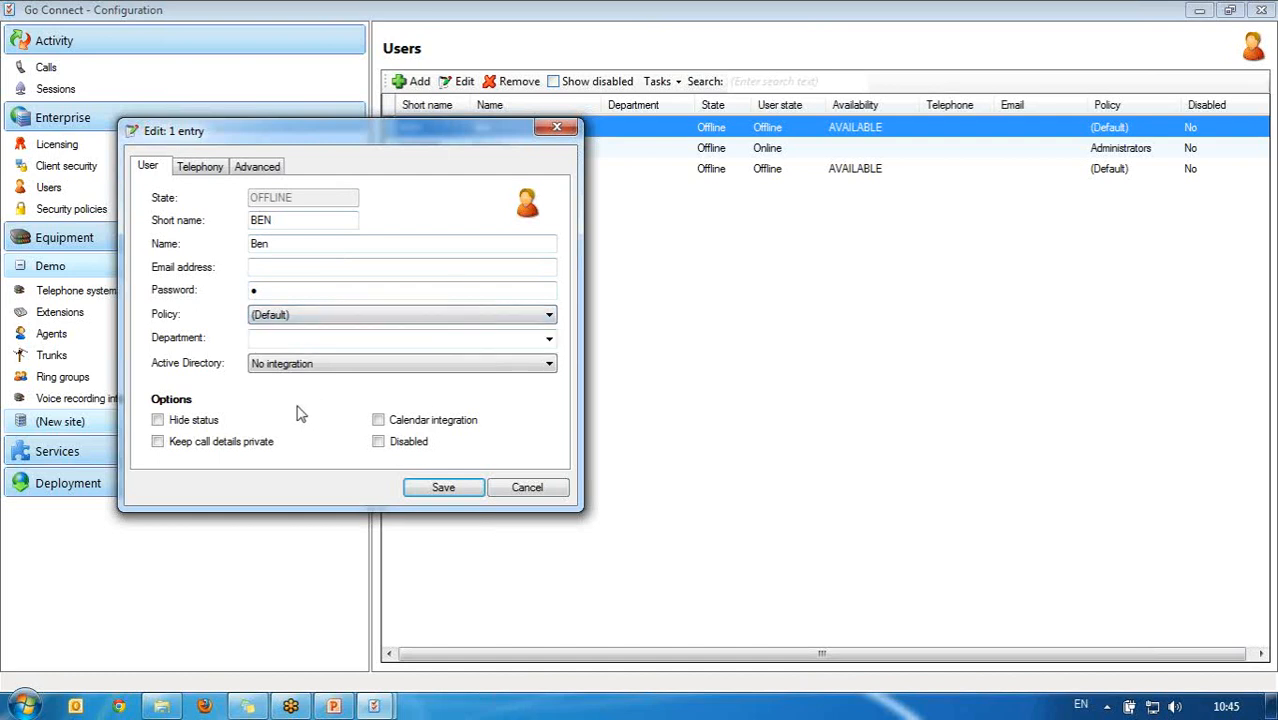
pyautogui.click(362, 340)
pyautogui.write('Support')
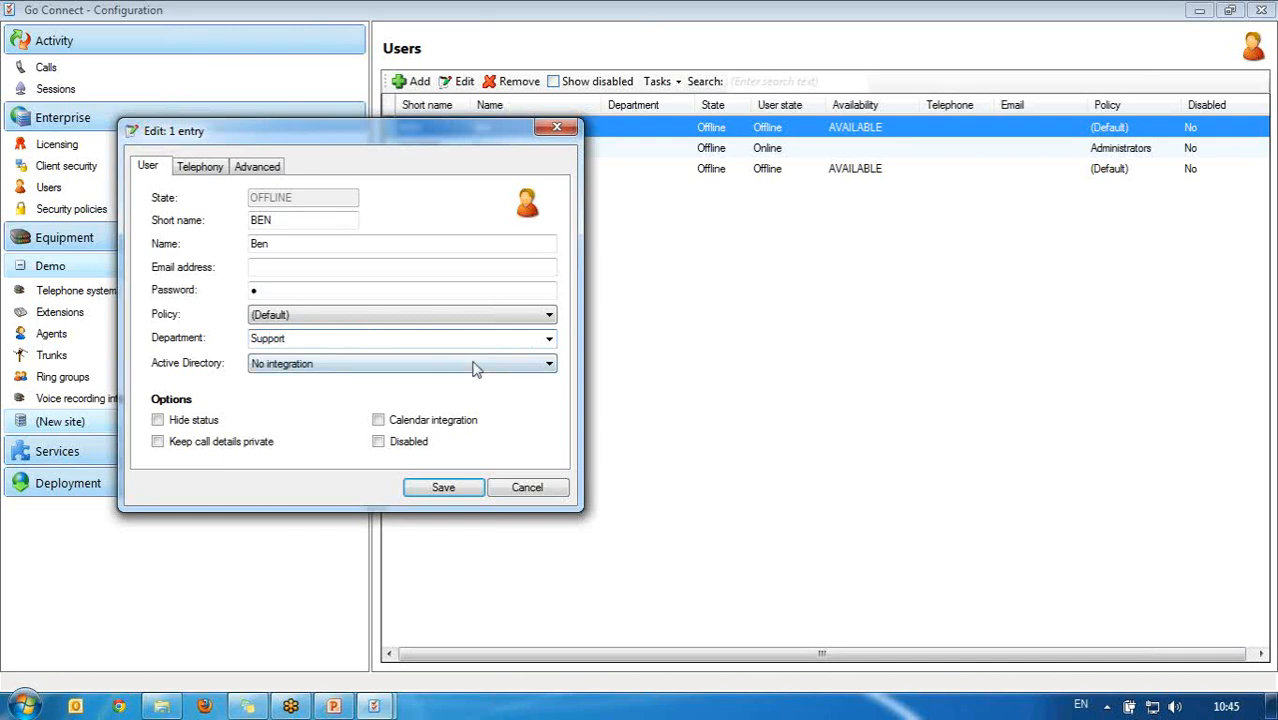
# Step: Tick Hide status, Calendar integration and Keep call details private for the user
pyautogui.click(548, 367)
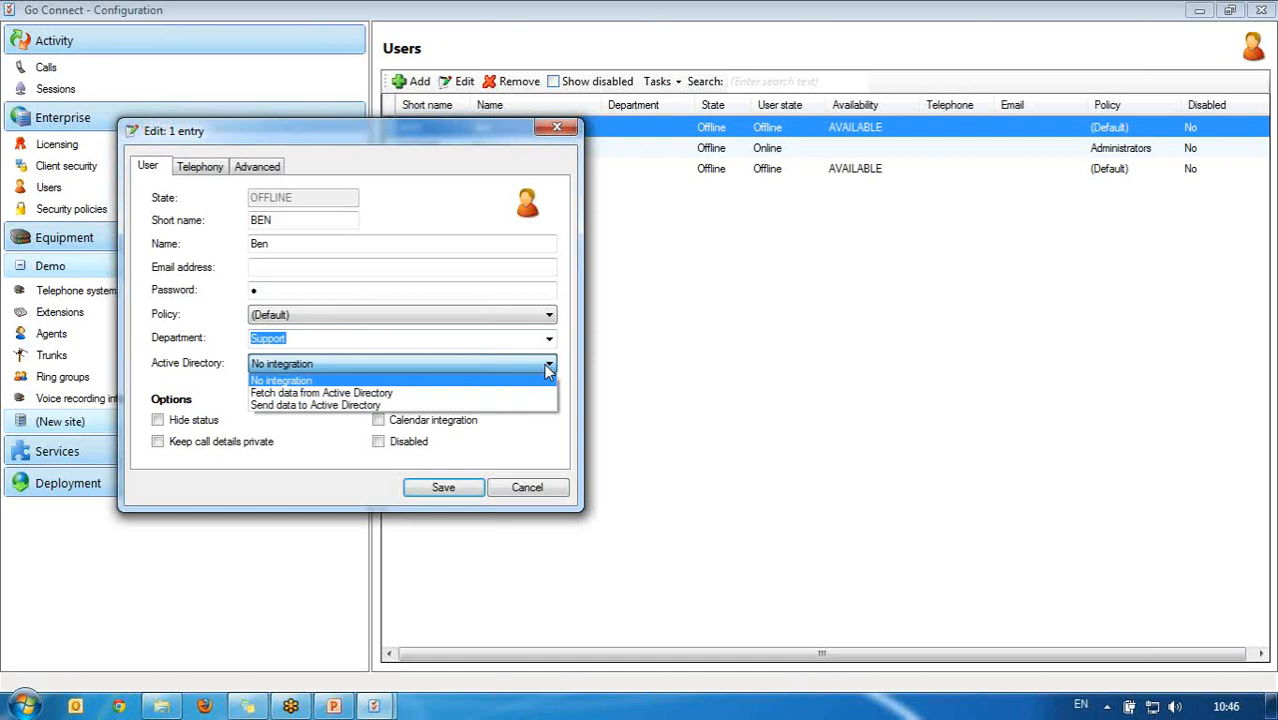
pyautogui.click(331, 468)
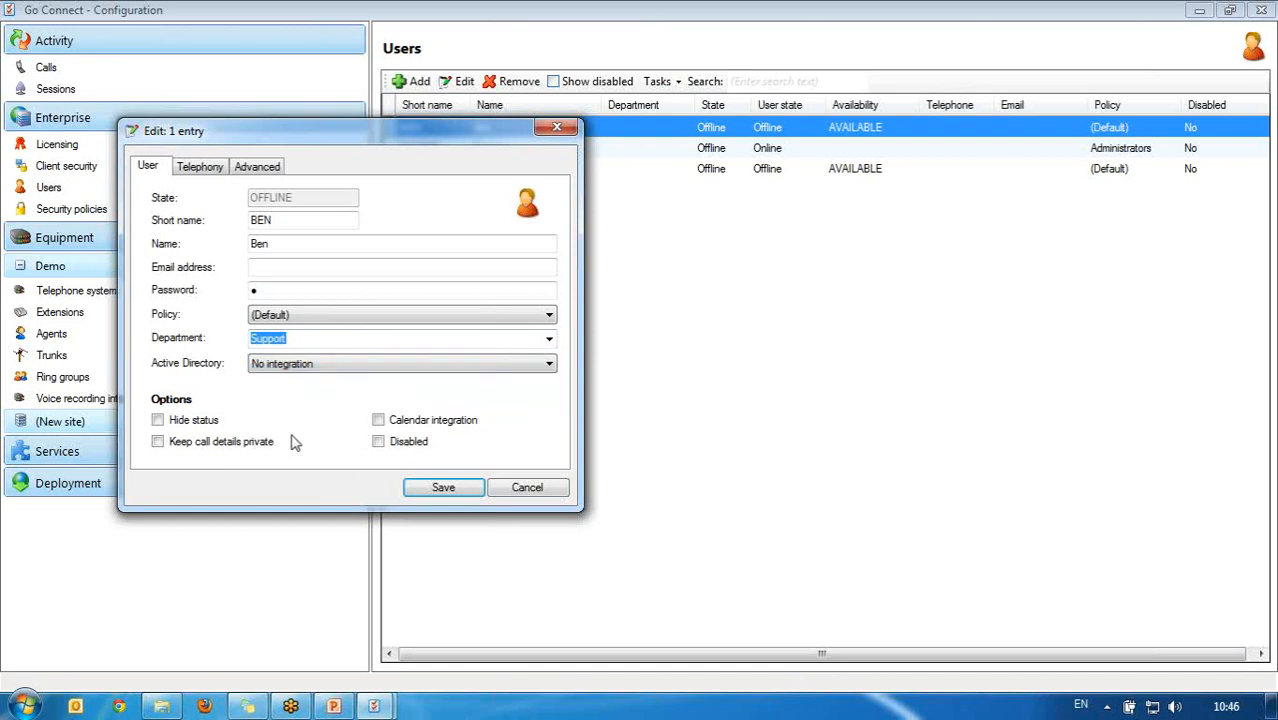
pyautogui.click(172, 420)
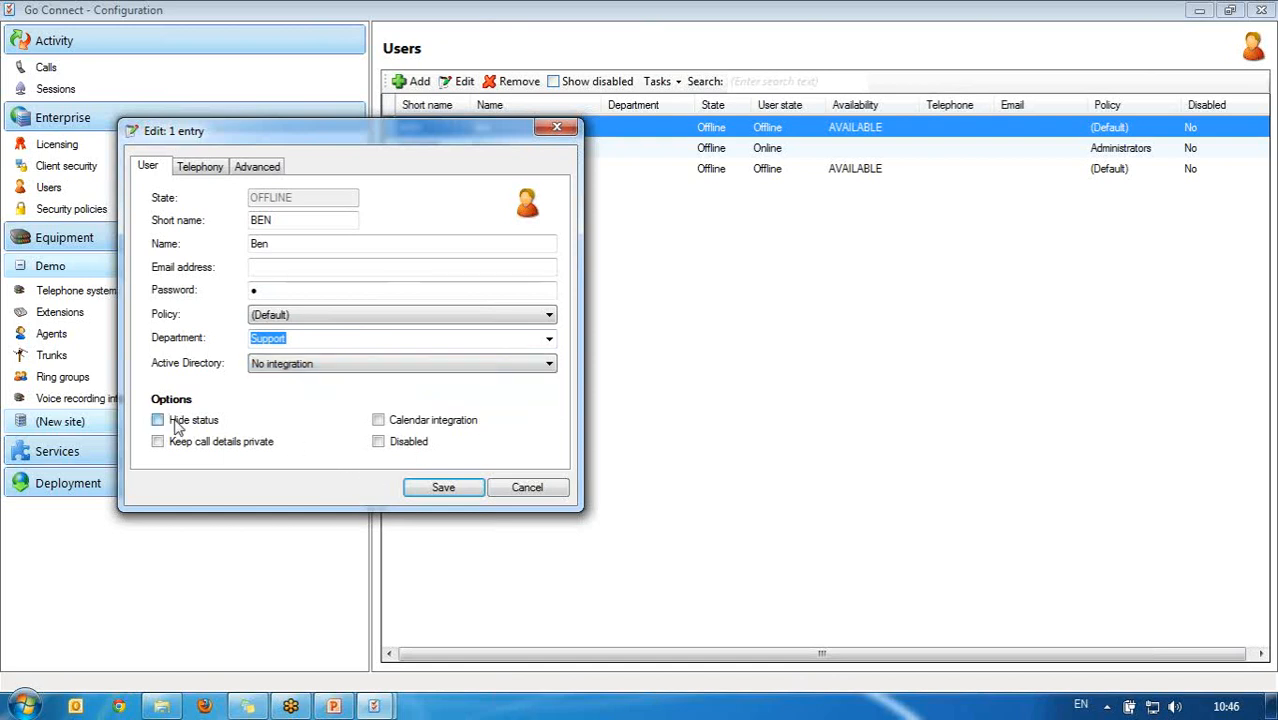
pyautogui.click(379, 421)
pyautogui.click(211, 443)
# Step: On the Telephony tab, enter deskphone 201, softphone 301 and mobile extension 401
pyautogui.click(378, 442)
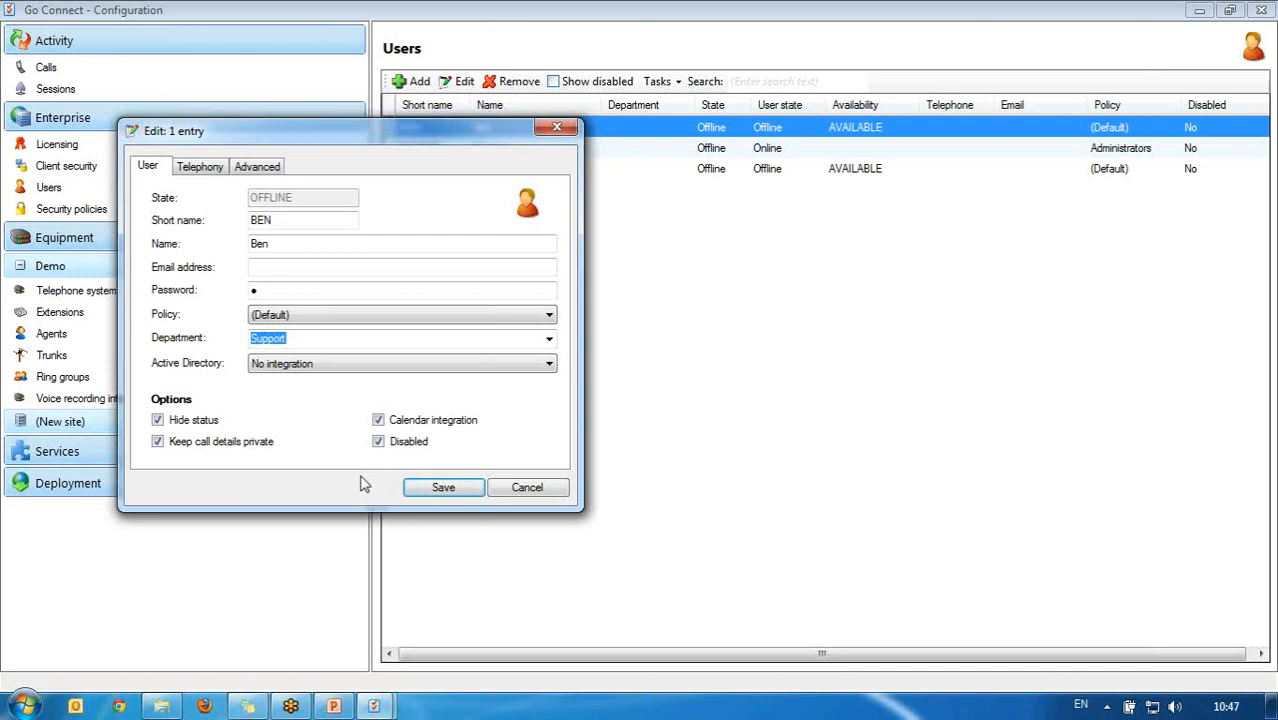
pyautogui.click(378, 442)
pyautogui.click(211, 167)
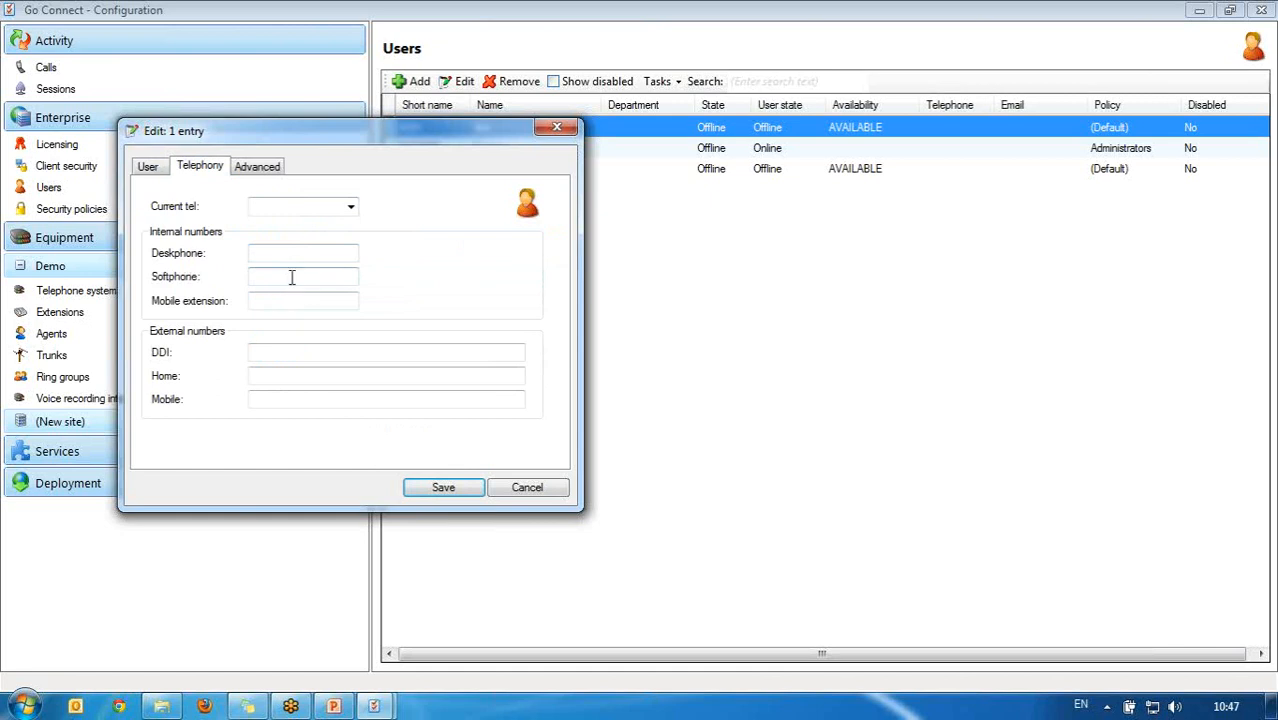
pyautogui.click(300, 254)
pyautogui.write('201')
pyautogui.click(276, 279)
pyautogui.write('301')
pyautogui.click(324, 300)
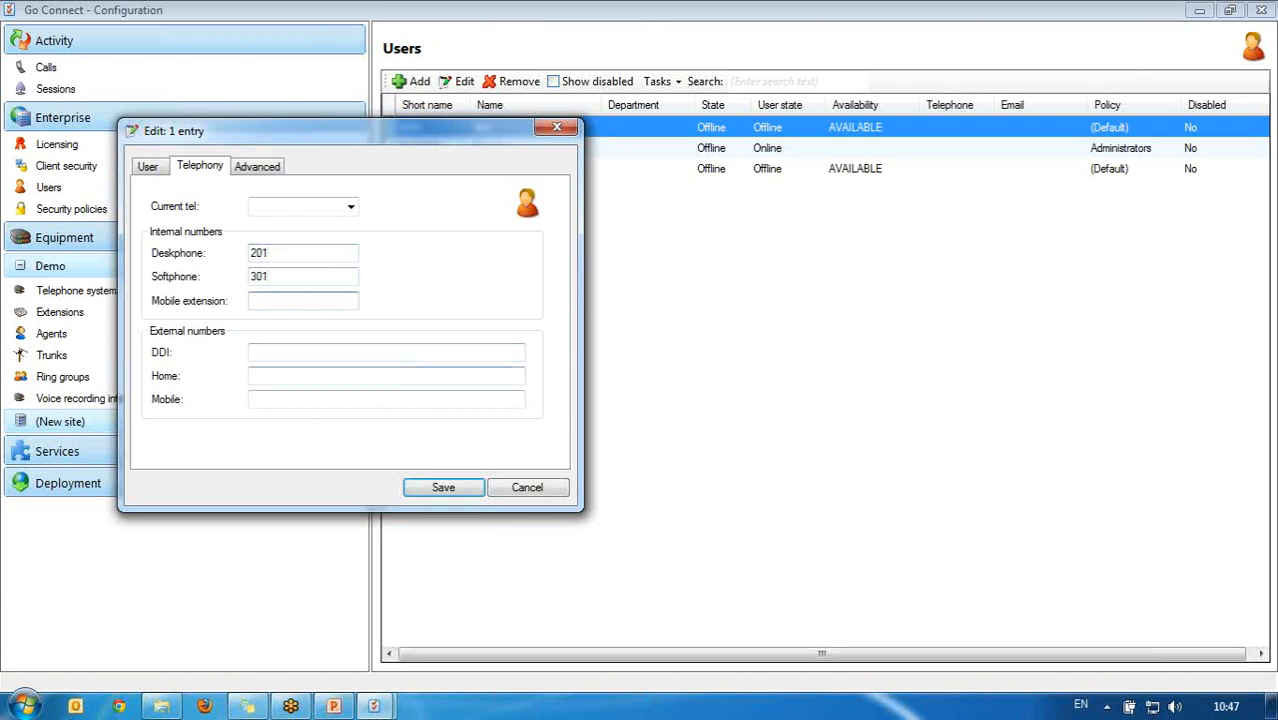
pyautogui.write('401')
# Step: Save the user's Support department and extension 201, then append their surname to the name
pyautogui.click(445, 489)
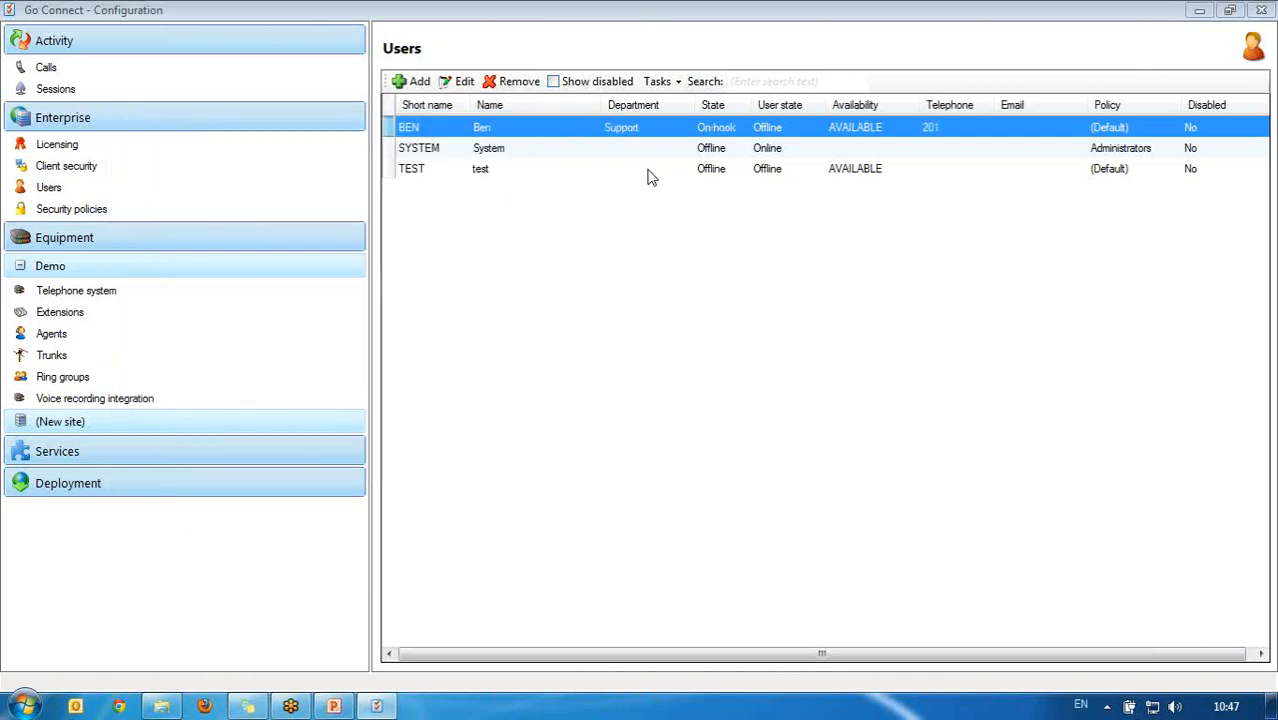
pyautogui.click(456, 82)
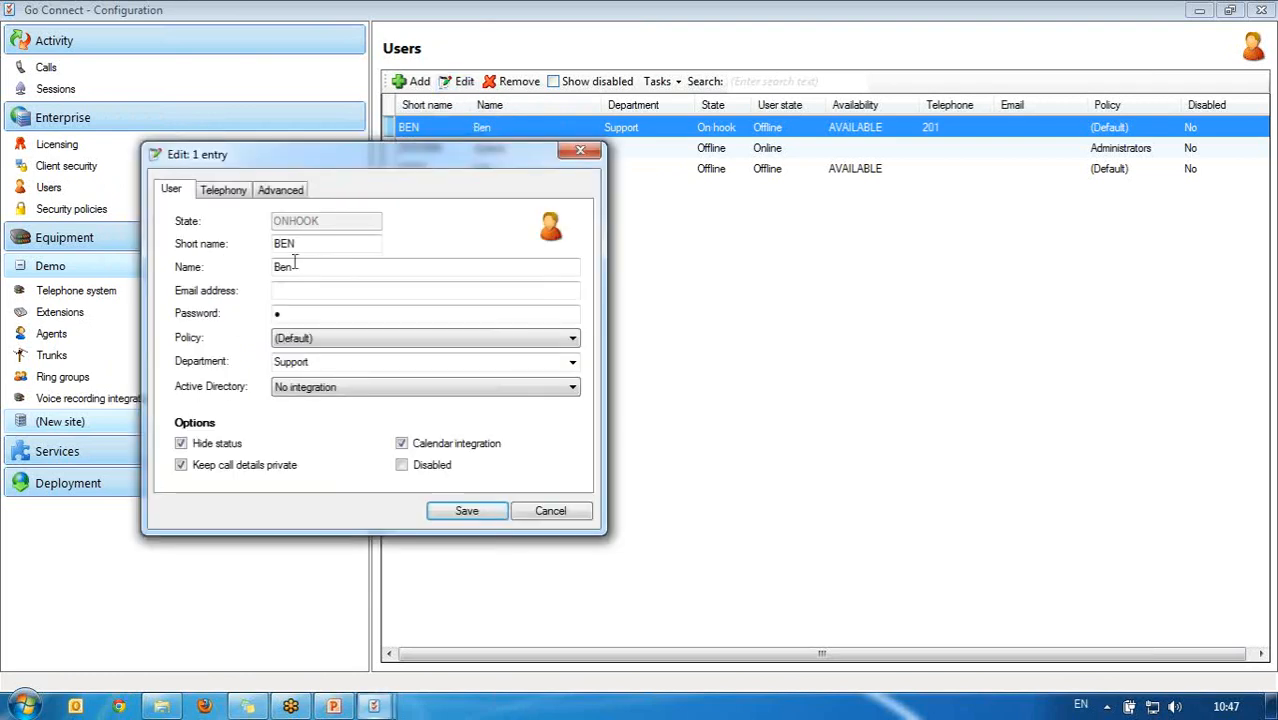
pyautogui.click(295, 265)
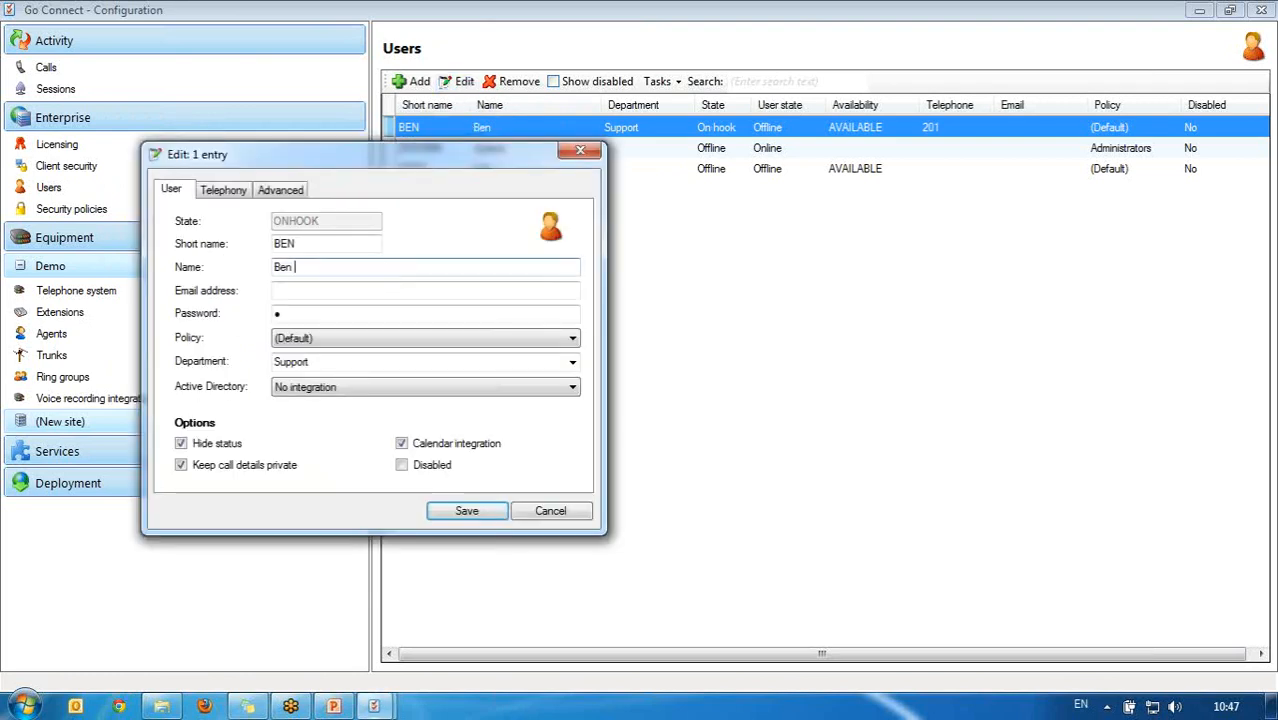
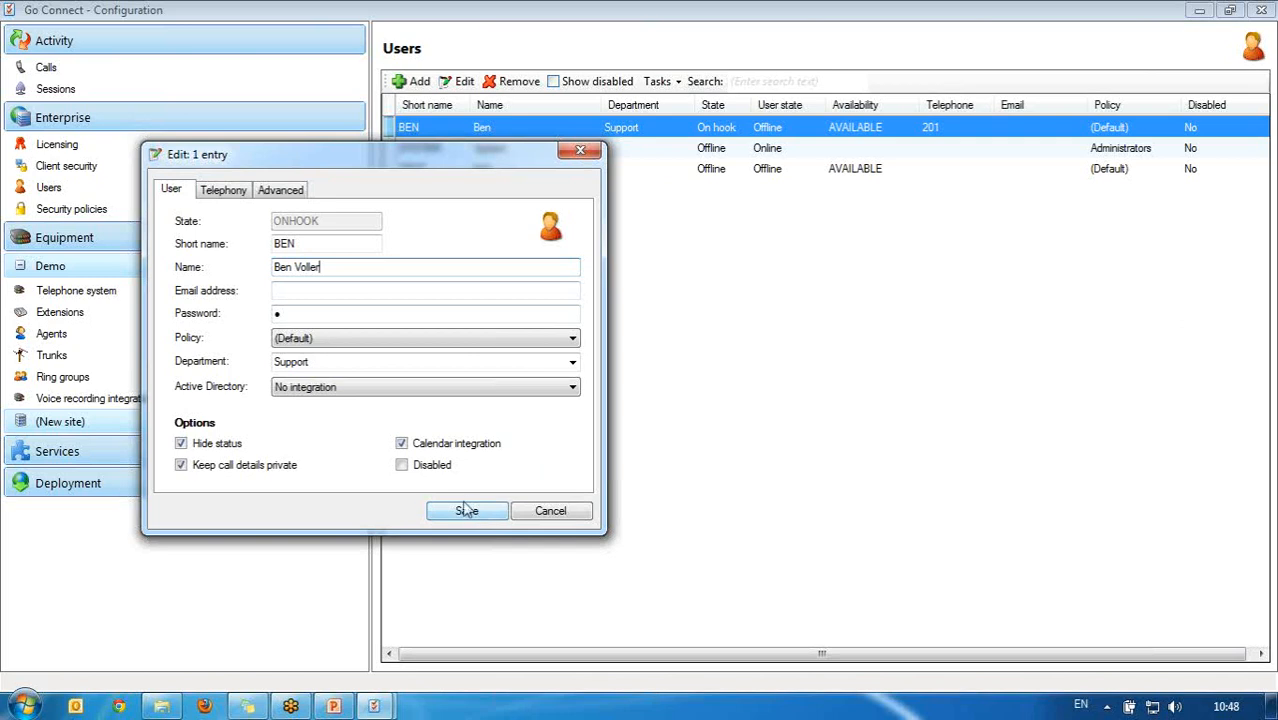
# Step: Set Active Directory to 'Send data to Active Directory' and save the user
pyautogui.click(421, 392)
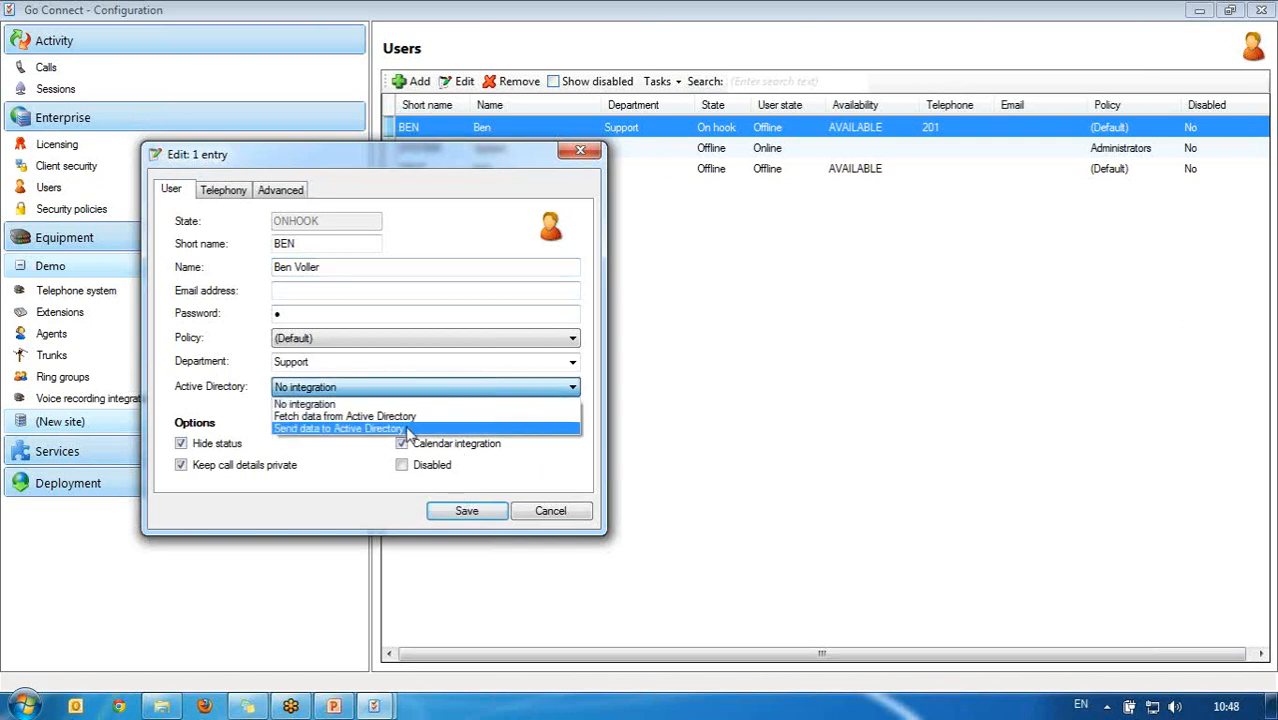
pyautogui.click(406, 429)
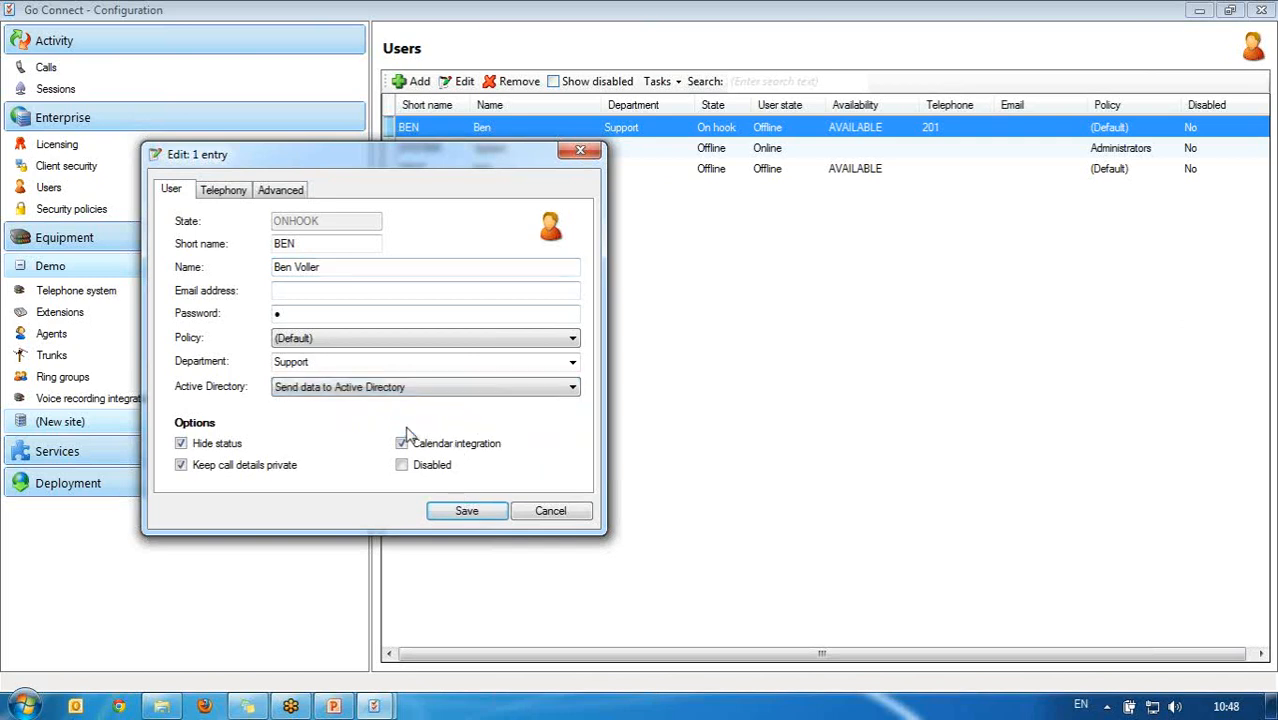
pyautogui.click(465, 512)
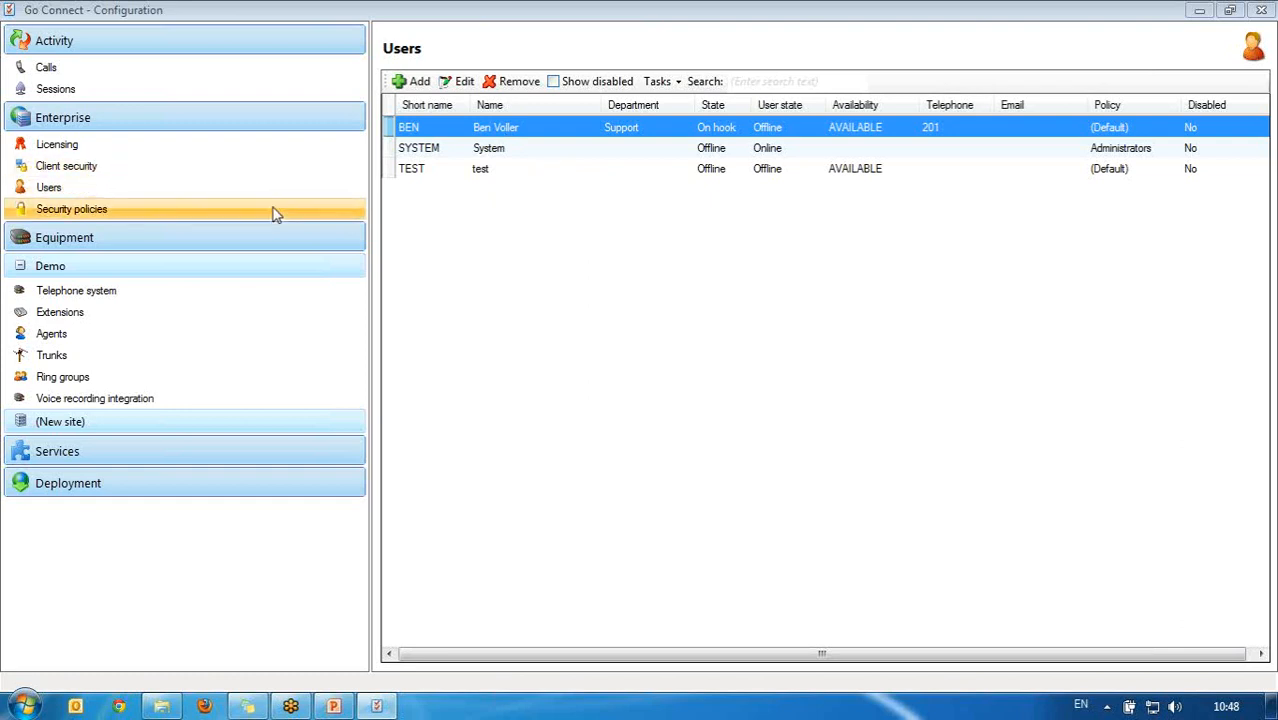
# Step: Show the Enterprise Security Policies page, which lists (Default) and Administrators
pyautogui.click(276, 215)
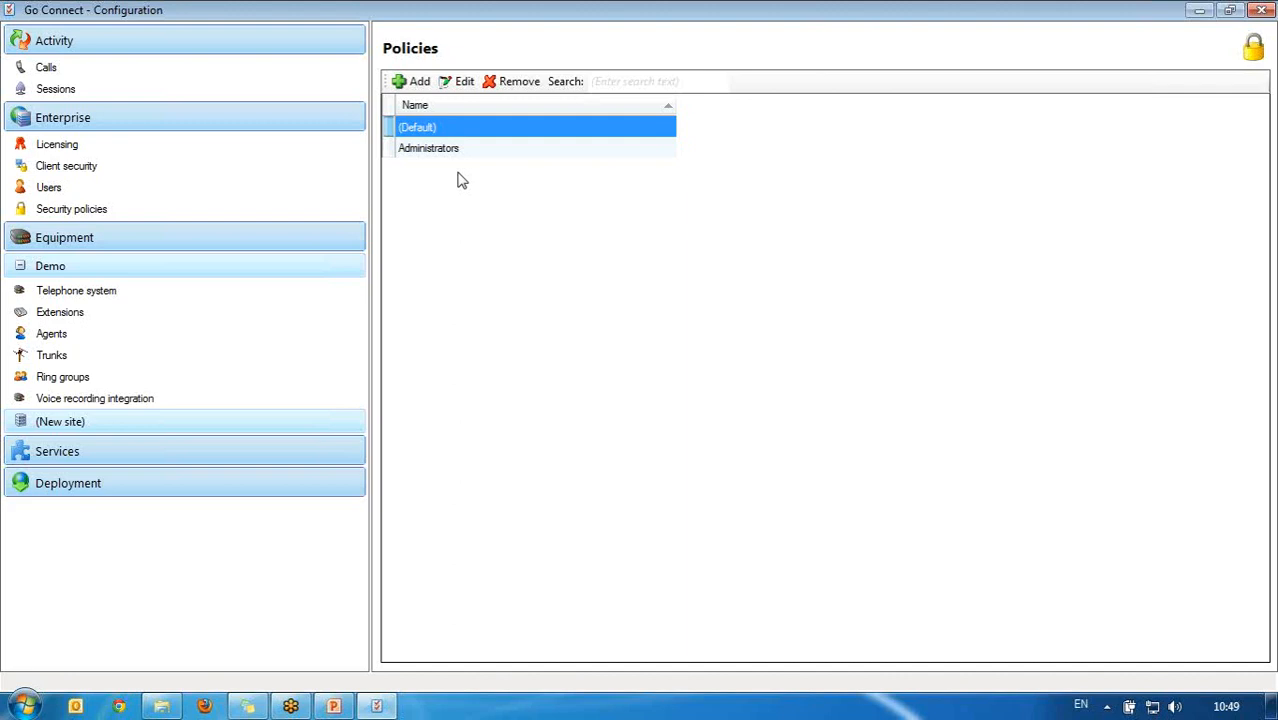
# Step: Edit the selected (Default) security policy to show all its options
pyautogui.click(462, 84)
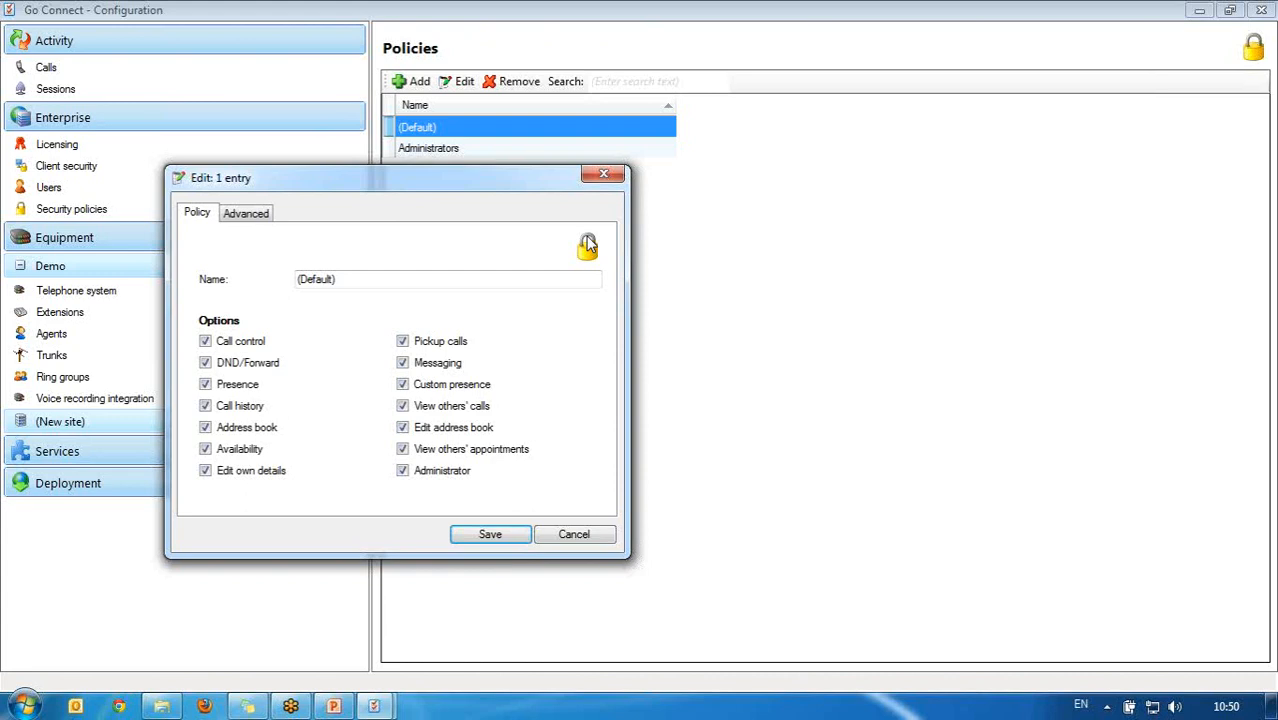
# Step: Untick Edit own details, DND/Forward and View others' appointments, then cancel the (Default) policy edits
pyautogui.click(204, 474)
pyautogui.click(206, 364)
pyautogui.click(404, 451)
pyautogui.click(574, 534)
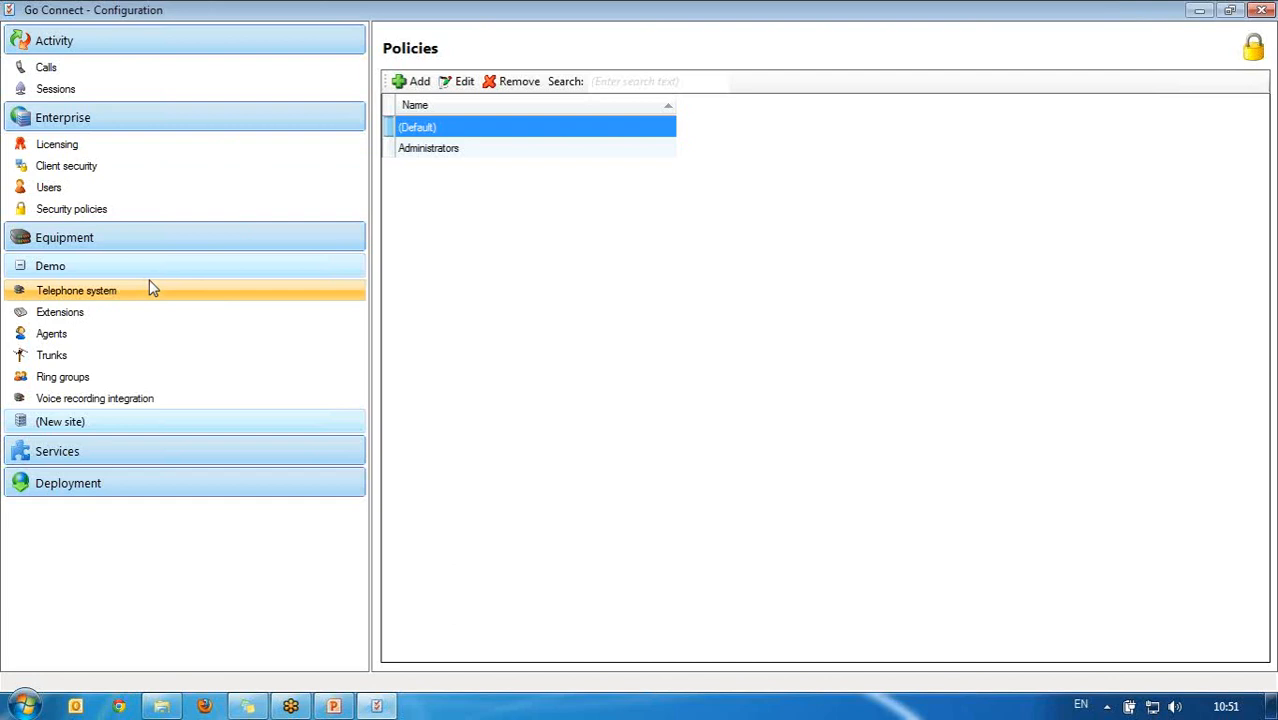
# Step: Check the Demo site's area code, then show its Telephone System page
pyautogui.click(93, 274)
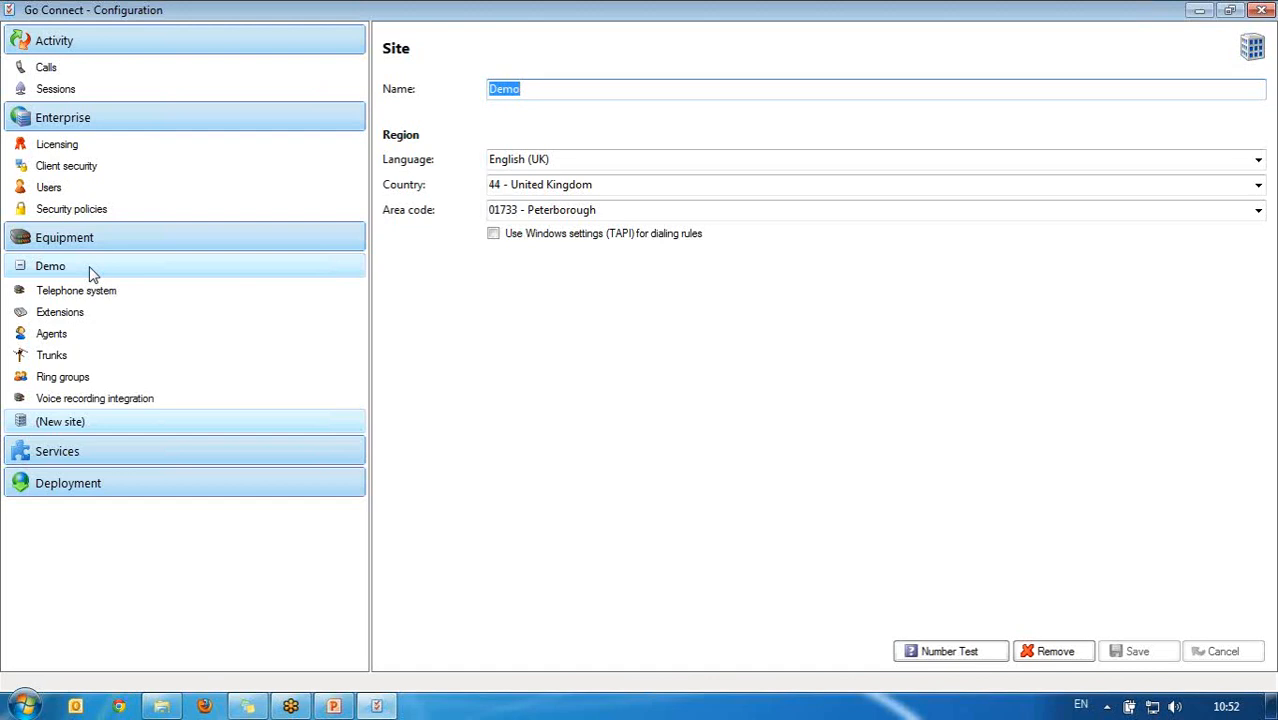
pyautogui.click(660, 210)
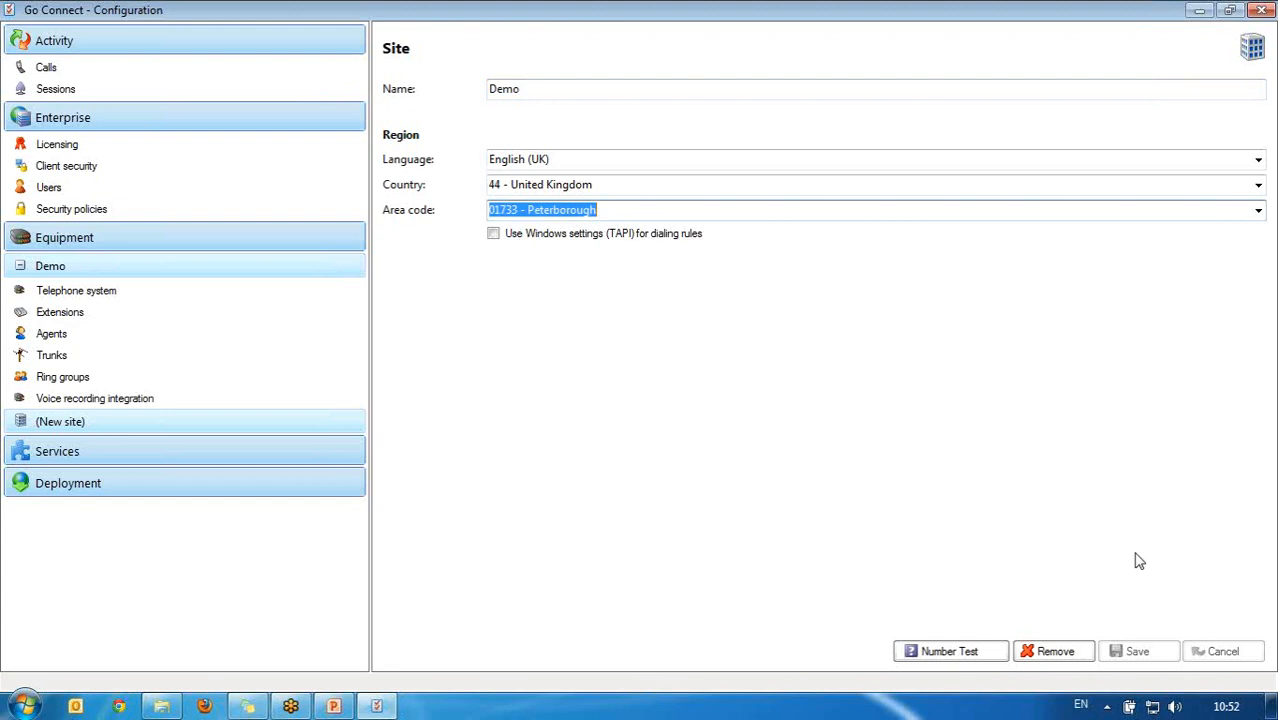
pyautogui.click(172, 293)
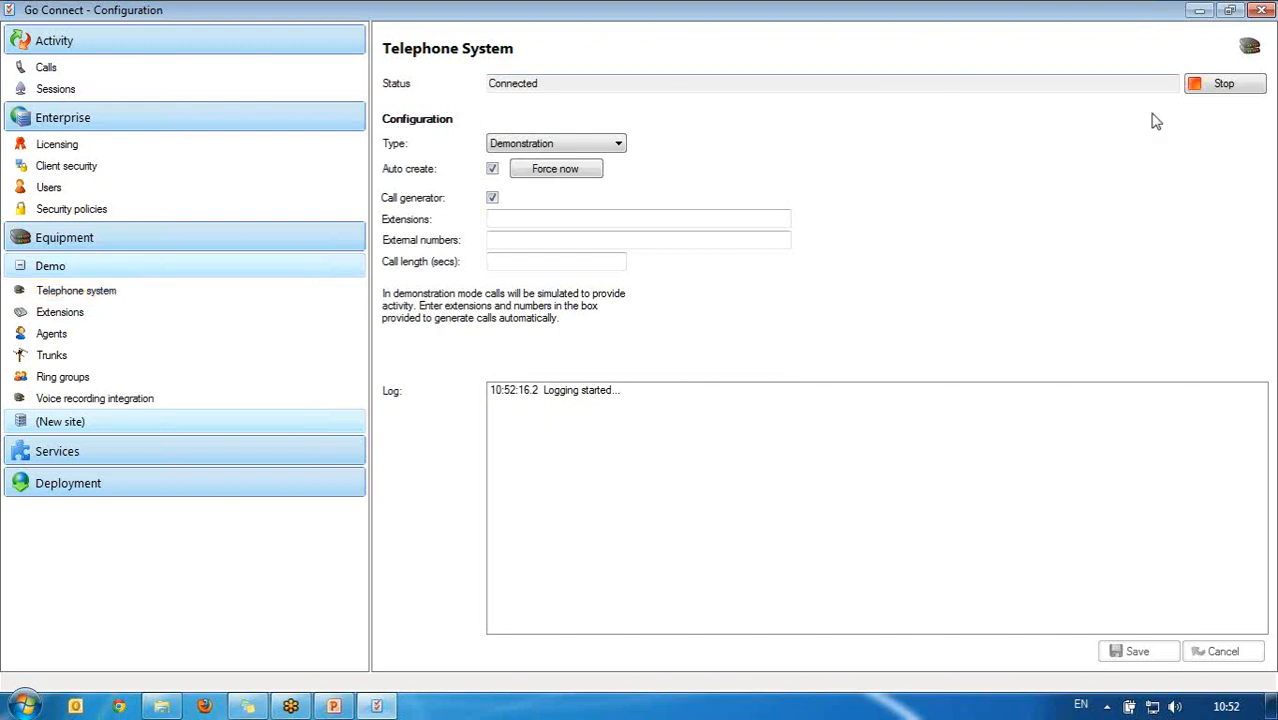
# Step: Stop the demonstration telephone system so its status reads Disconnected
pyautogui.click(1217, 88)
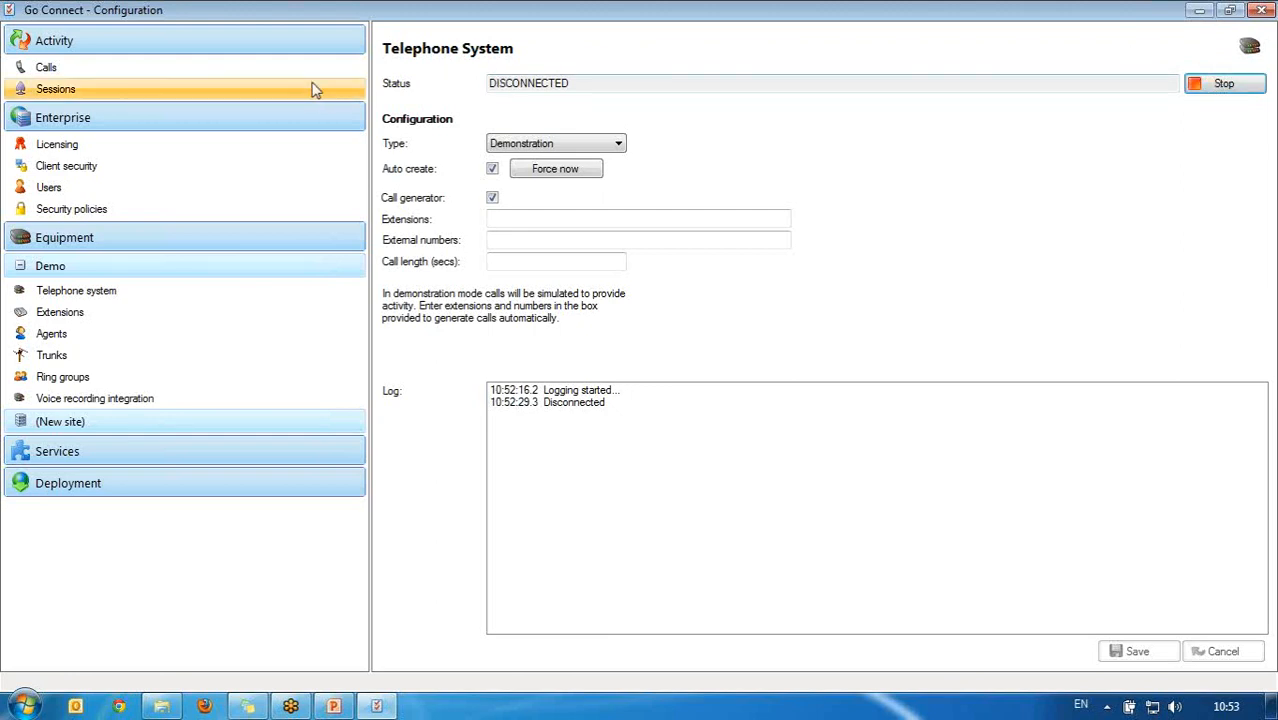
pyautogui.click(192, 314)
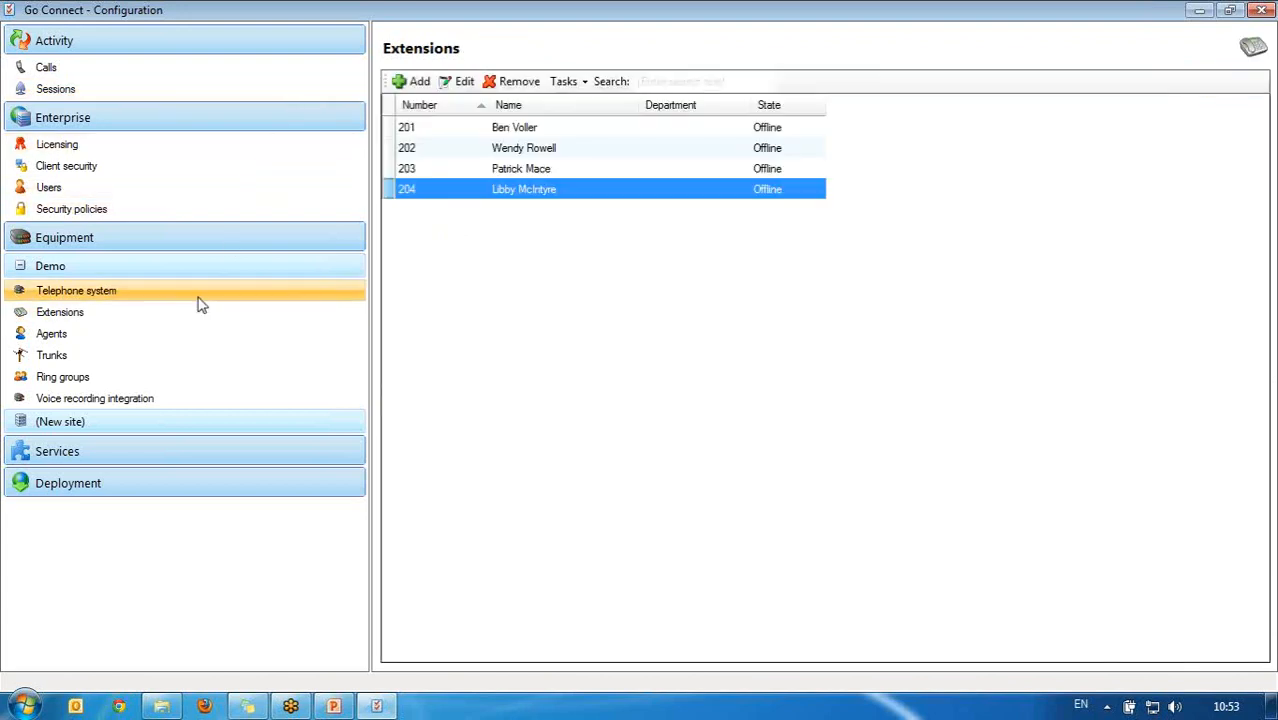
pyautogui.click(199, 304)
pyautogui.click(190, 315)
pyautogui.click(197, 300)
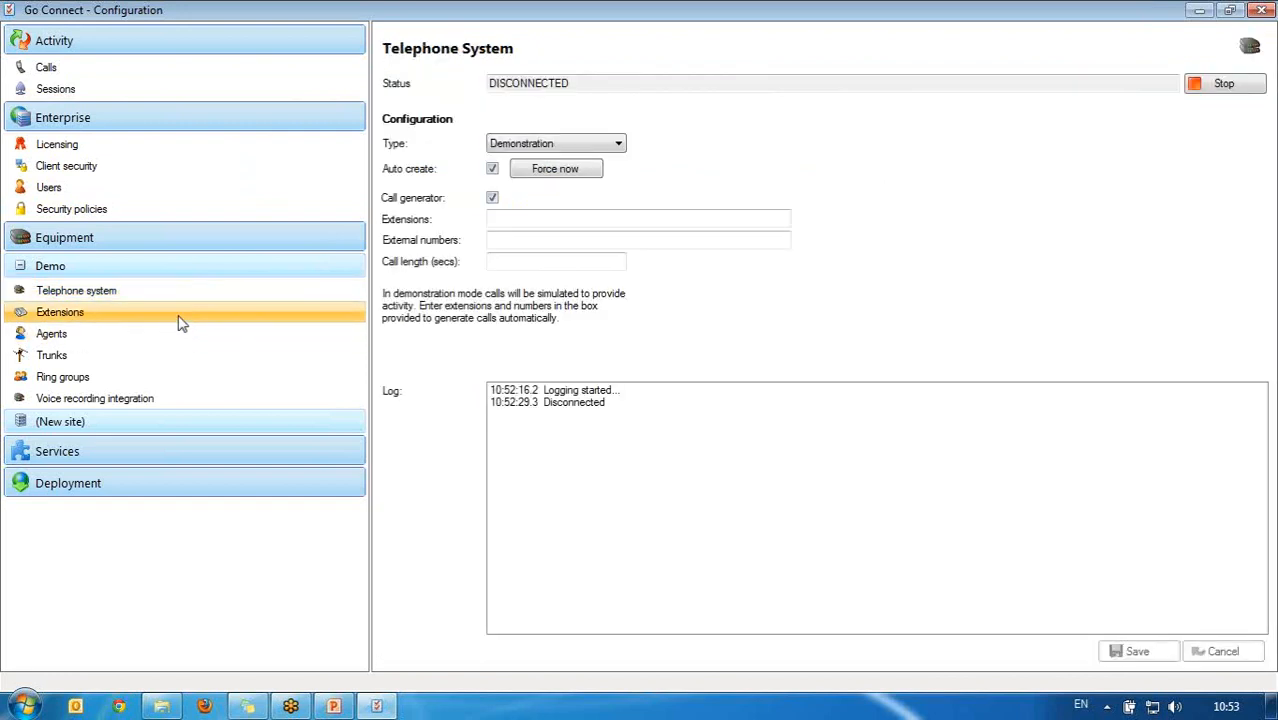
pyautogui.click(181, 321)
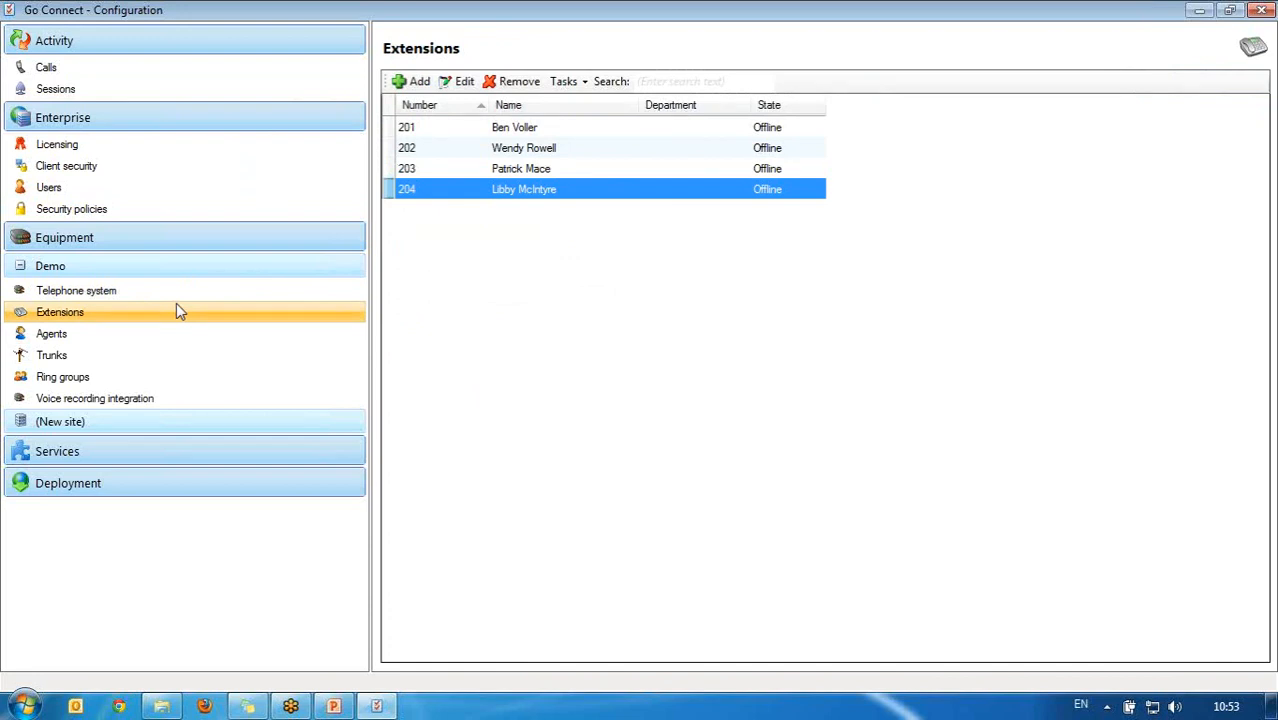
# Step: Launch the Windows Services tool from a 'service' search
pyautogui.click(20, 706)
pyautogui.write('service')
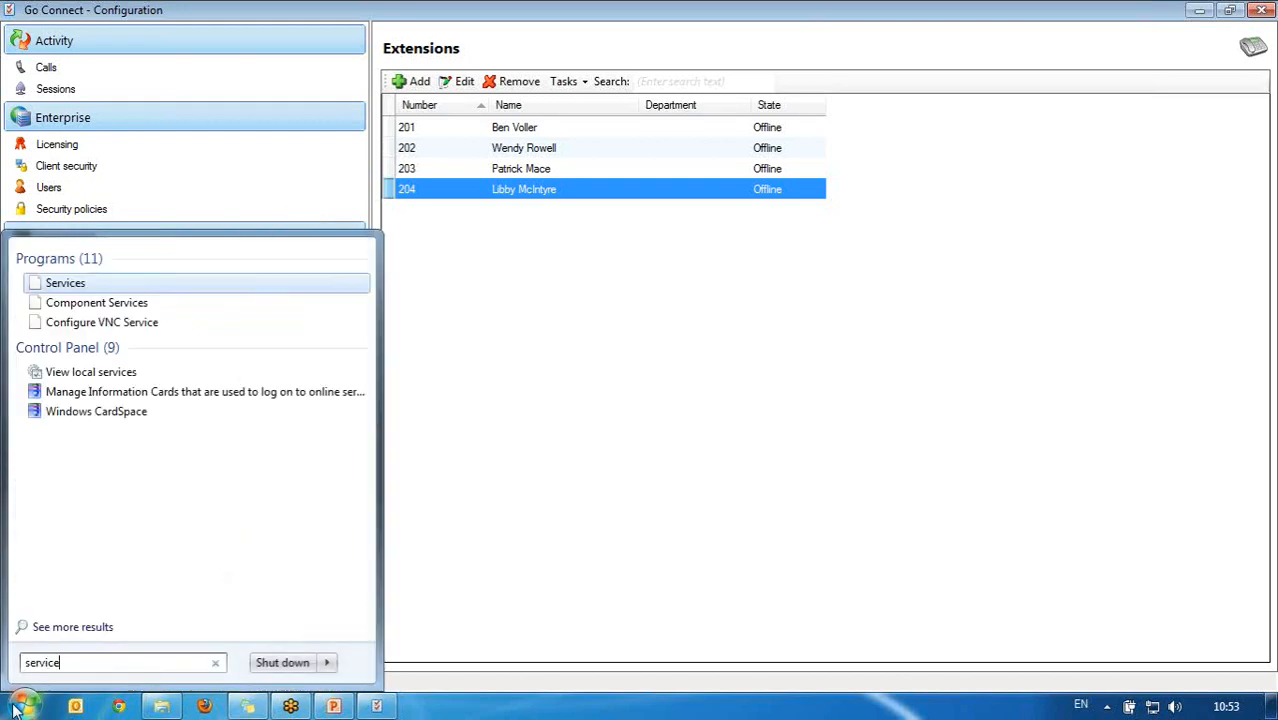
pyautogui.press('Return')
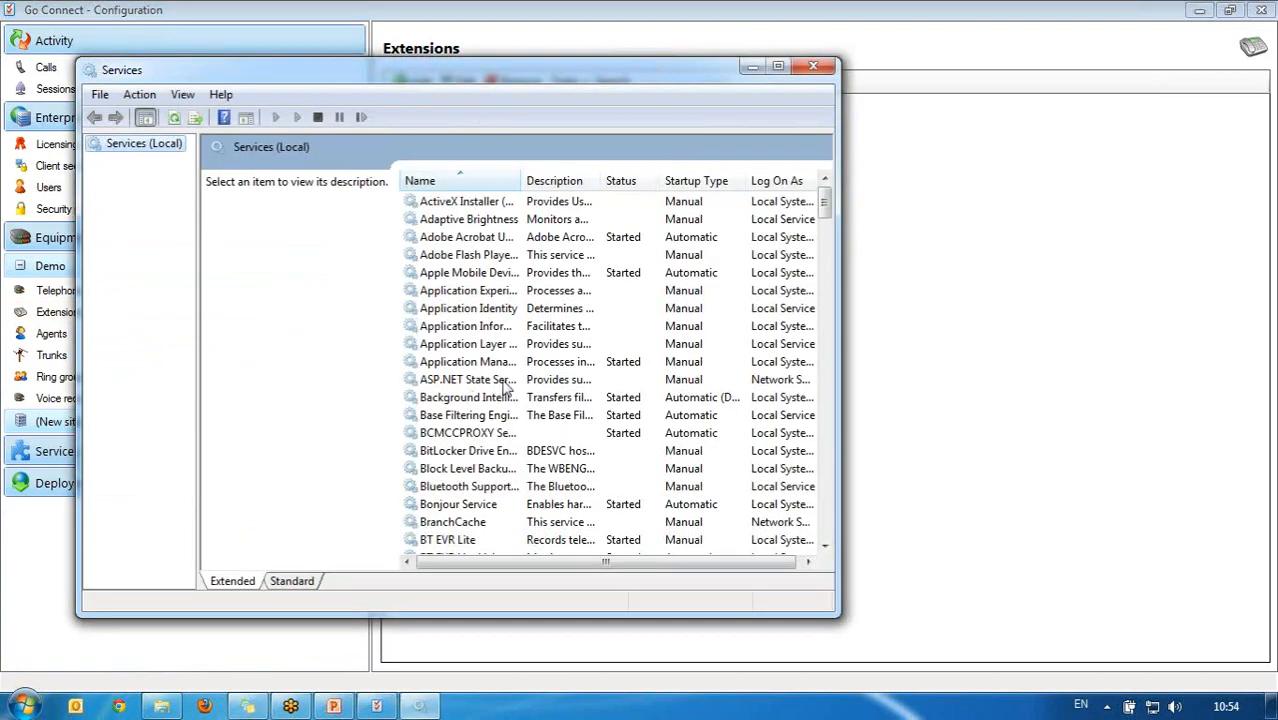
# Step: Start the Go Telephony - Demo service
pyautogui.click(503, 382)
pyautogui.press('g')
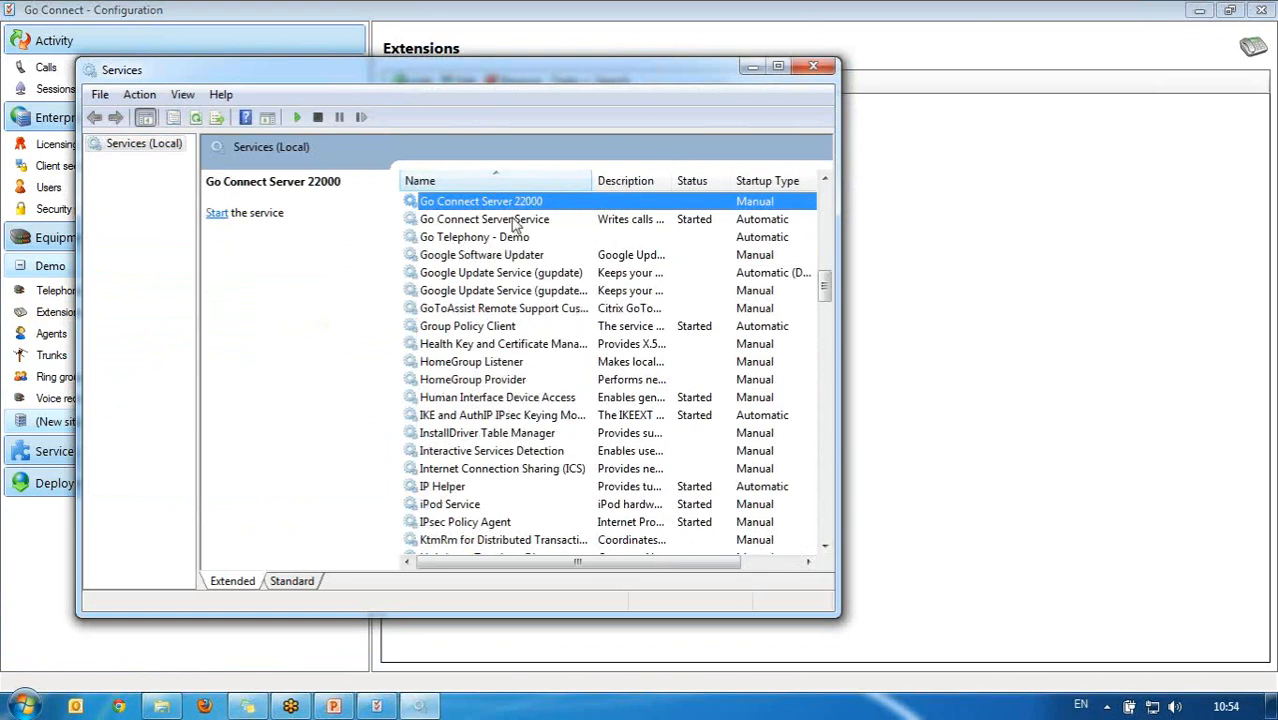
pyautogui.click(510, 221)
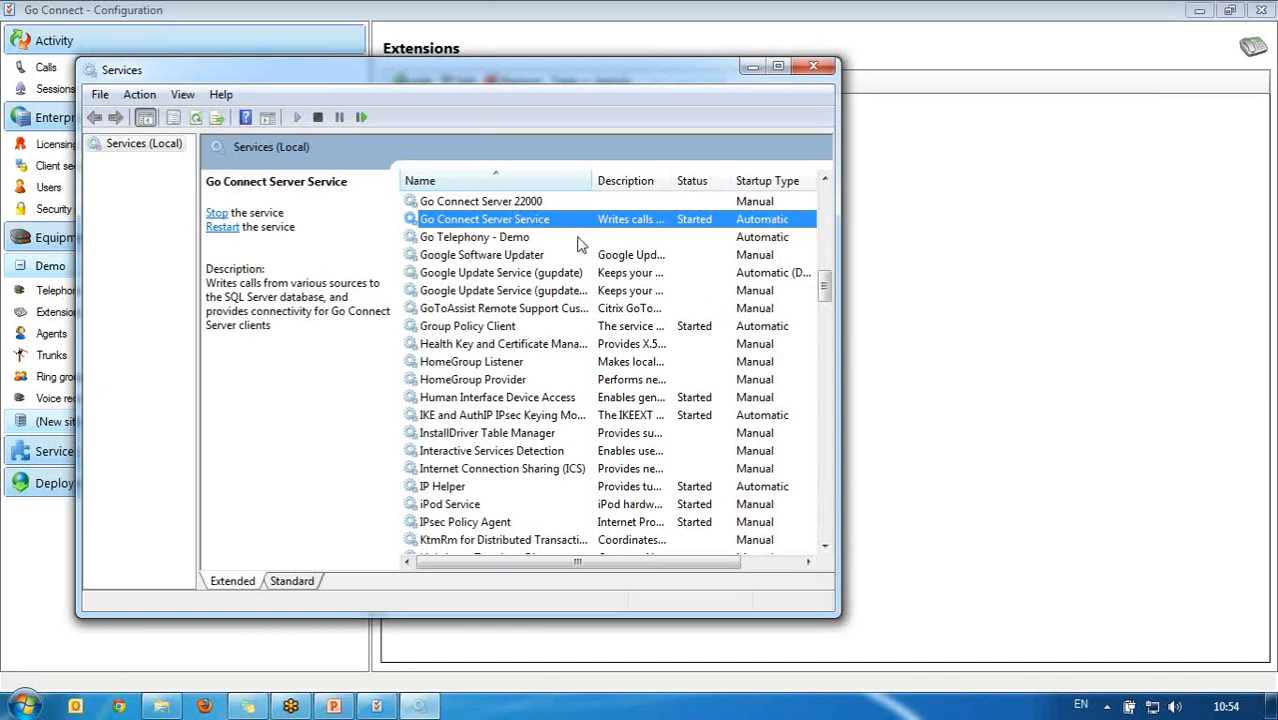
pyautogui.click(547, 240)
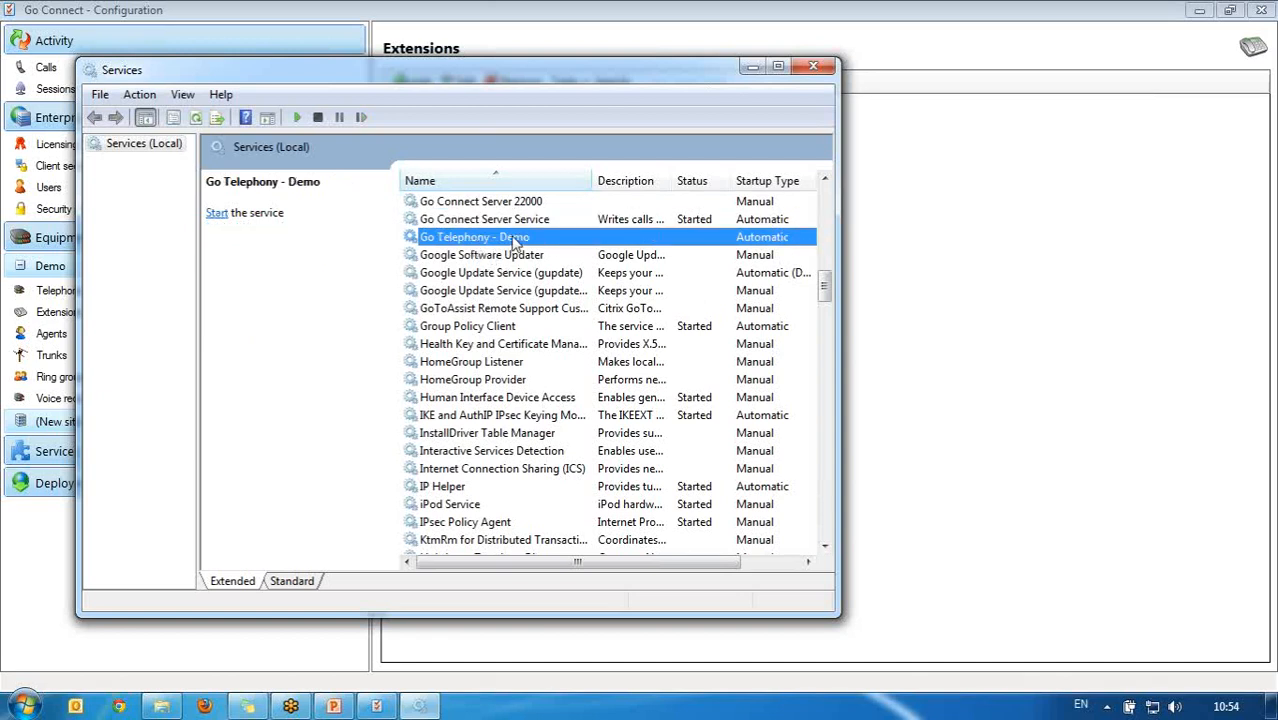
pyautogui.click(297, 118)
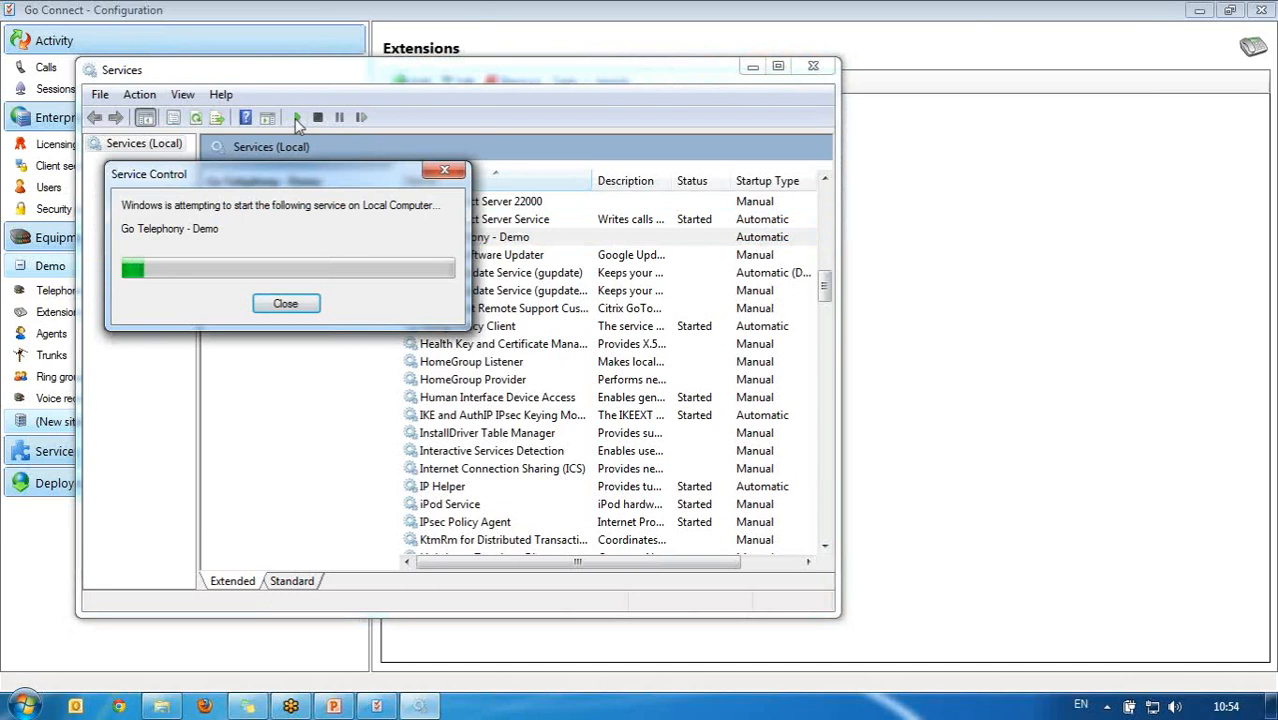
# Step: Confirm the telephone system reads Connected, then select extension 201 in the Extensions list
pyautogui.click(939, 60)
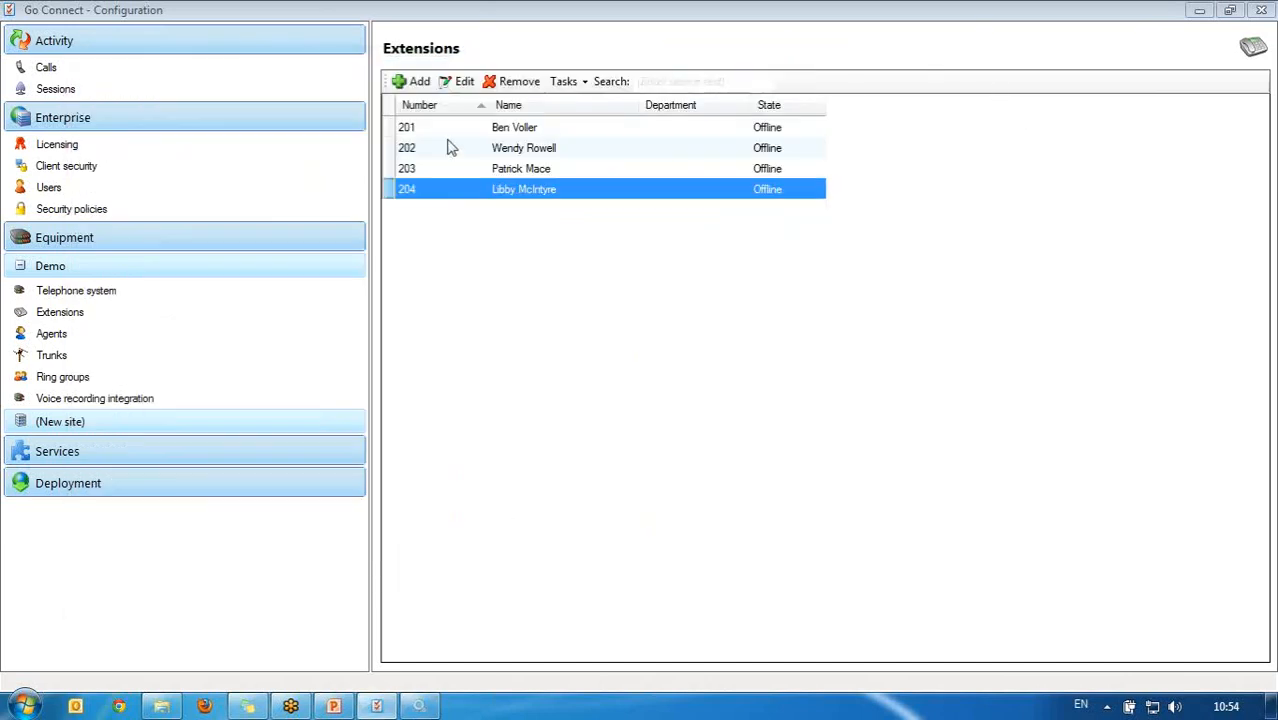
pyautogui.click(177, 290)
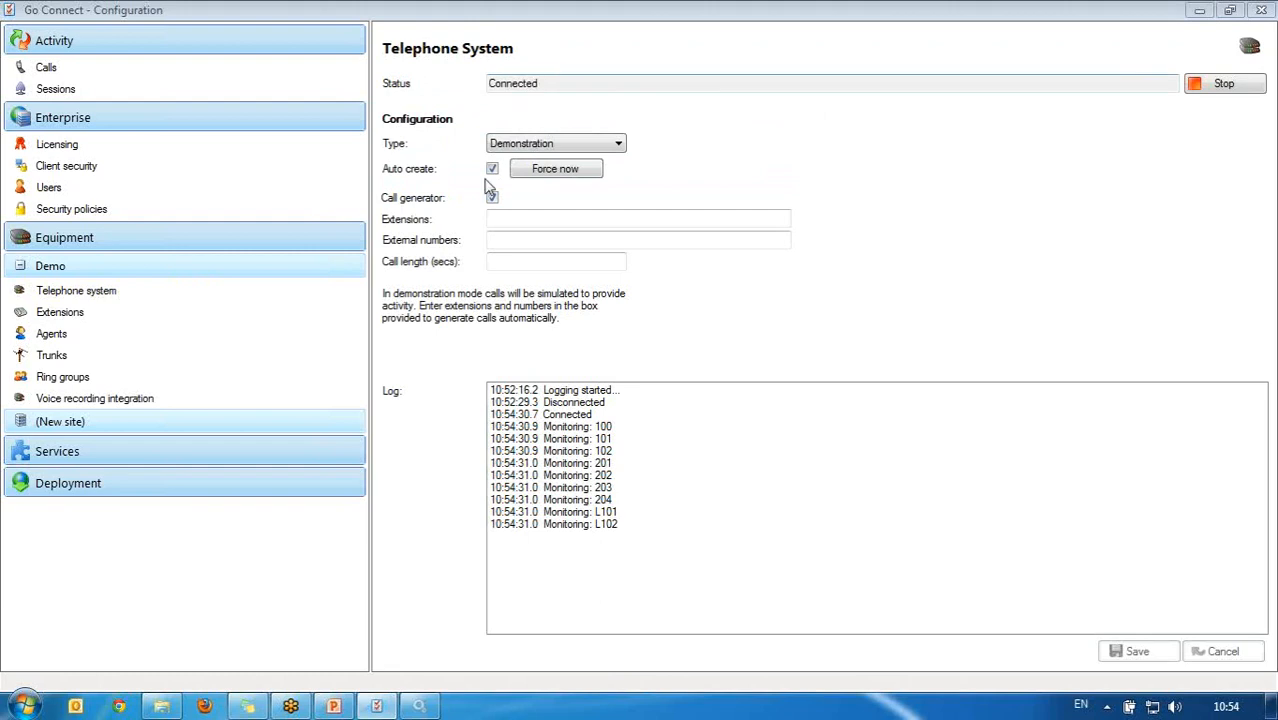
pyautogui.click(121, 312)
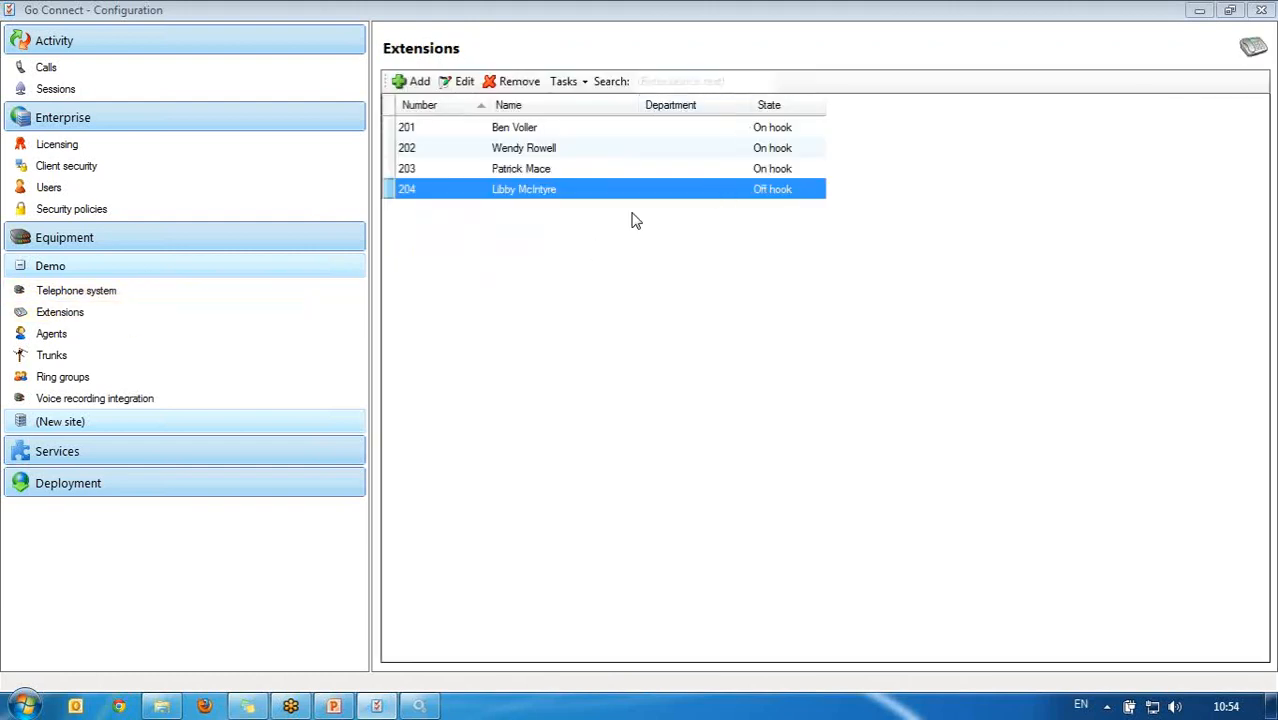
pyautogui.keyDown('ctrl'); pyautogui.click(545, 128); pyautogui.keyUp('ctrl')
pyautogui.click(545, 128)
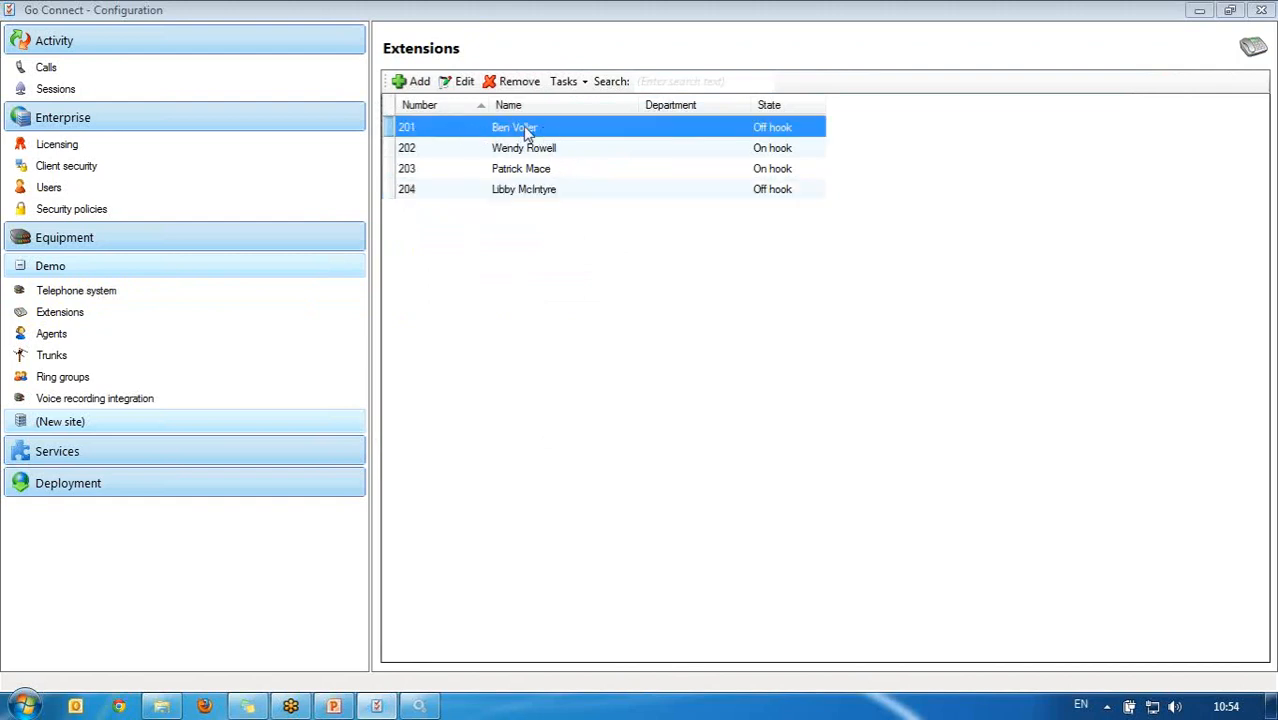
# Step: Set extension 201's department to Support with name from telephone system, other options cleared, and save
pyautogui.click(462, 81)
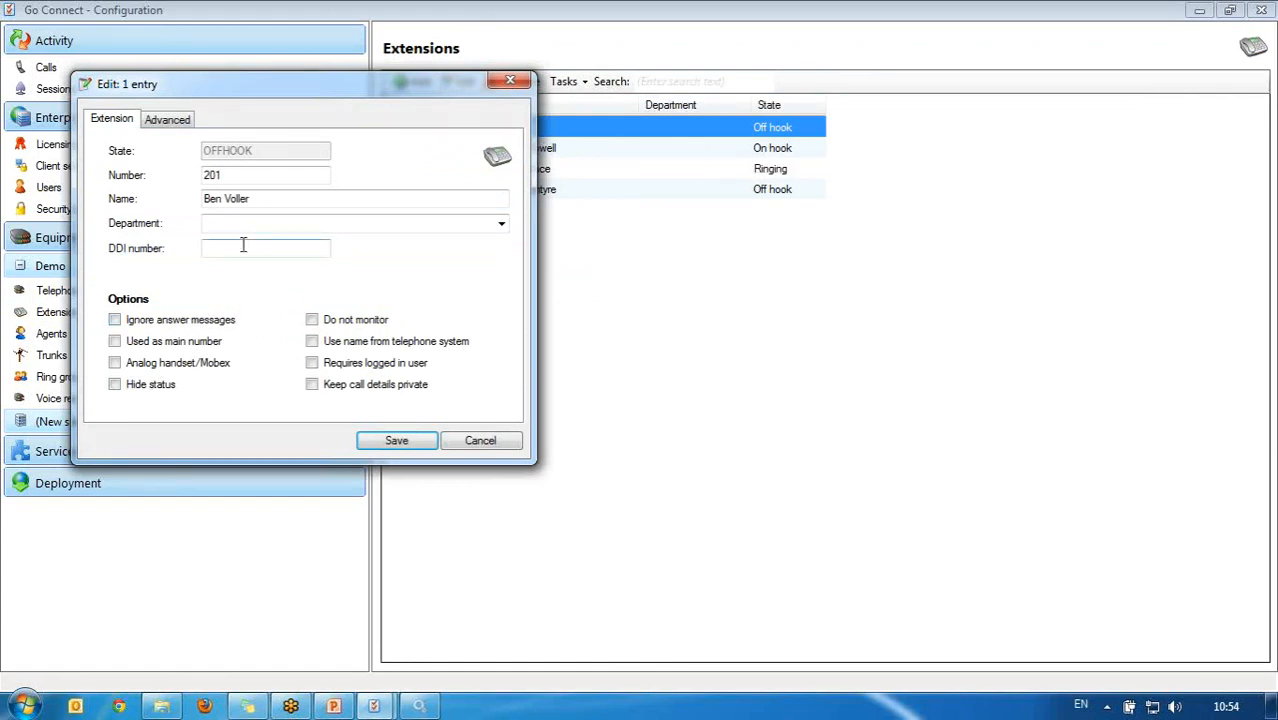
pyautogui.click(289, 222)
pyautogui.write('Support')
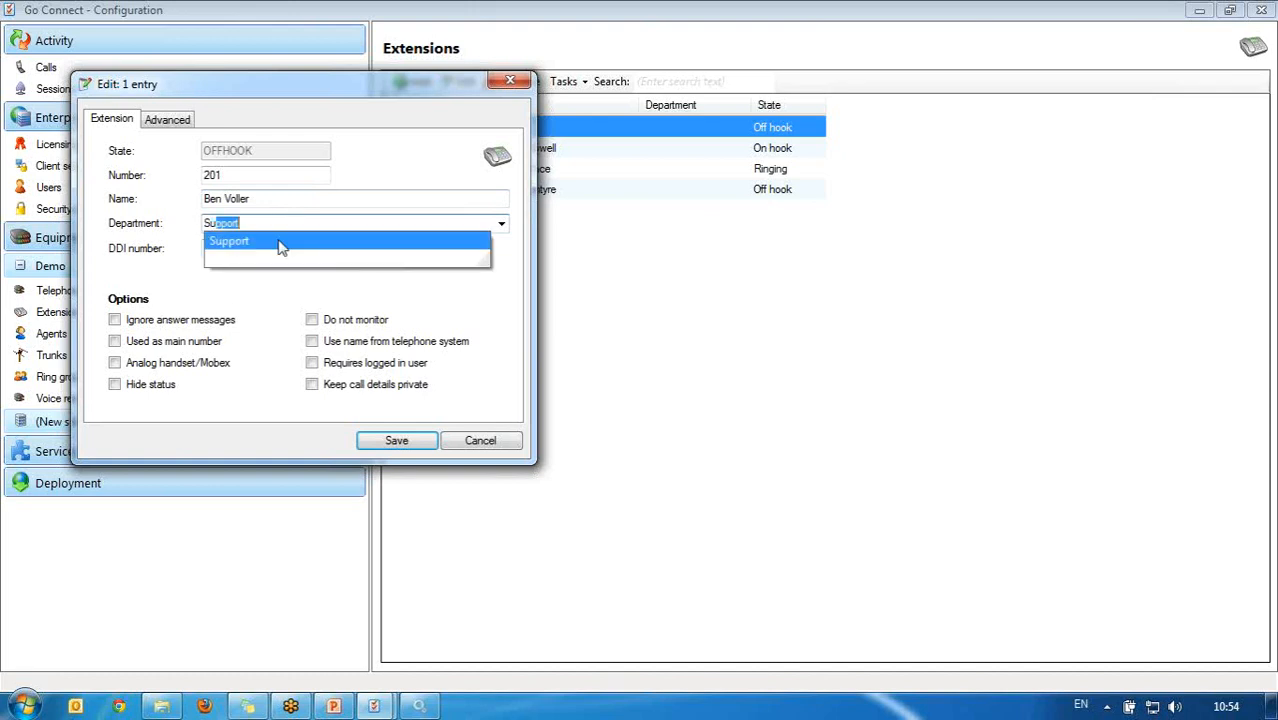
pyautogui.click(278, 243)
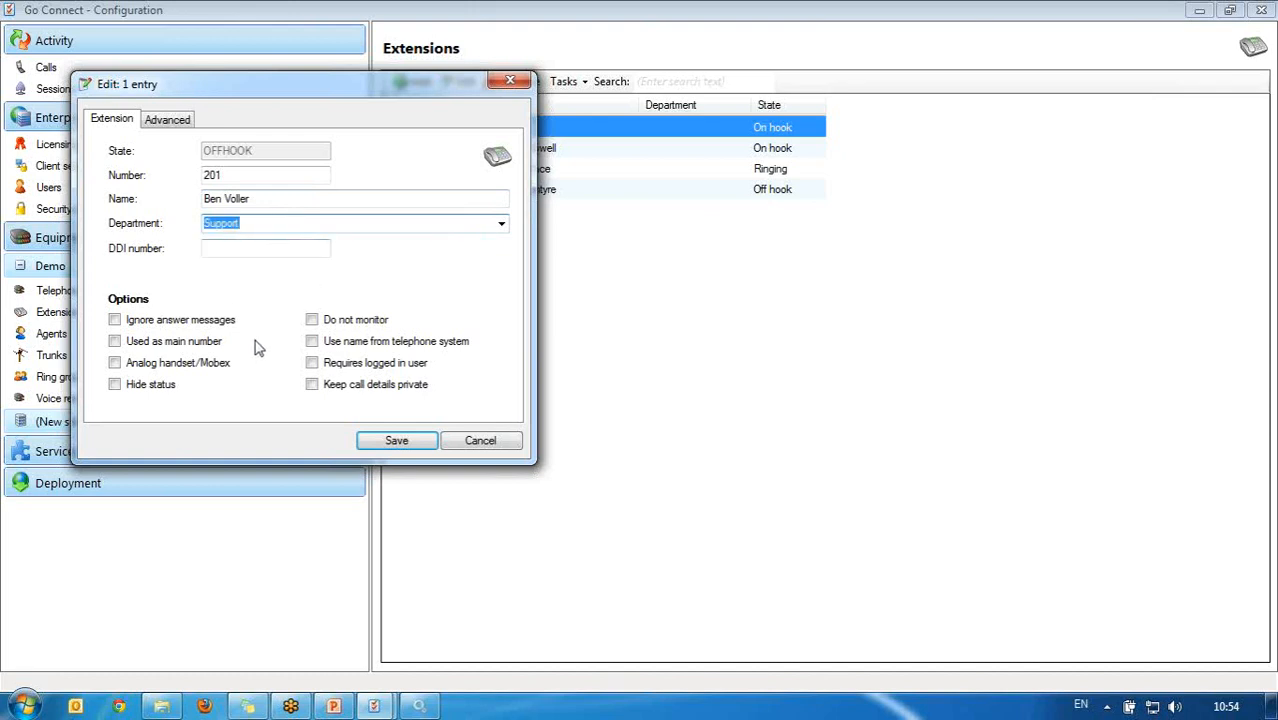
pyautogui.click(311, 320)
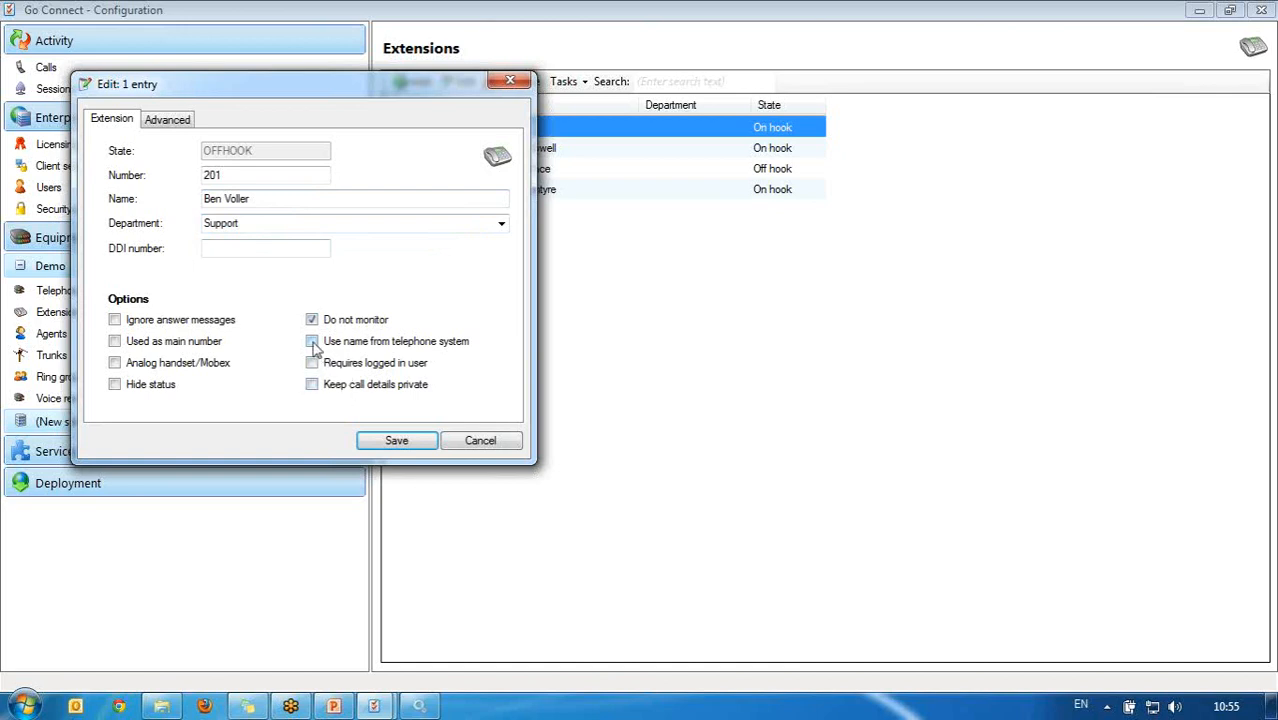
pyautogui.click(312, 342)
pyautogui.click(311, 385)
pyautogui.click(350, 386)
pyautogui.click(320, 321)
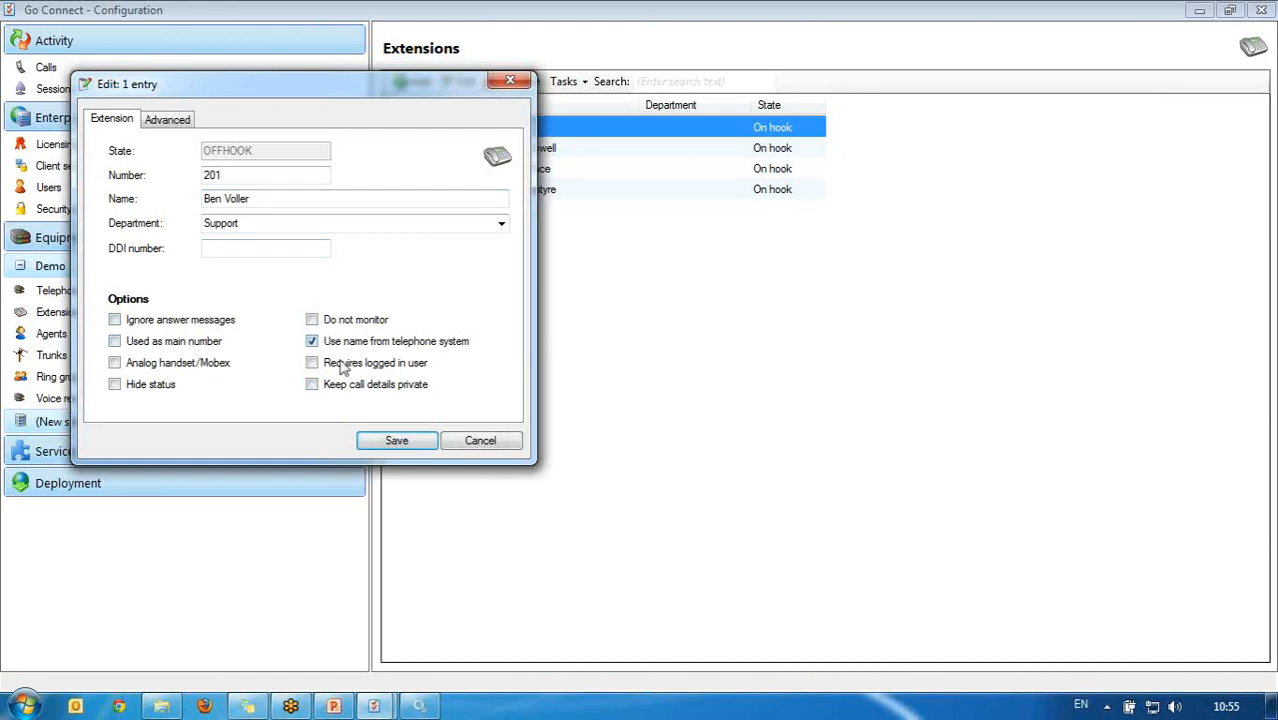
pyautogui.click(396, 440)
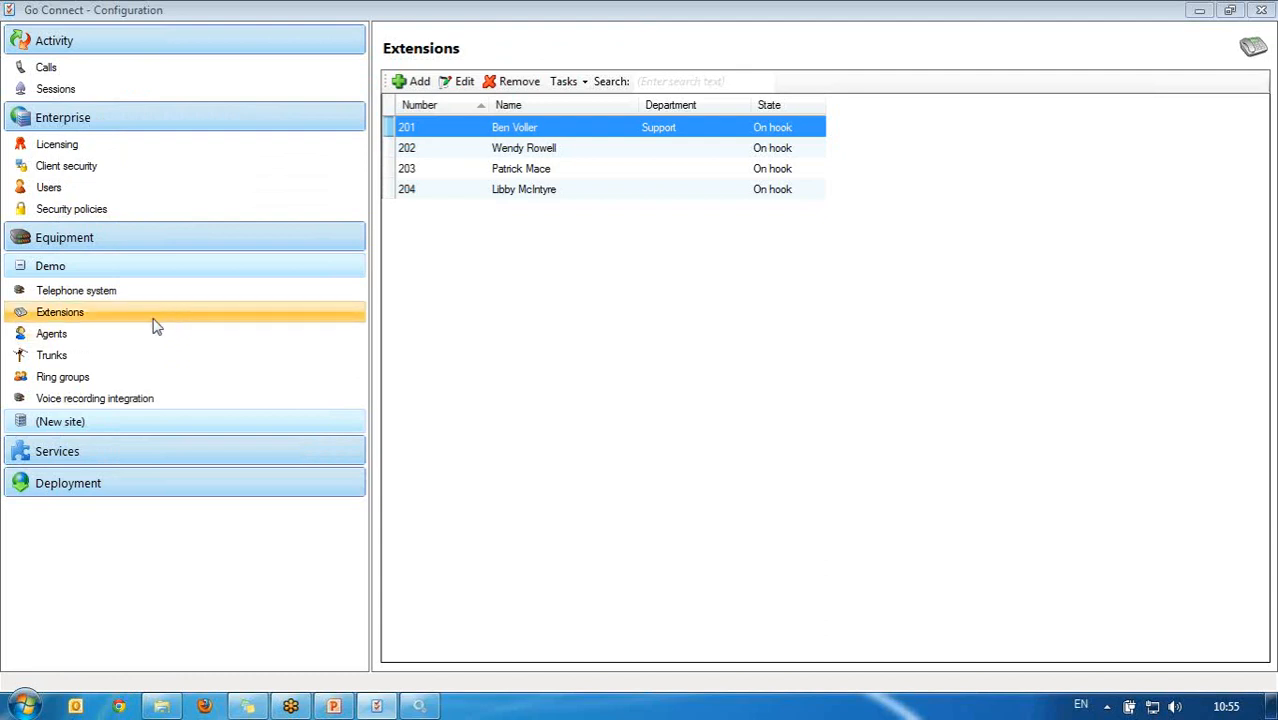
# Step: Review the Agents list and trunks L101 and L102, then show the Ring Groups page
pyautogui.click(133, 340)
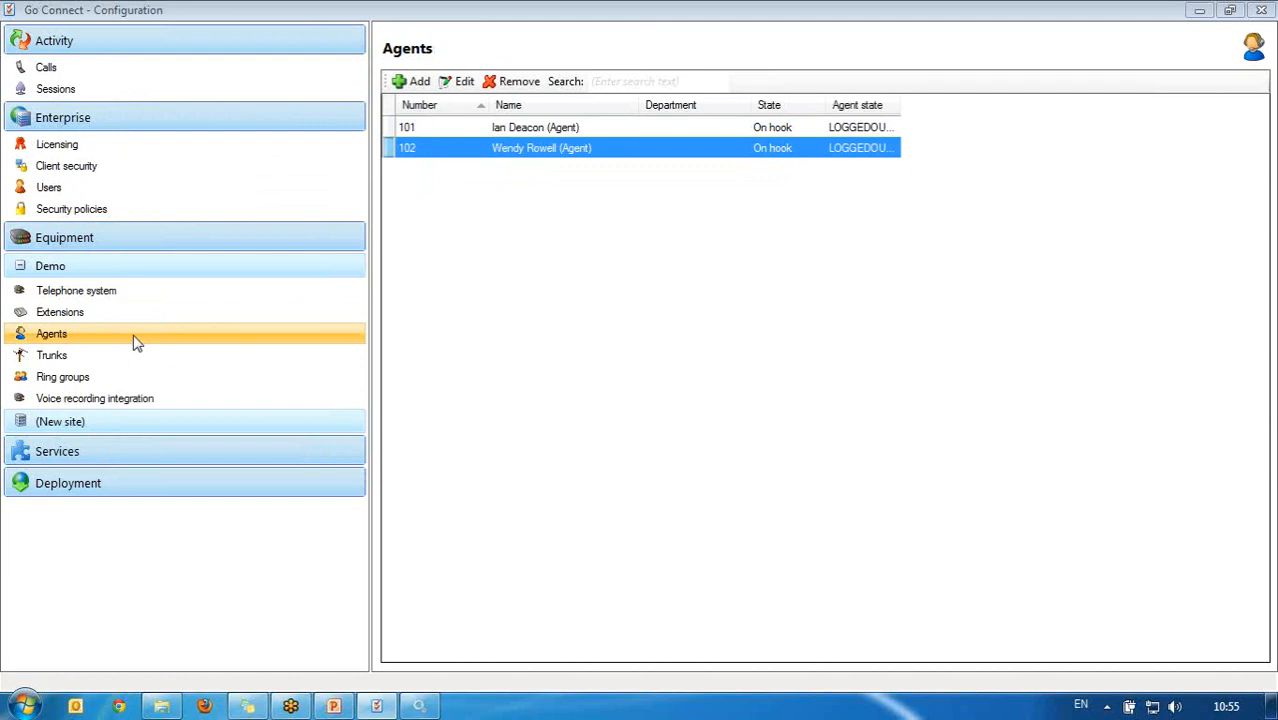
pyautogui.click(132, 357)
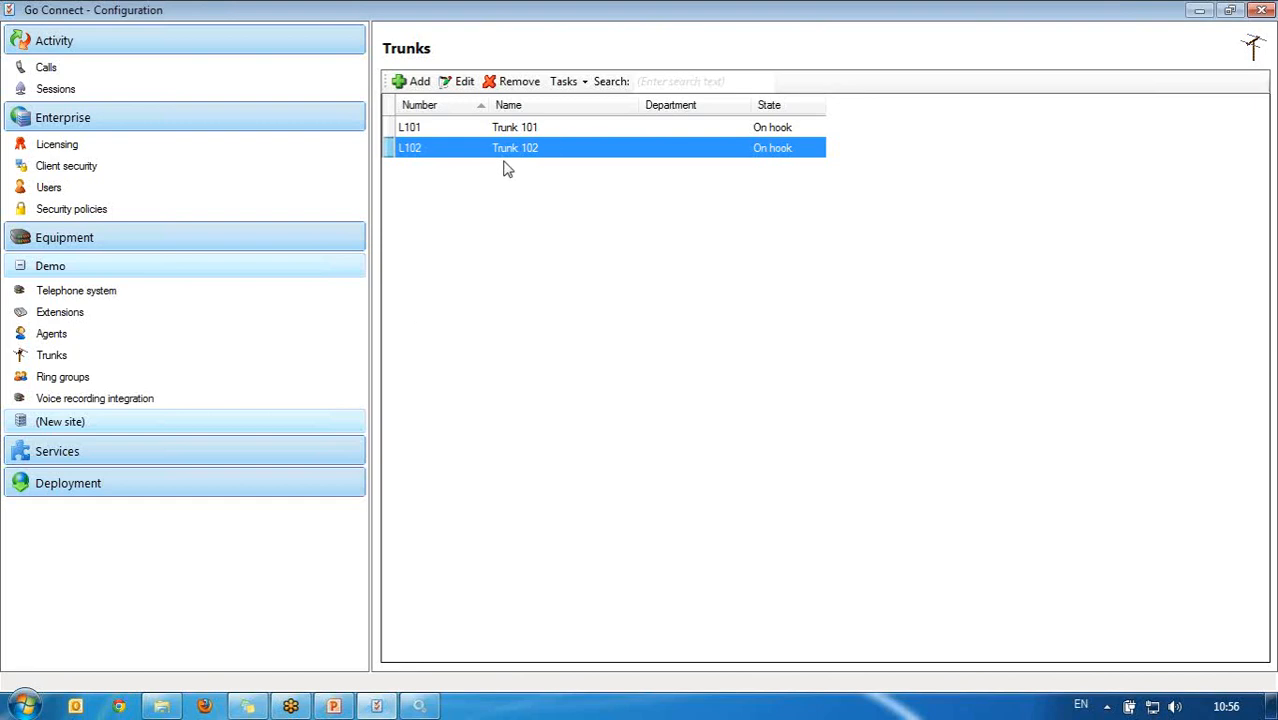
pyautogui.click(551, 131)
pyautogui.click(551, 151)
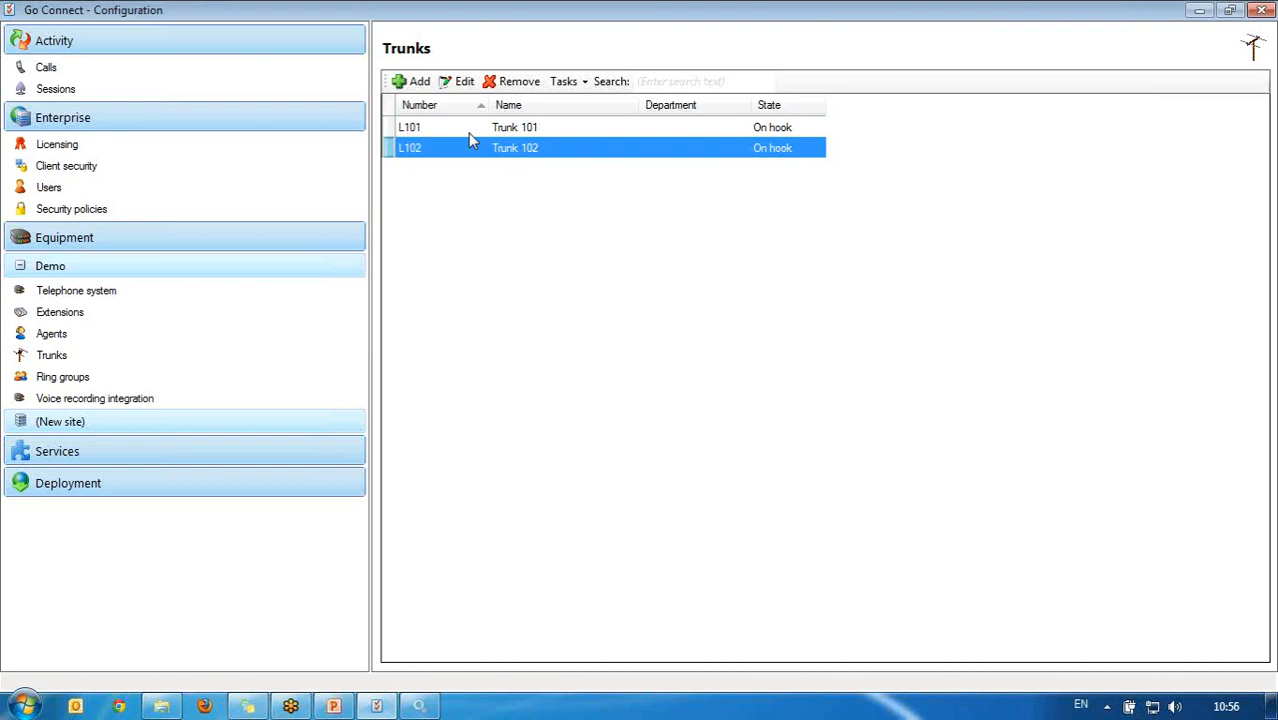
pyautogui.click(809, 128)
pyautogui.click(802, 150)
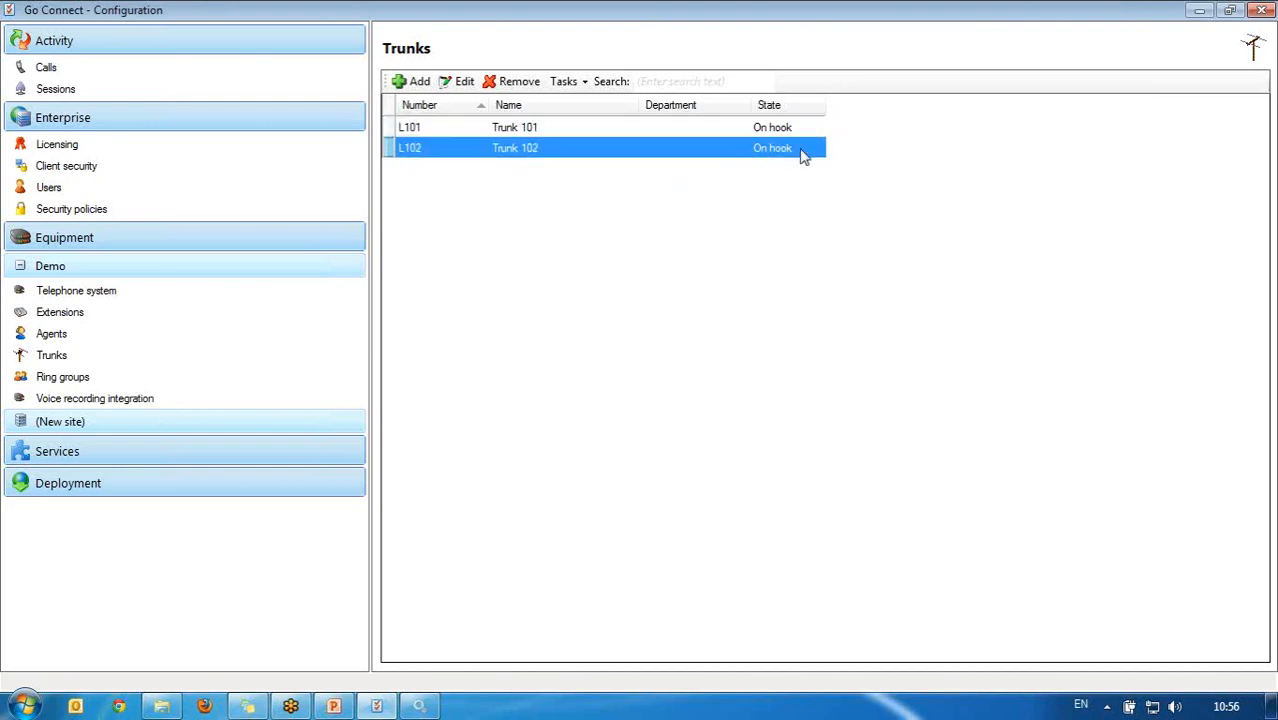
pyautogui.click(218, 378)
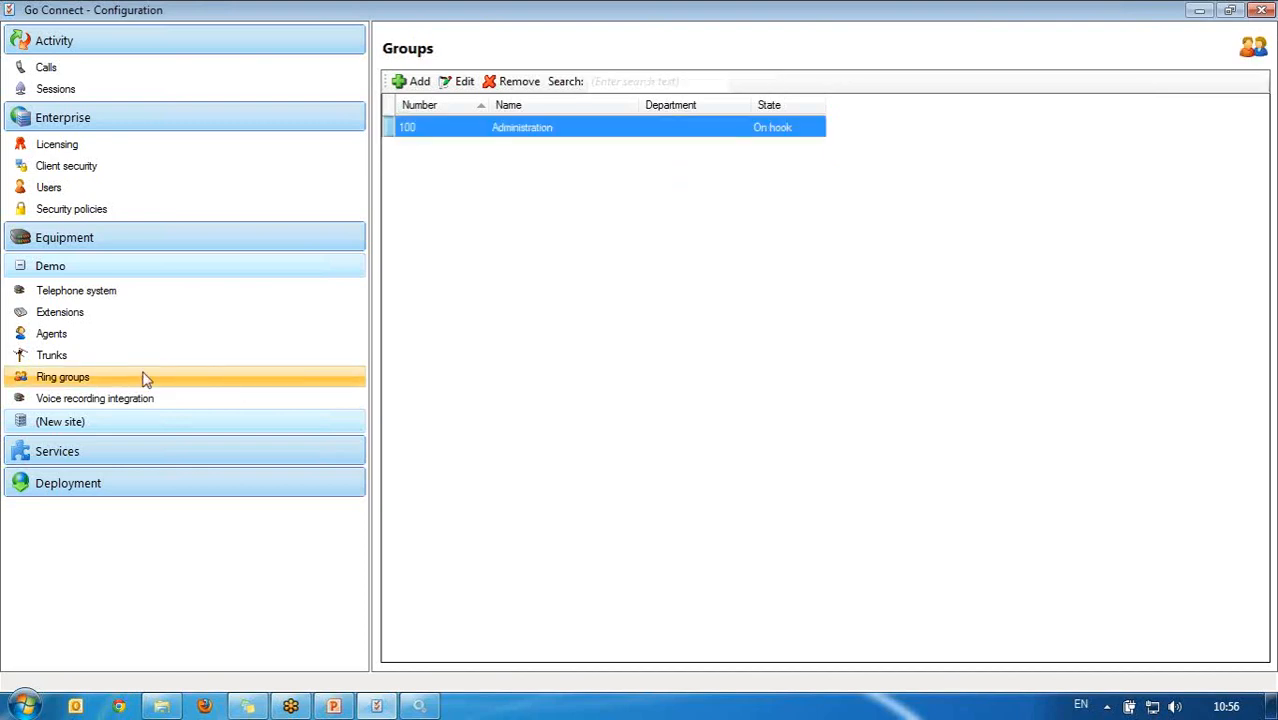
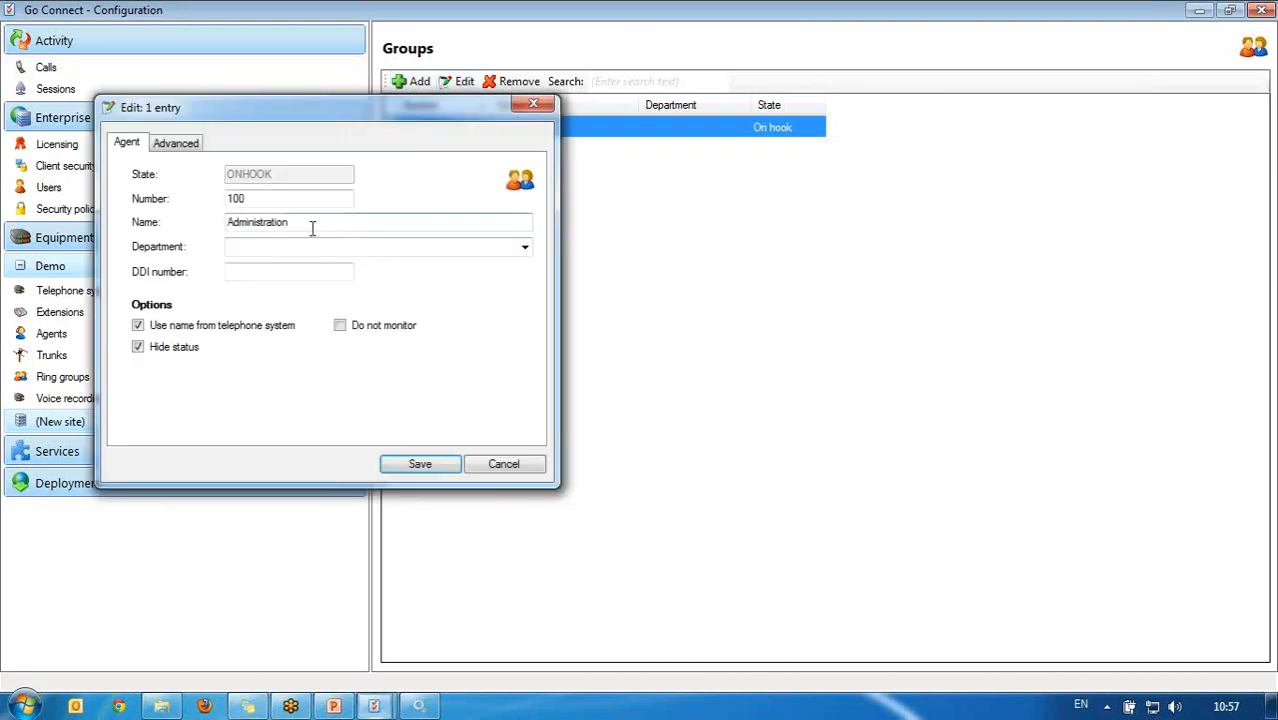
# Step: Replace ring group 100's name Administration with 'Tickets R Us', fixing a typo, and save
pyautogui.moveTo(313, 226); pyautogui.dragTo(124, 215)
pyautogui.write('Tick')
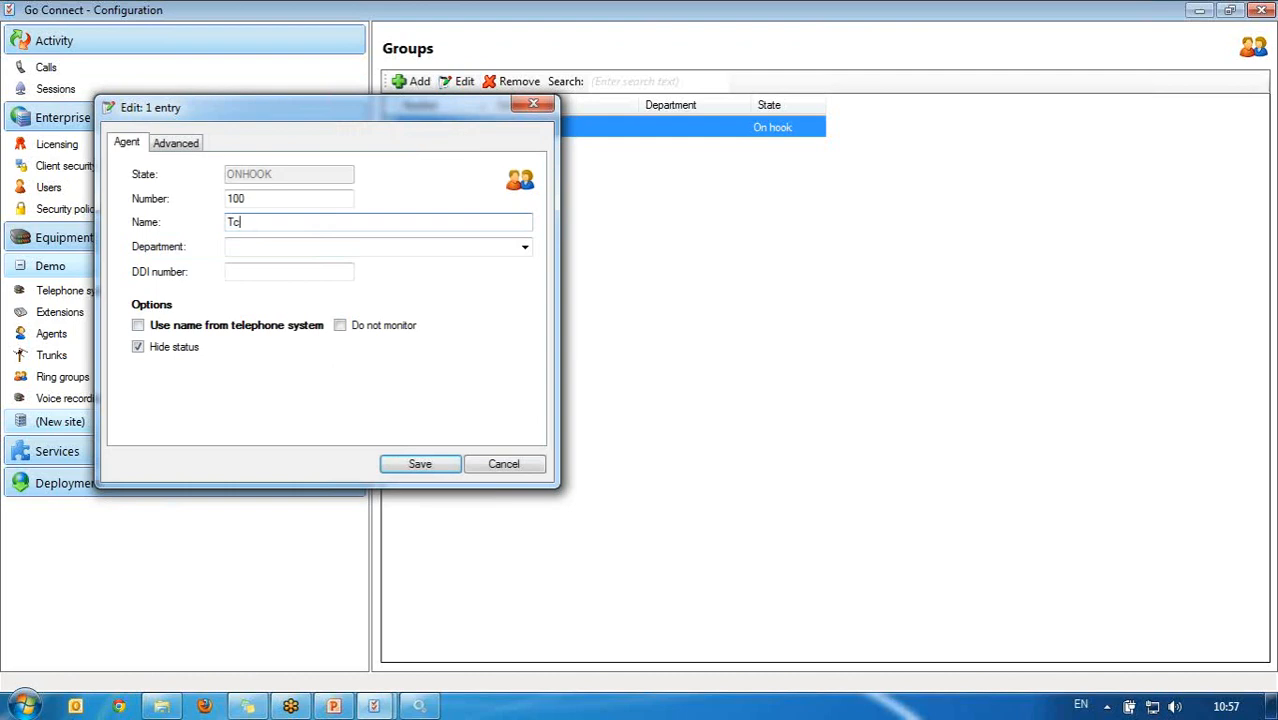
pyautogui.write('ets a')
pyautogui.press('BackSpace')
pyautogui.write('R Us')
pyautogui.click(415, 466)
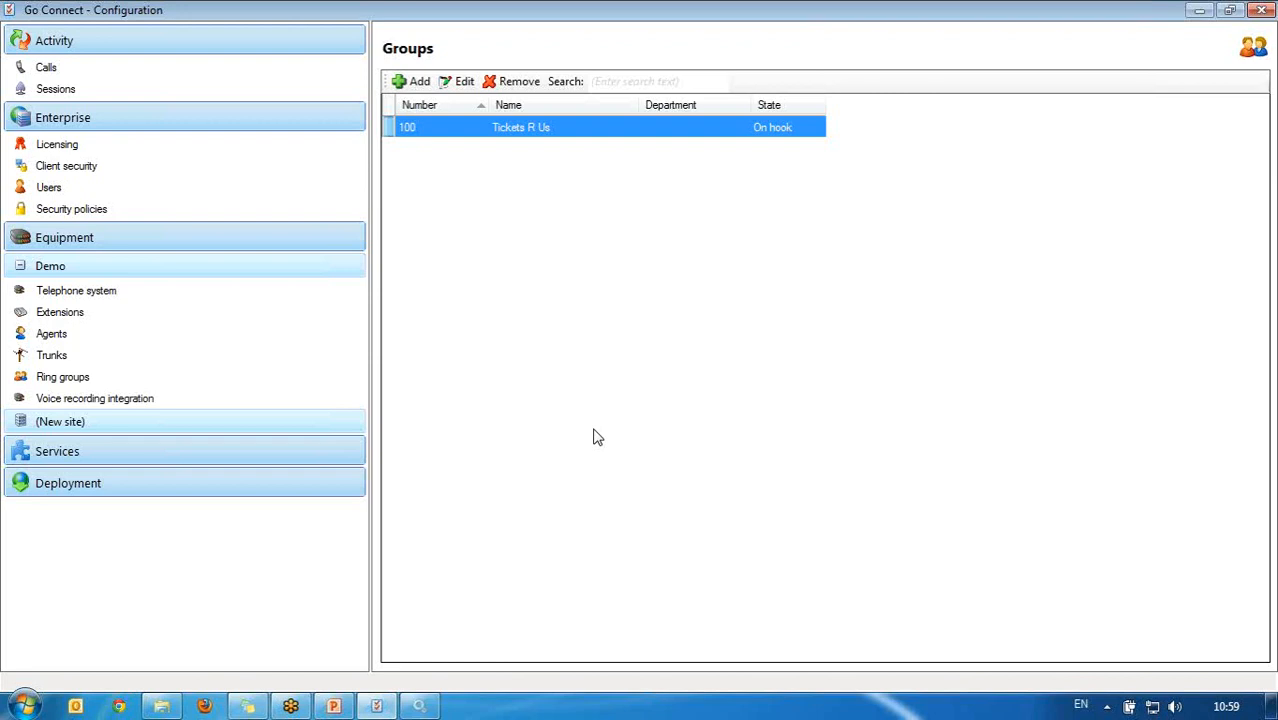
# Step: Choose Sense recorder as the type on the Voice recording integration page
pyautogui.click(236, 404)
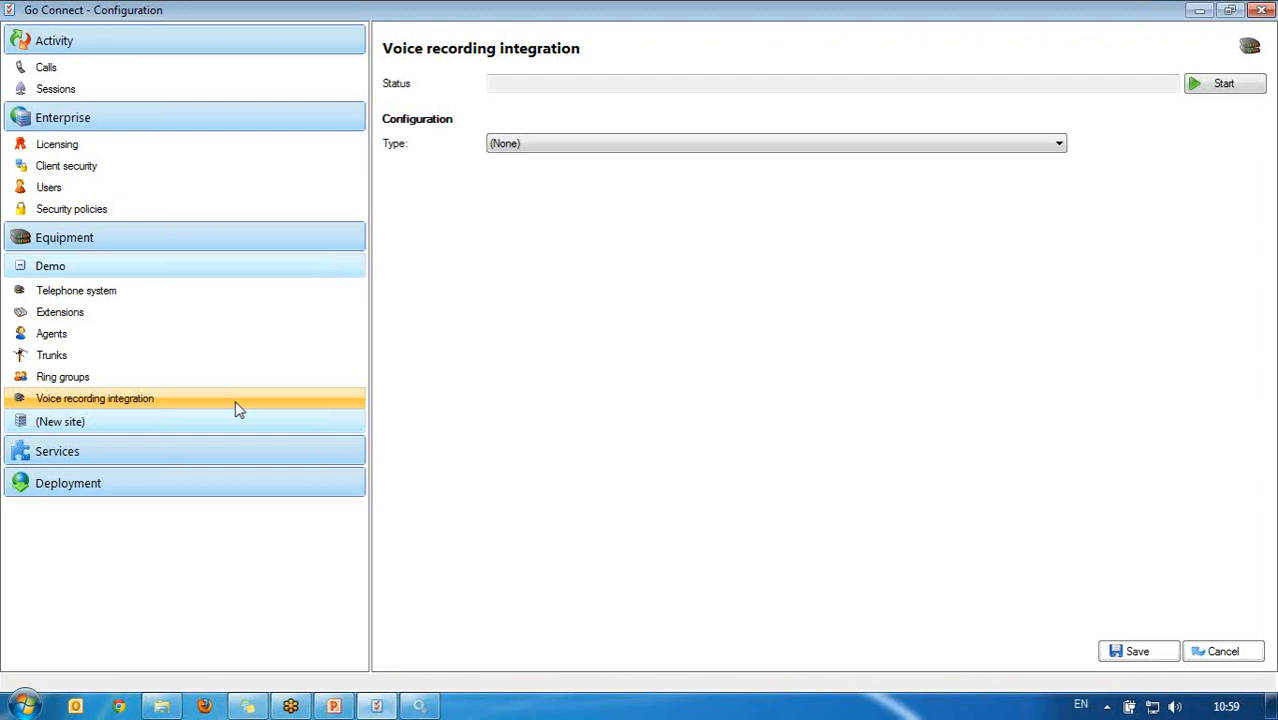
pyautogui.click(625, 143)
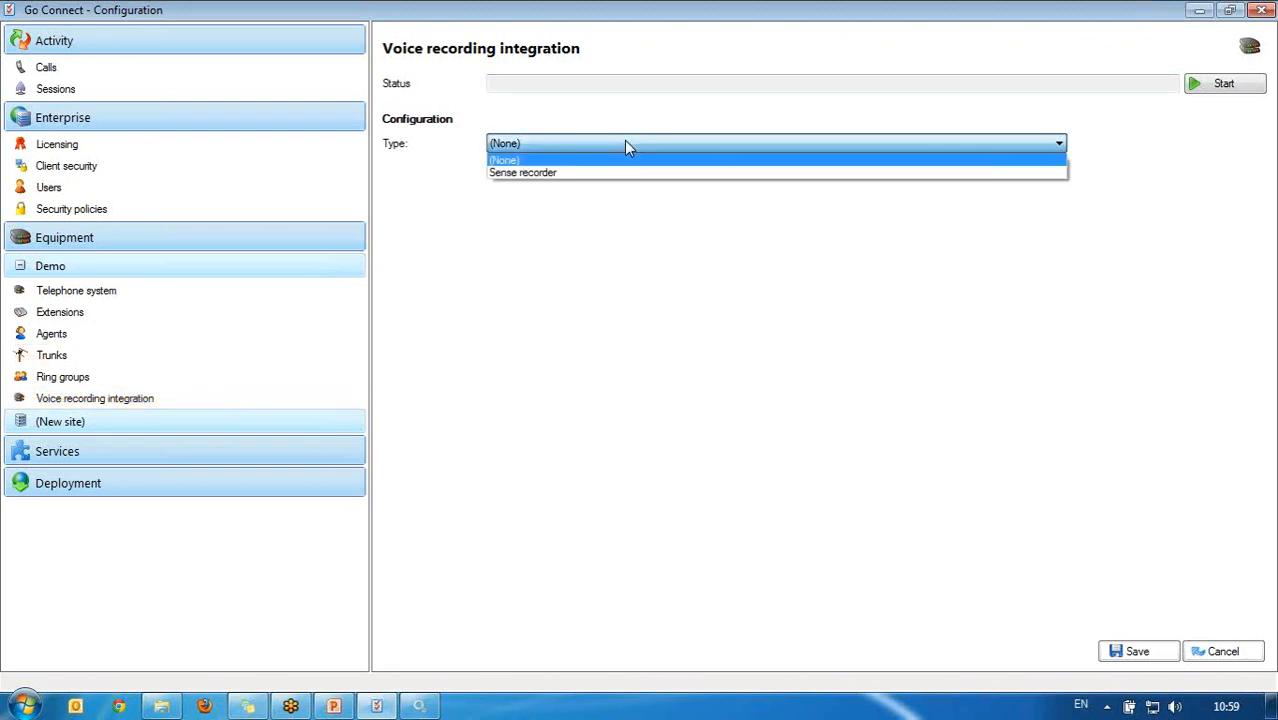
pyautogui.click(625, 173)
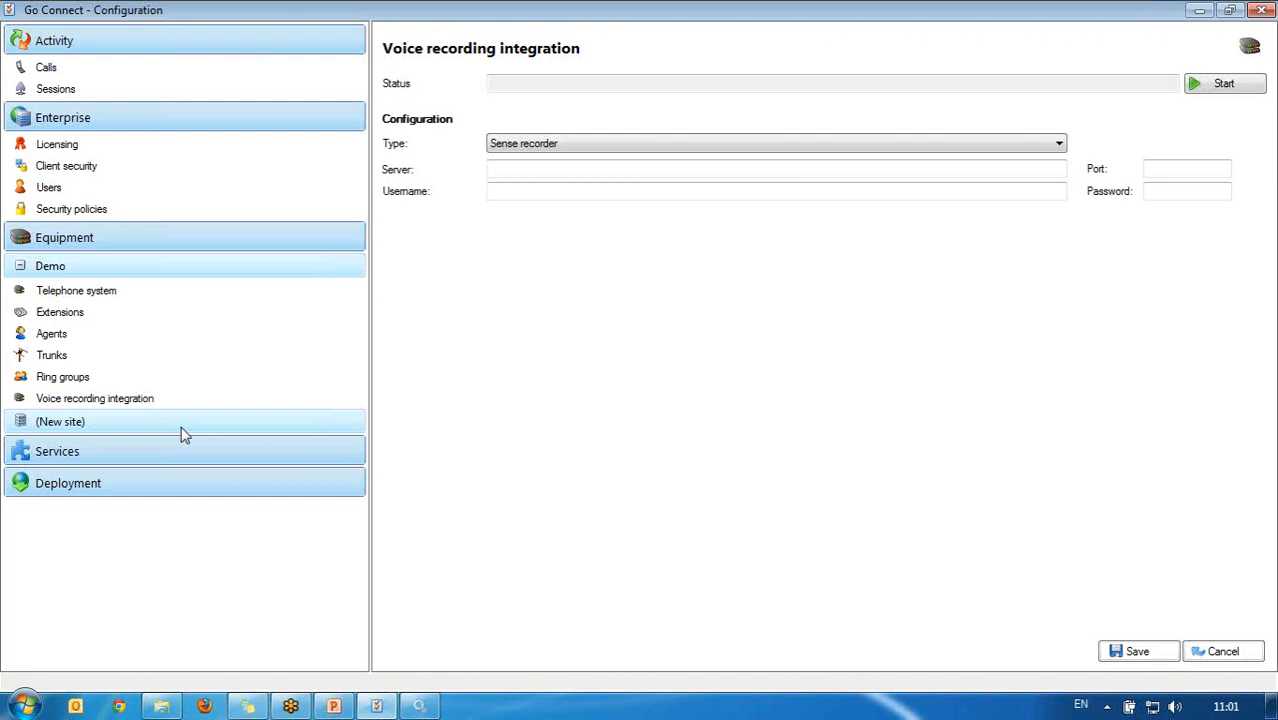
# Step: Check the Telephone system and Demo site pages, then show the extensions list (201–204)
pyautogui.click(106, 294)
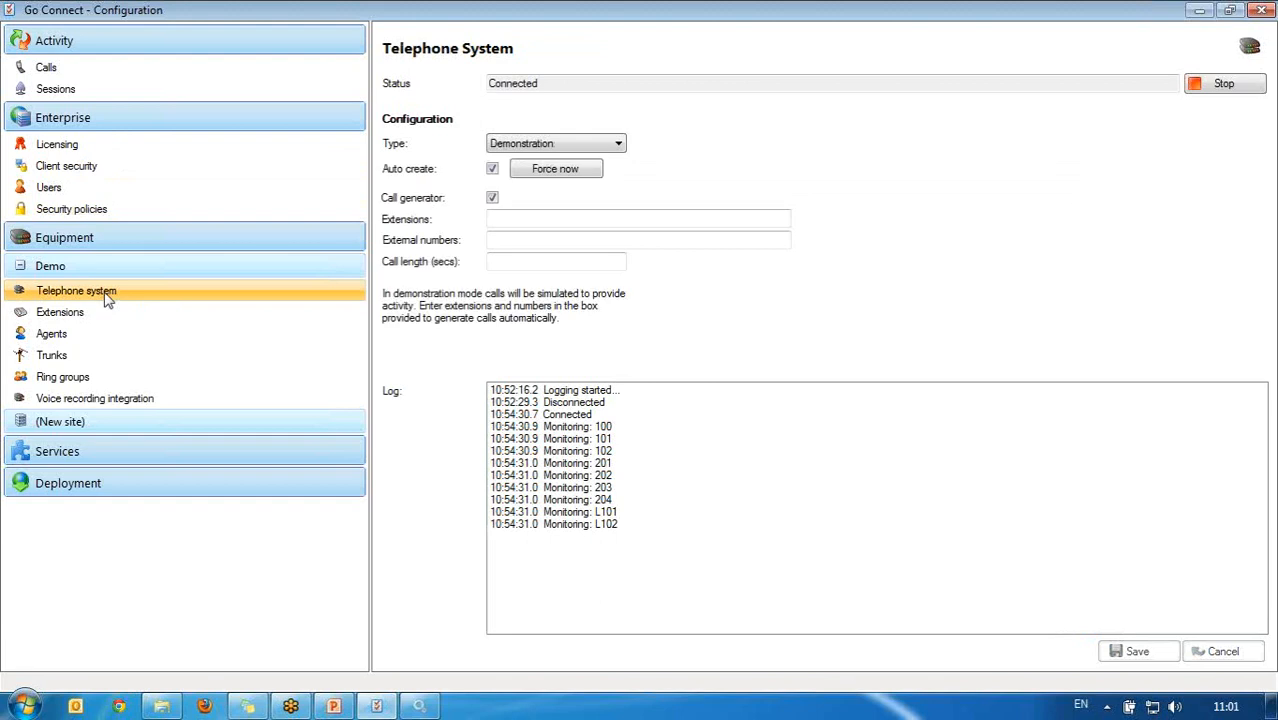
pyautogui.click(118, 277)
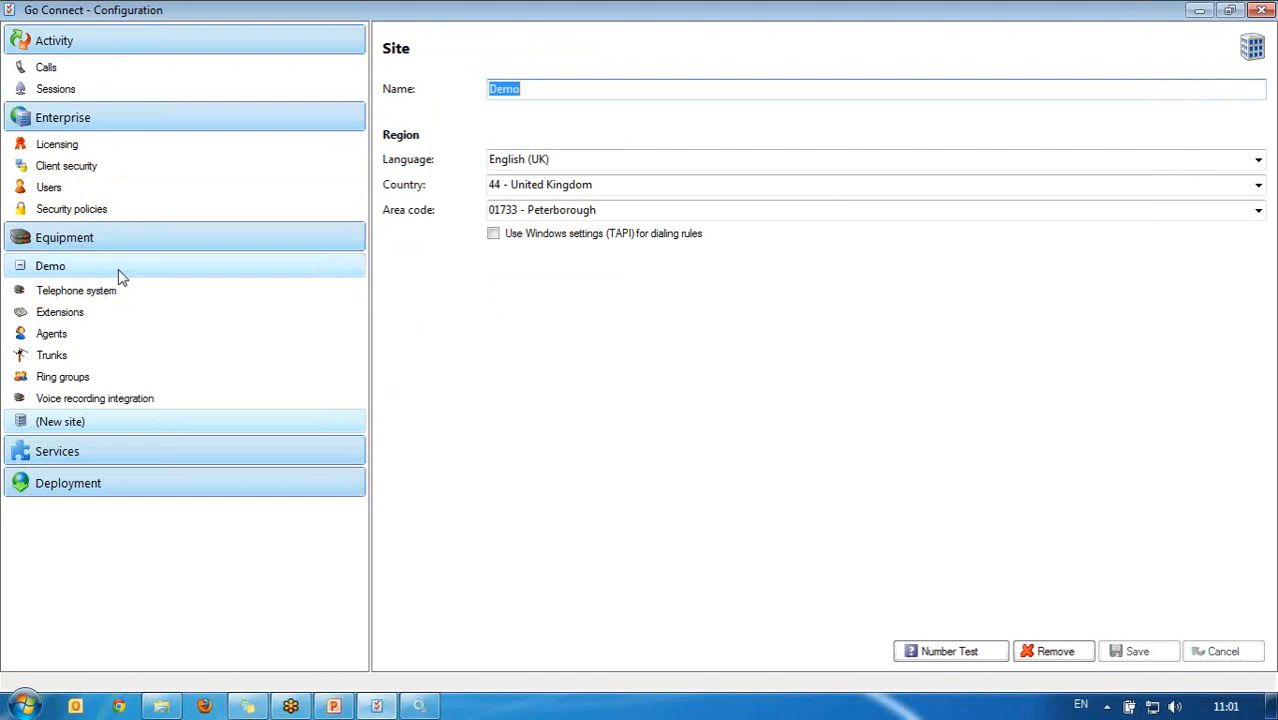
pyautogui.click(163, 315)
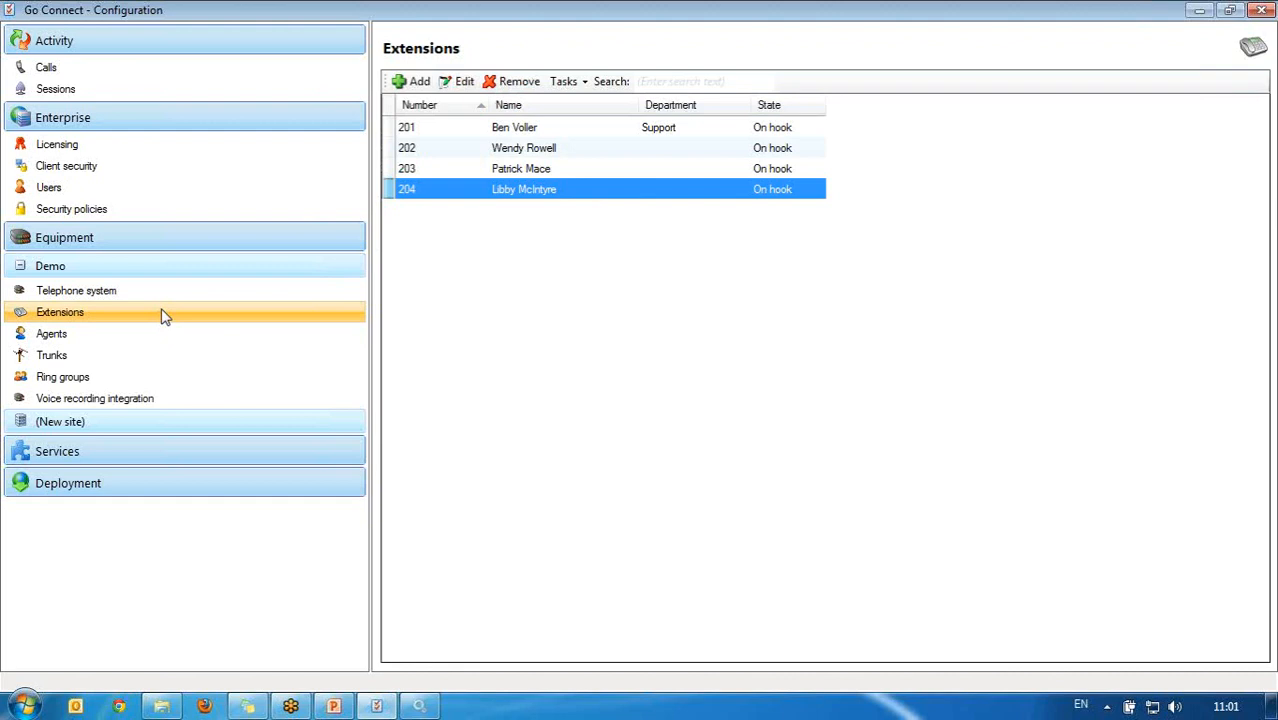
# Step: Collapse the Activity, Enterprise and Equipment groups and expand Services in the navigation
pyautogui.click(168, 44)
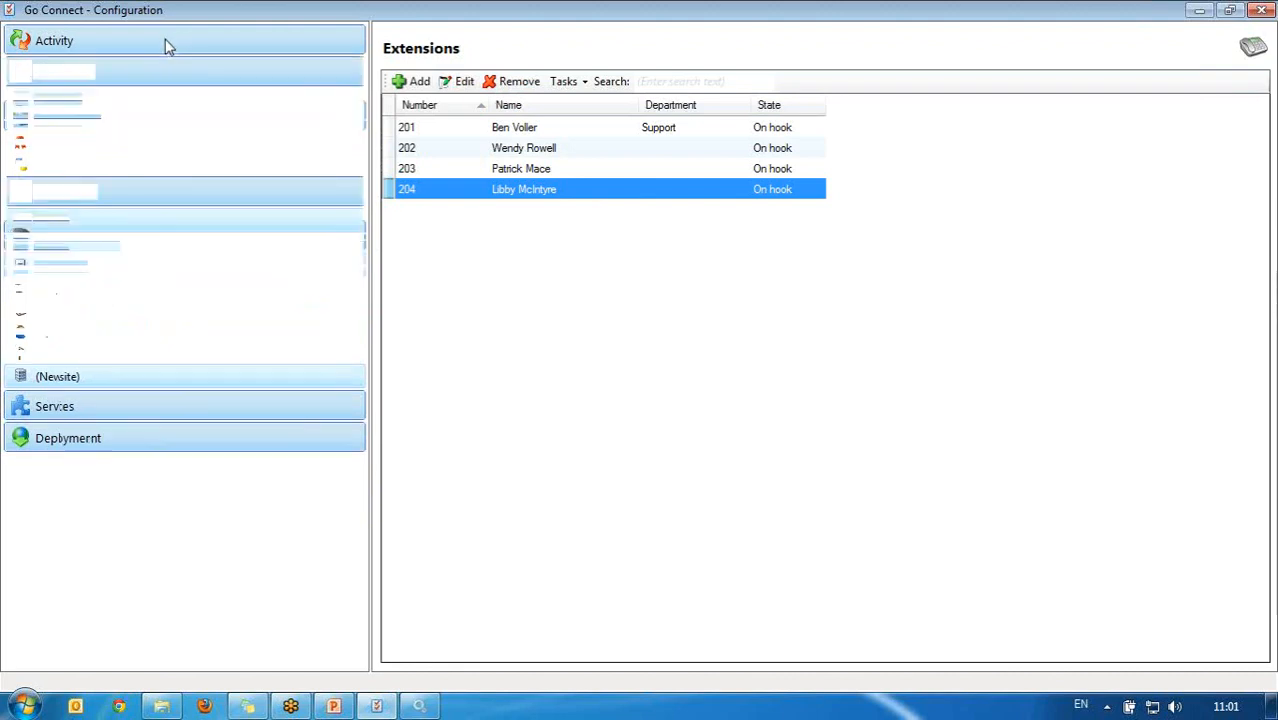
pyautogui.click(157, 72)
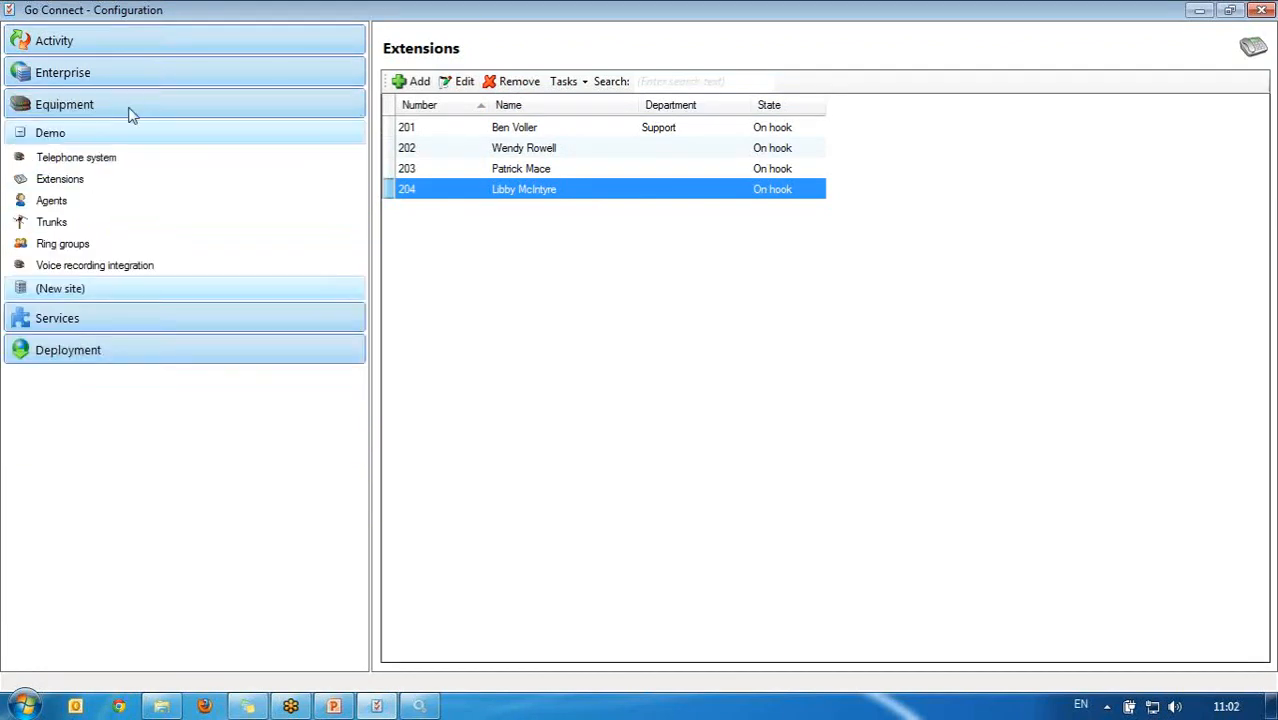
pyautogui.click(129, 107)
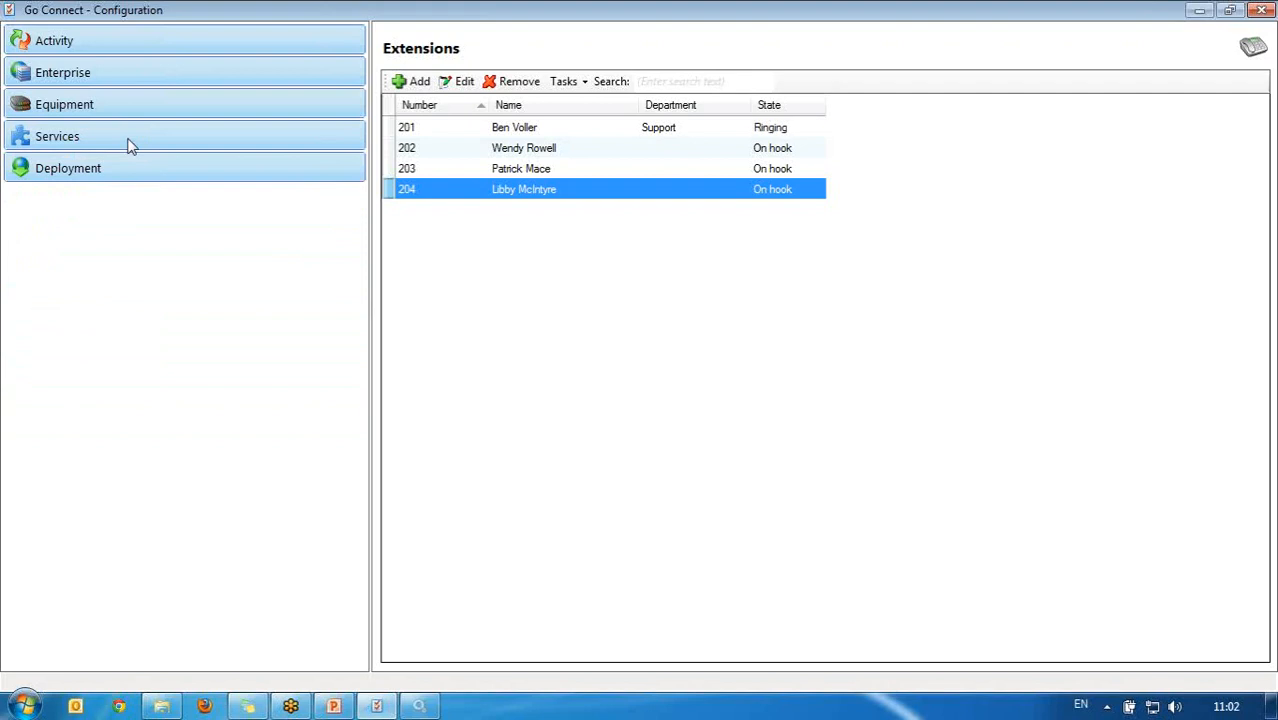
pyautogui.click(129, 138)
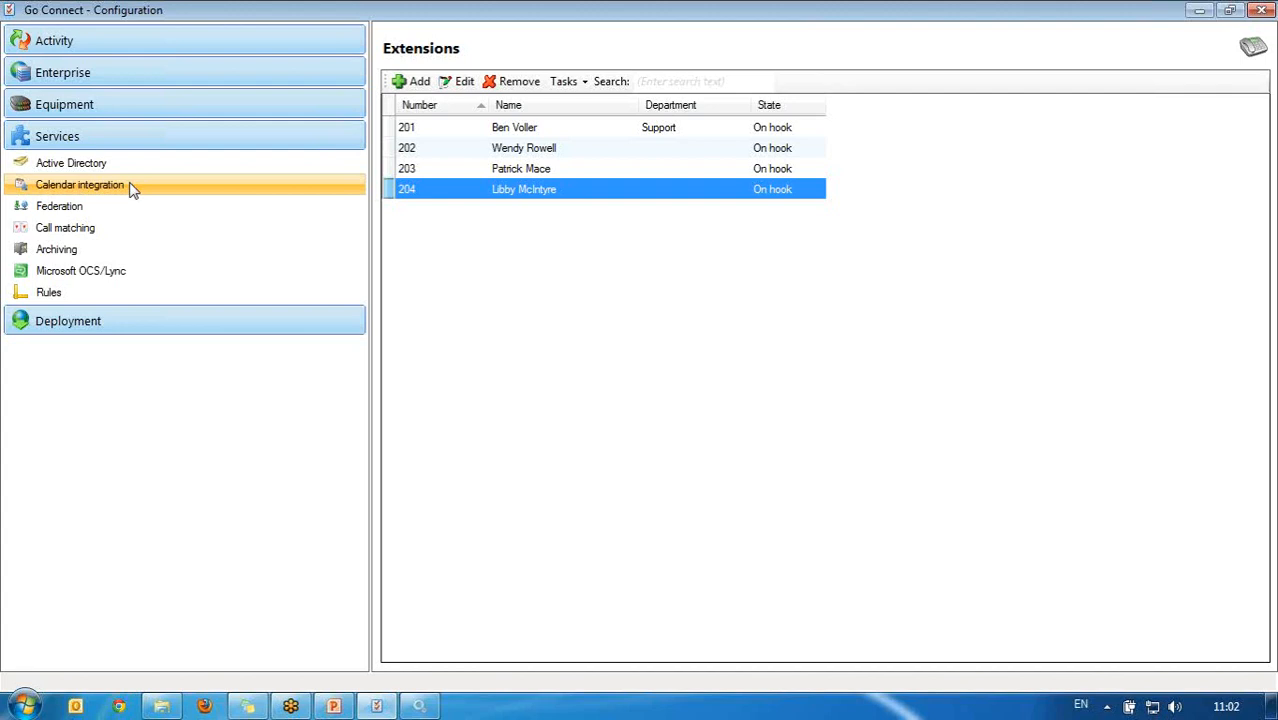
# Step: Show the Active Directory page, where synchronization is not activated and no domain is set
pyautogui.click(161, 166)
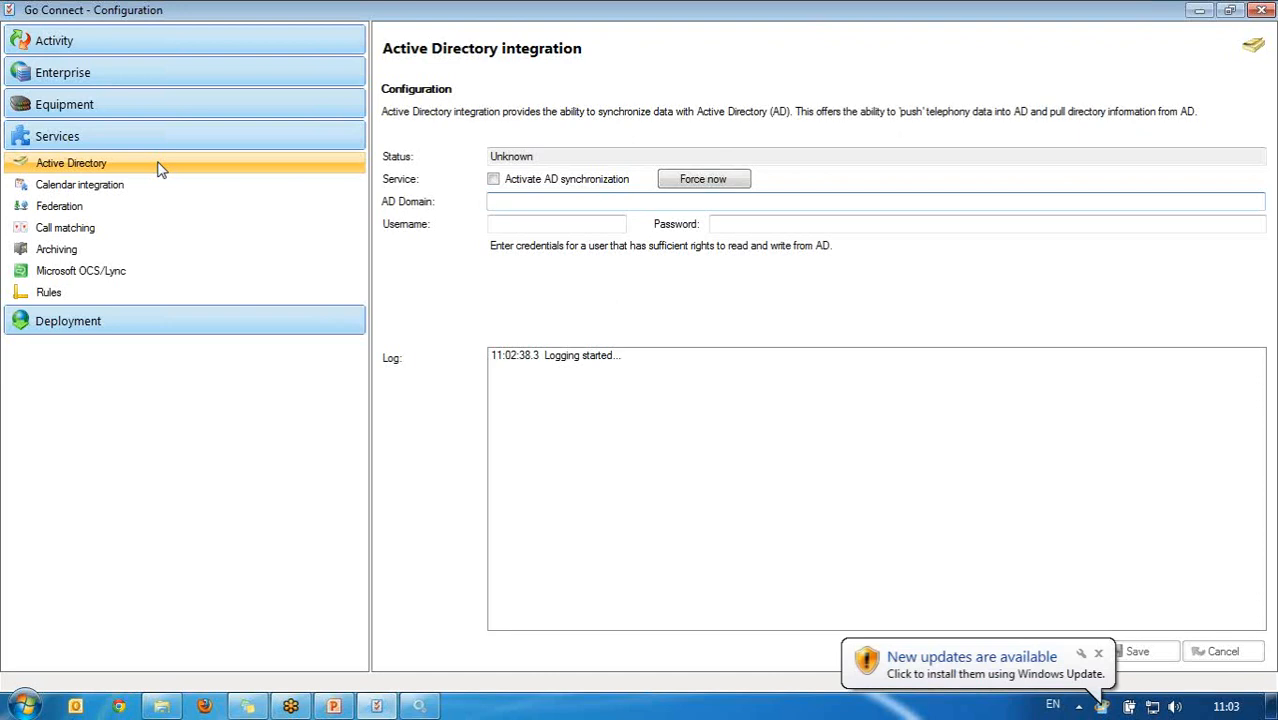
# Step: Edit the first user in the Enterprise Users list to send data to Active Directory
pyautogui.click(268, 78)
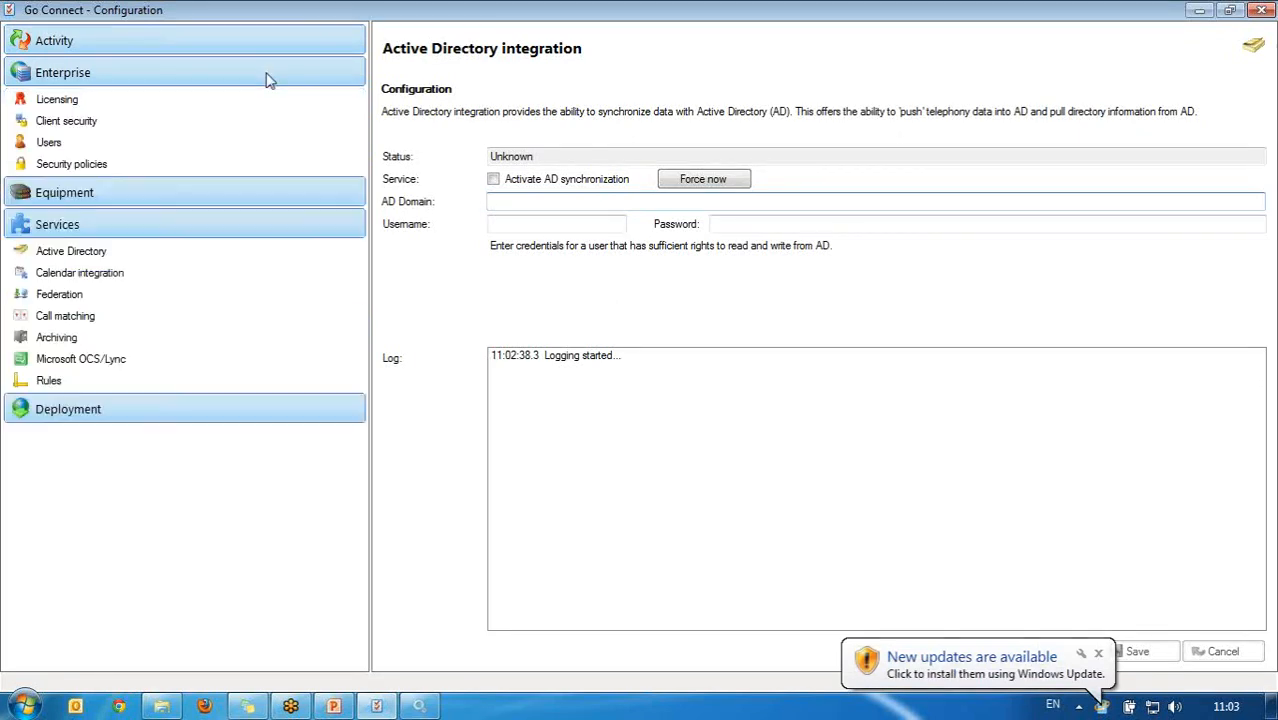
pyautogui.click(224, 143)
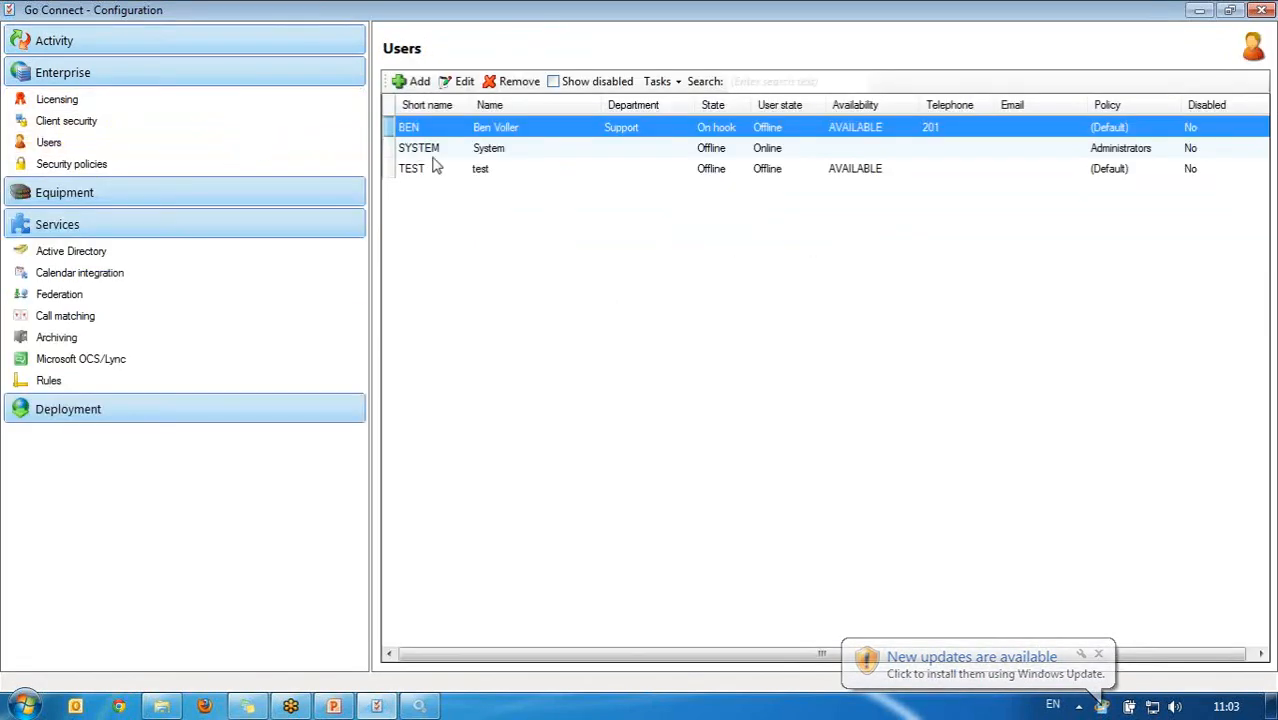
pyautogui.click(466, 82)
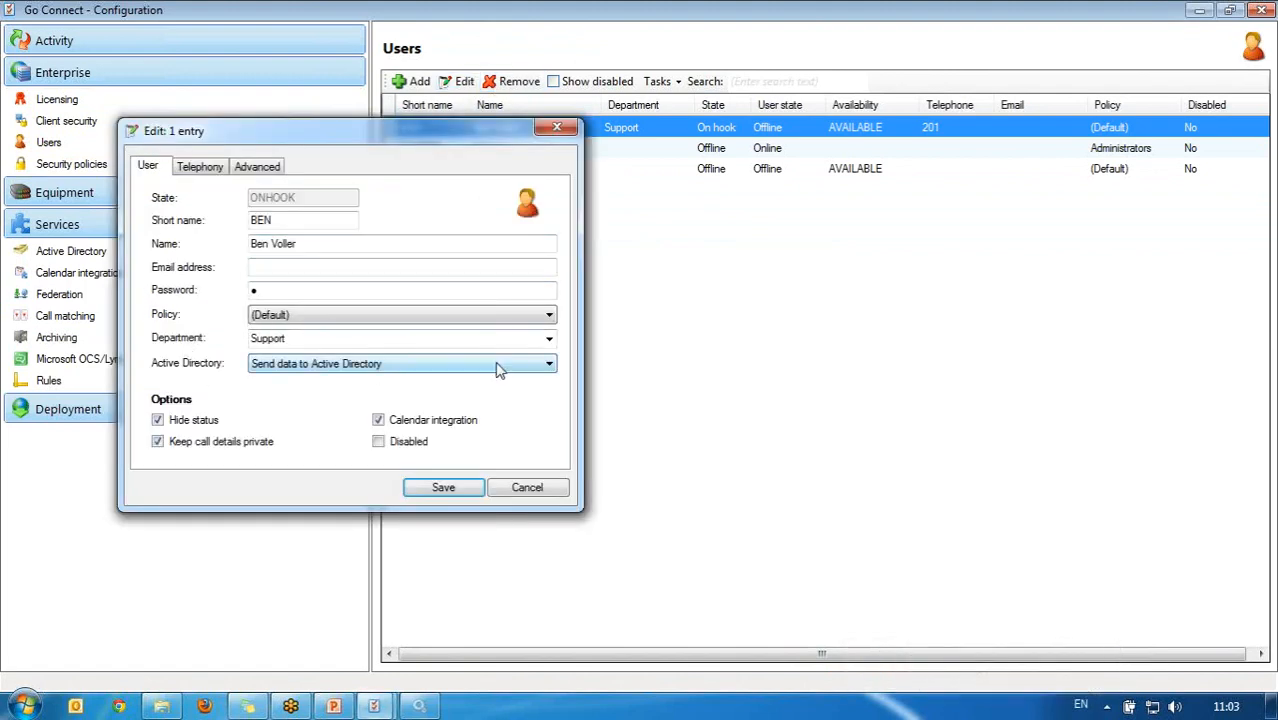
pyautogui.click(542, 366)
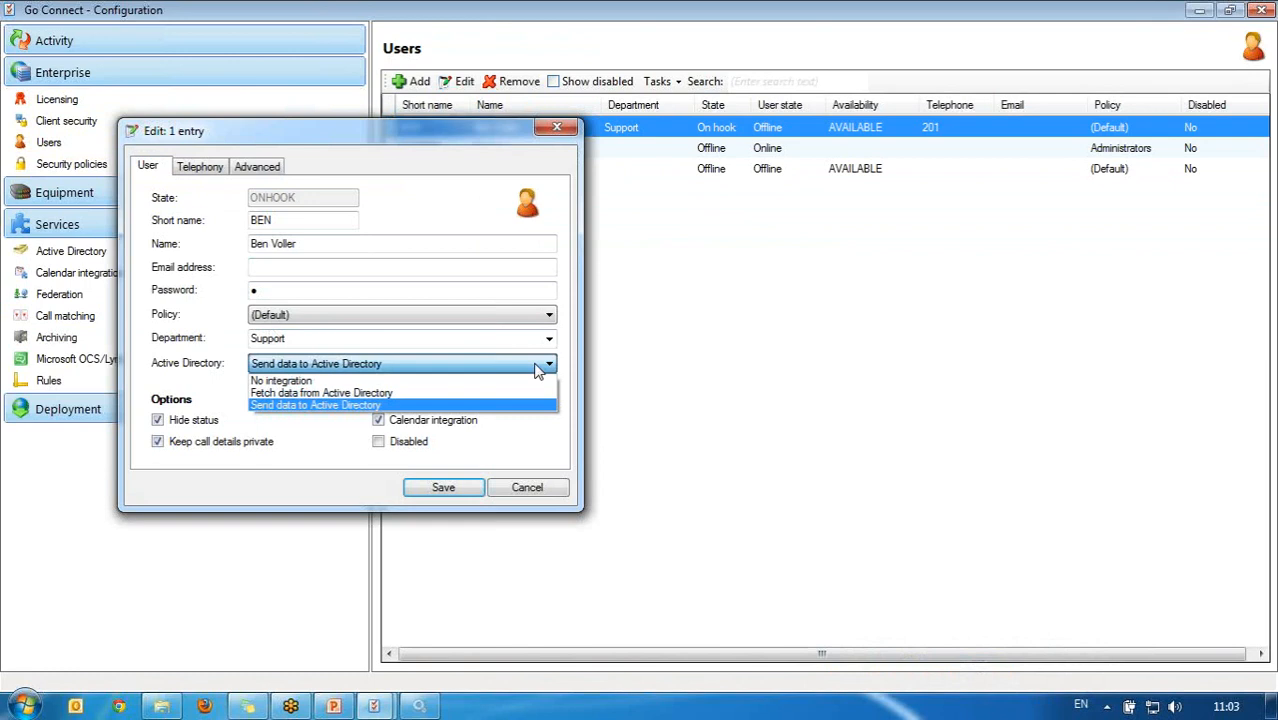
pyautogui.click(436, 406)
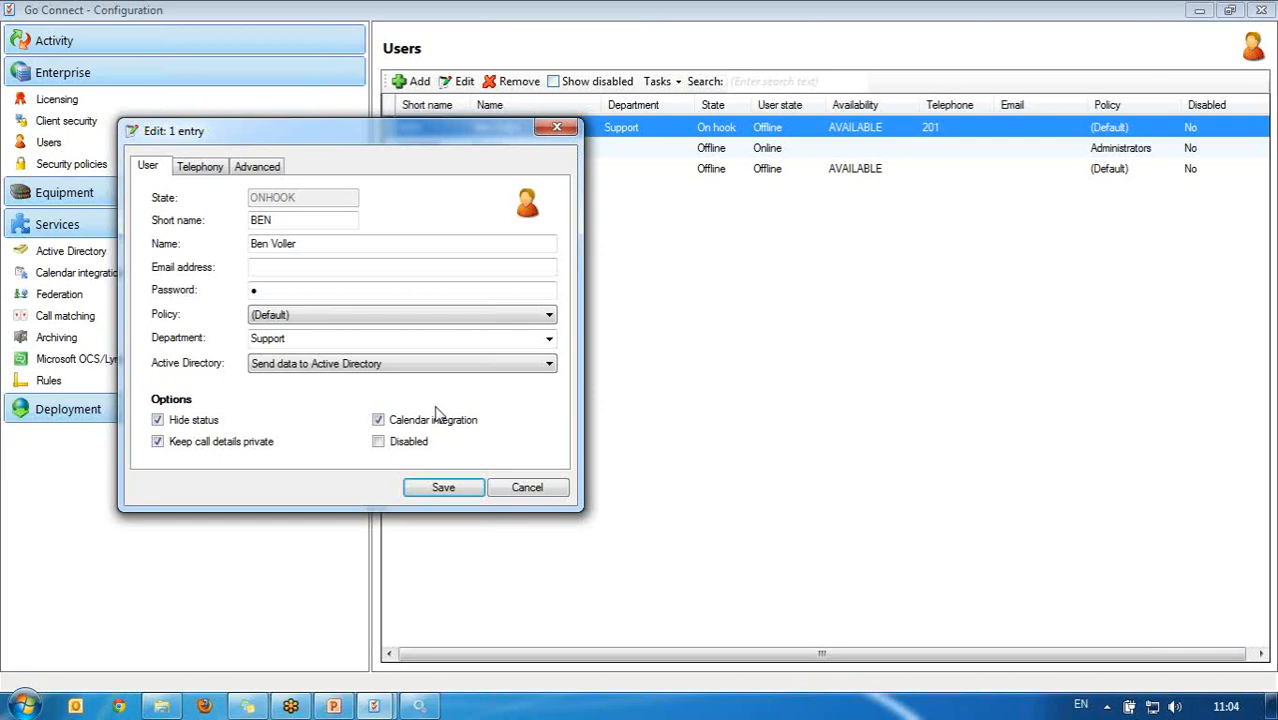
# Step: Close the single-user editor, then set all three users to send data to Active Directory and save
pyautogui.press('Return')
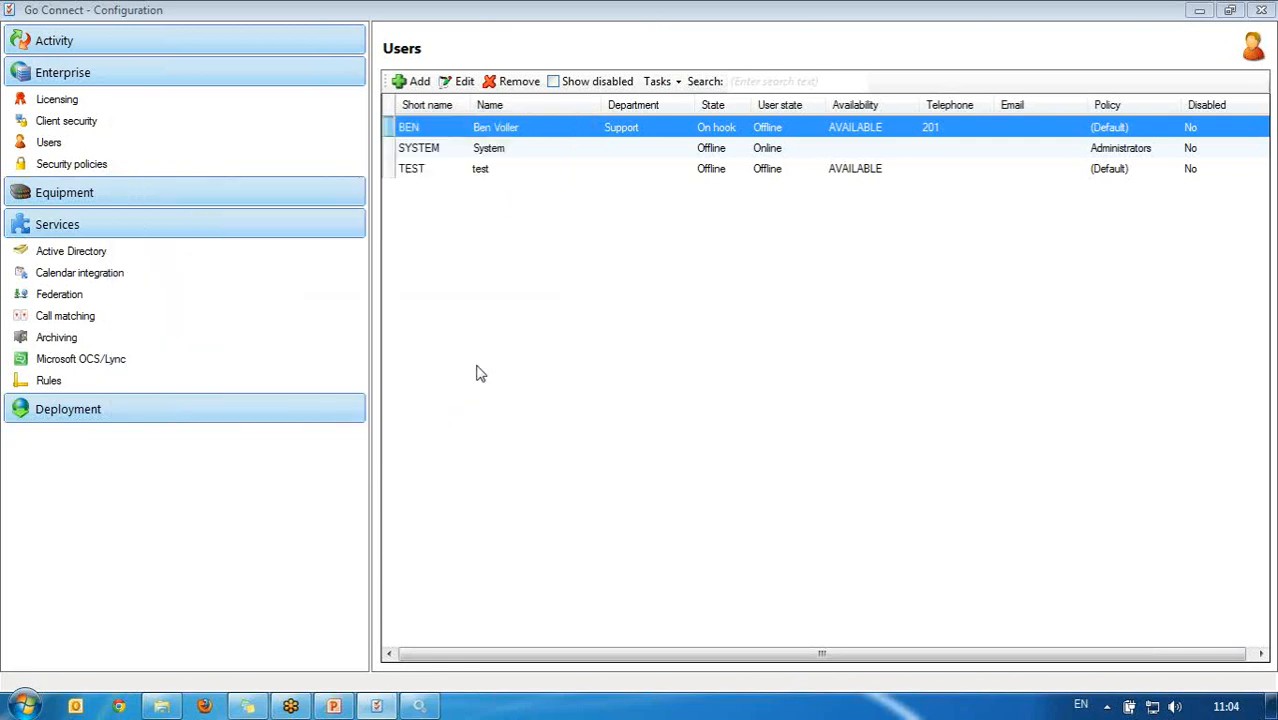
pyautogui.keyDown('shift'); pyautogui.click(590, 168); pyautogui.keyUp('shift')
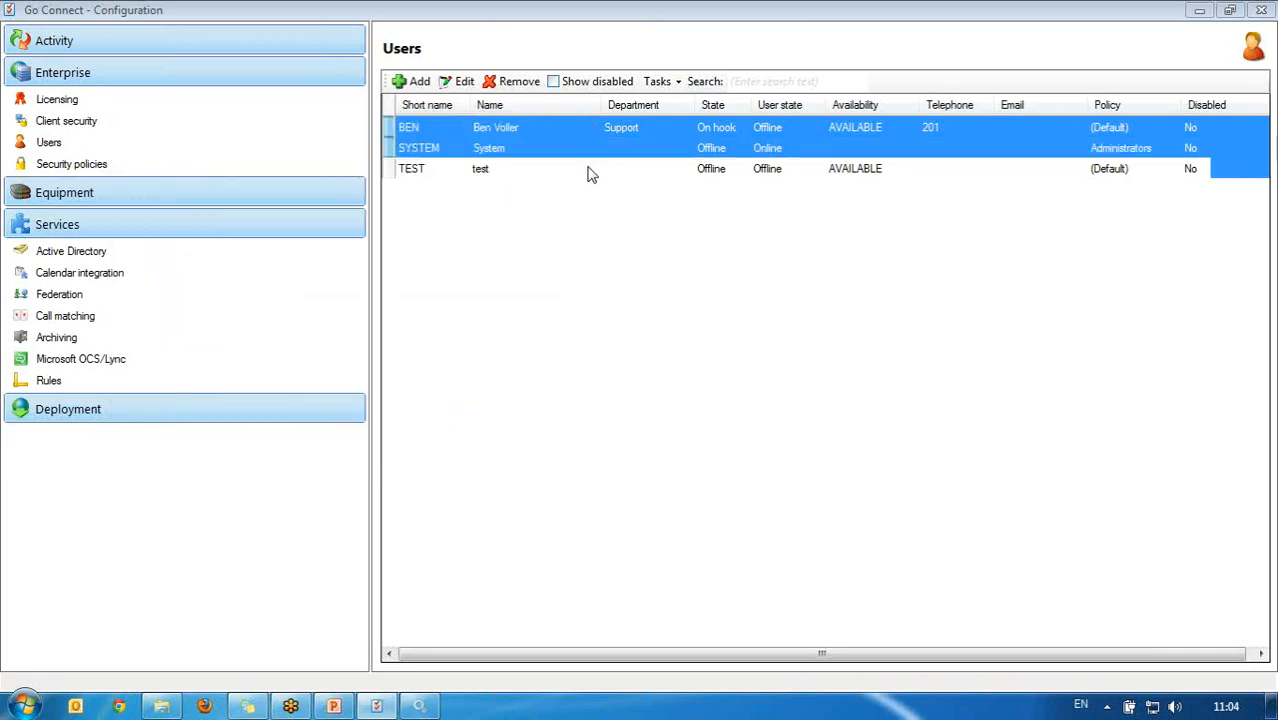
pyautogui.click(464, 82)
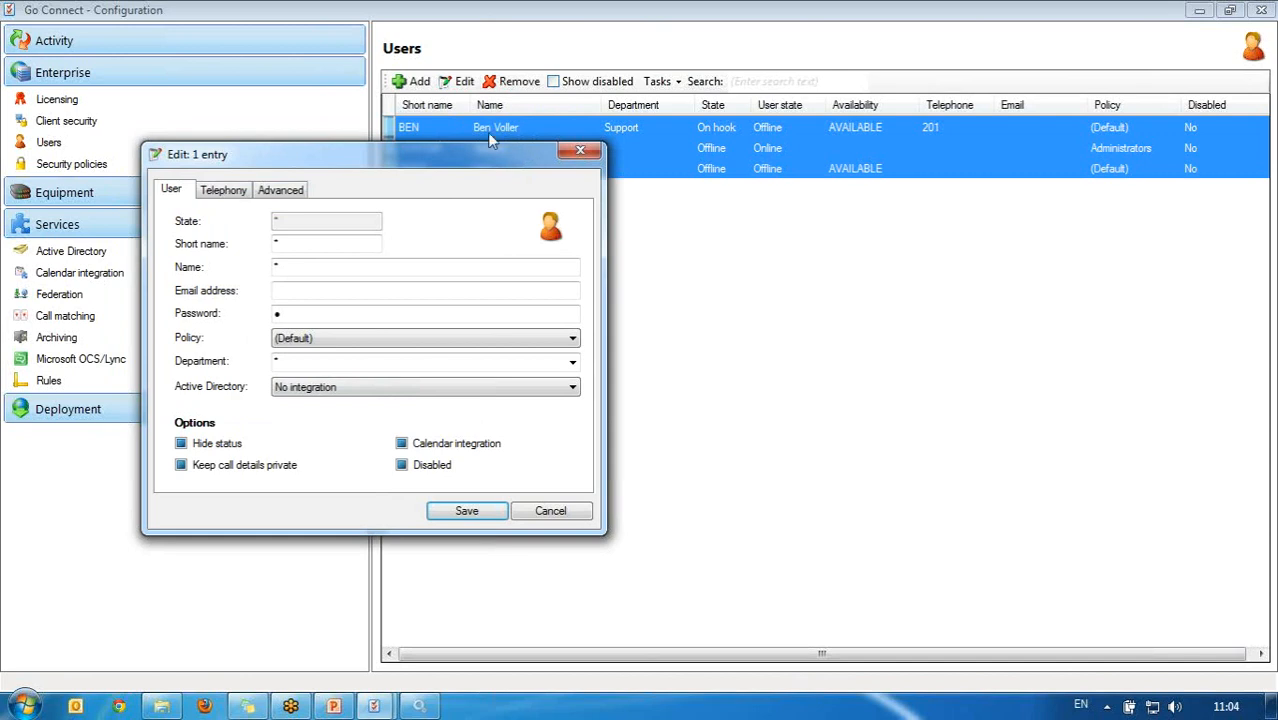
pyautogui.click(463, 390)
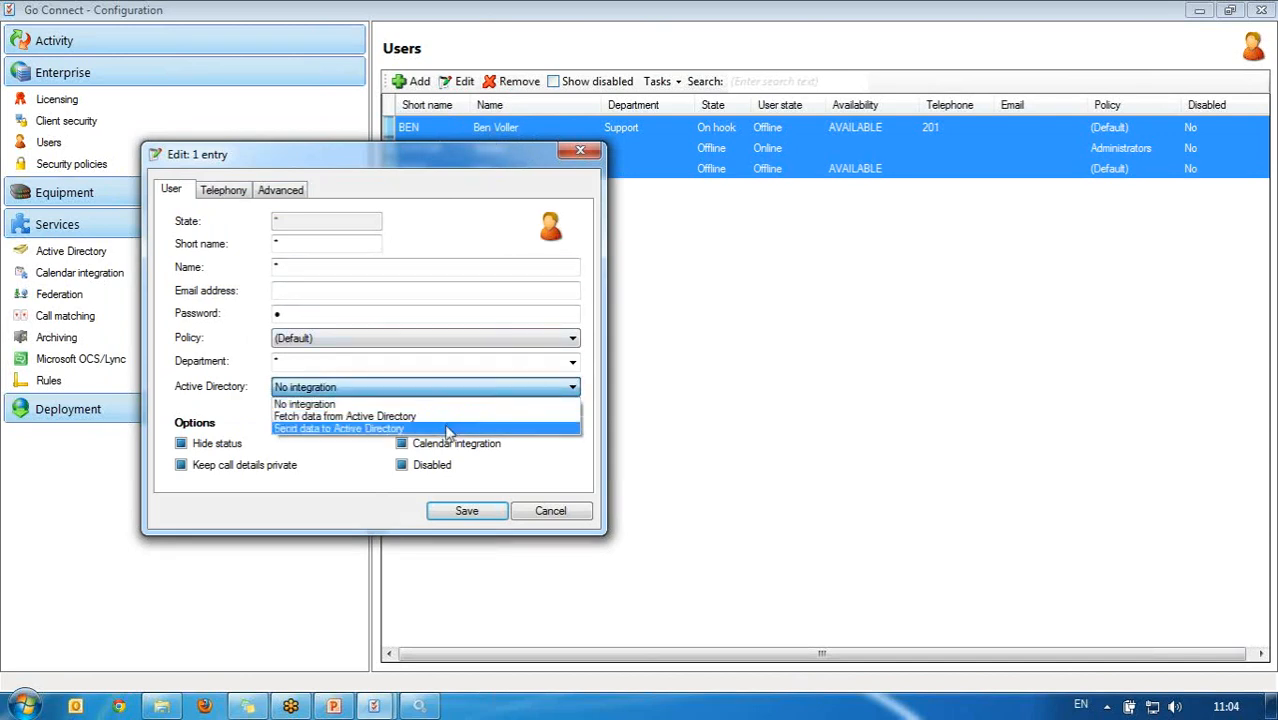
pyautogui.click(400, 428)
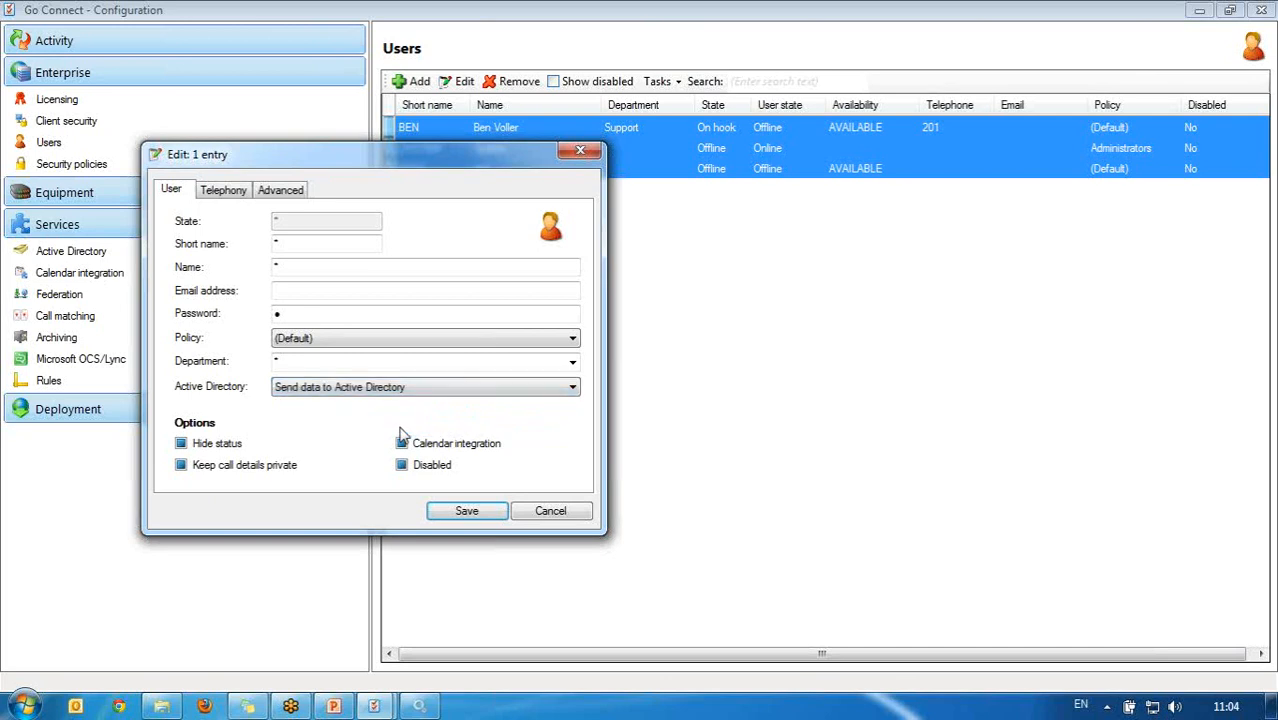
pyautogui.click(454, 519)
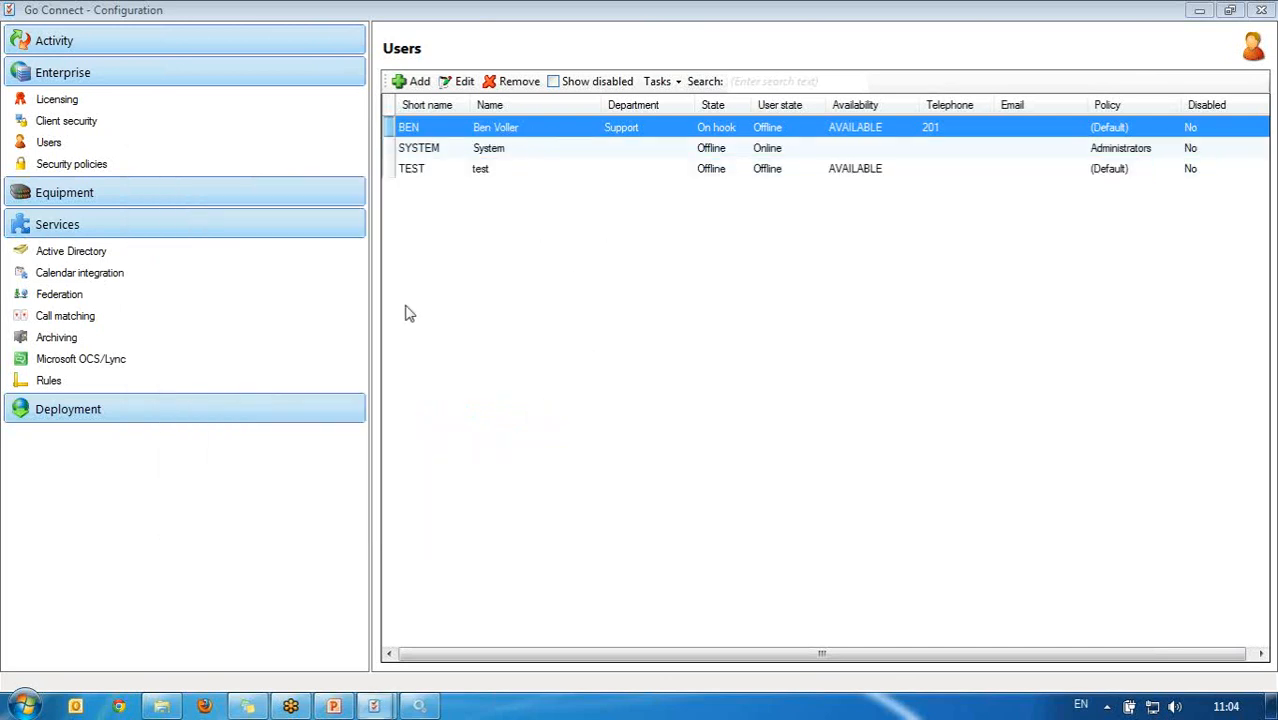
pyautogui.moveTo(374, 706)
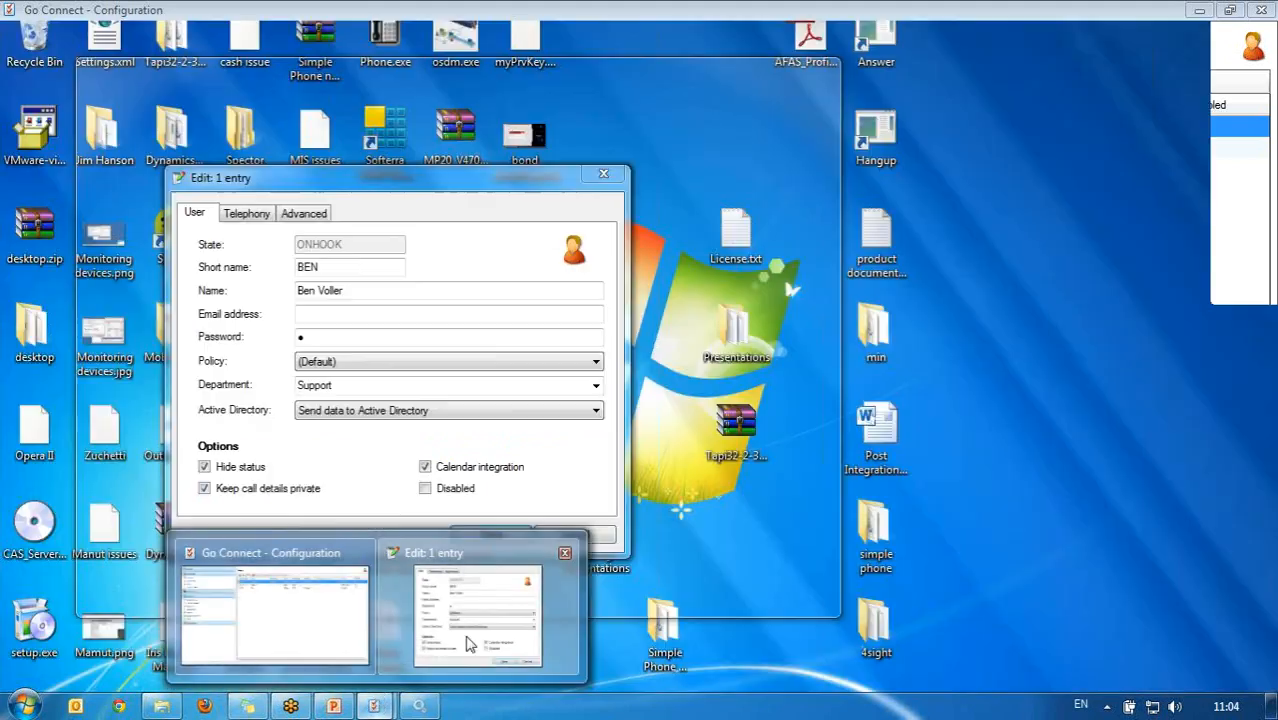
pyautogui.click(470, 643)
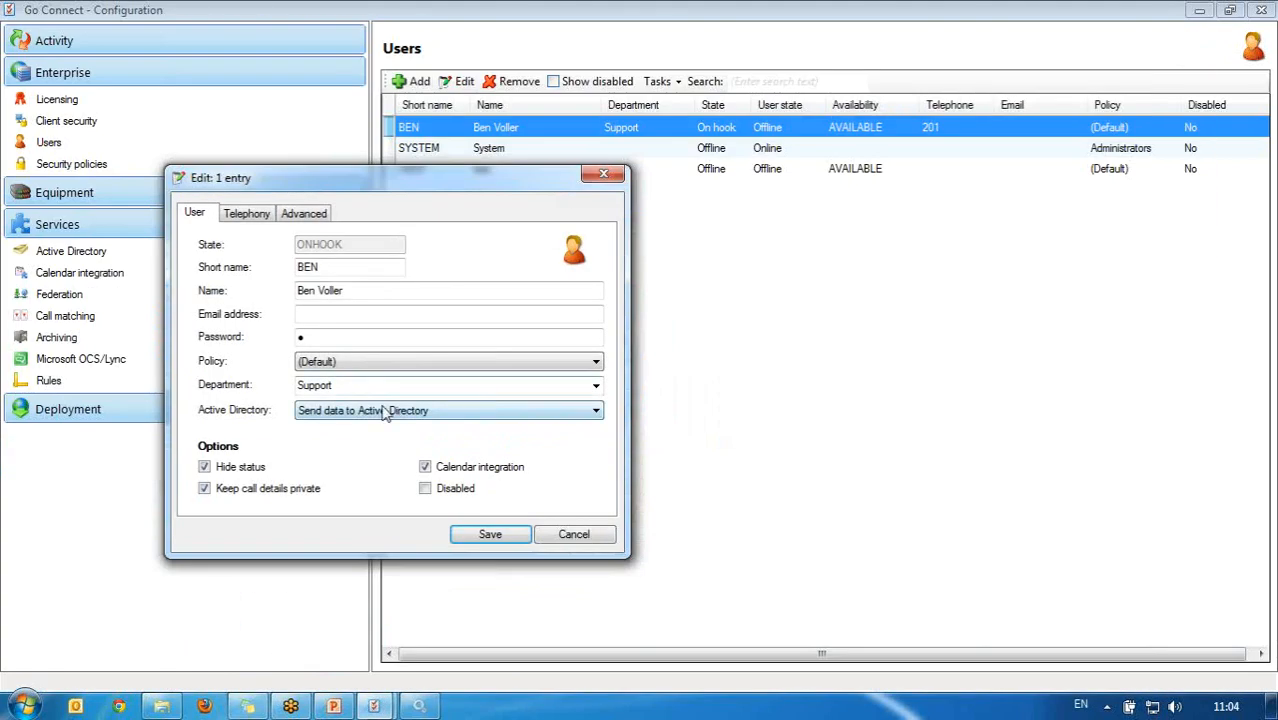
pyautogui.click(565, 533)
pyautogui.doubleClick(508, 148)
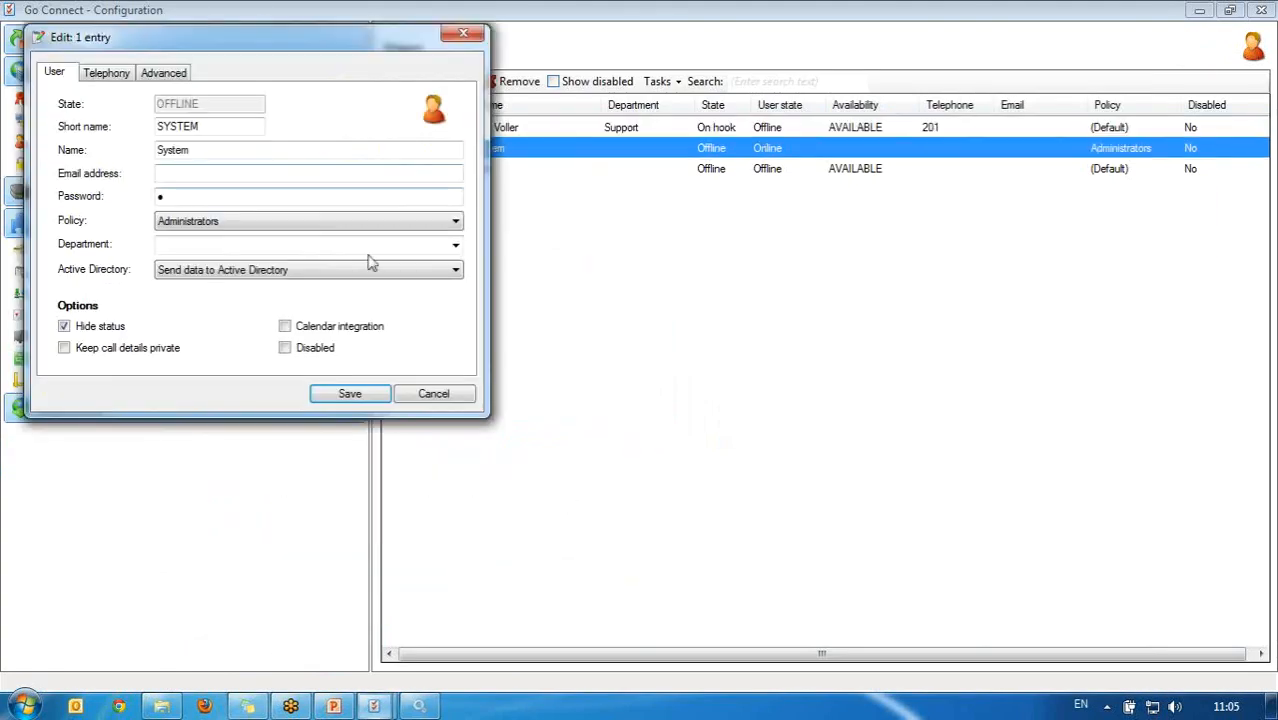
pyautogui.click(450, 393)
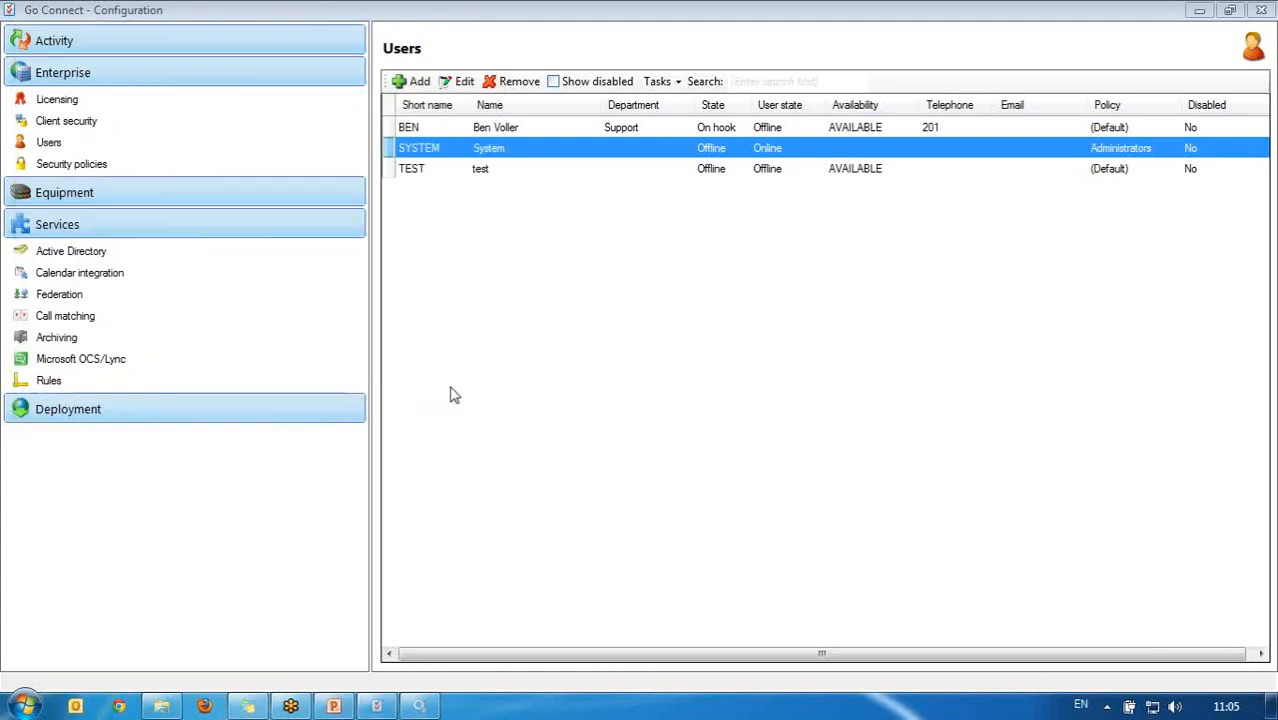
pyautogui.doubleClick(490, 169)
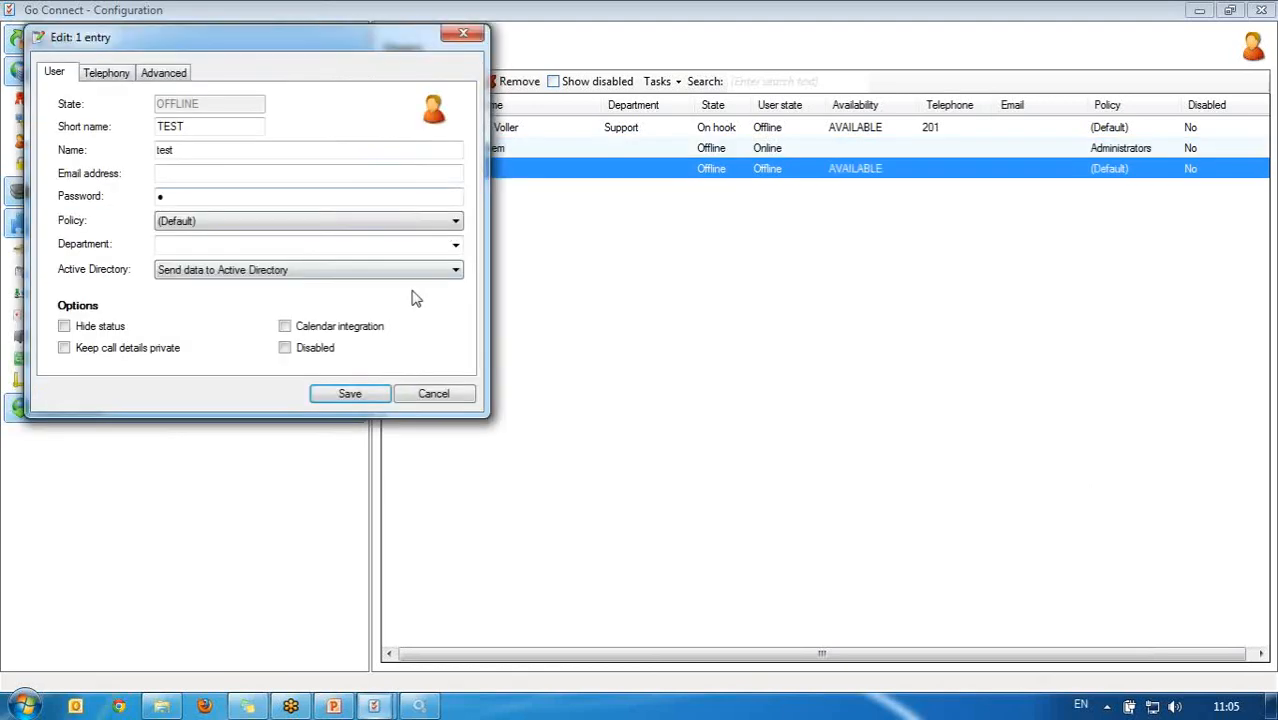
pyautogui.click(432, 394)
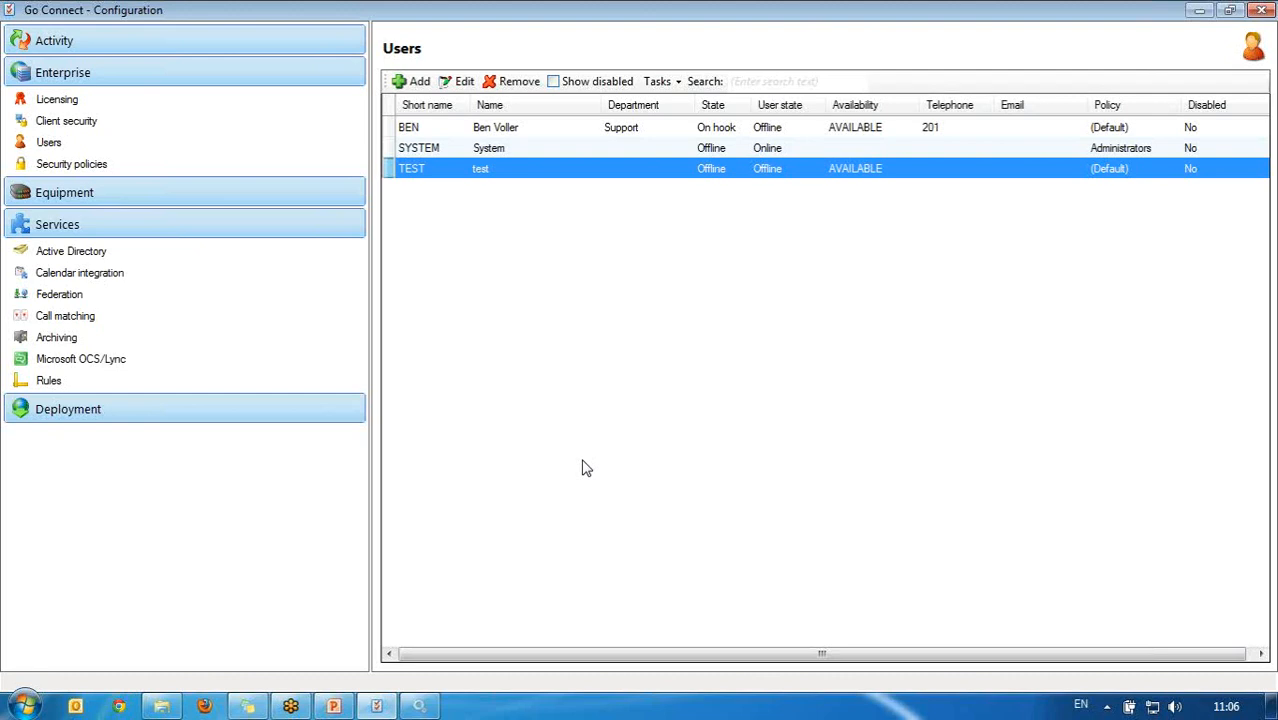
# Step: Show the Calendar integration page, where Exchange integration is not yet activated
pyautogui.click(158, 274)
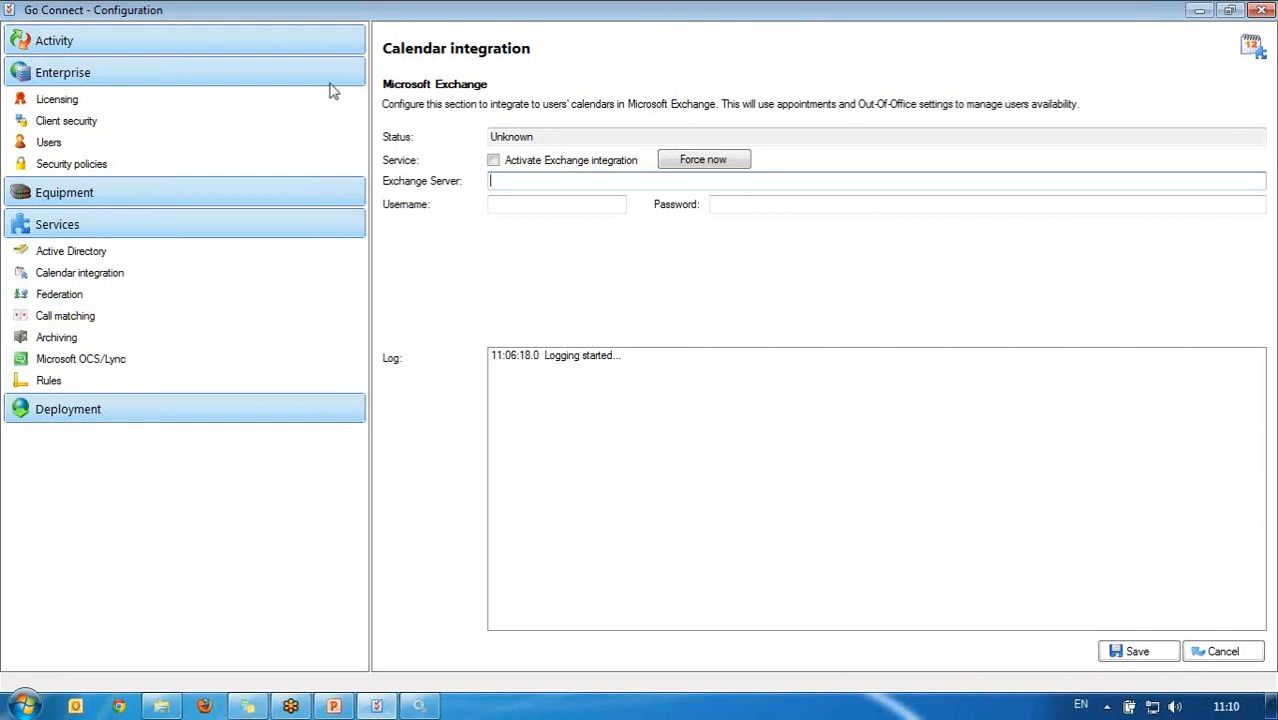
pyautogui.click(191, 145)
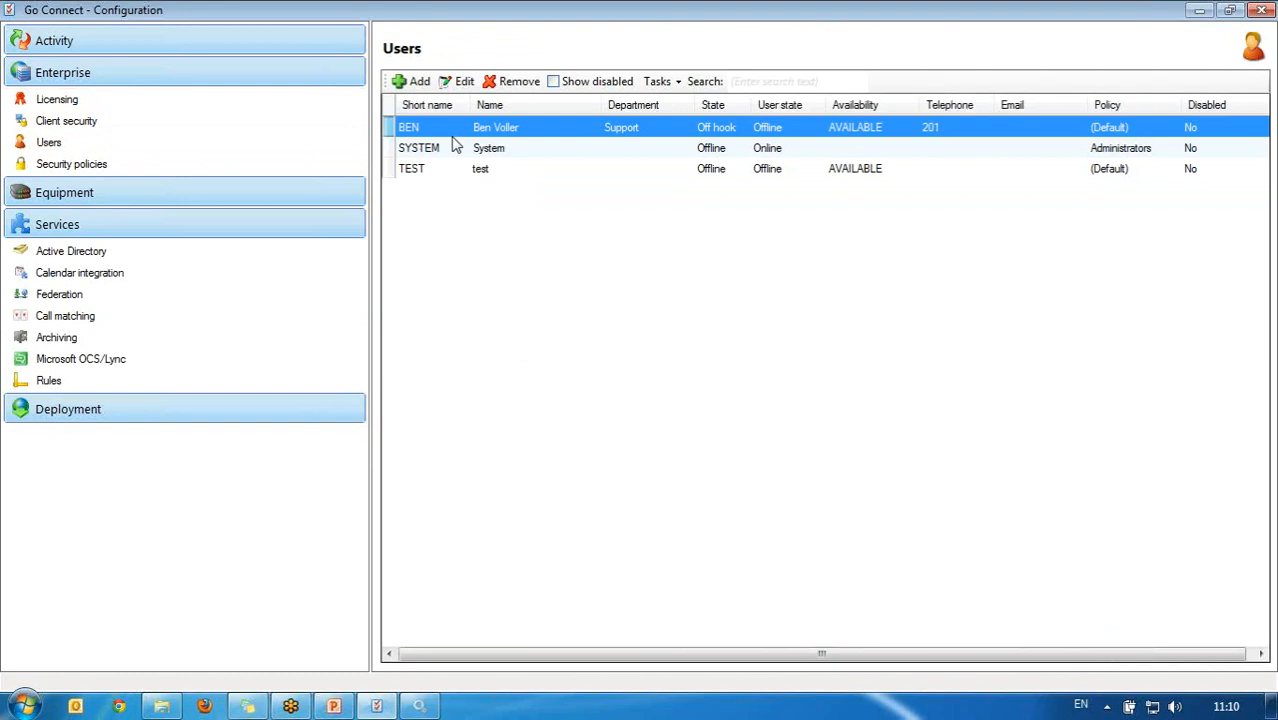
pyautogui.click(459, 81)
pyautogui.click(128, 97)
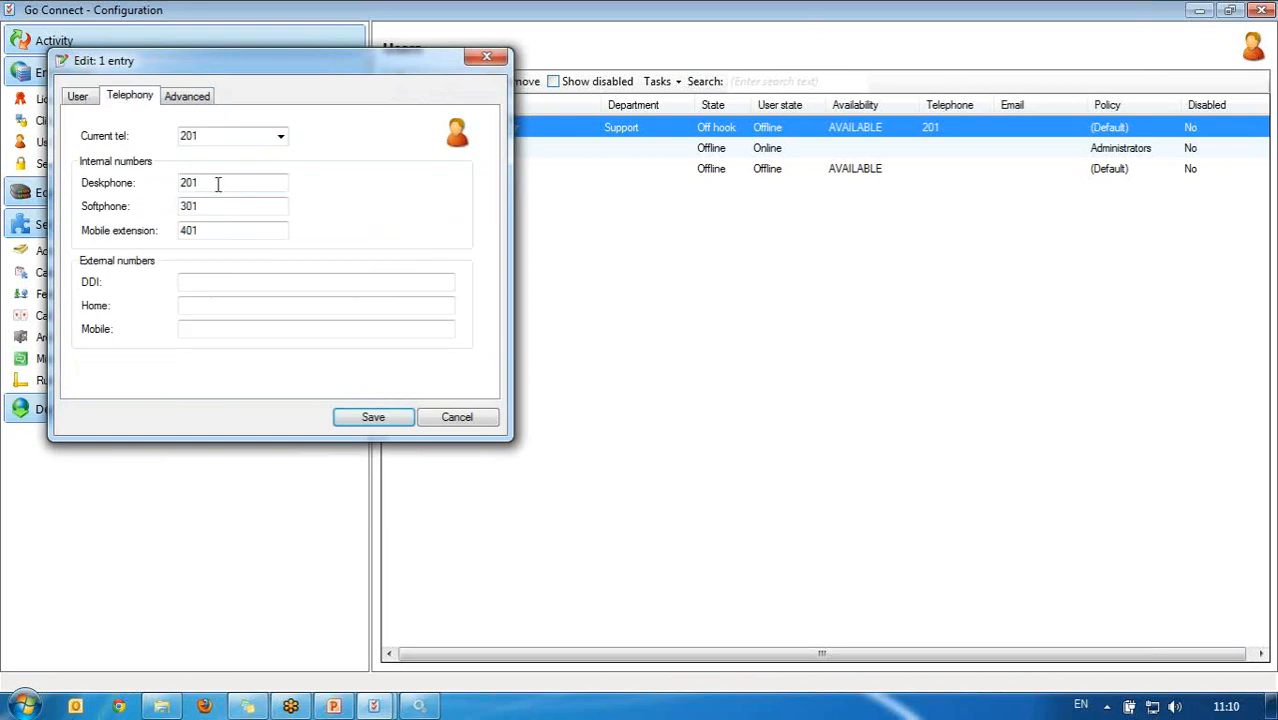
pyautogui.moveTo(243, 183); pyautogui.dragTo(139, 180)
pyautogui.moveTo(234, 208); pyautogui.dragTo(140, 205)
pyautogui.doubleClick(176, 229)
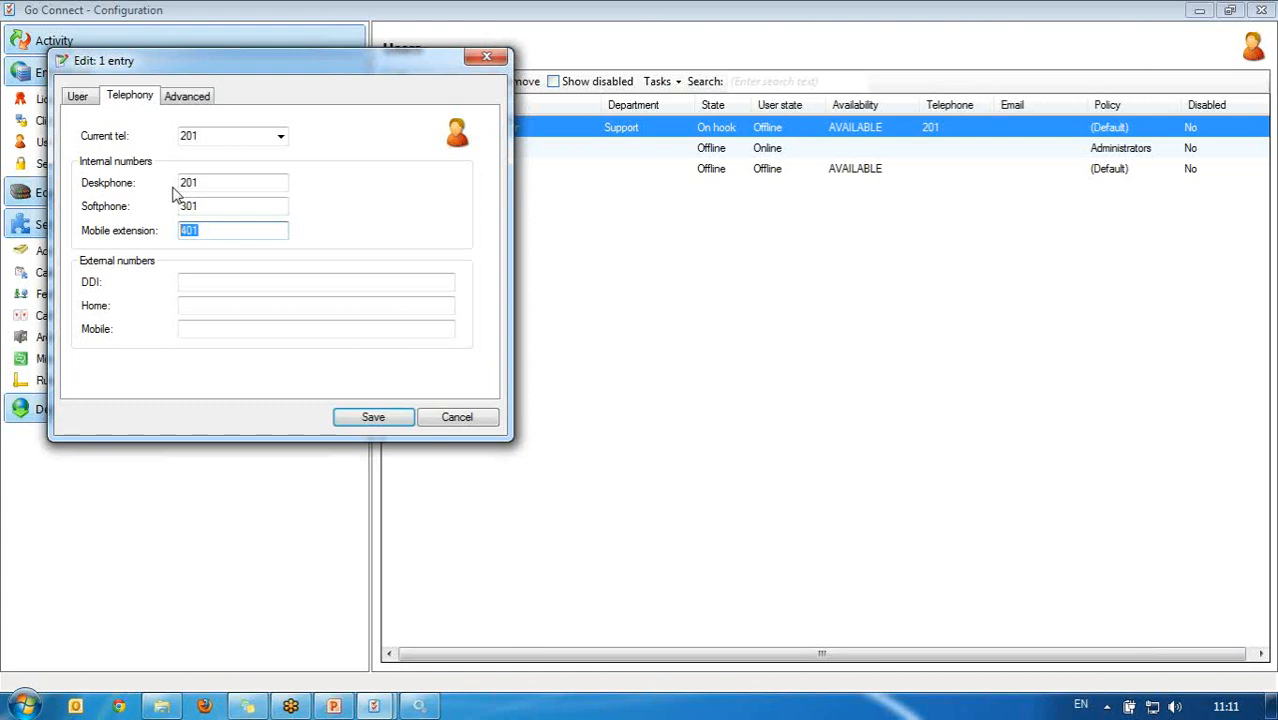
pyautogui.press('Escape')
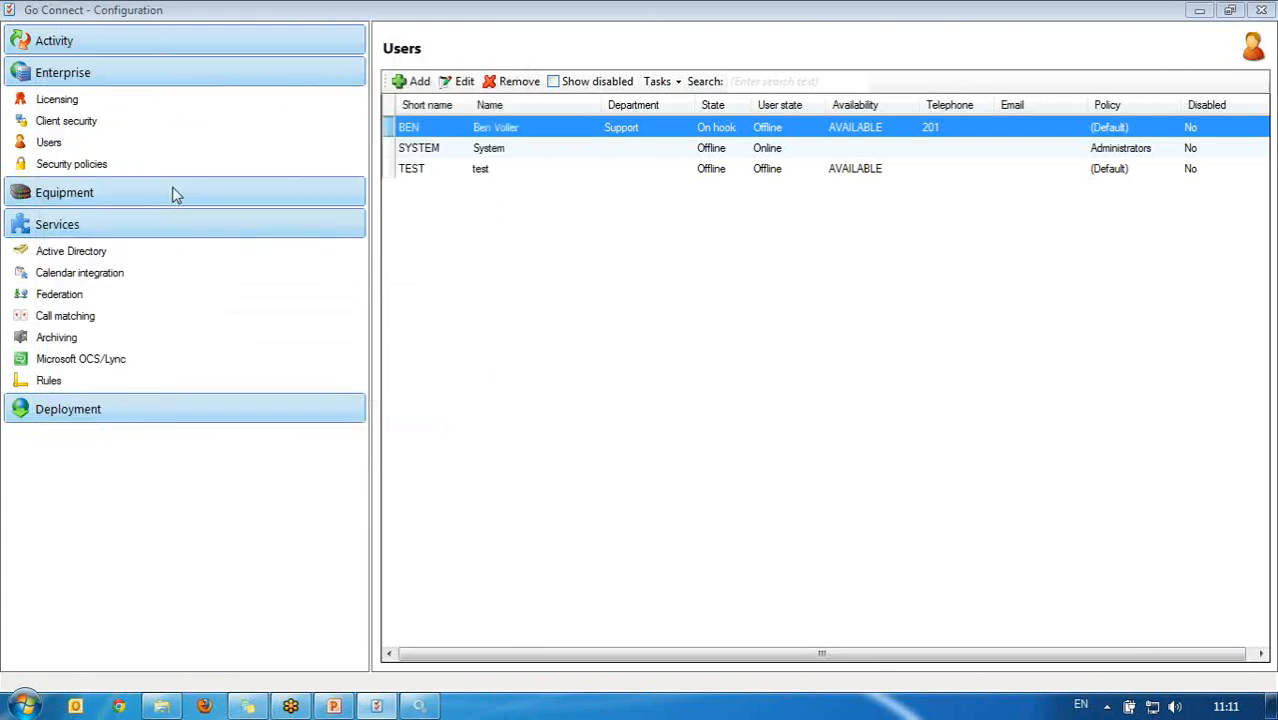
# Step: Show the Federation page, which lists trusted direct server 10.0.0.1 and federation disallowed
pyautogui.click(117, 304)
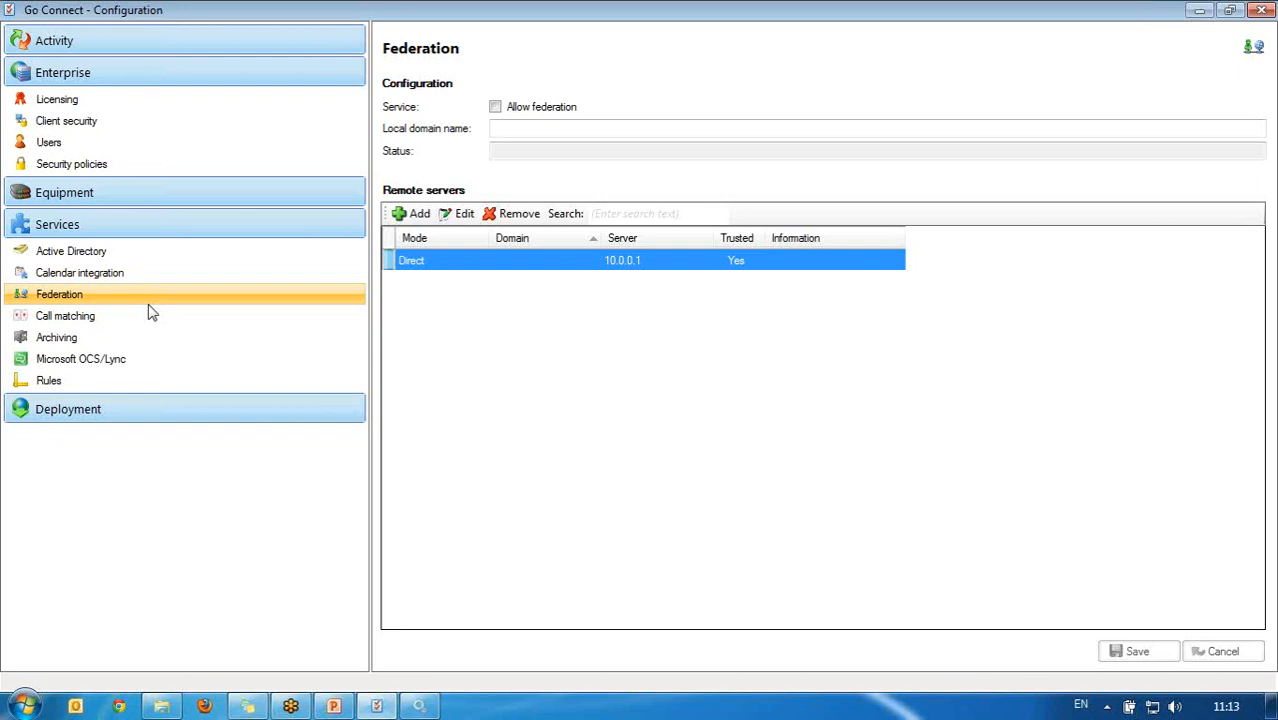
# Step: Set local domain 'testing', add direct server 1.2.3.4, allow federation, and save
pyautogui.click(533, 127)
pyautogui.write('tes')
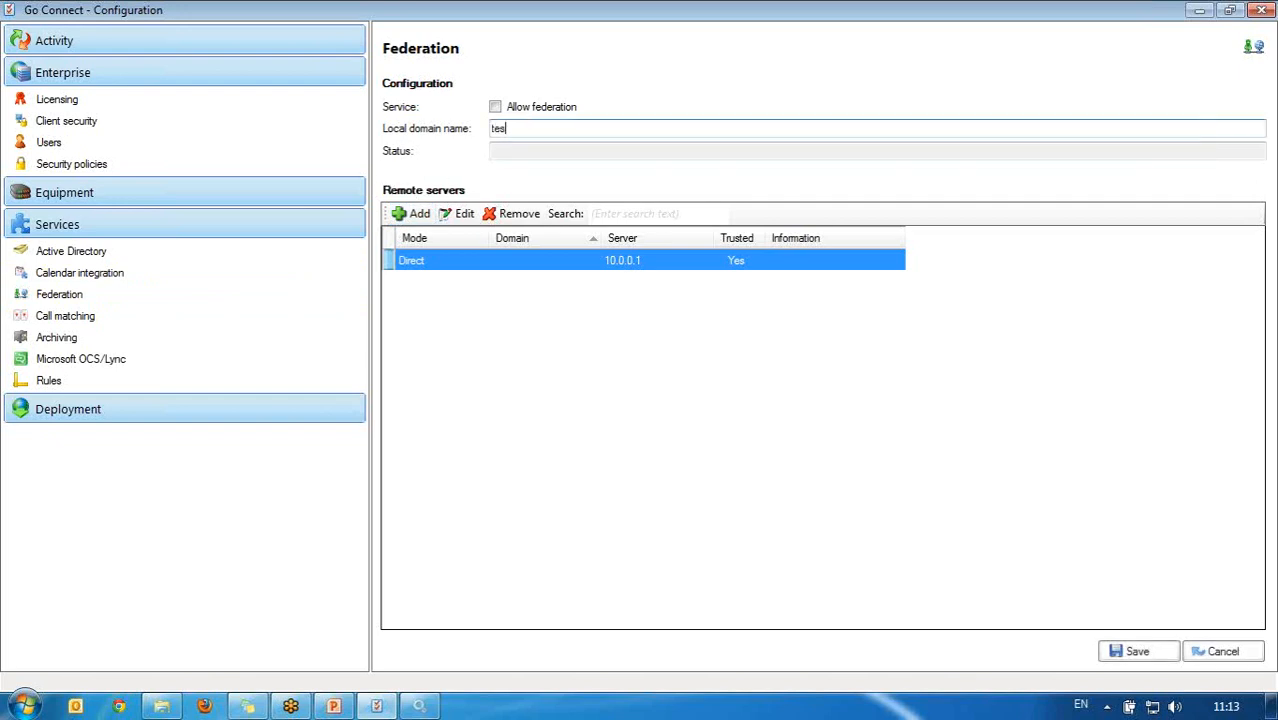
pyautogui.write('ting')
pyautogui.click(418, 214)
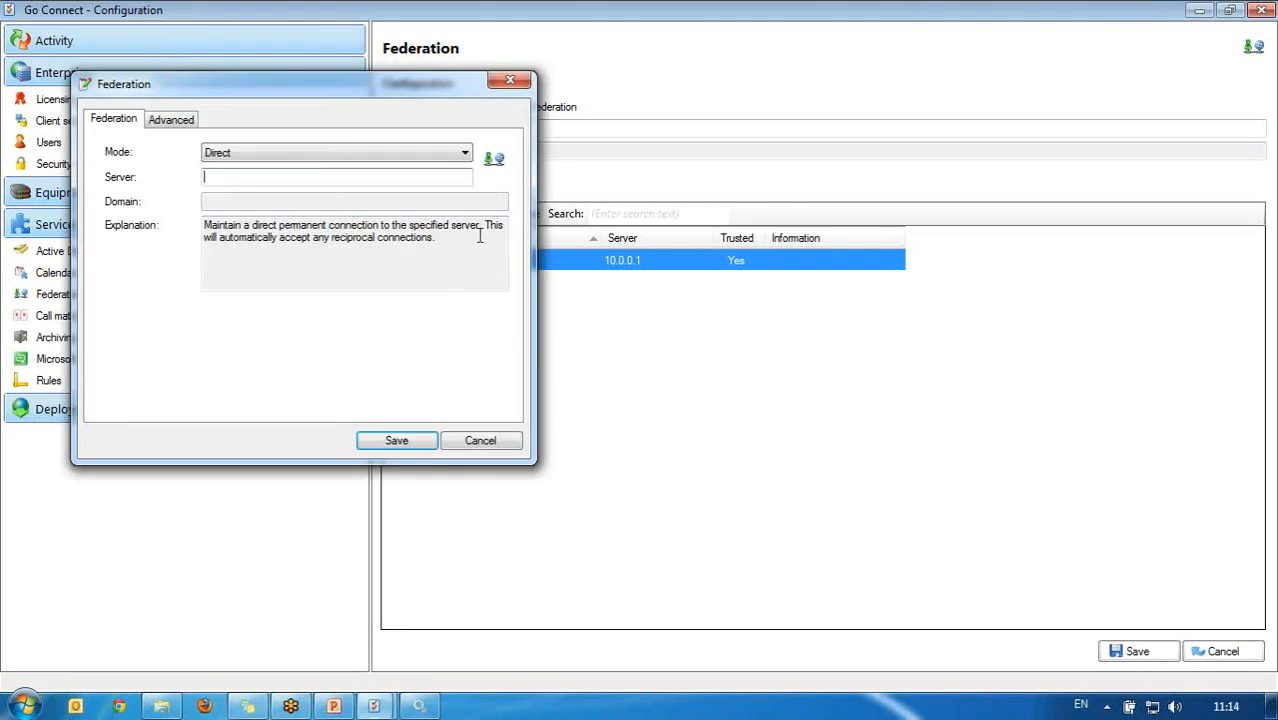
pyautogui.write('1.2.3.4')
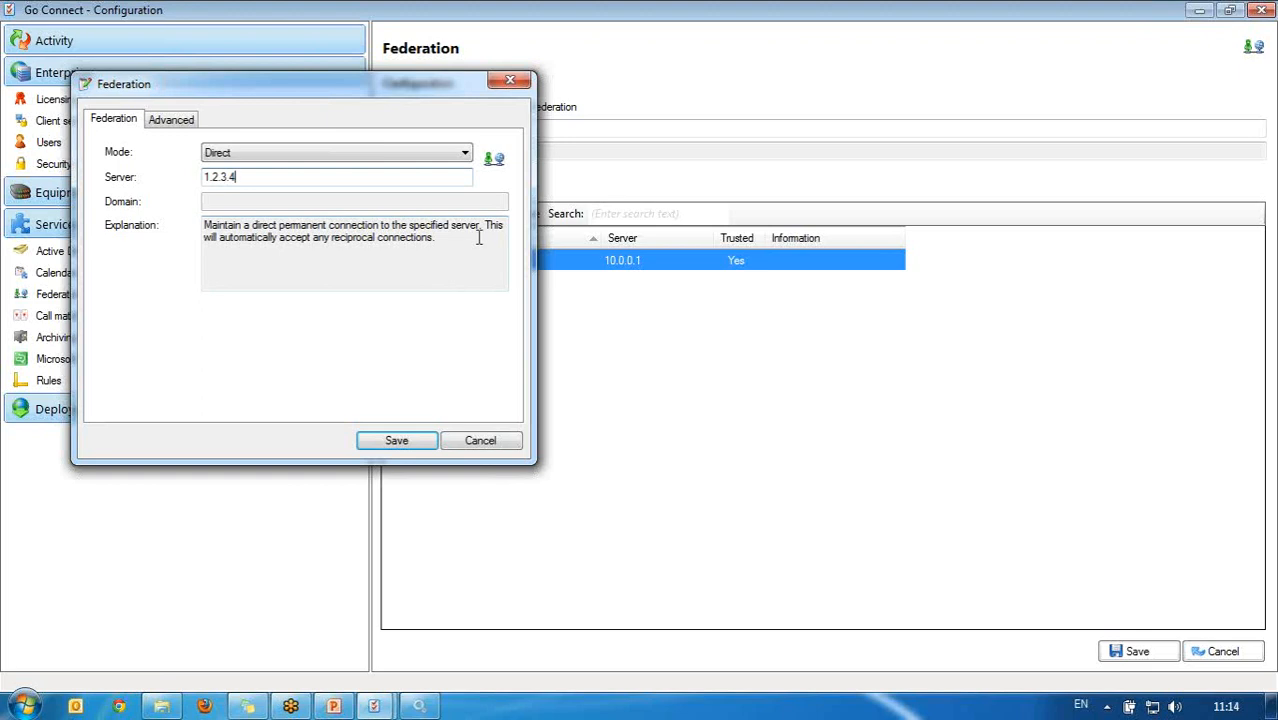
pyautogui.click(405, 441)
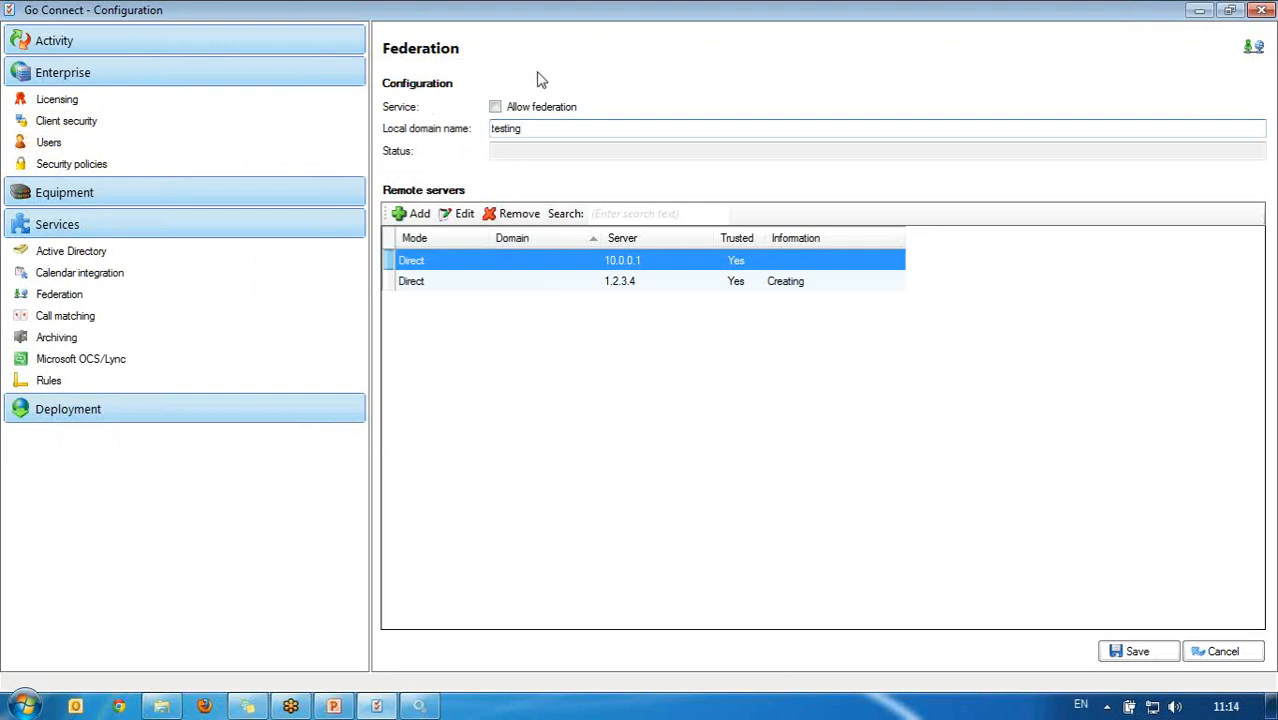
pyautogui.click(495, 107)
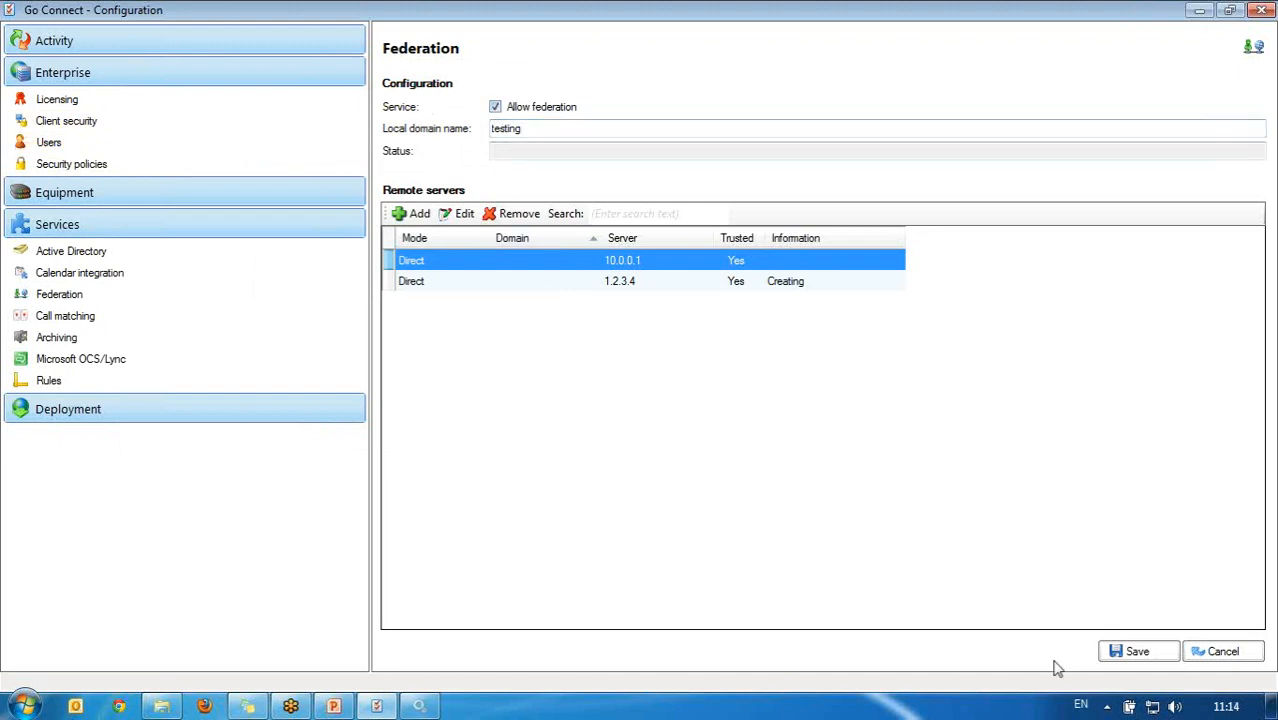
pyautogui.click(1125, 654)
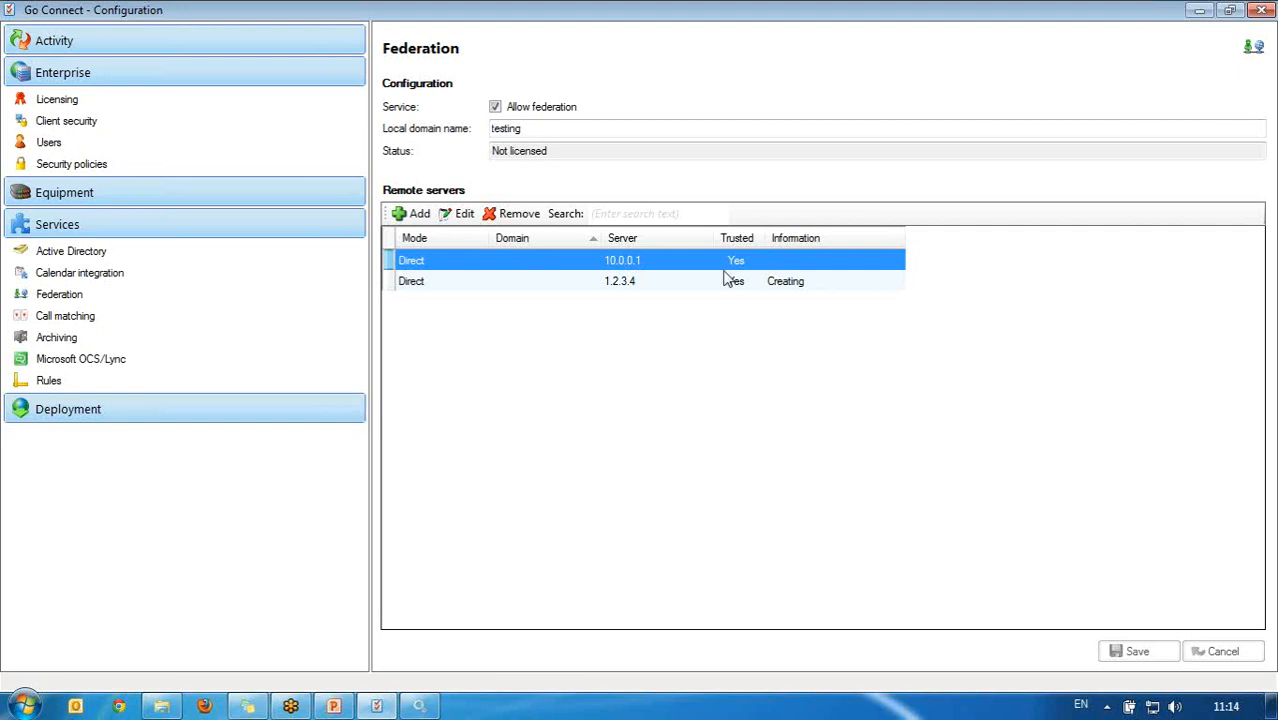
# Step: Review the Demo site's region settings under Equipment, then show the Call matching page
pyautogui.click(180, 193)
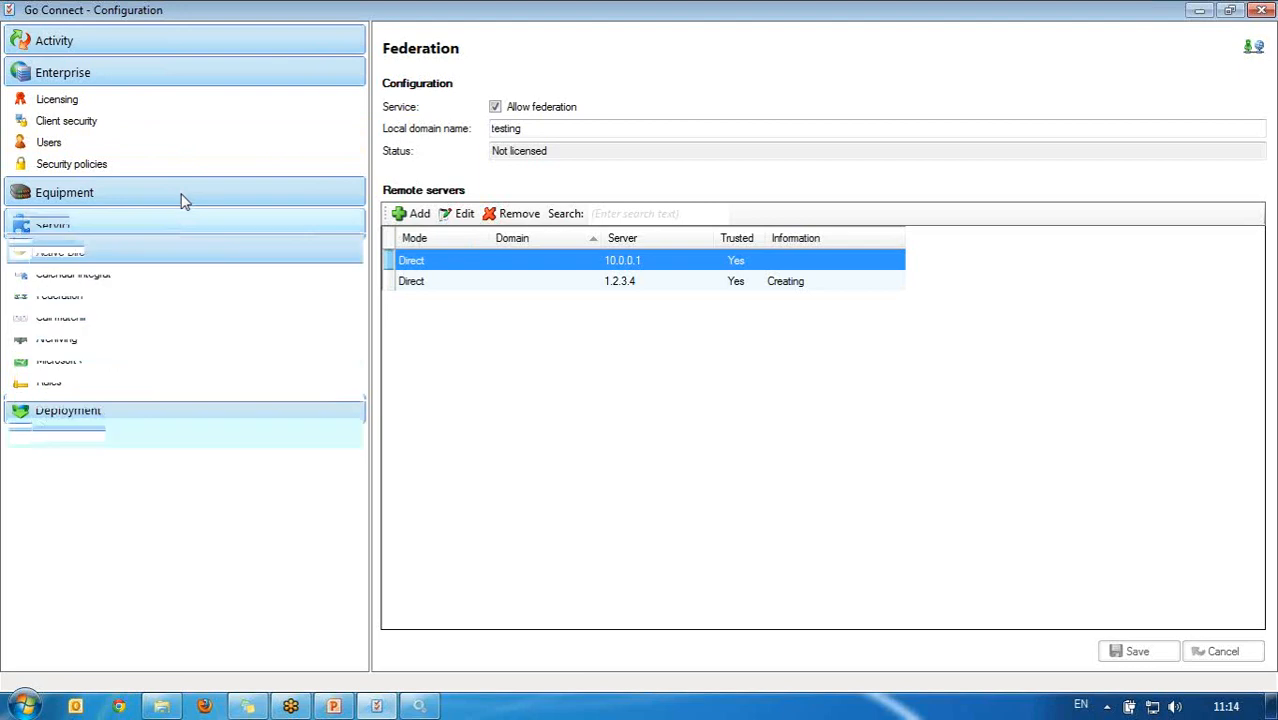
pyautogui.click(21, 222)
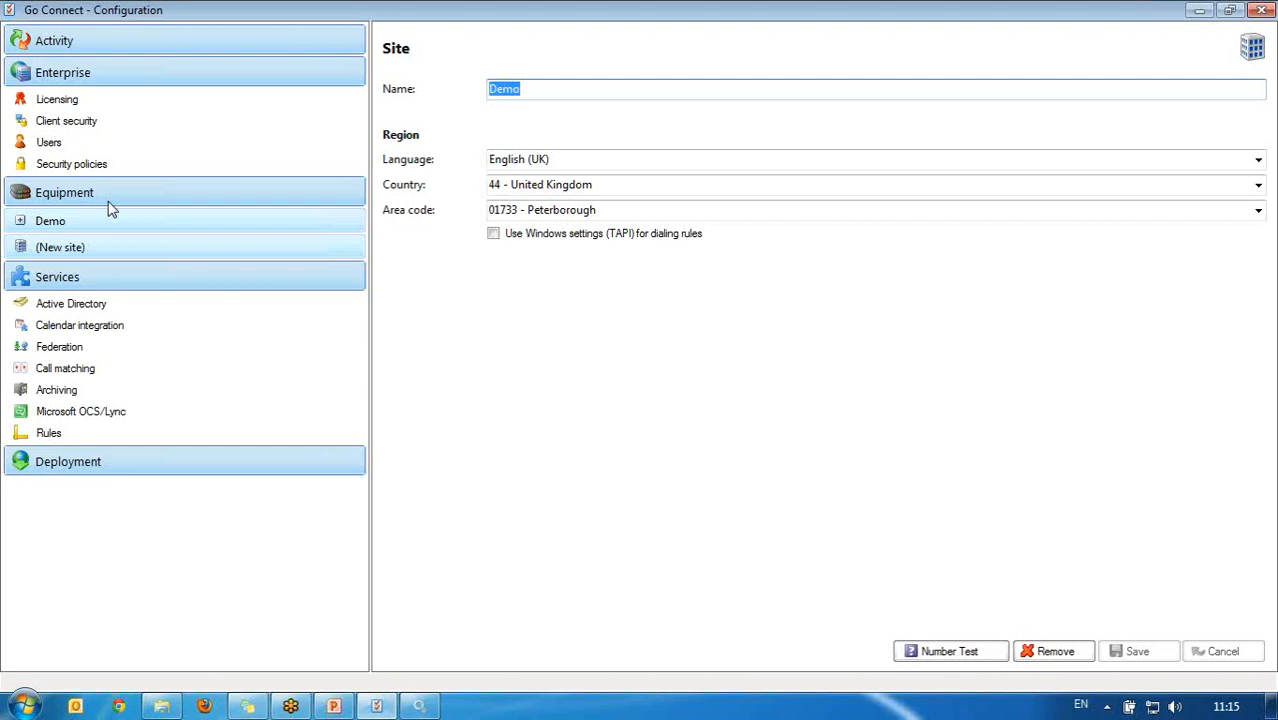
pyautogui.click(70, 370)
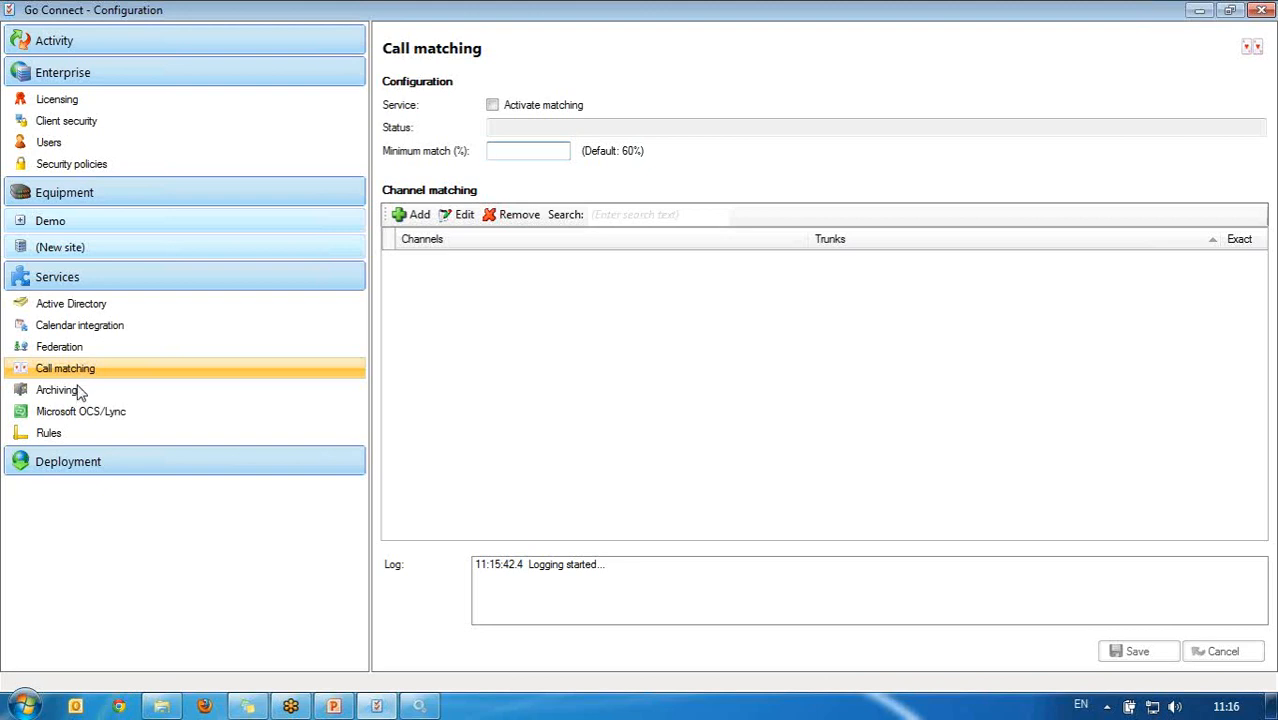
pyautogui.click(82, 392)
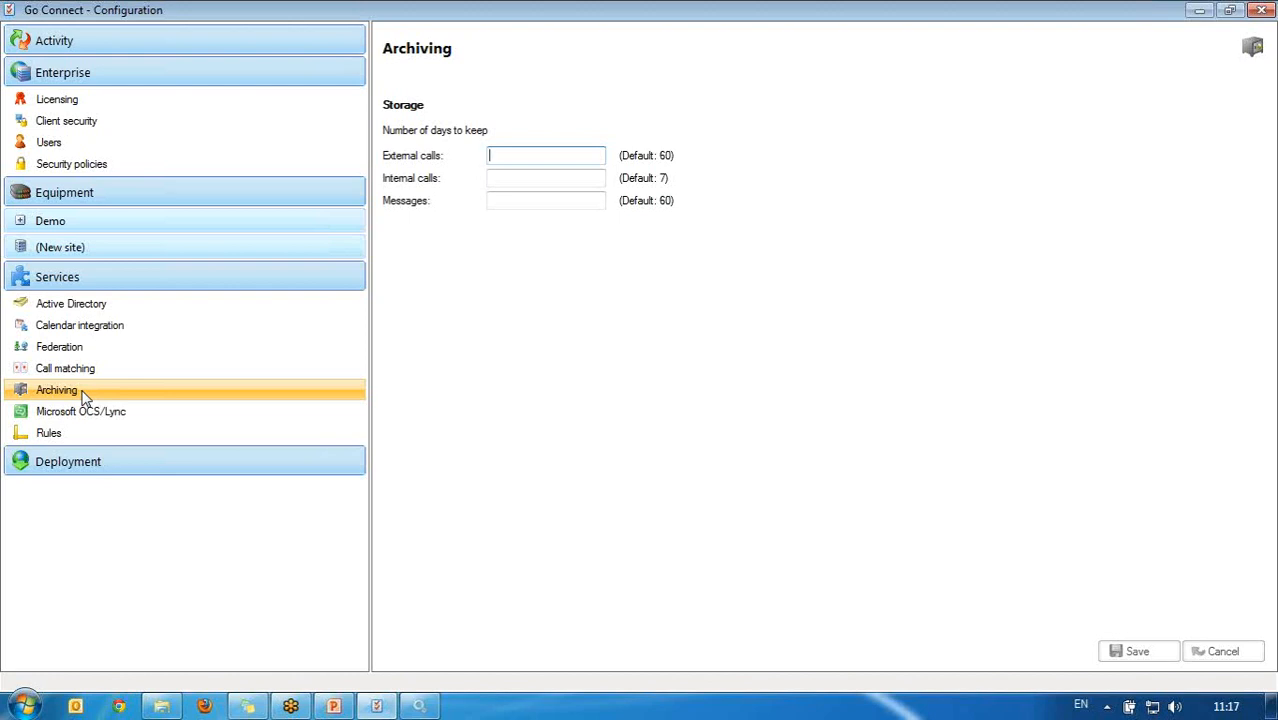
# Step: Show the Microsoft OCS/Lync integration page with its RCC gateway and TCP/TLS port settings
pyautogui.click(164, 413)
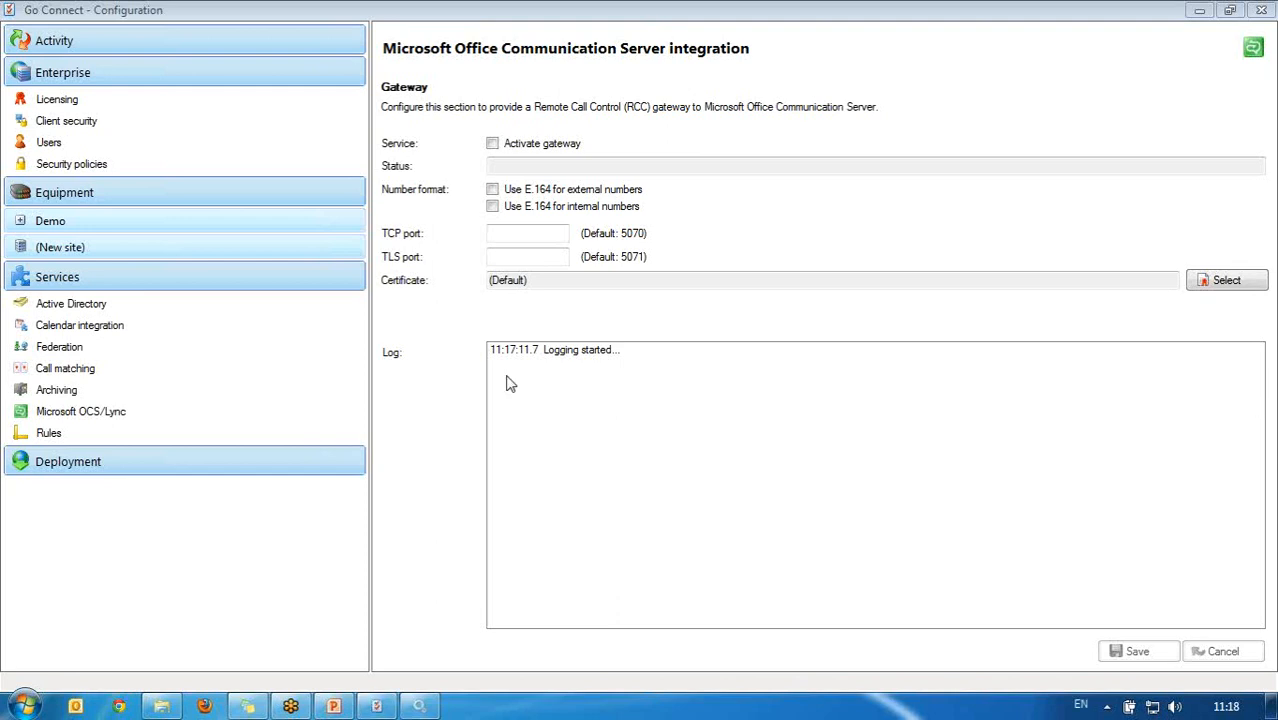
pyautogui.click(240, 434)
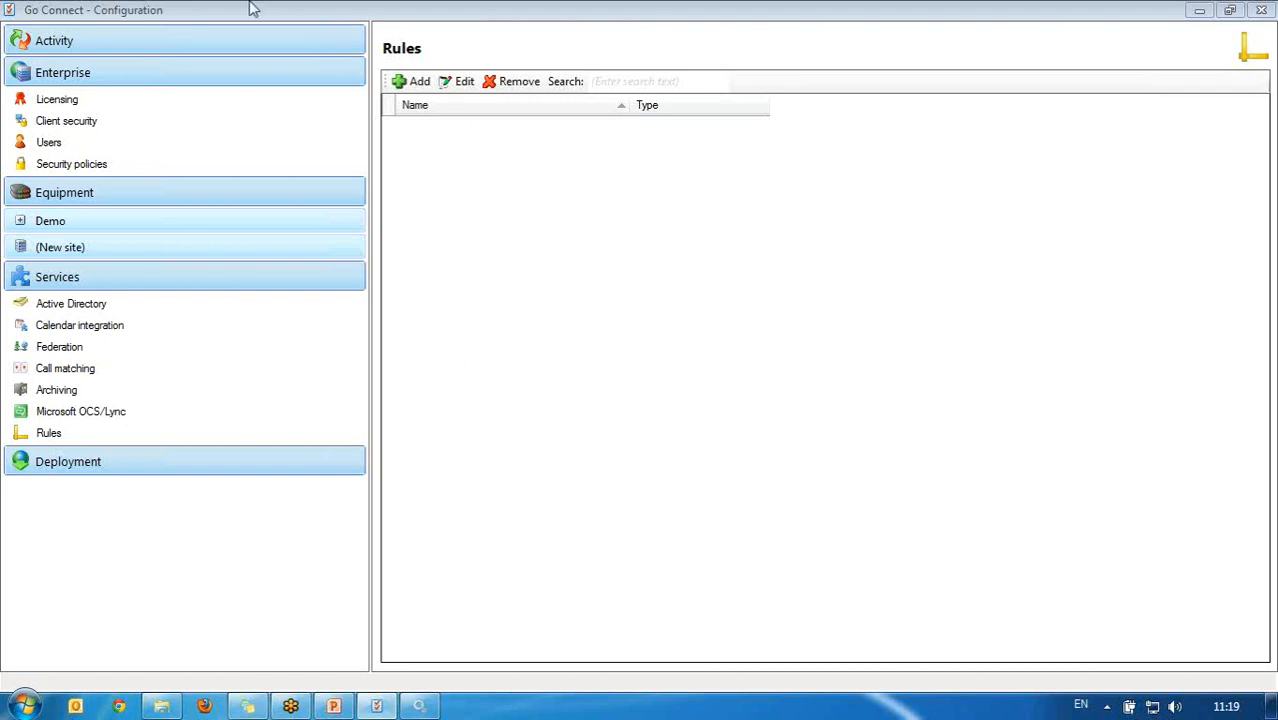
pyautogui.click(405, 88)
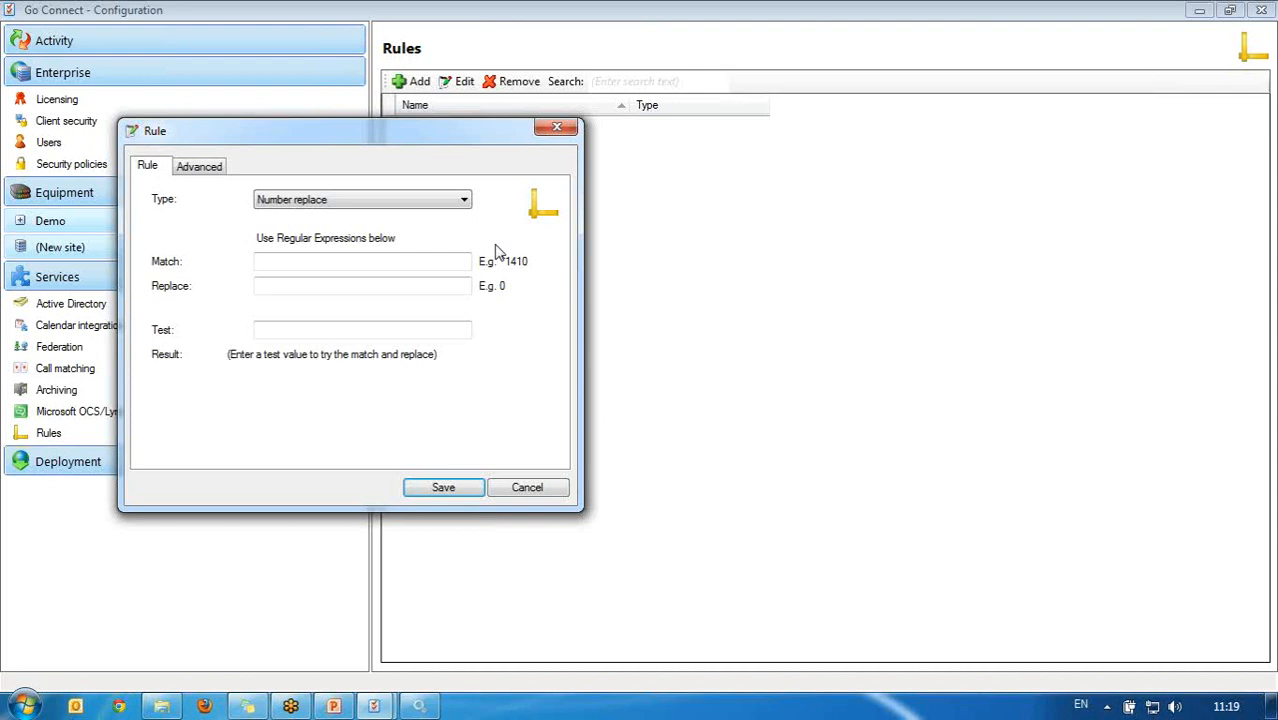
pyautogui.click(391, 262)
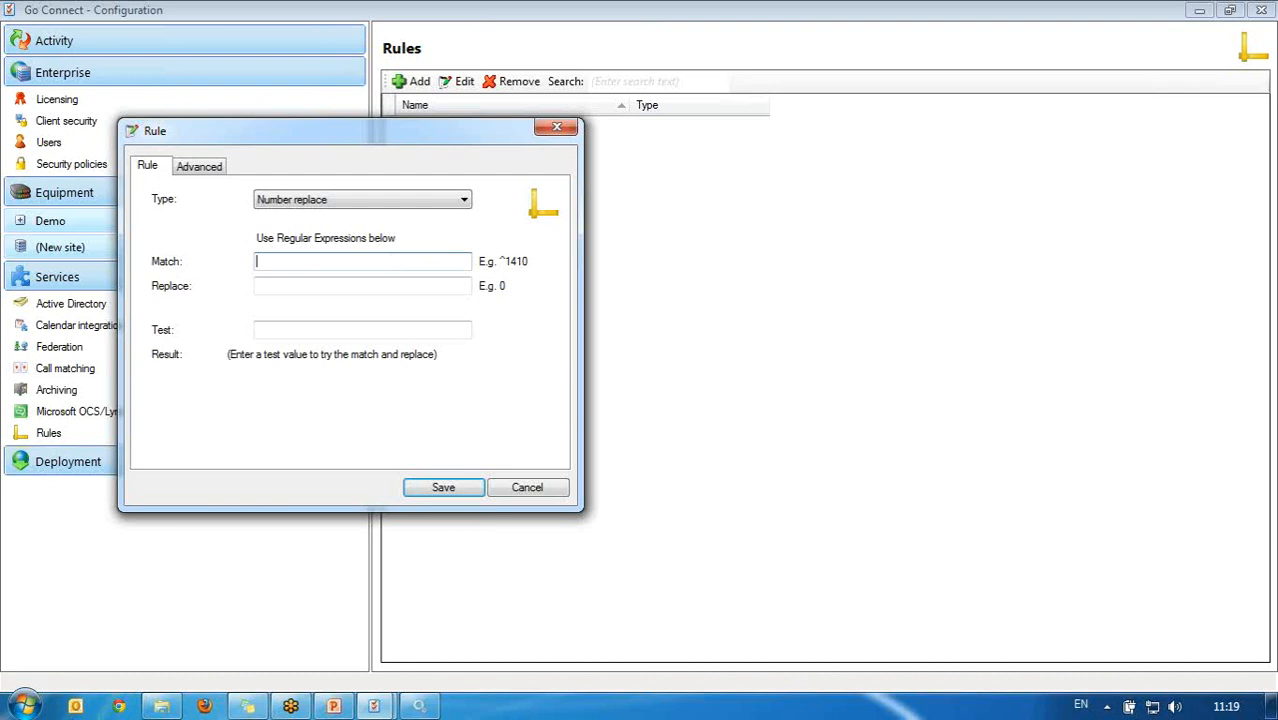
pyautogui.write('^1410')
pyautogui.press('Tab')
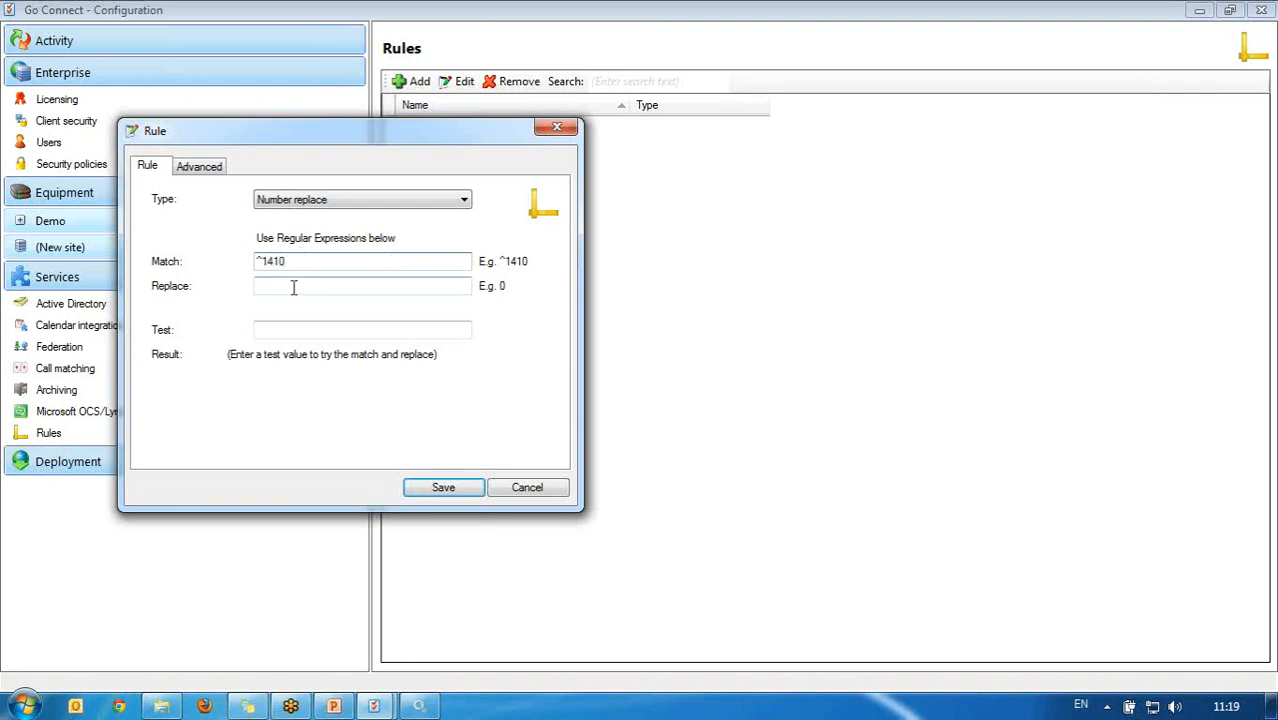
pyautogui.click(330, 330)
pyautogui.write('14')
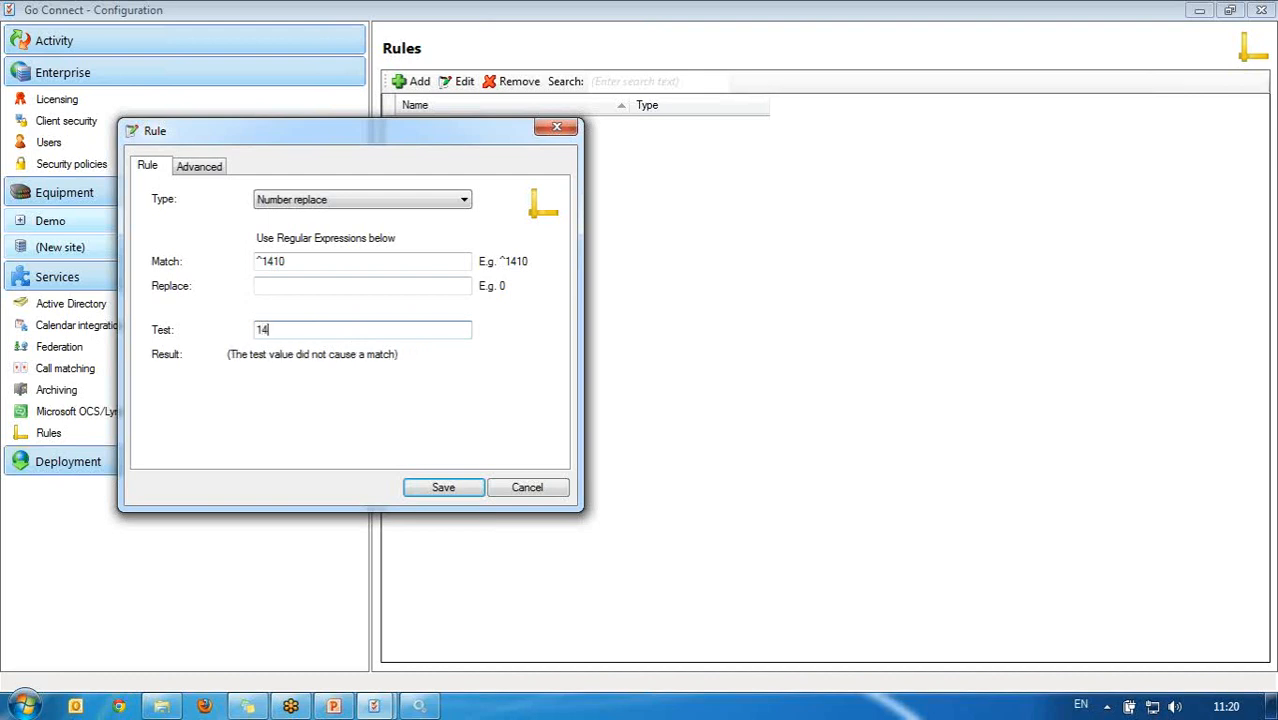
pyautogui.write('10')
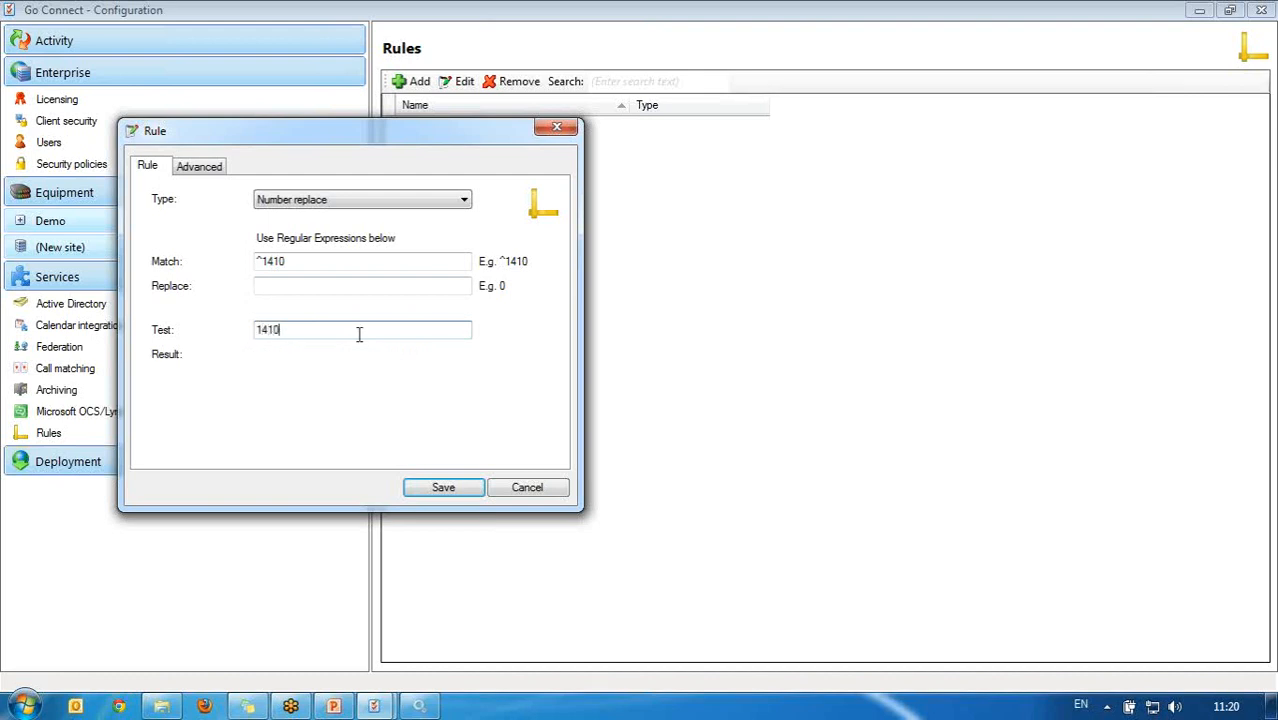
# Step: Cancel the unsaved rule and show the Deployment Computers list, collapsing Services and Enterprise
pyautogui.click(528, 488)
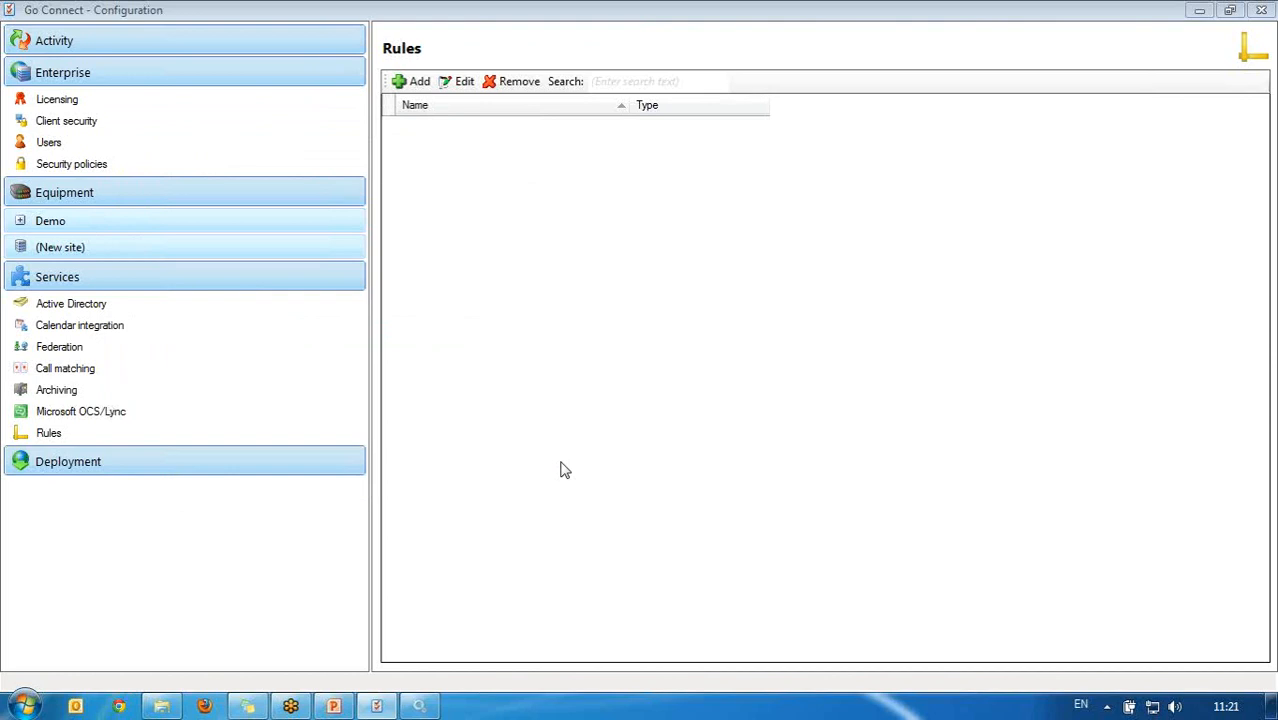
pyautogui.click(156, 466)
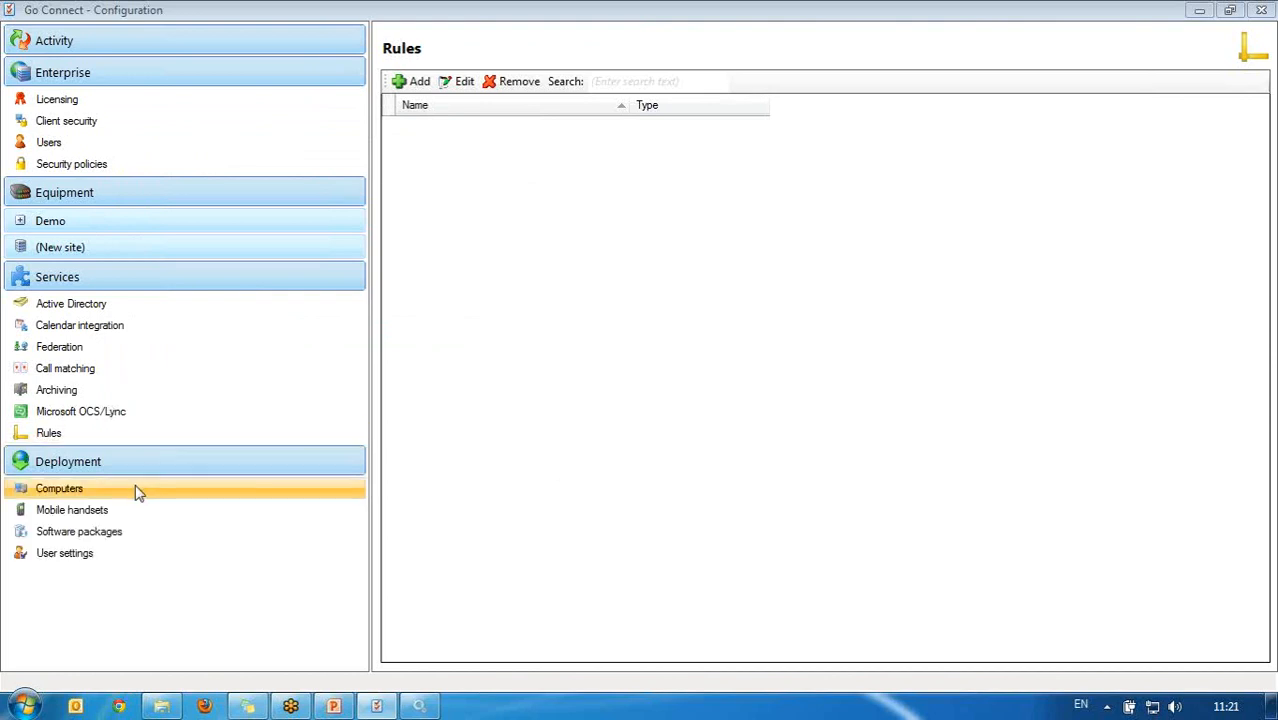
pyautogui.click(155, 287)
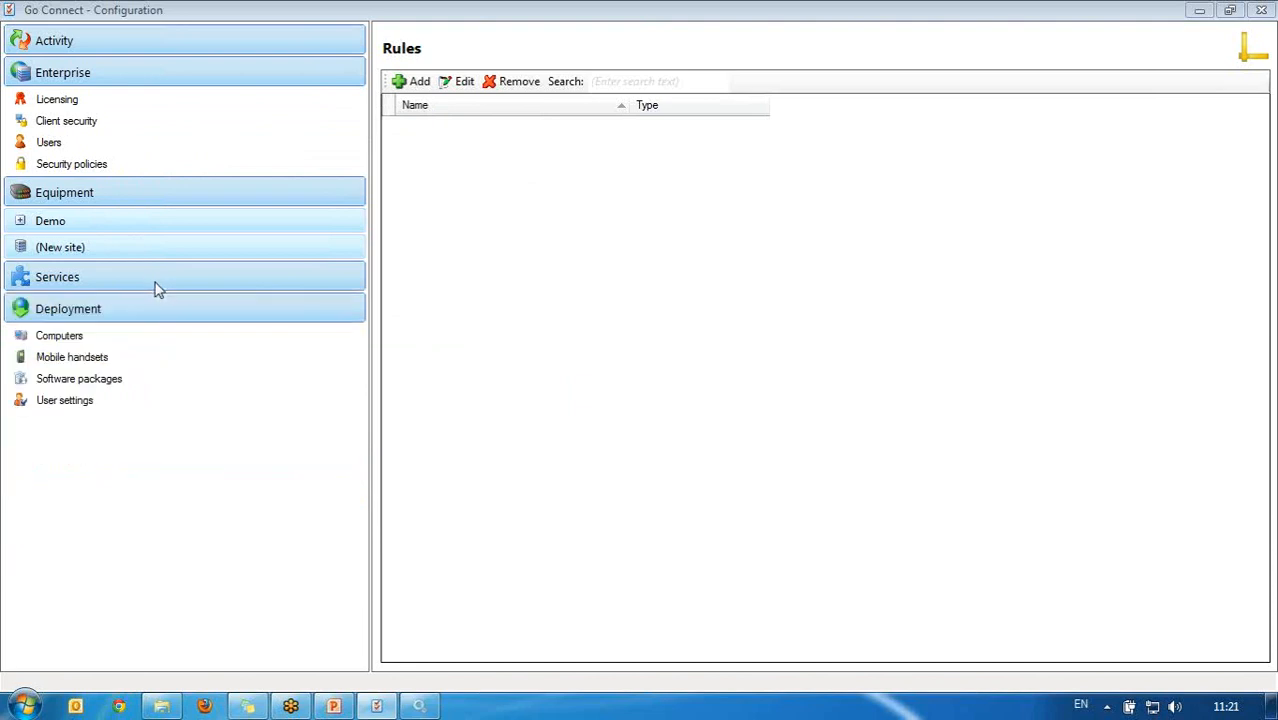
pyautogui.click(224, 73)
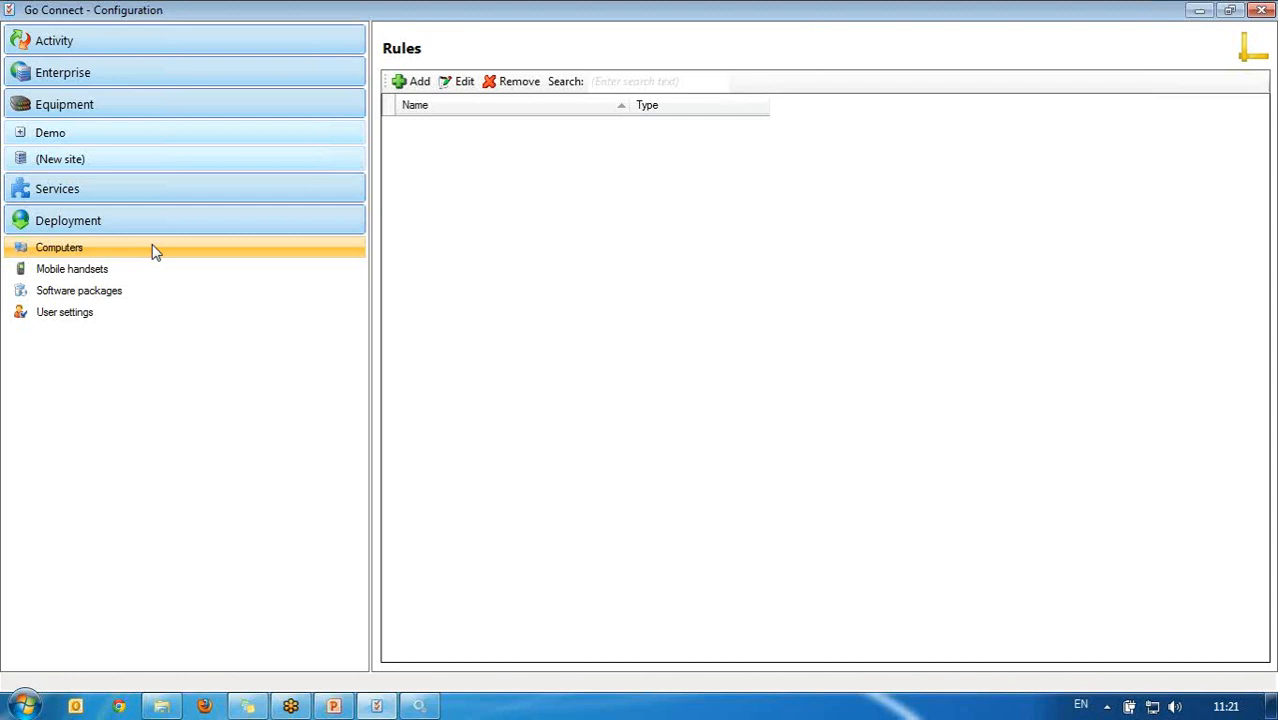
pyautogui.click(198, 268)
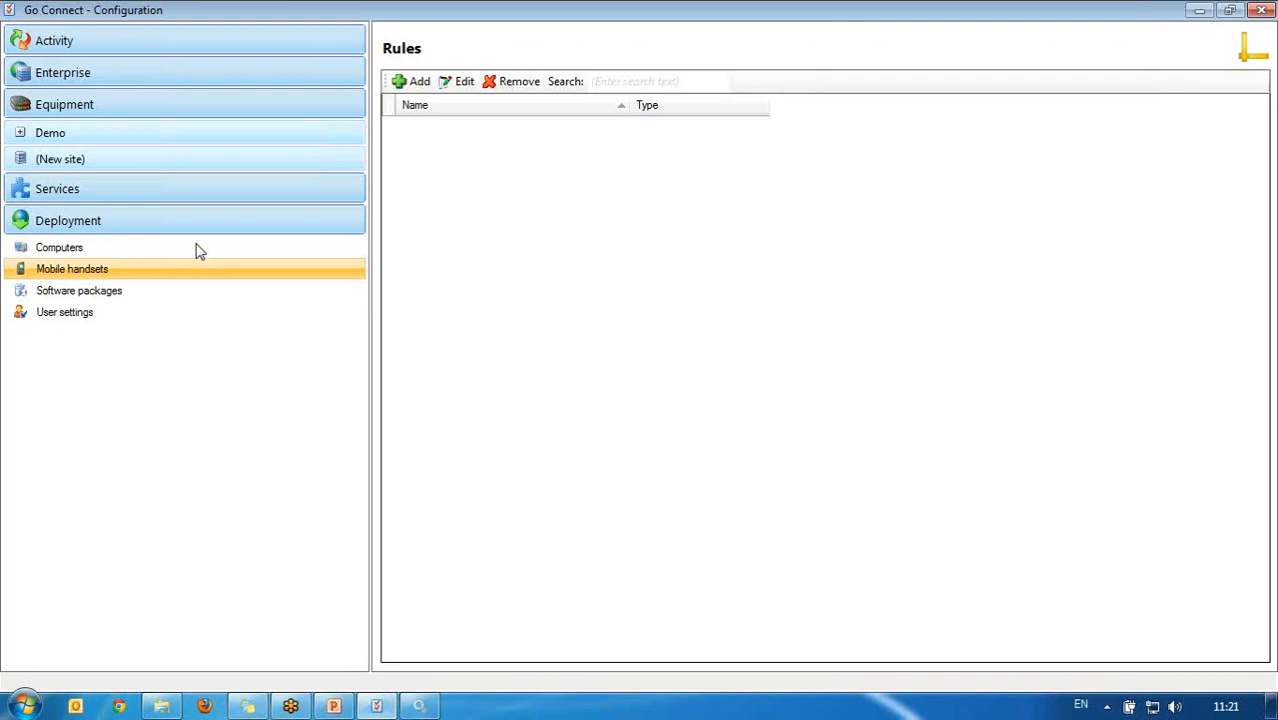
pyautogui.click(138, 255)
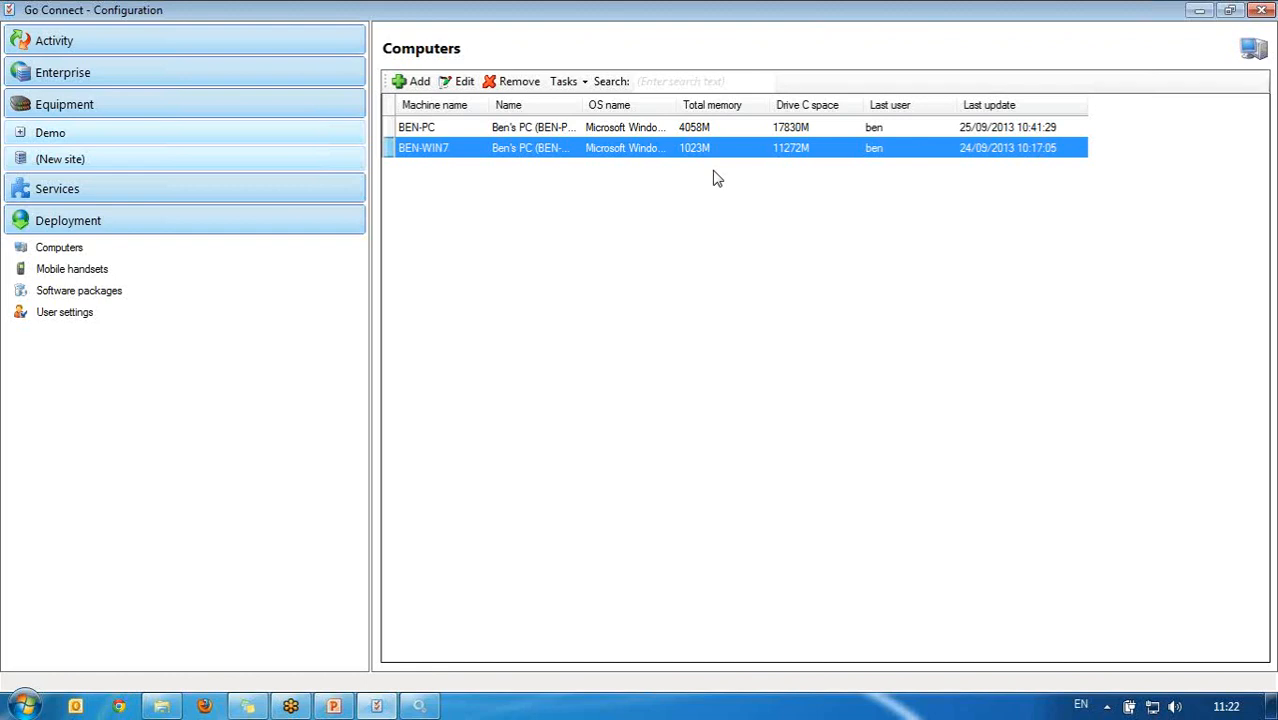
pyautogui.click(727, 130)
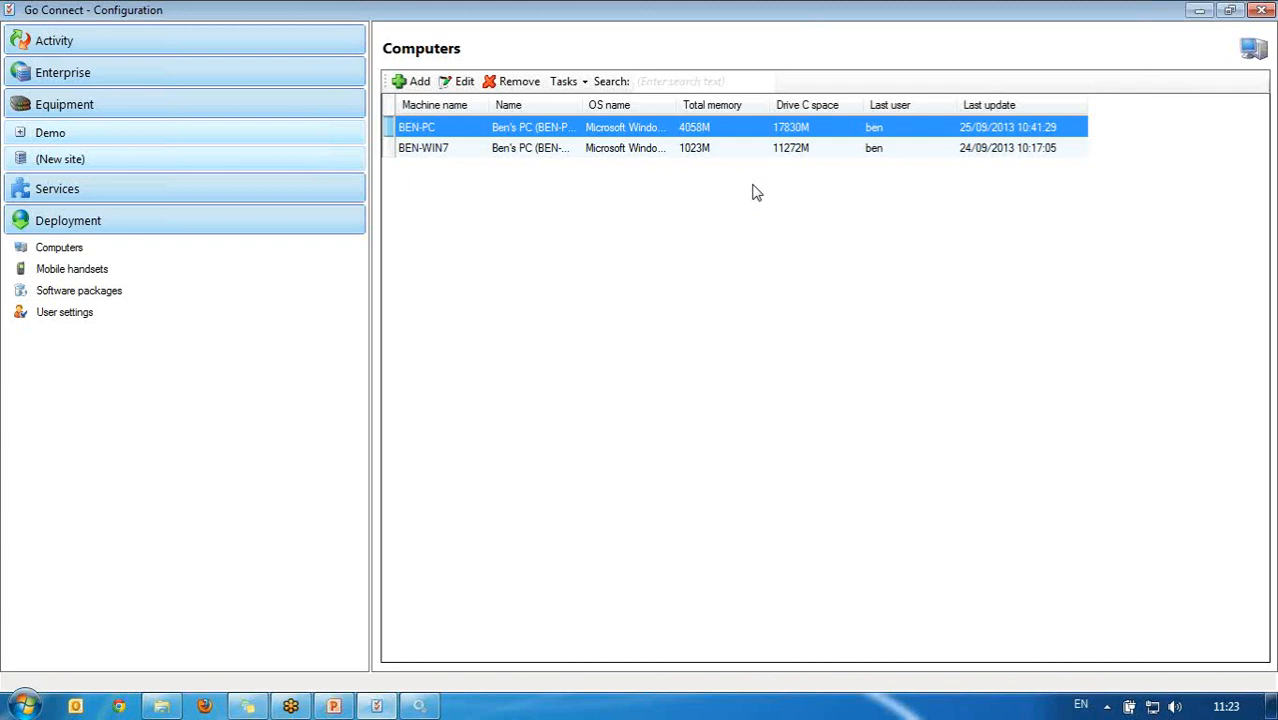
# Step: Create and save a new software package with short name REE
pyautogui.click(210, 297)
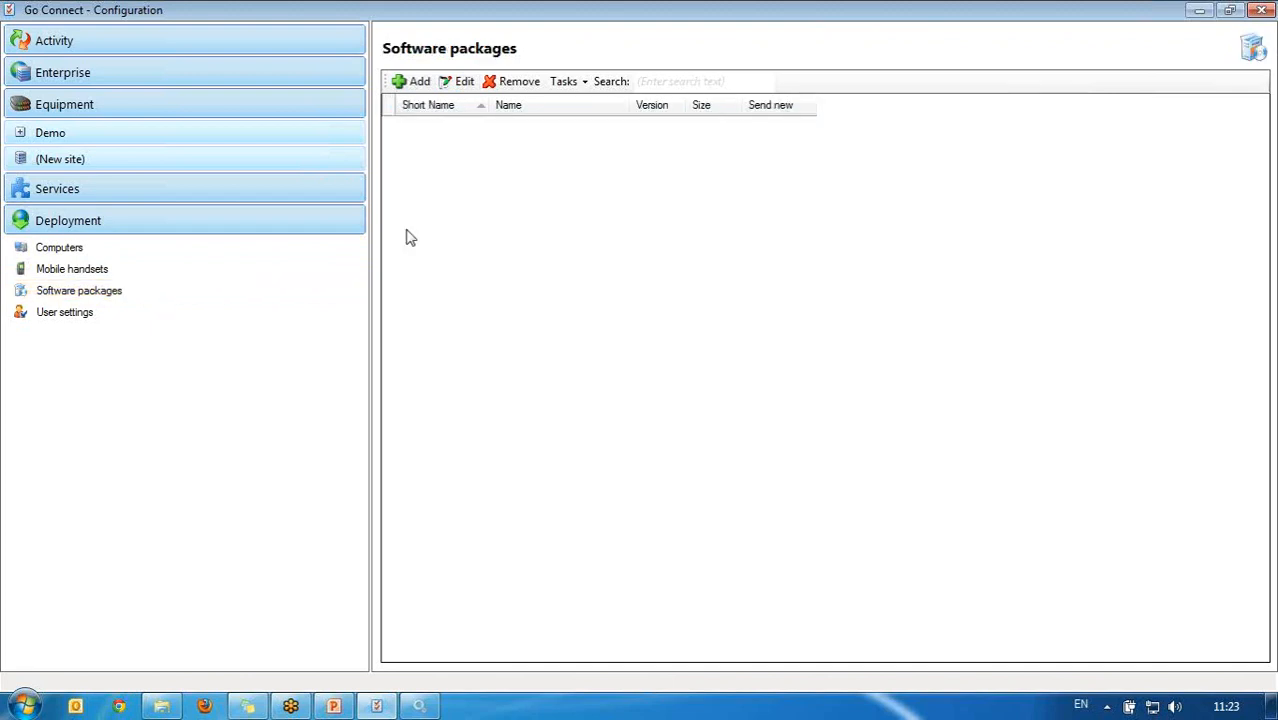
pyautogui.click(412, 82)
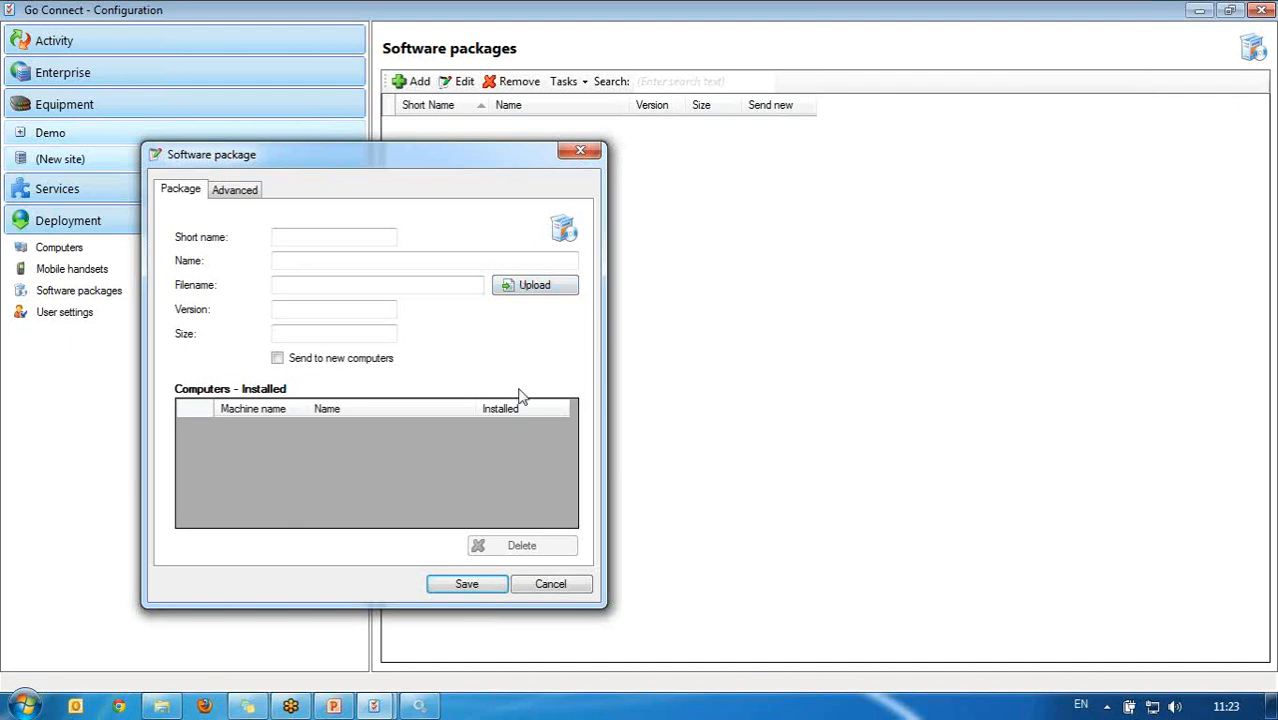
pyautogui.click(344, 240)
pyautogui.write('ree')
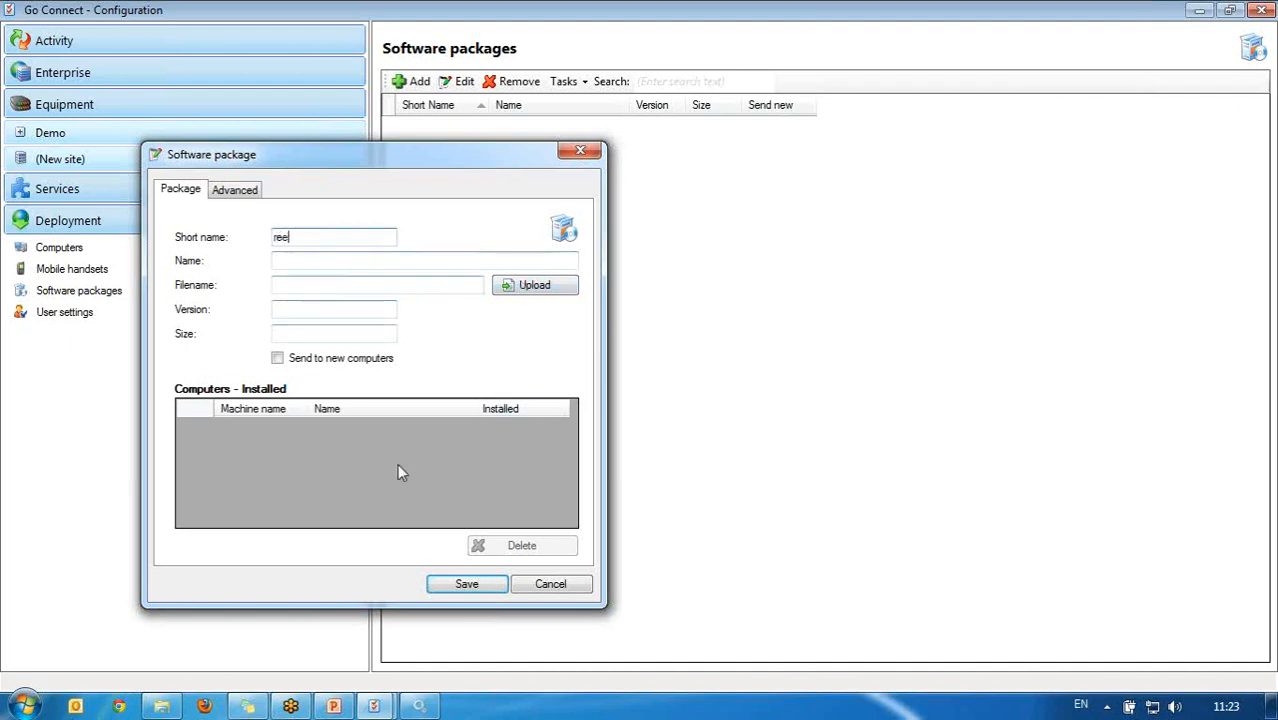
pyautogui.click(474, 587)
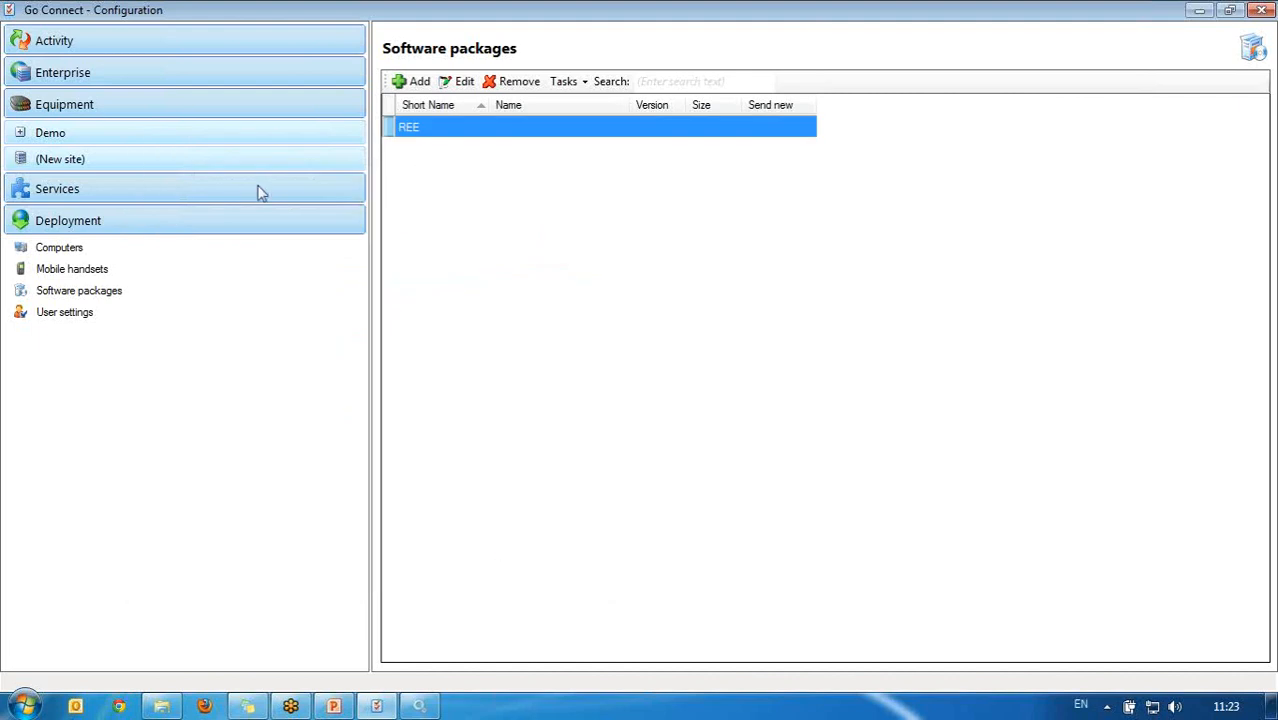
# Step: Send the REE package to both deployed computers, then return to Software packages
pyautogui.click(146, 254)
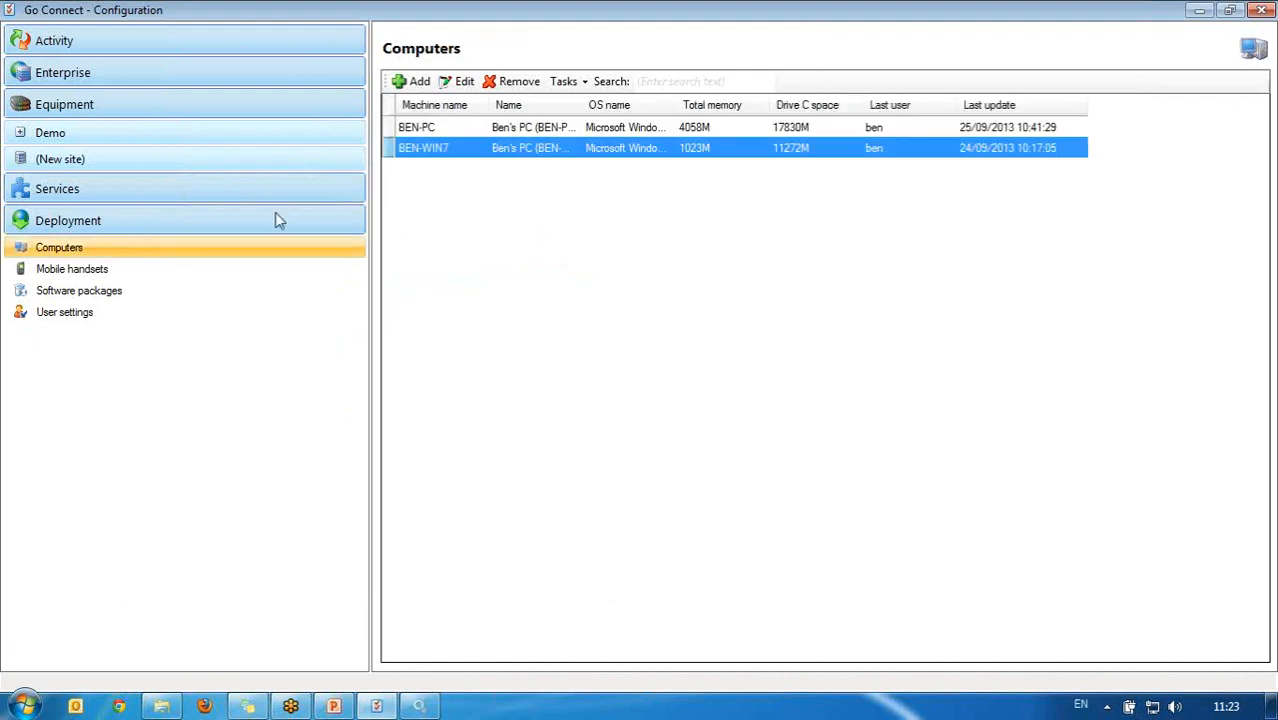
pyautogui.keyDown('ctrl'); pyautogui.click(460, 130); pyautogui.keyUp('ctrl')
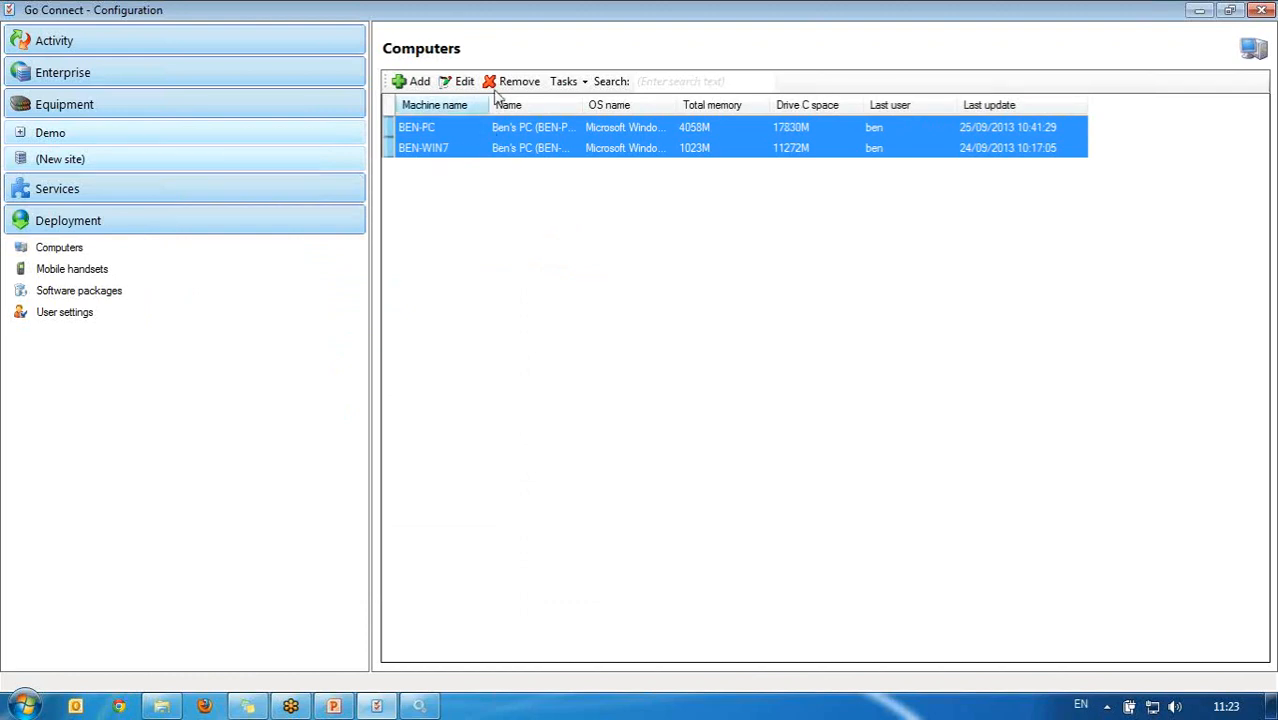
pyautogui.click(565, 81)
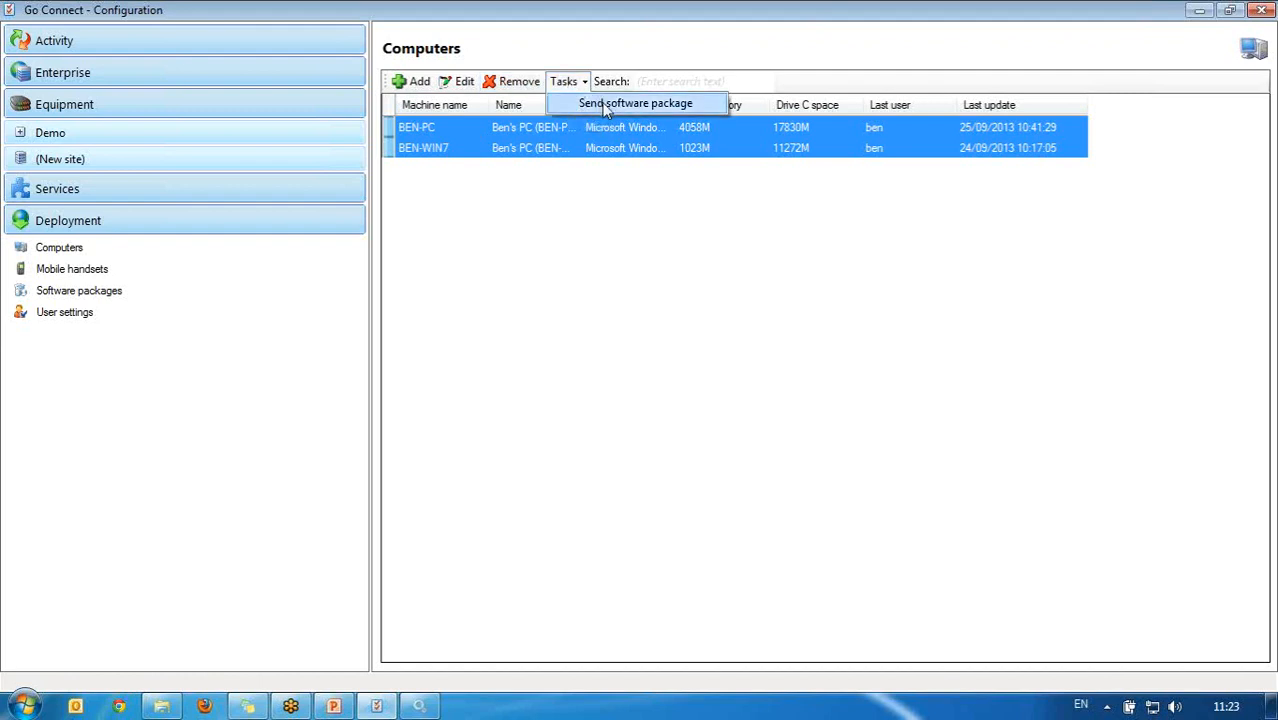
pyautogui.click(605, 105)
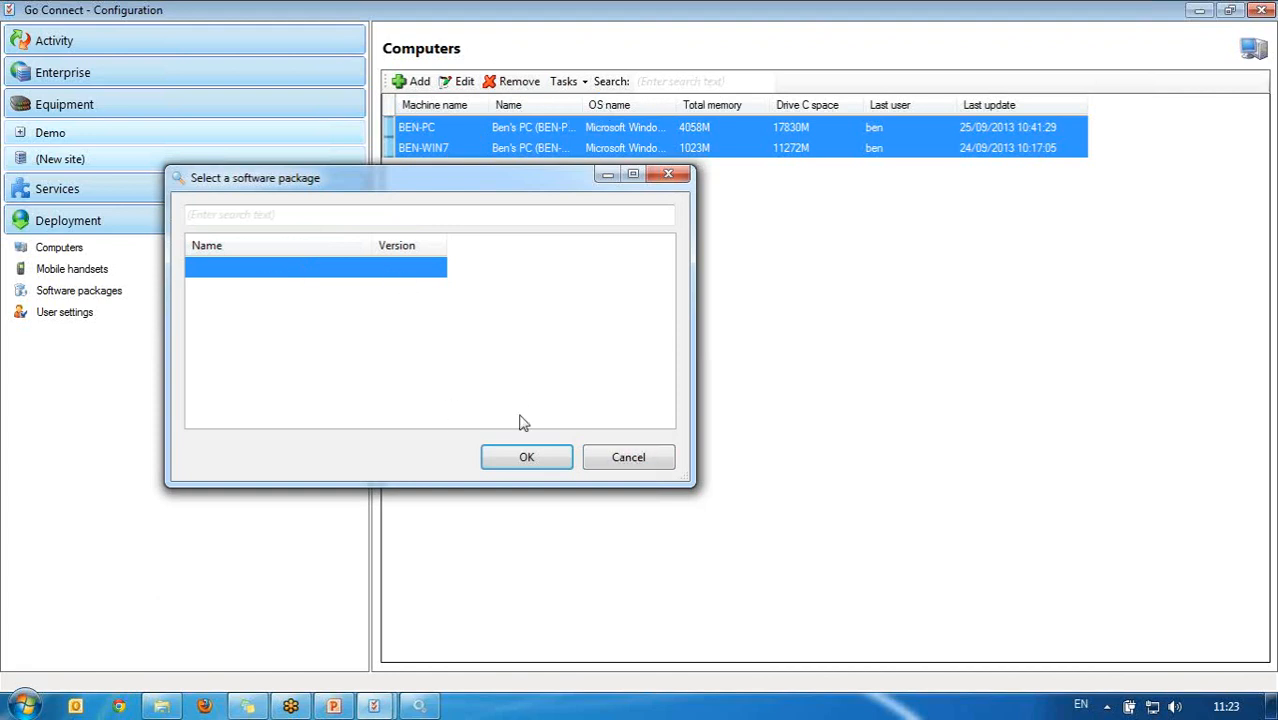
pyautogui.click(512, 456)
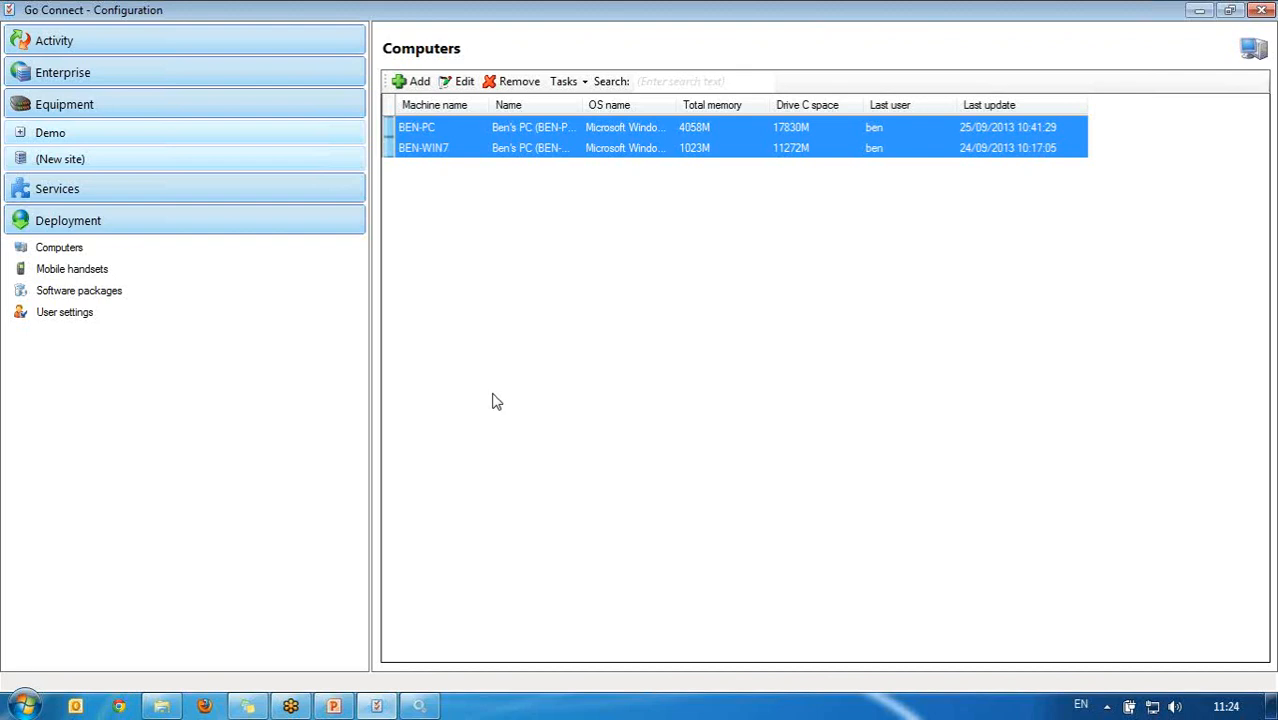
pyautogui.click(132, 298)
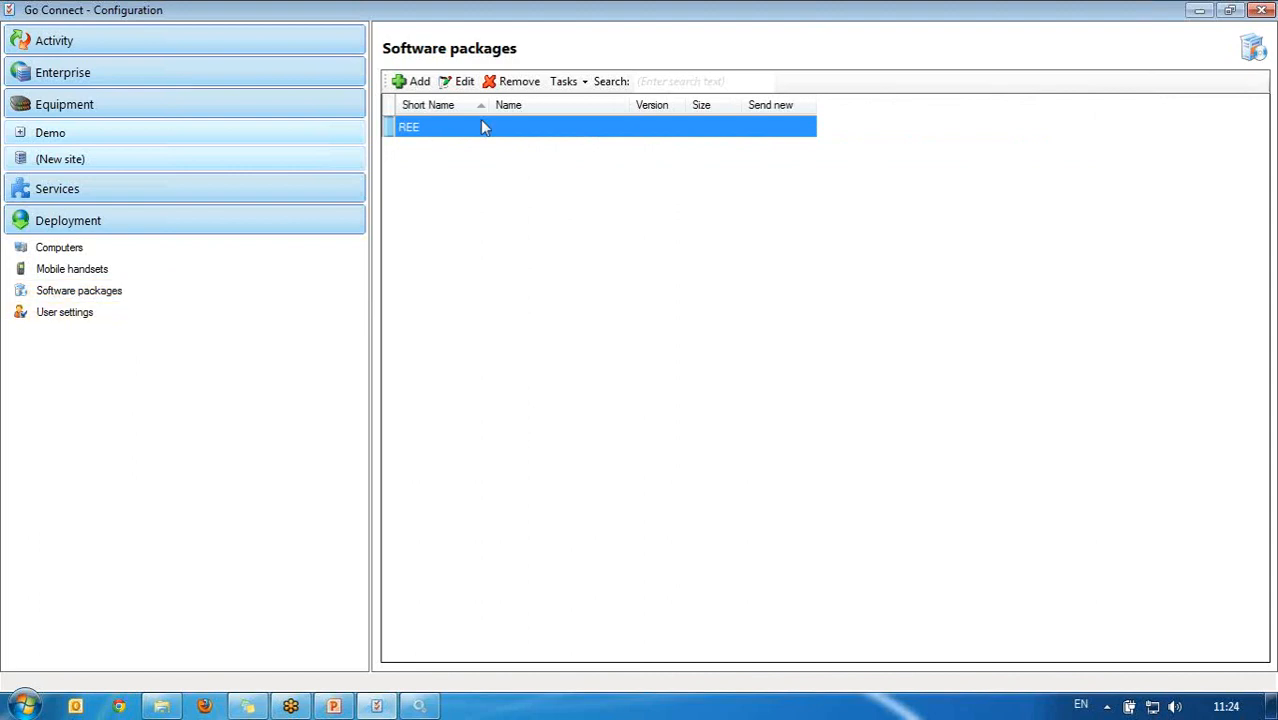
# Step: Show the Deployment User settings page with its two user profiles
pyautogui.click(155, 326)
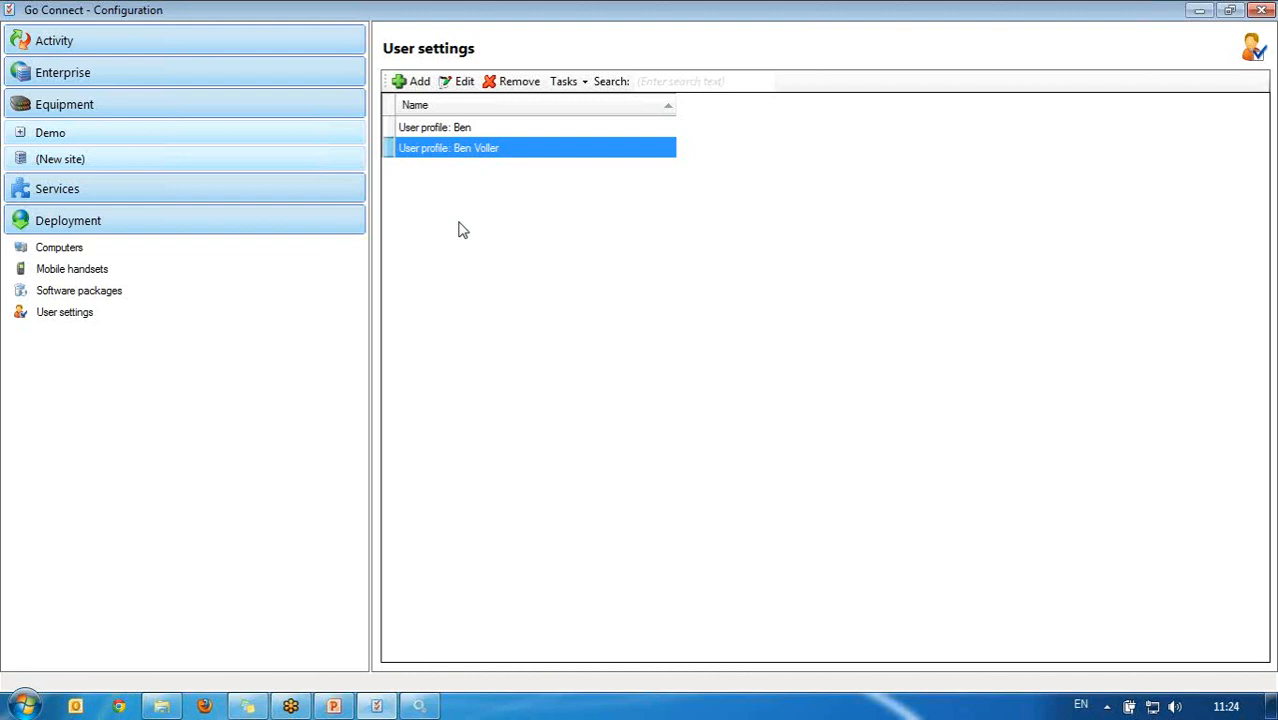
# Step: Launch the Go Connect client by searching 'go con' in the Start menu
pyautogui.click(25, 706)
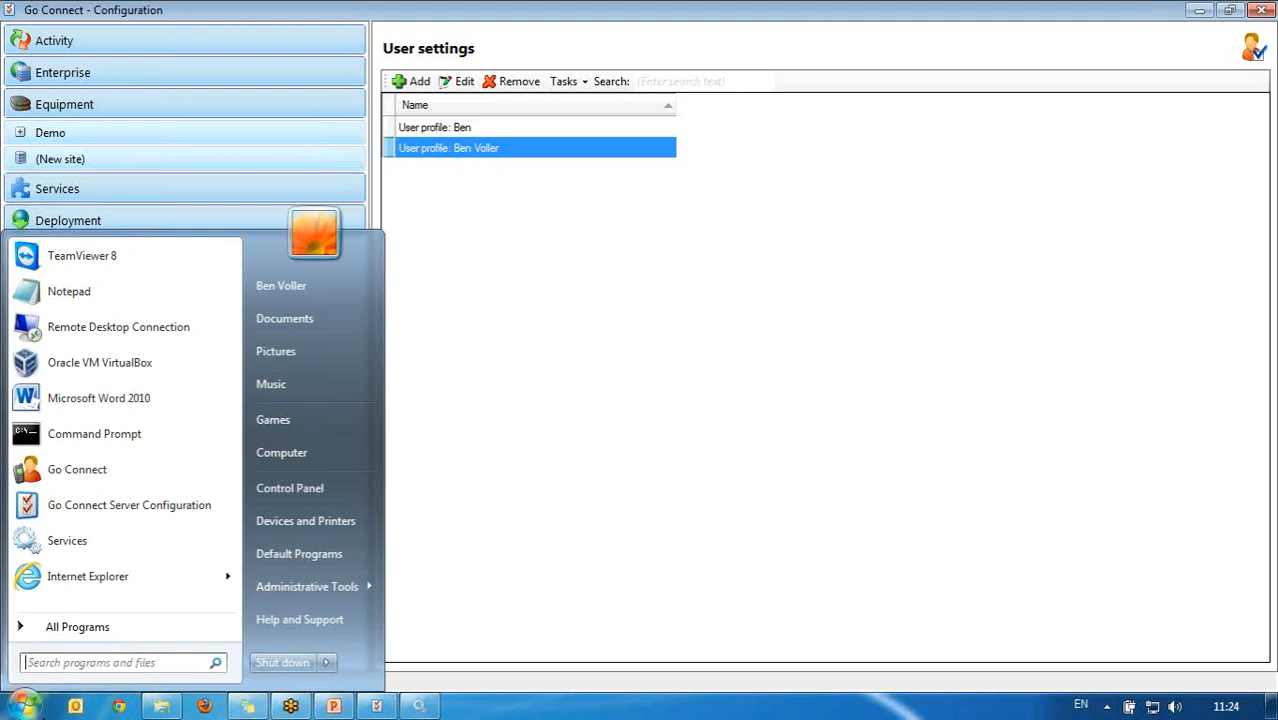
pyautogui.write('go con')
pyautogui.press('Return')
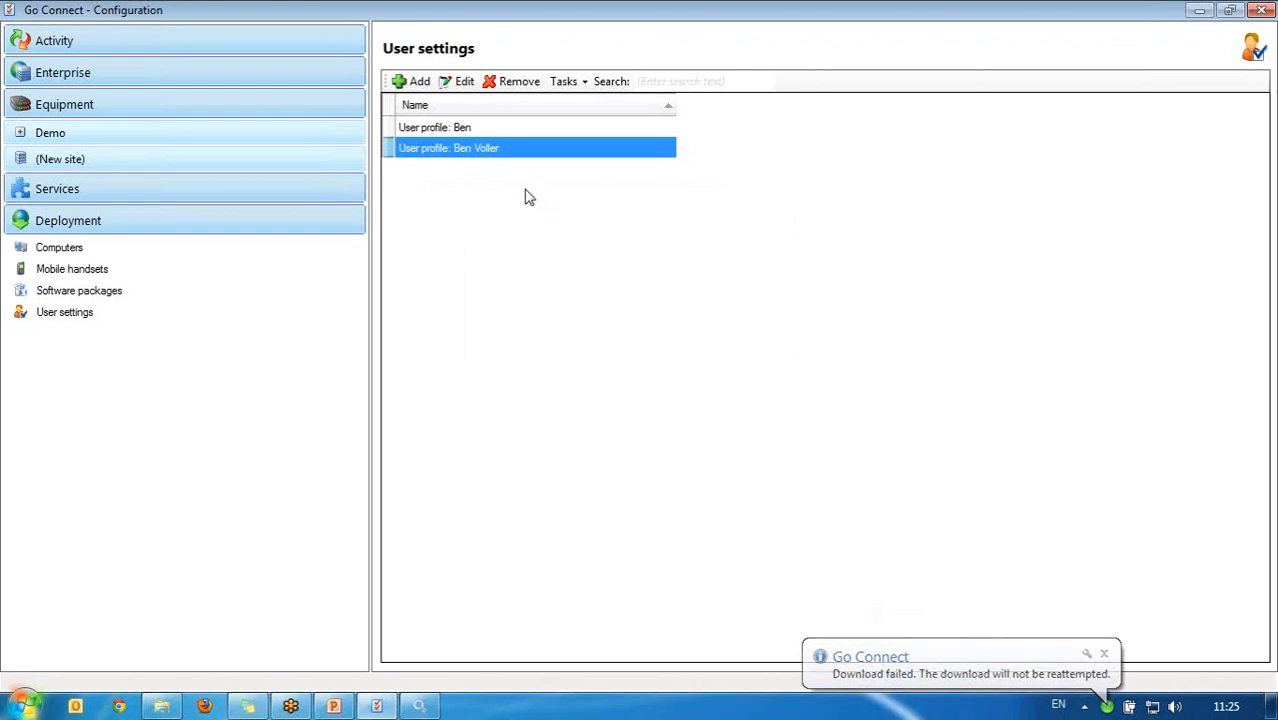
# Step: Select both user profiles and request their removal
pyautogui.click(442, 133)
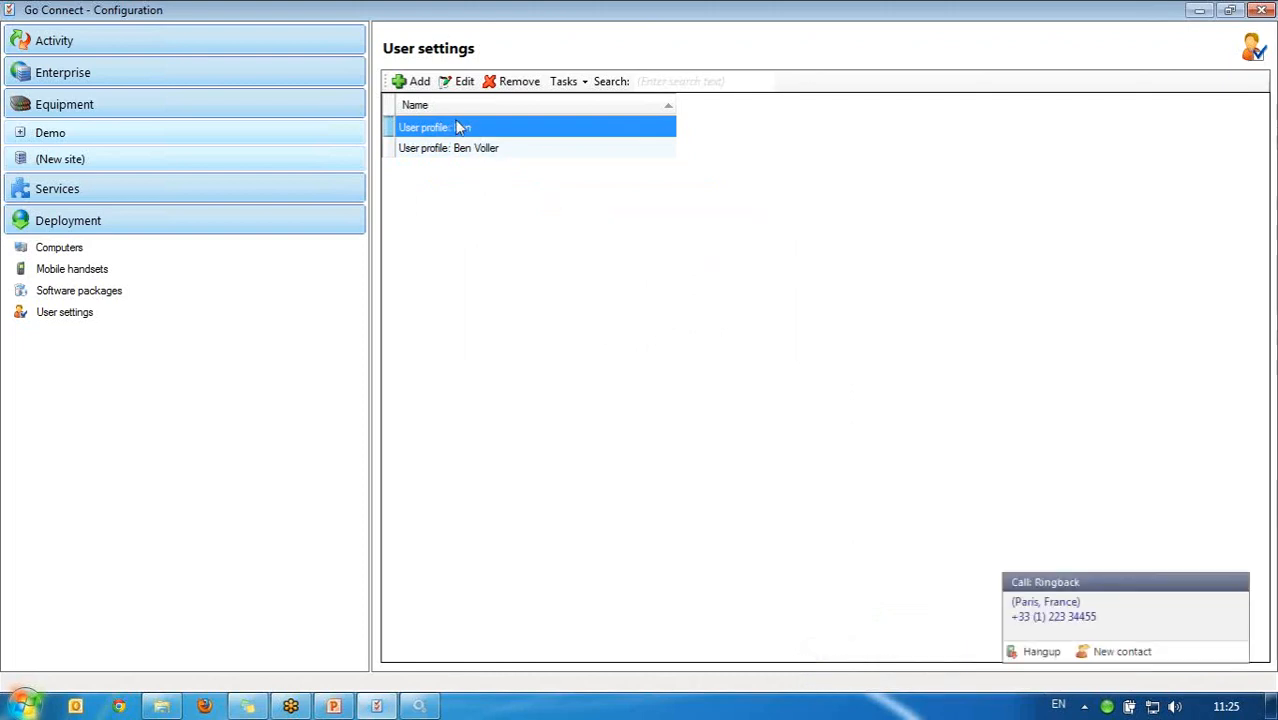
pyautogui.keyDown('shift'); pyautogui.click(450, 150); pyautogui.keyUp('shift')
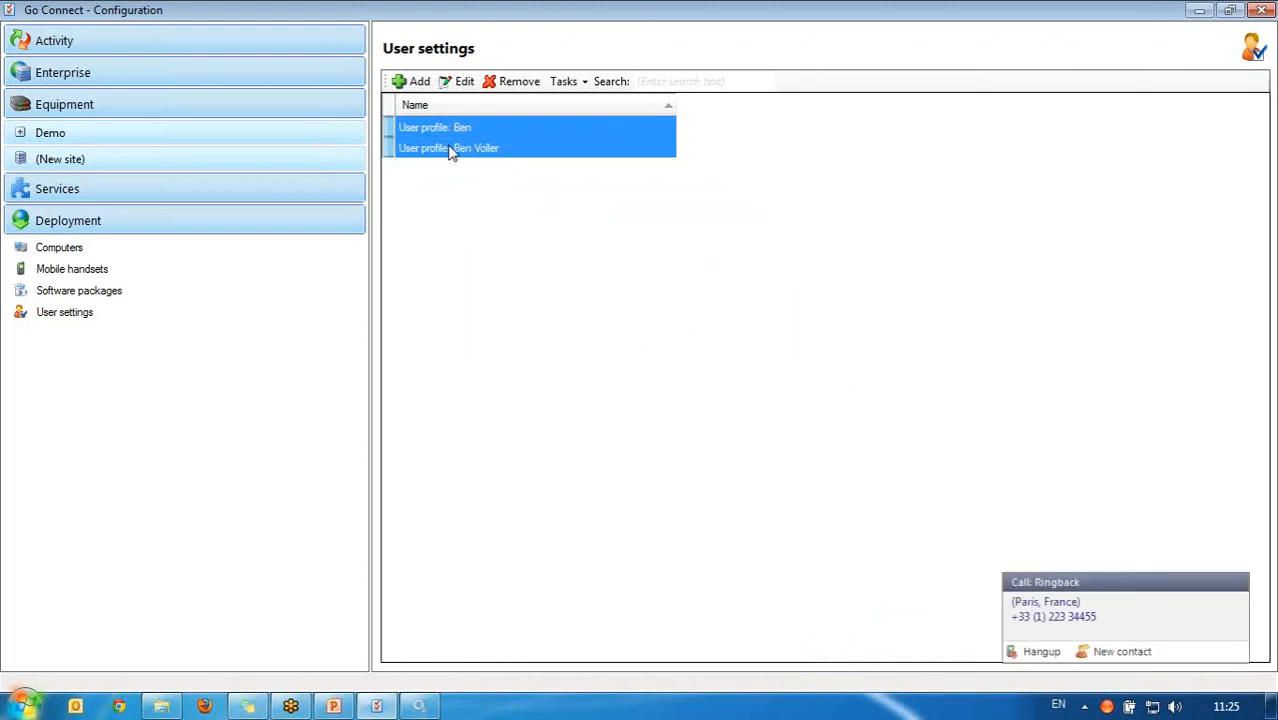
pyautogui.click(515, 82)
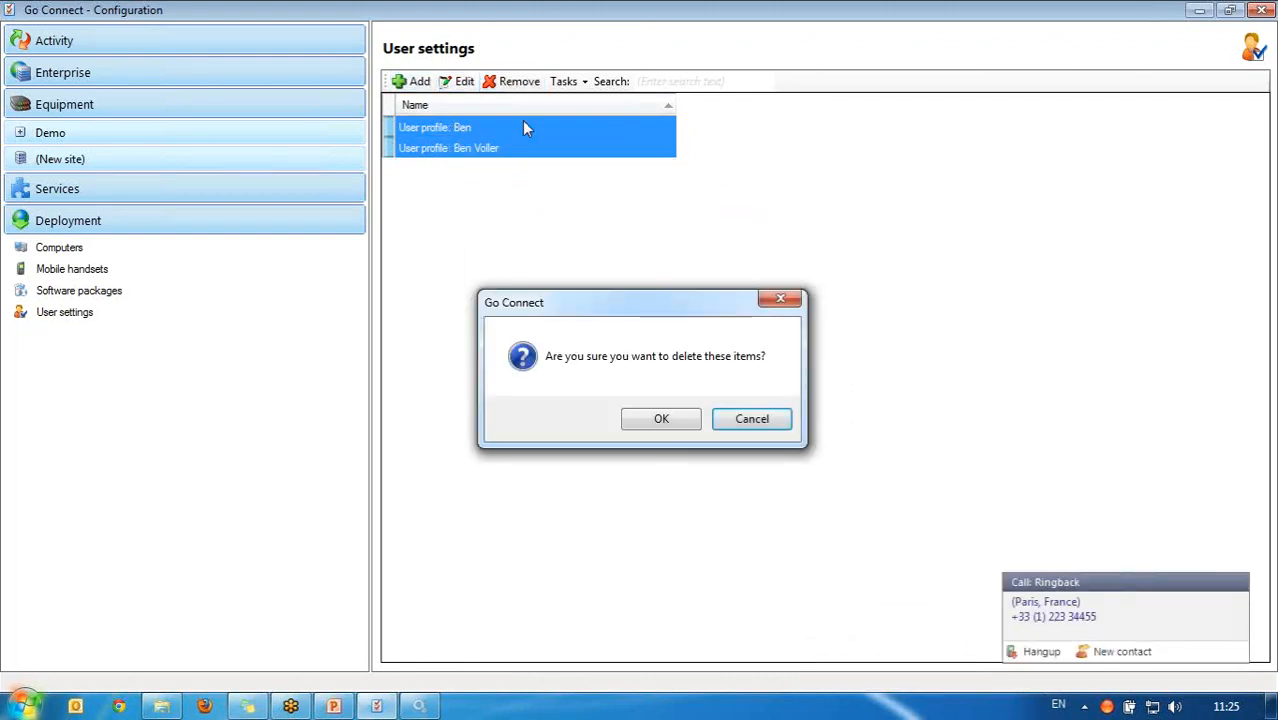
# Step: Confirm deleting both profiles, then enable Clipboard dialling in the client's configuration and save
pyautogui.click(676, 424)
pyautogui.rightClick(1100, 706)
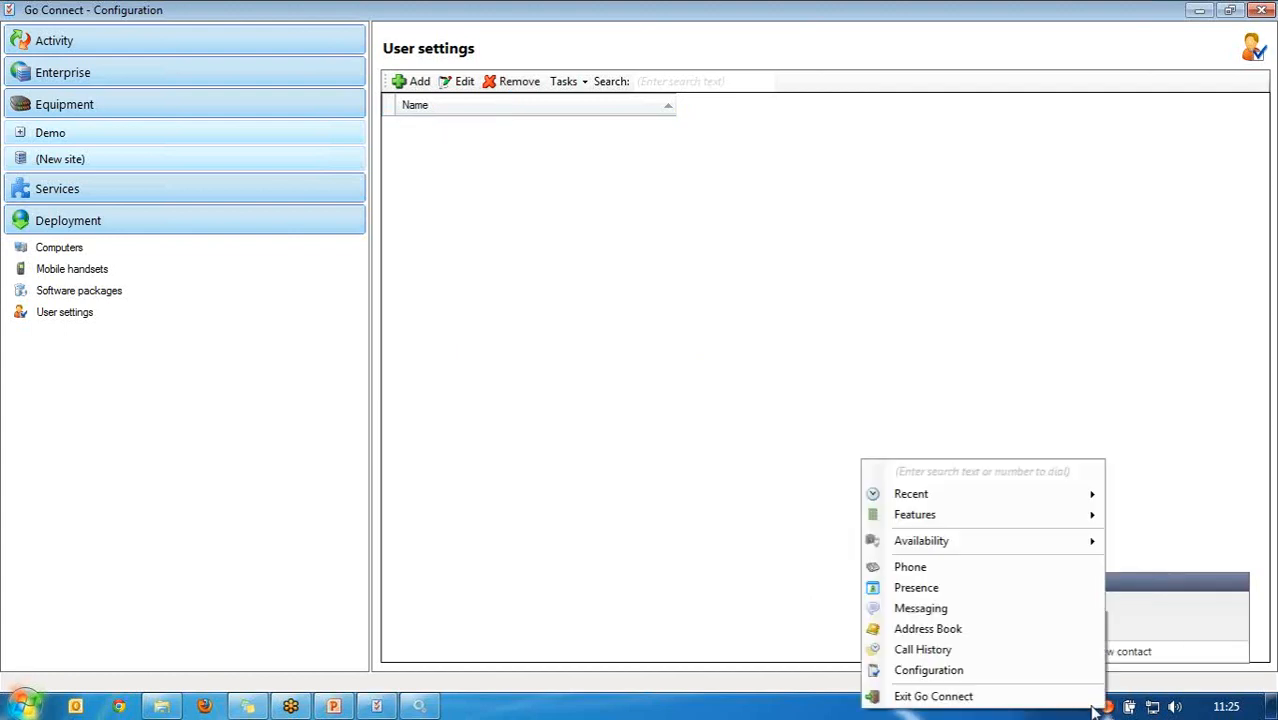
pyautogui.click(981, 670)
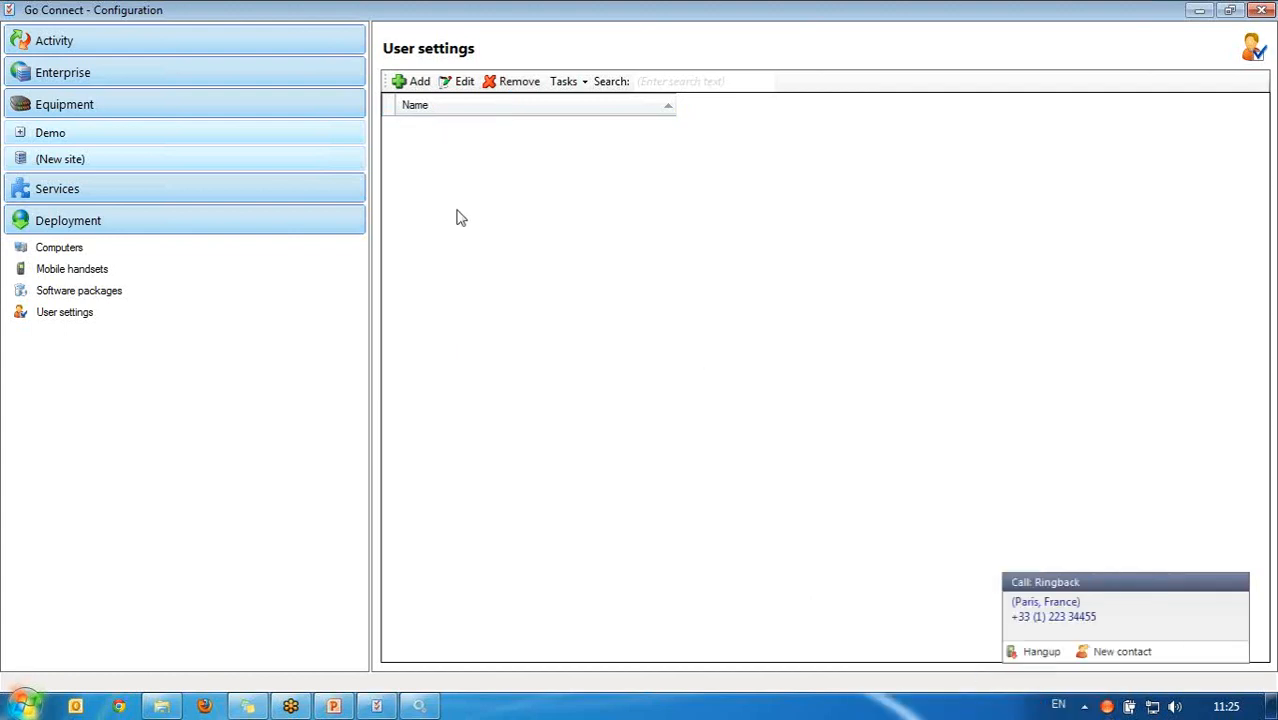
pyautogui.click(397, 177)
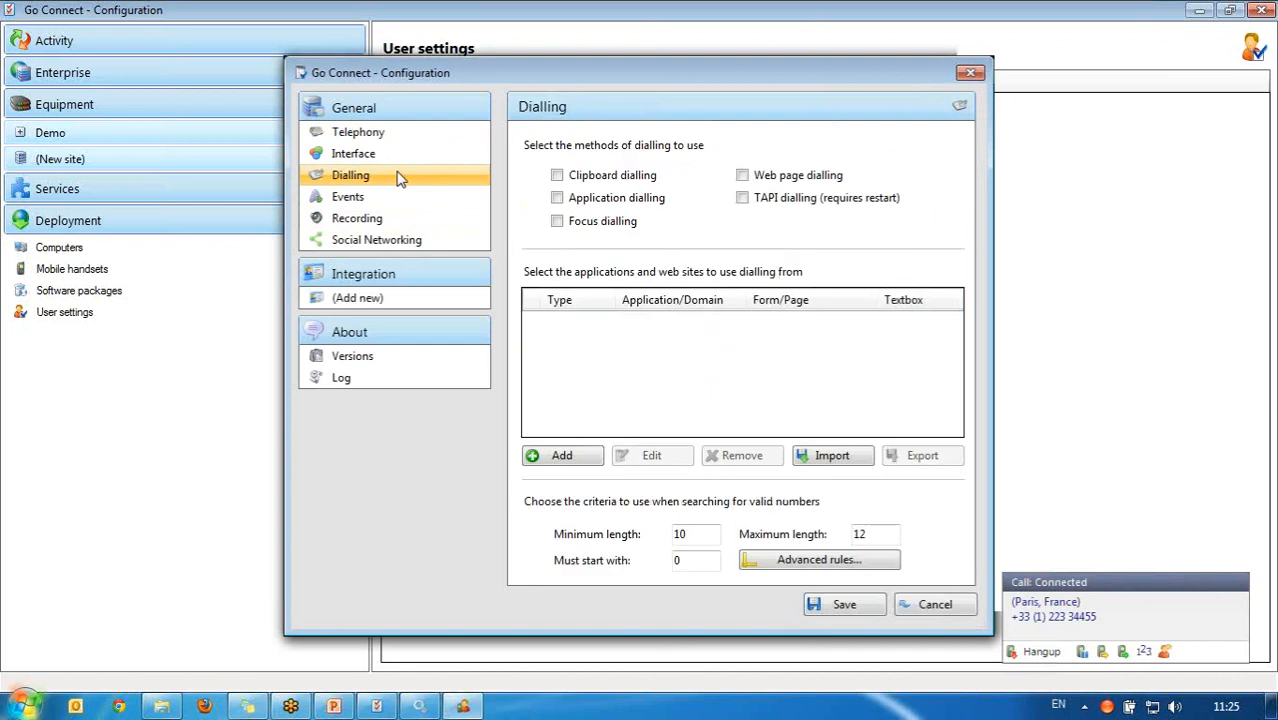
pyautogui.click(556, 176)
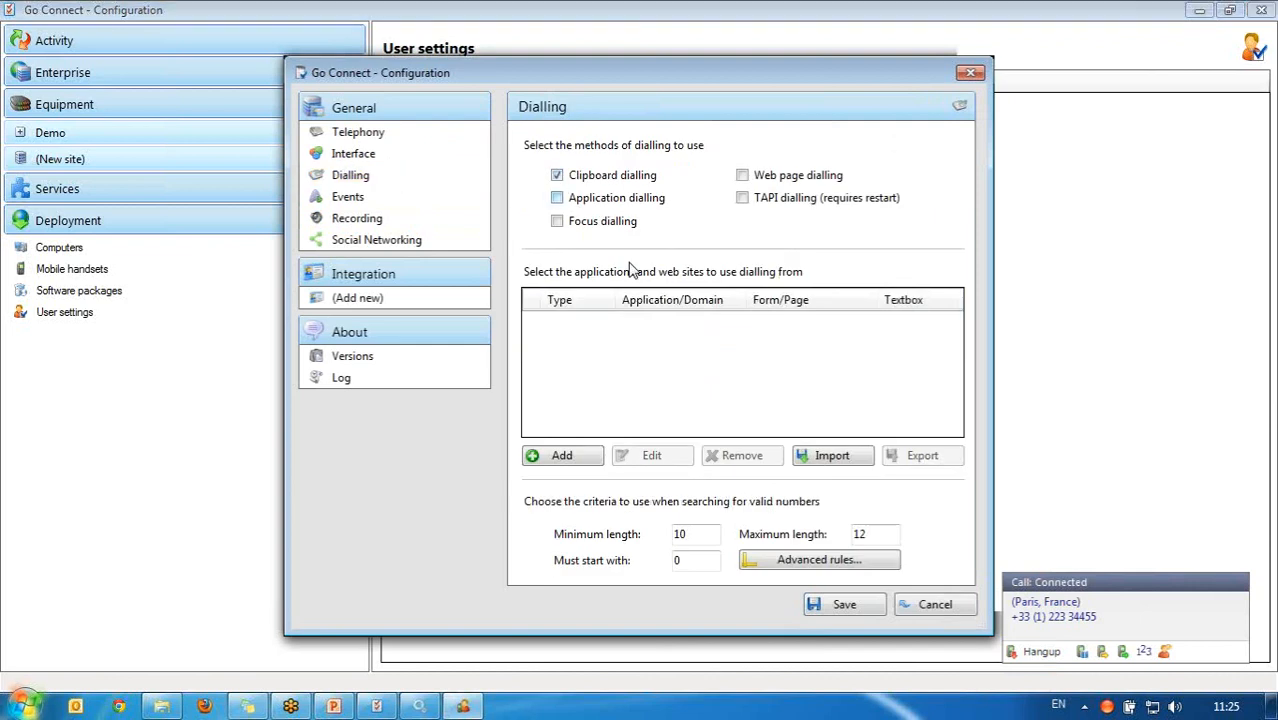
pyautogui.click(845, 606)
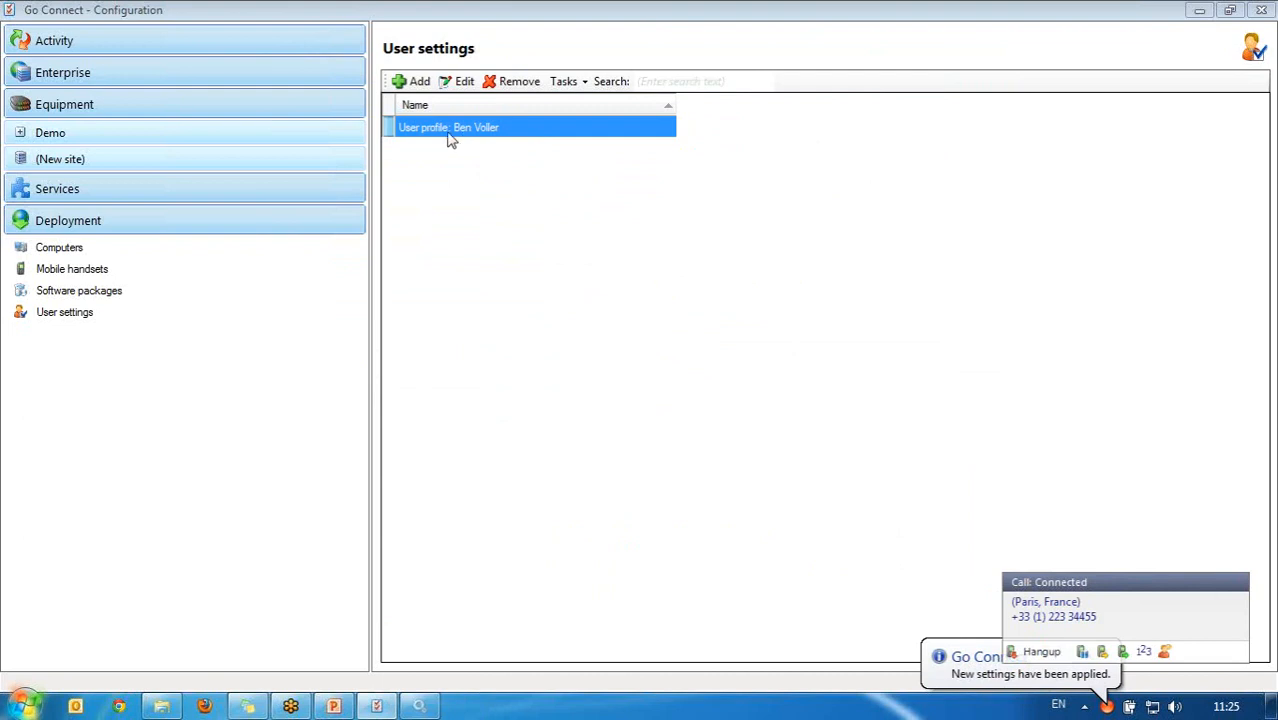
# Step: Edit the user profile and find the InternetOn setting in the Dialing group
pyautogui.click(464, 82)
pyautogui.click(118, 226)
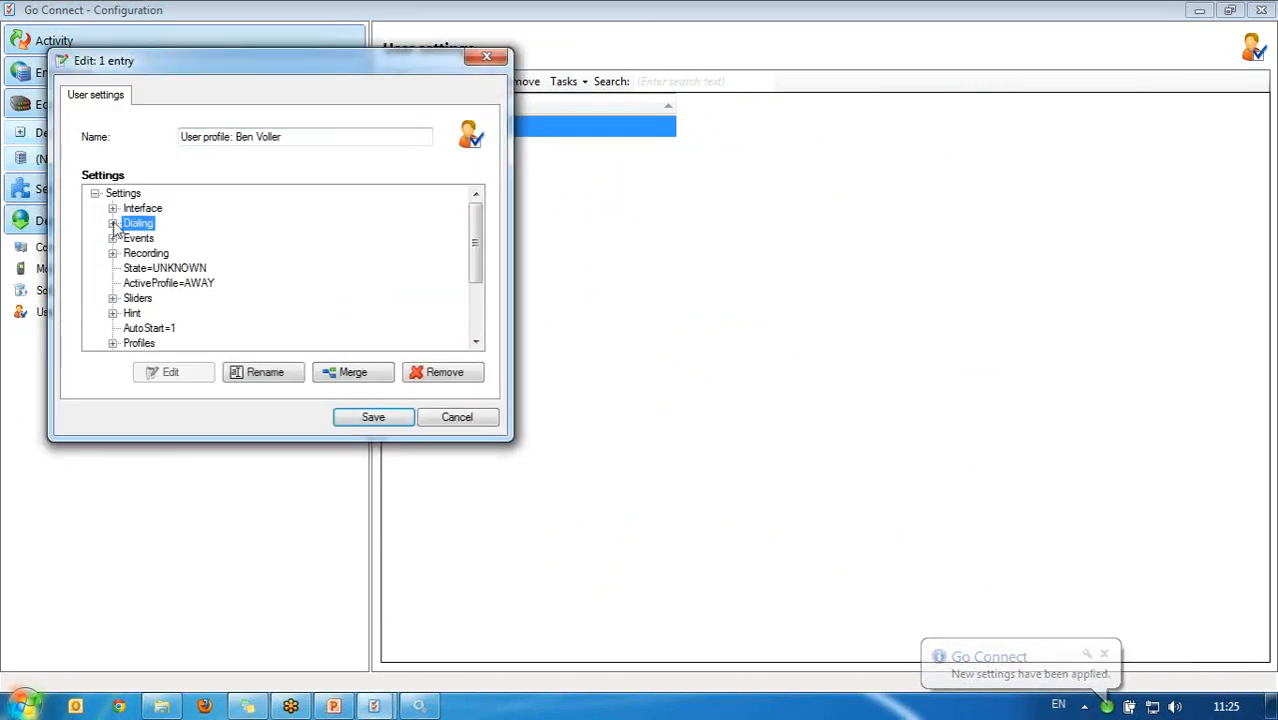
pyautogui.click(113, 224)
pyautogui.click(186, 314)
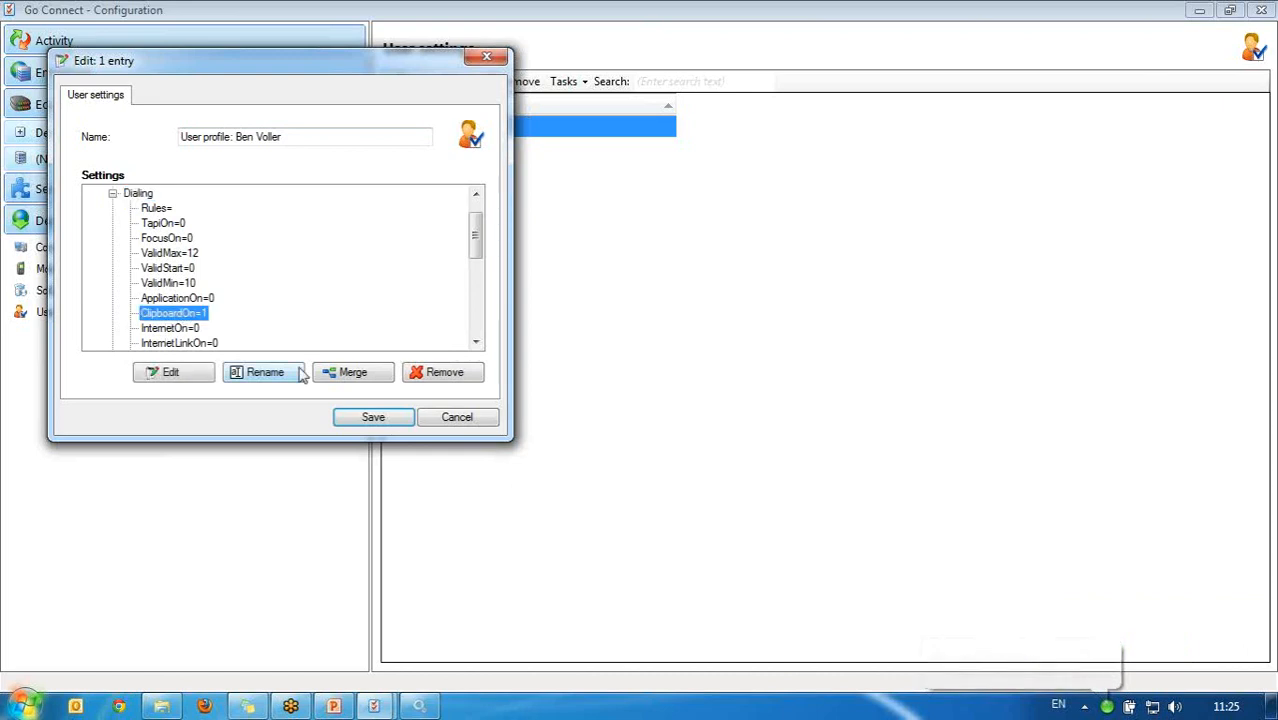
pyautogui.click(476, 342)
pyautogui.click(476, 342)
pyautogui.click(476, 342)
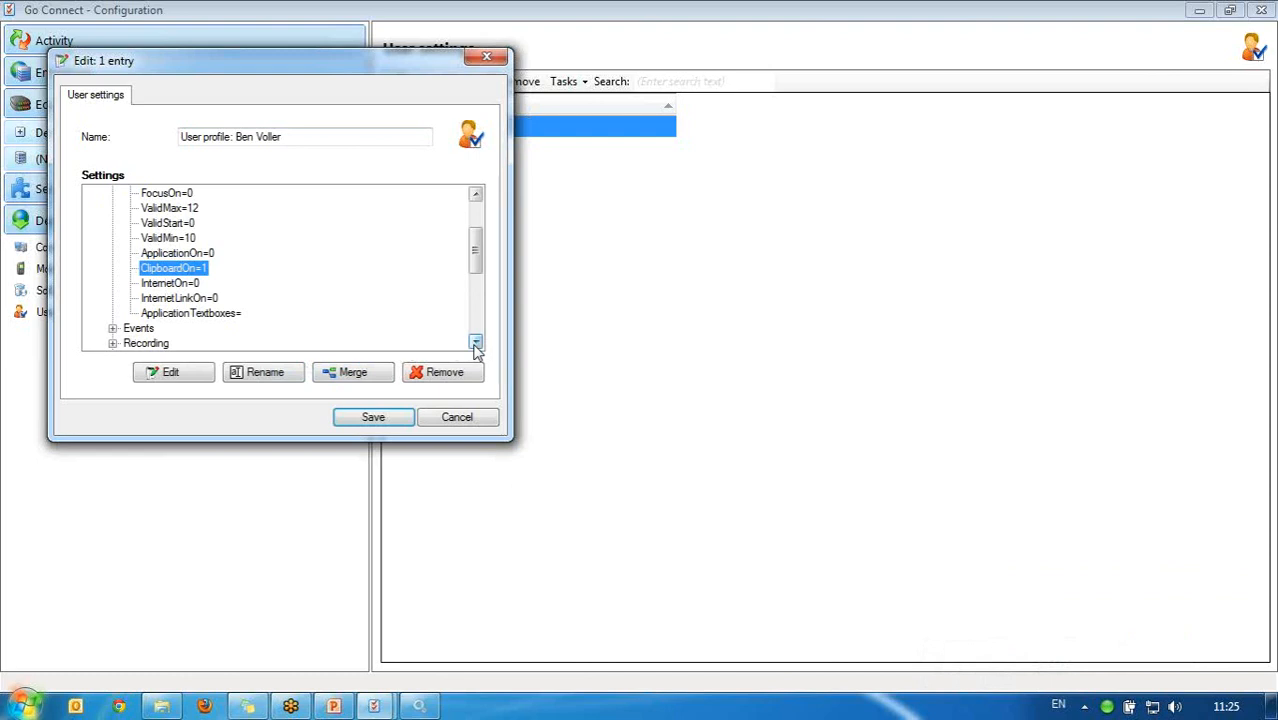
pyautogui.click(166, 284)
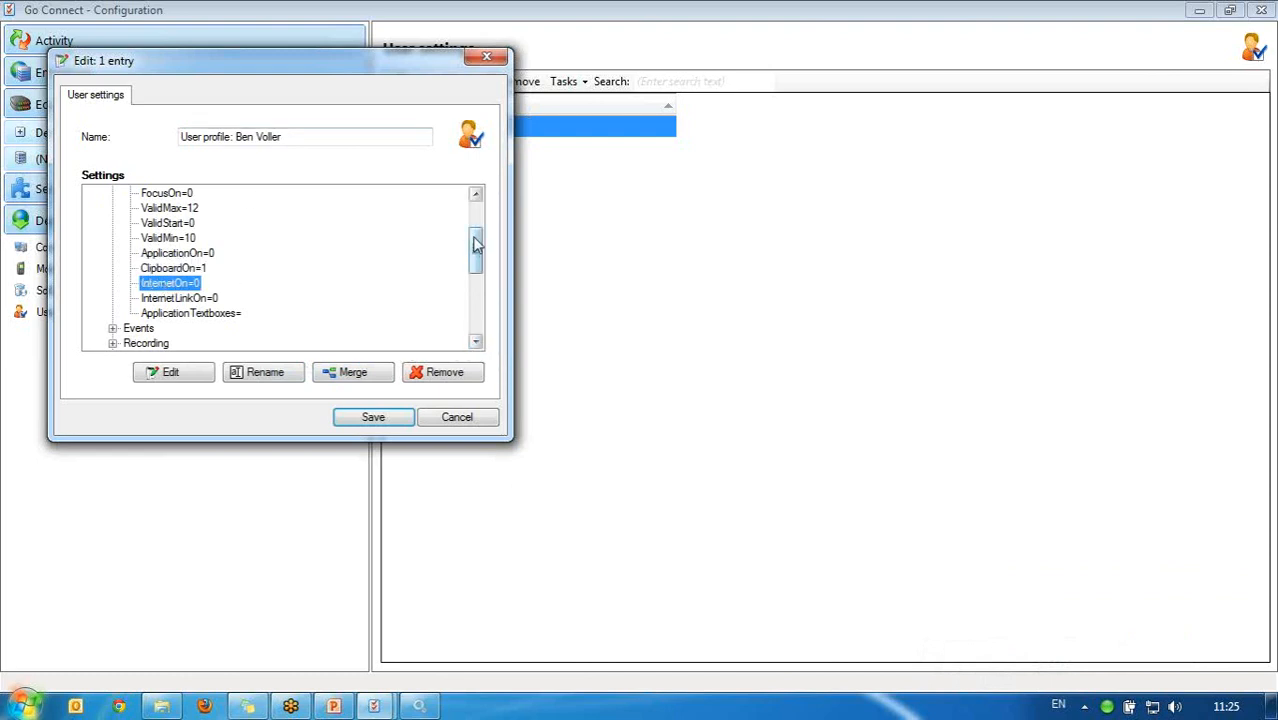
pyautogui.moveTo(476, 245)
pyautogui.mouseDown()
pyautogui.moveTo(479, 200)
pyautogui.moveTo(485, 322)
pyautogui.moveTo(490, 230)
pyautogui.moveTo(485, 240)
pyautogui.mouseUp()
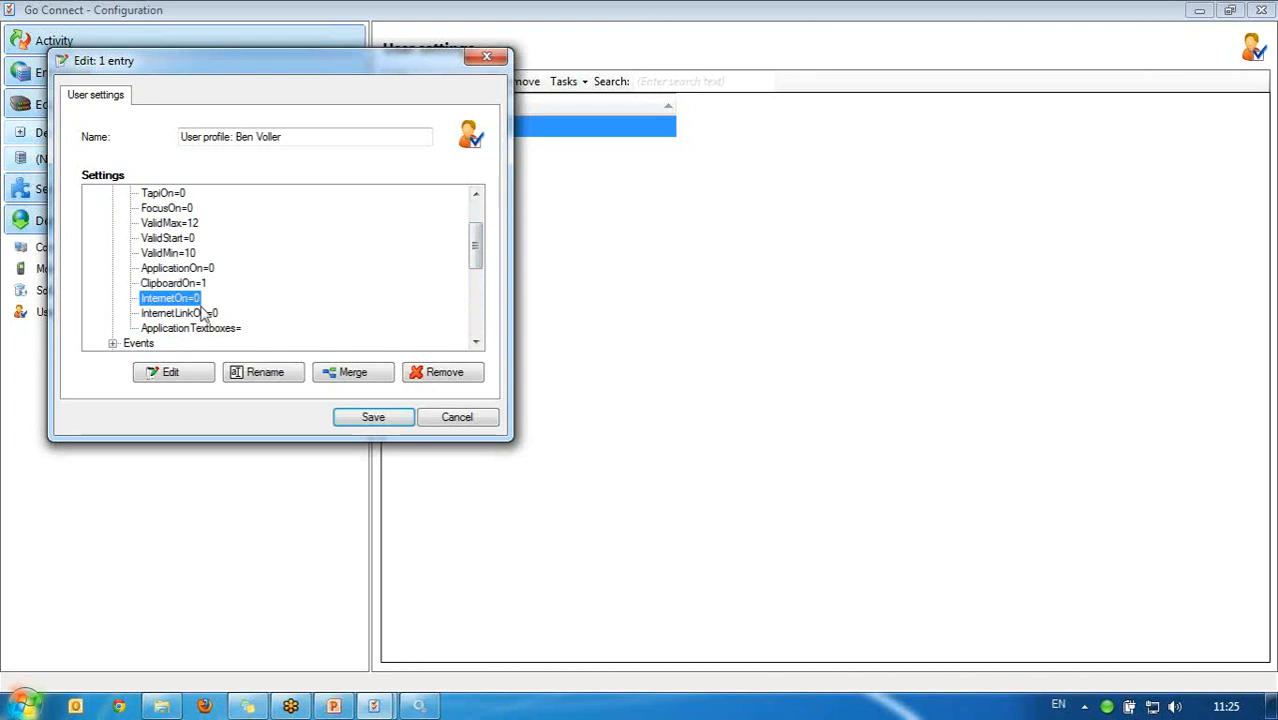
# Step: Change InternetOn to 1 and save the user profile
pyautogui.click(190, 375)
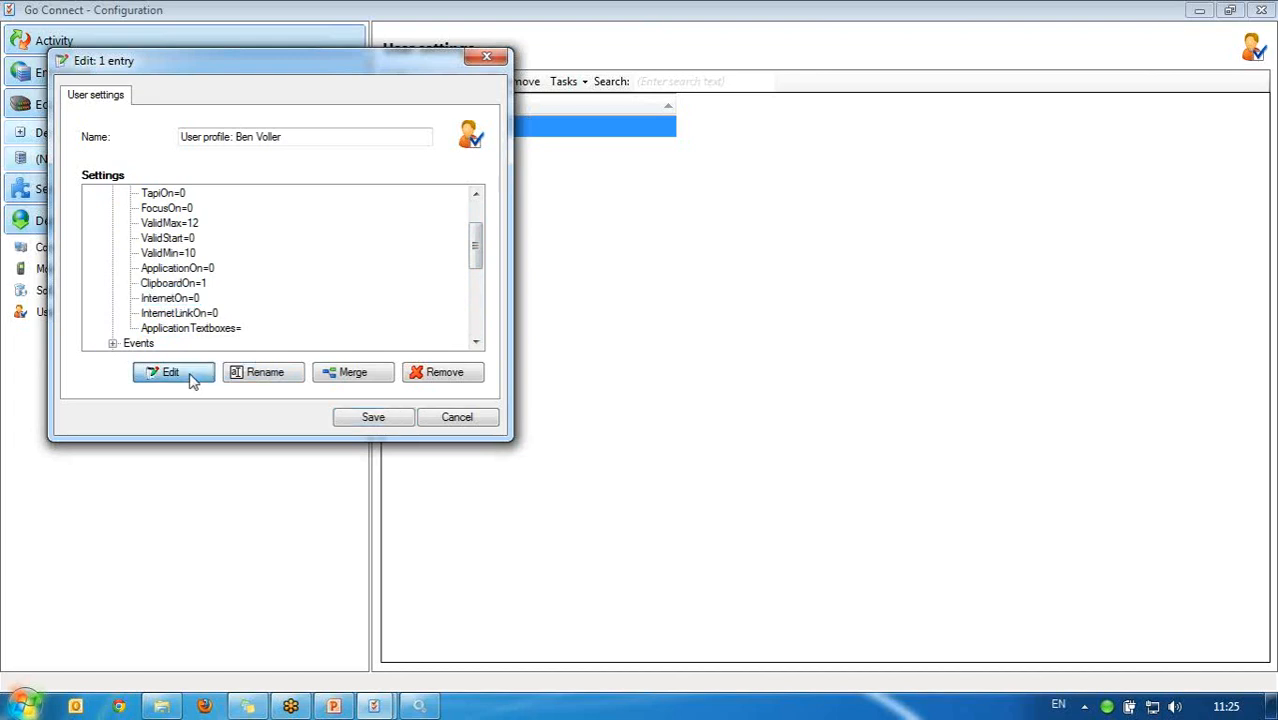
pyautogui.write('1')
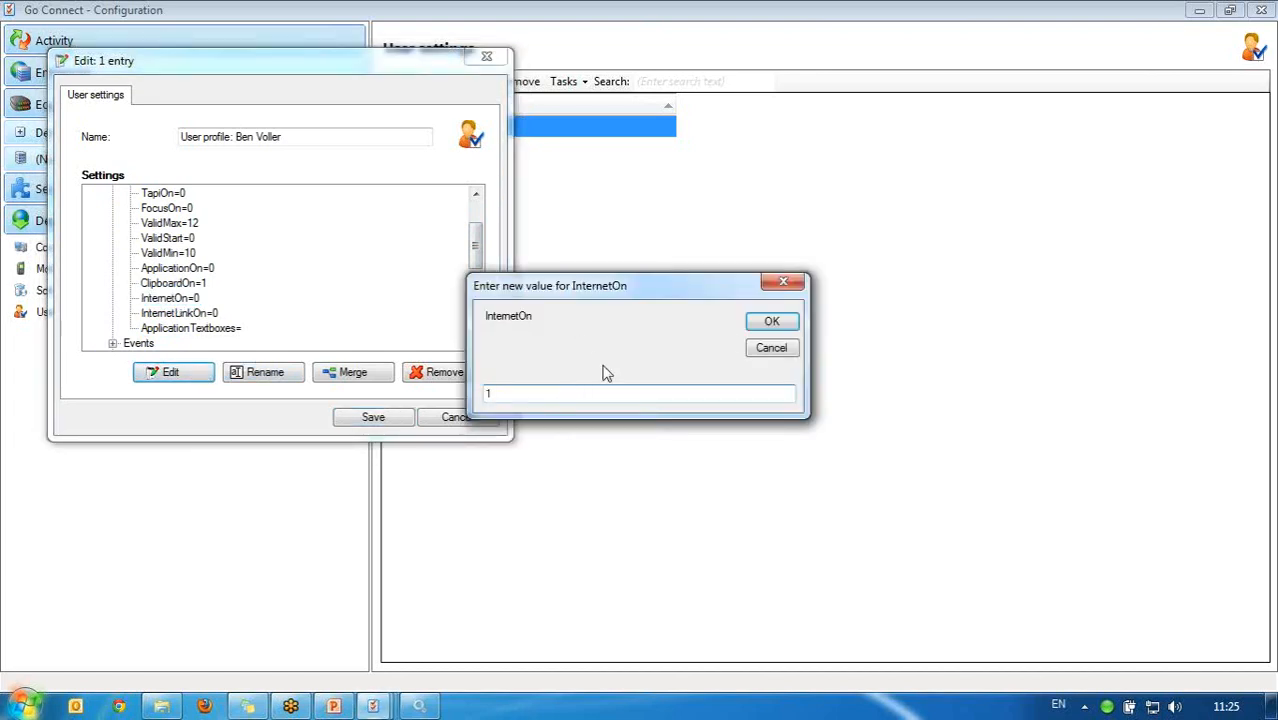
pyautogui.click(771, 321)
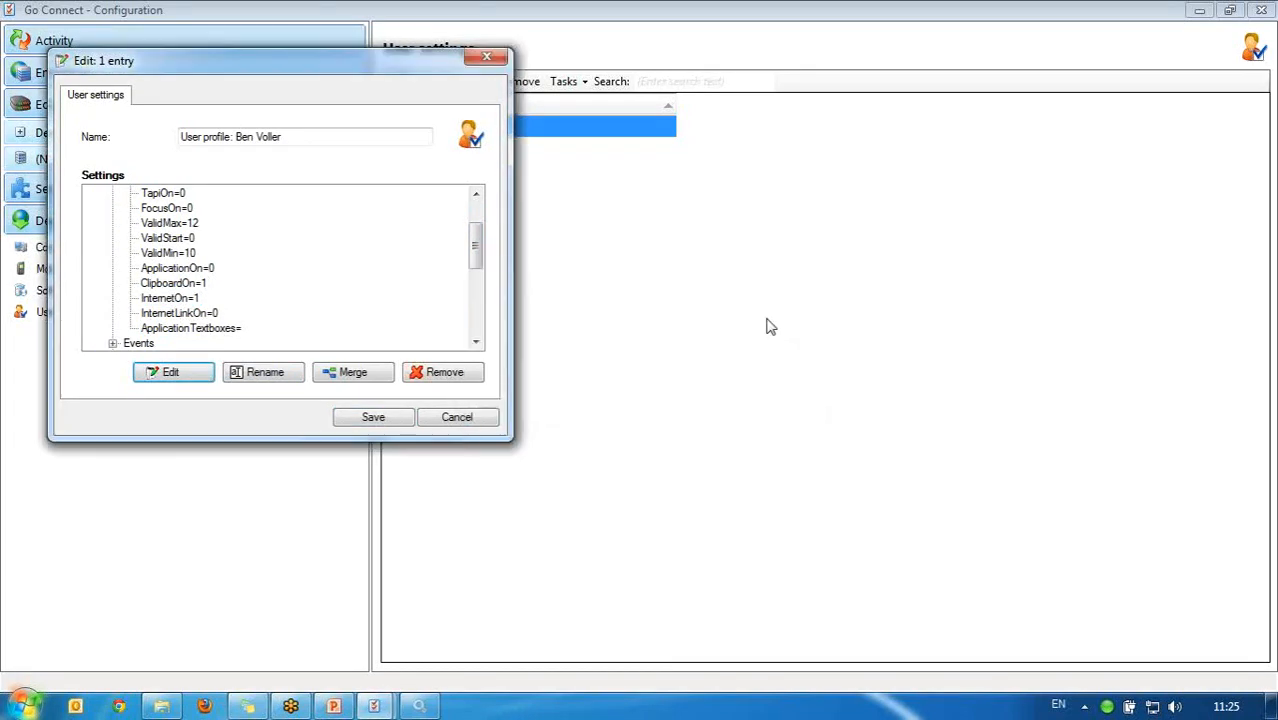
pyautogui.click(373, 418)
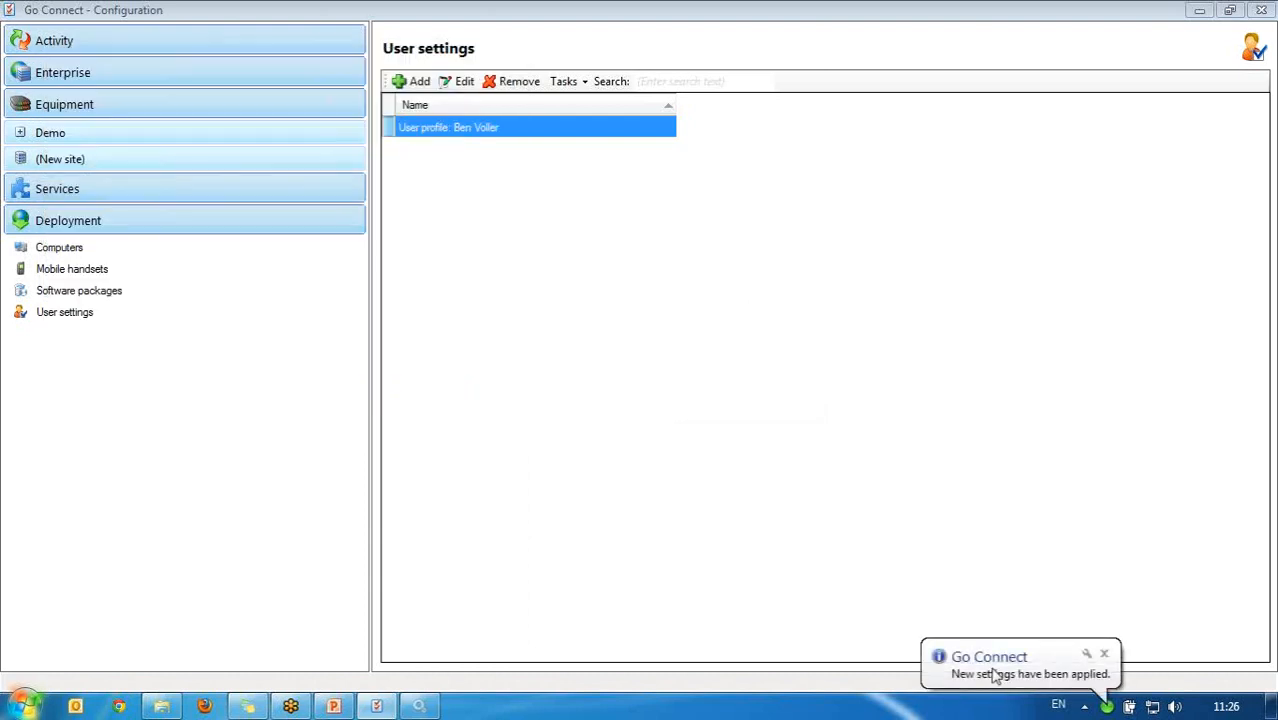
# Step: Enable Web page dialling in the Go Connect client's Dialling configuration and save it
pyautogui.rightClick(1106, 706)
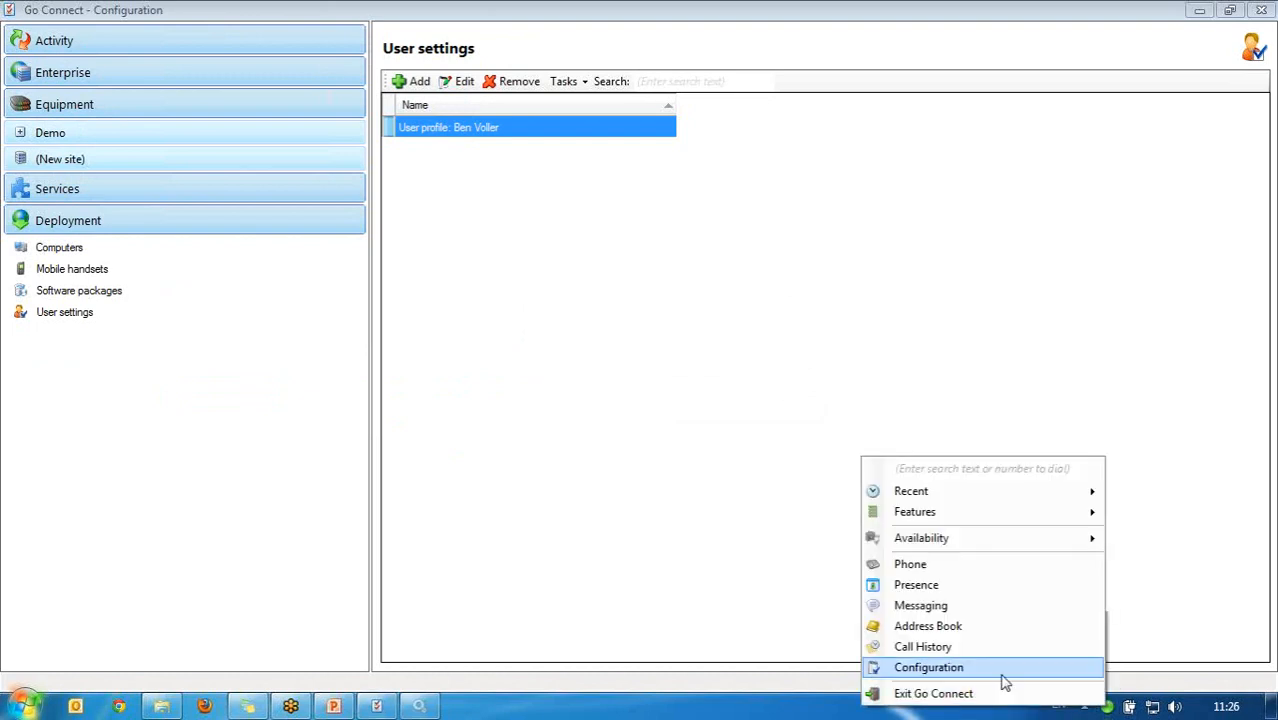
pyautogui.click(1000, 668)
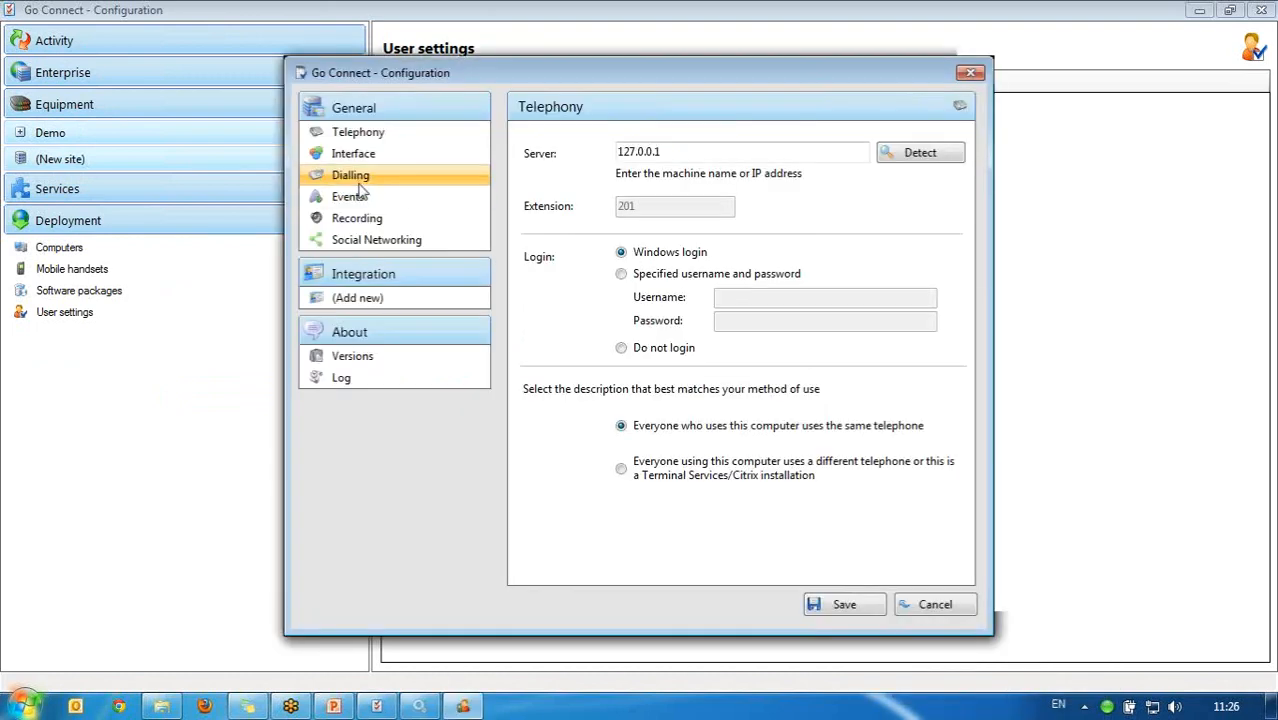
pyautogui.click(358, 185)
pyautogui.click(743, 176)
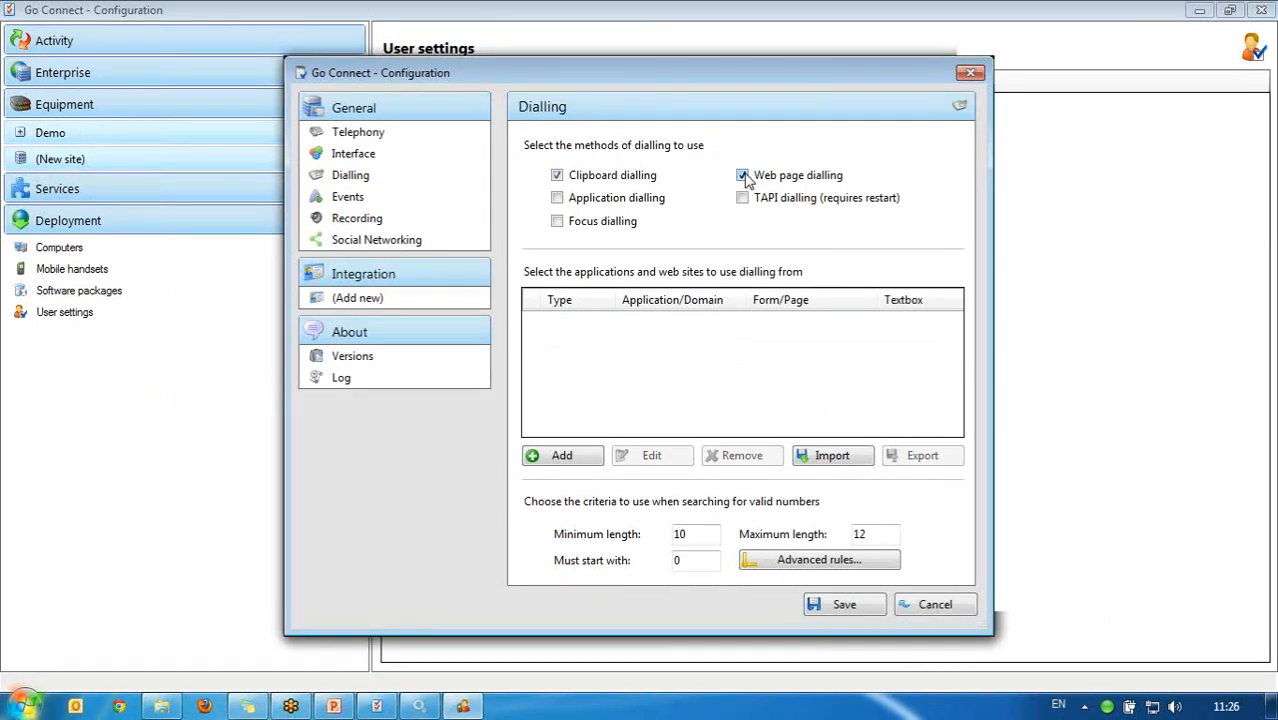
pyautogui.click(866, 606)
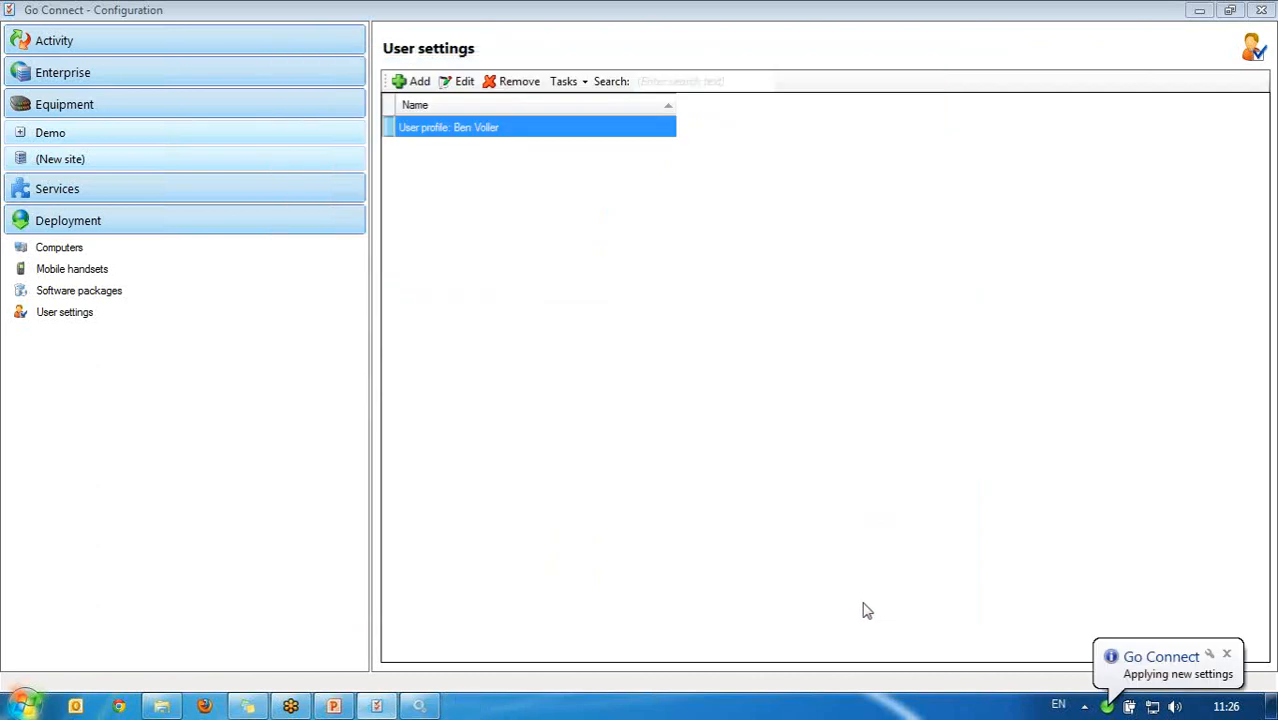
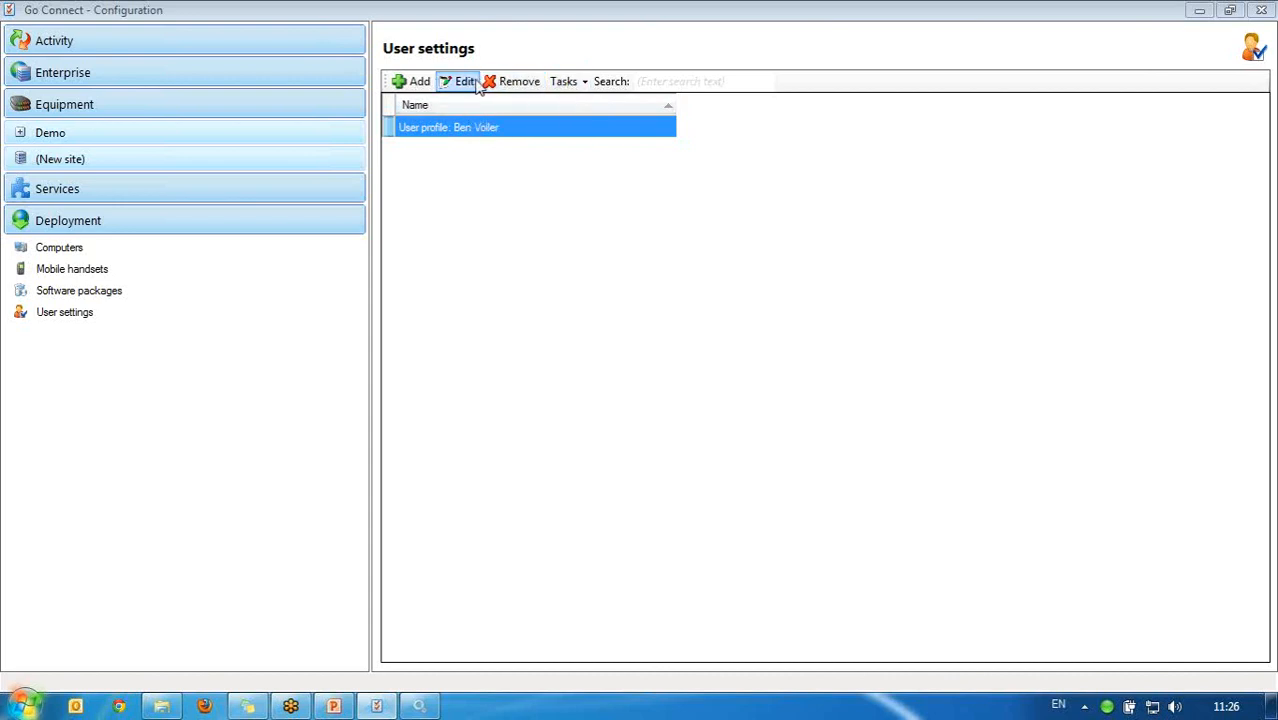
# Step: Copy a new settings profile from the chosen user's settings and rename it 'dialling'
pyautogui.click(568, 82)
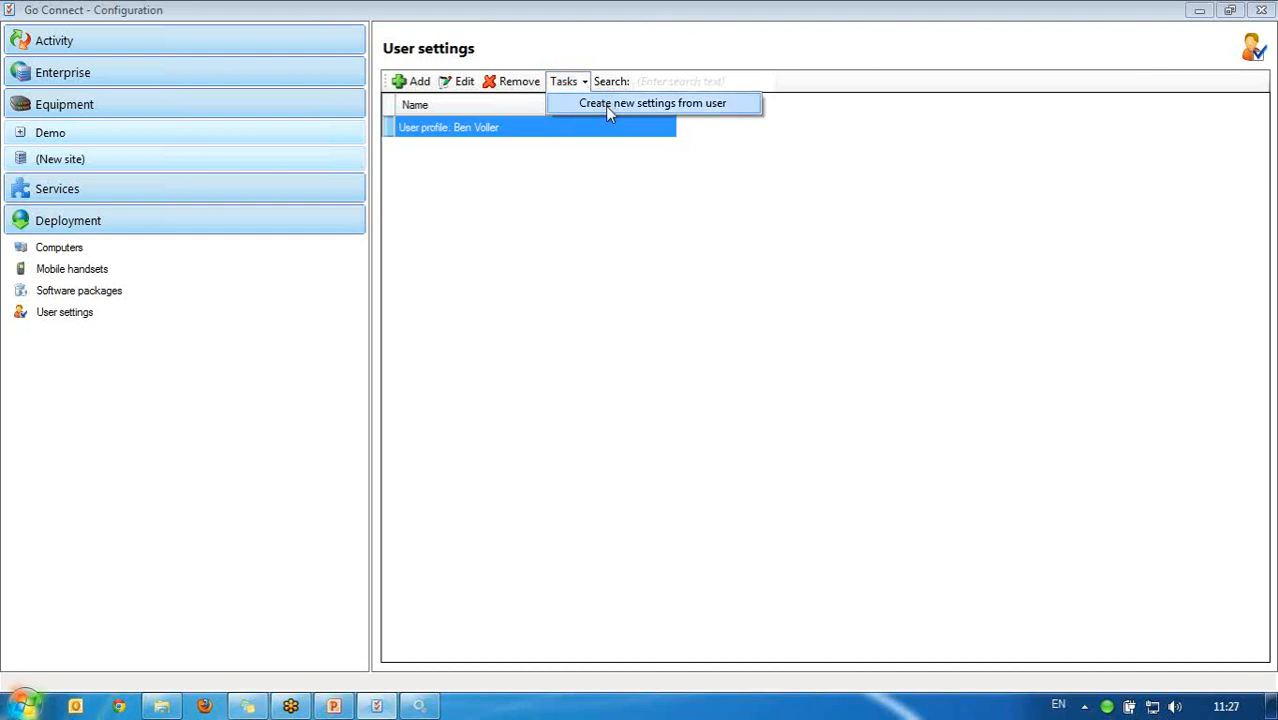
pyautogui.click(608, 110)
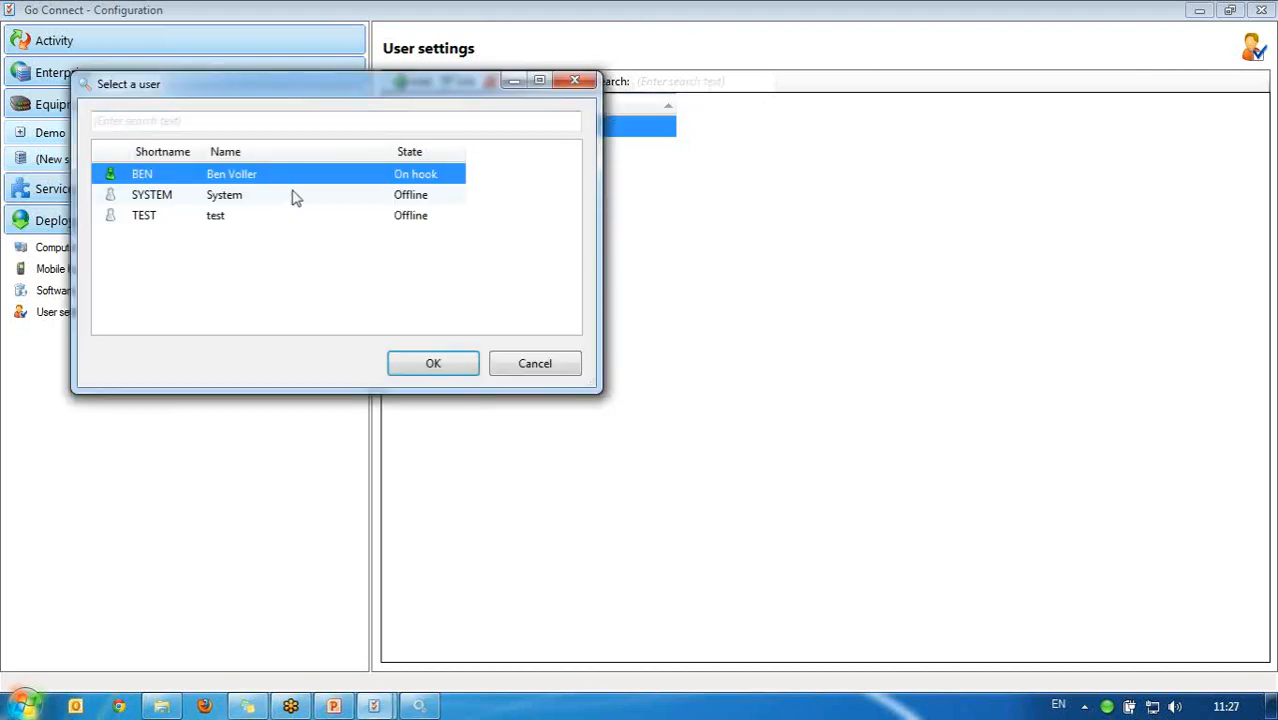
pyautogui.click(439, 363)
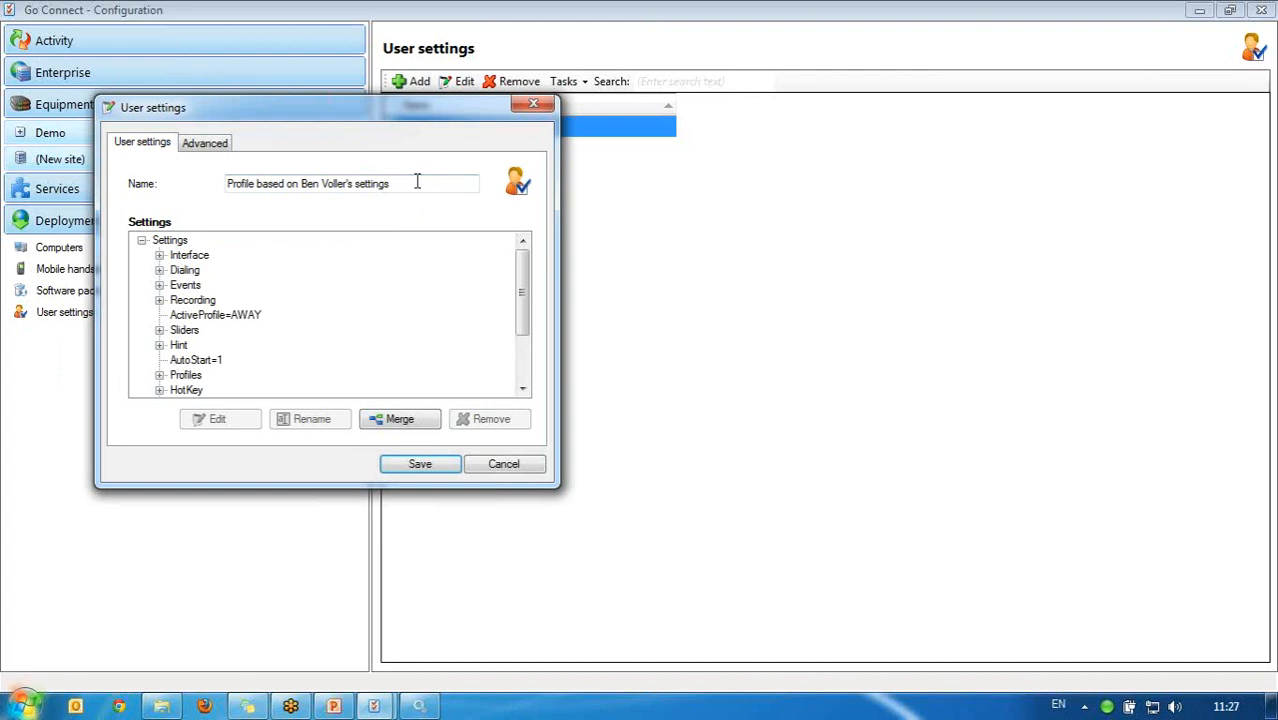
pyautogui.moveTo(417, 183); pyautogui.dragTo(128, 196)
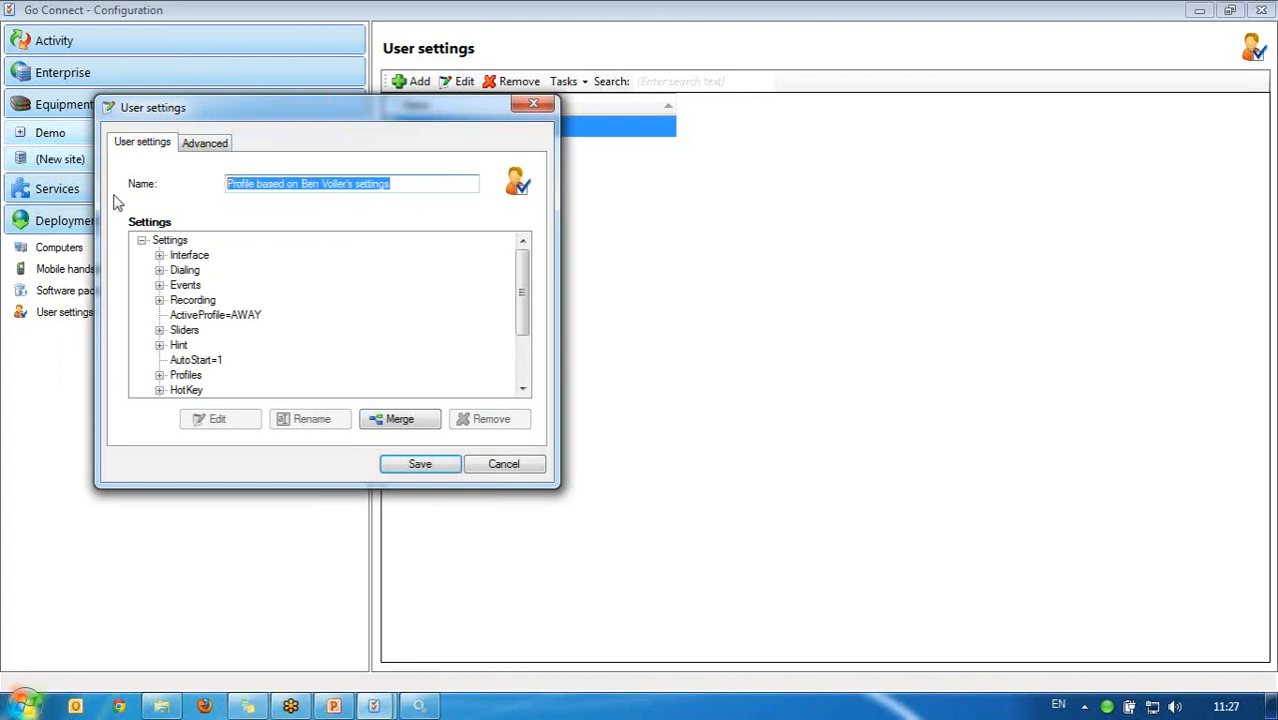
pyautogui.write('dialling')
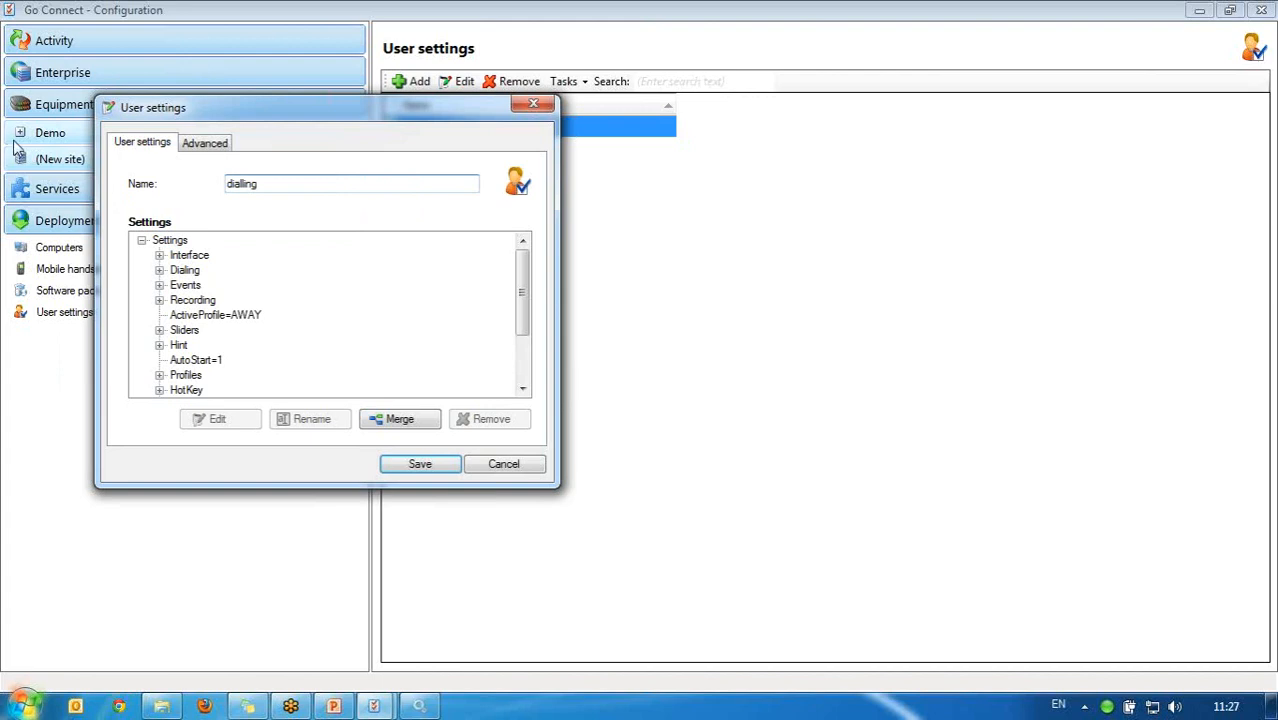
# Step: Remove Interface, Events, Recording, Sliders, Hint, Profiles, HotKey and all other non-Dialing entries
pyautogui.click(190, 257)
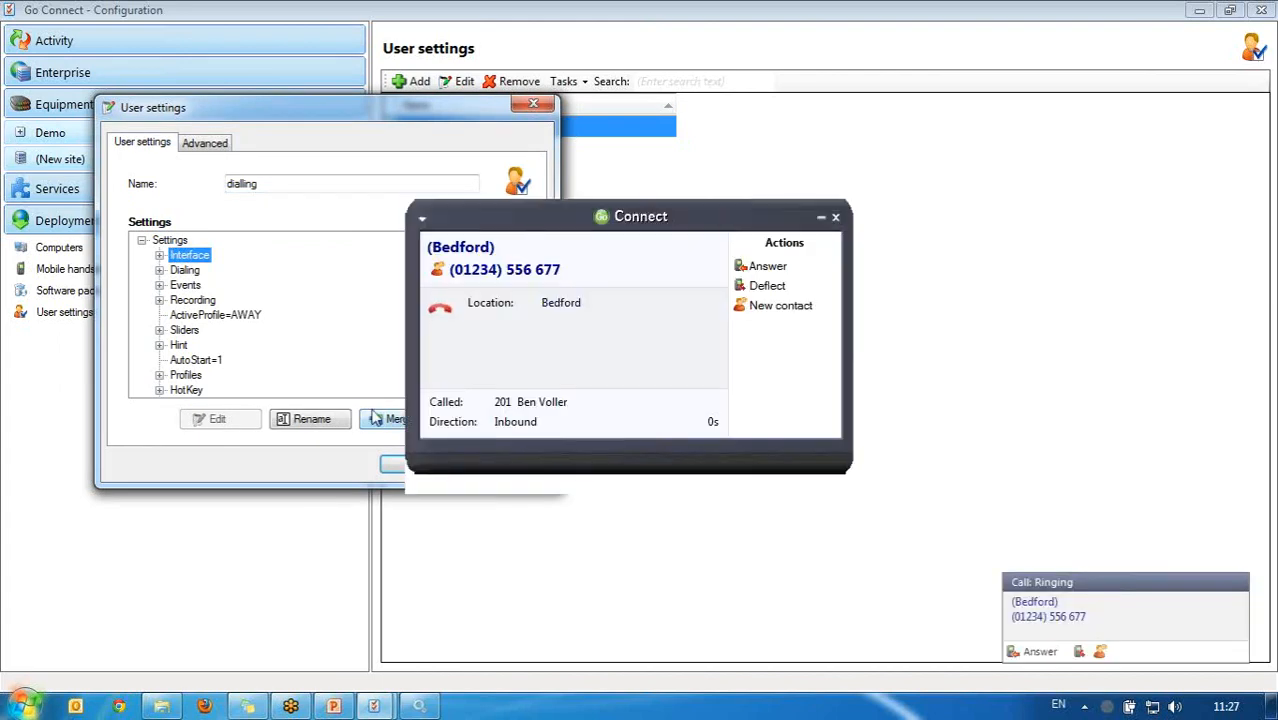
pyautogui.click(836, 217)
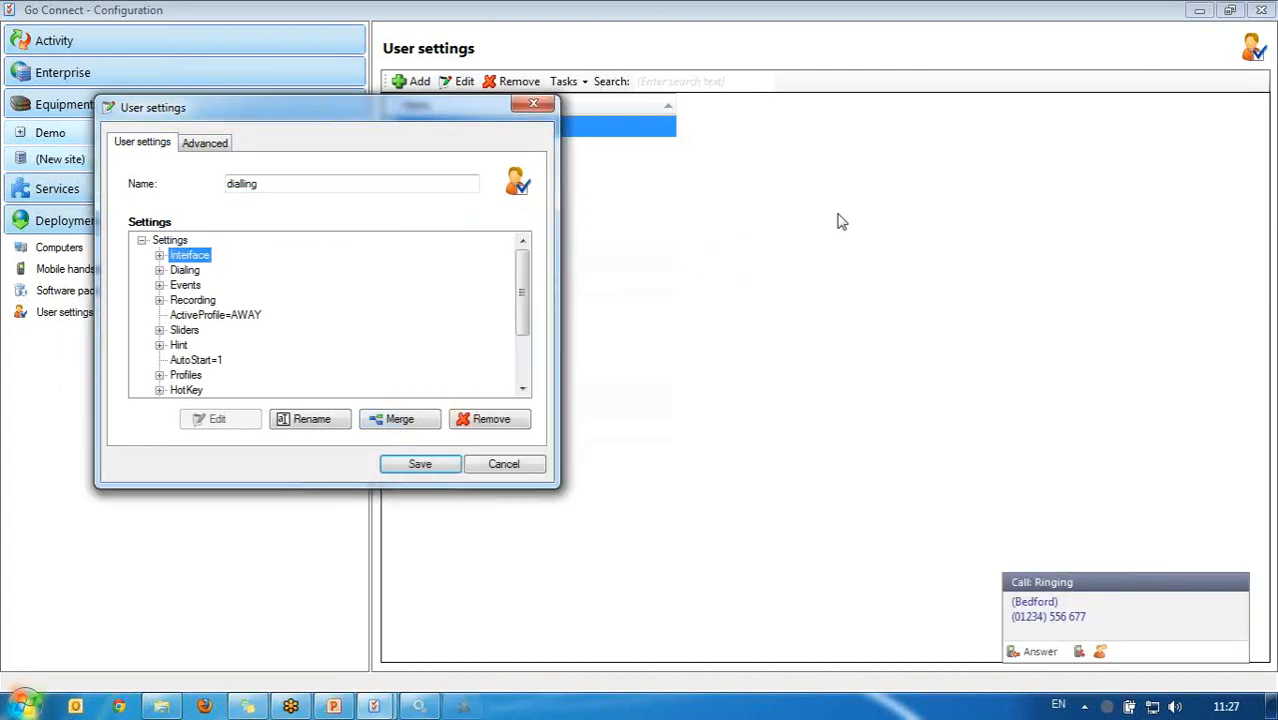
pyautogui.click(490, 420)
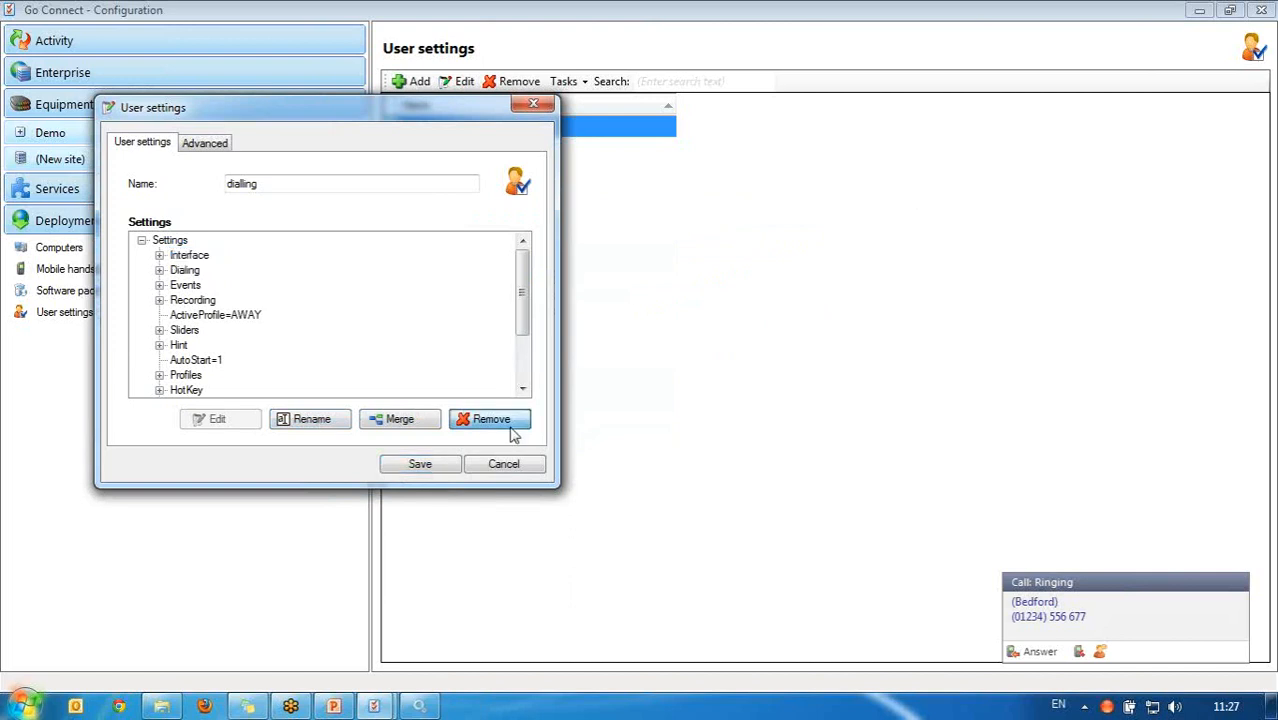
pyautogui.click(186, 271)
pyautogui.click(486, 422)
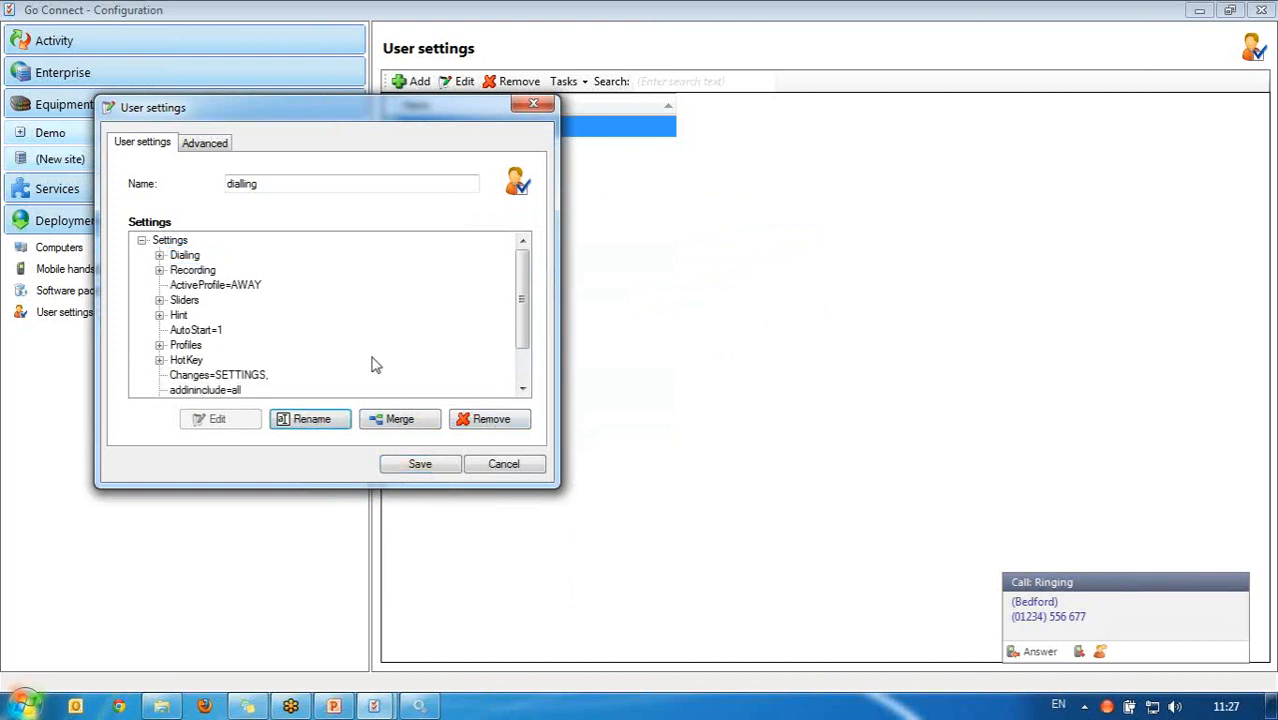
pyautogui.click(192, 272)
pyautogui.click(482, 420)
pyautogui.click(488, 421)
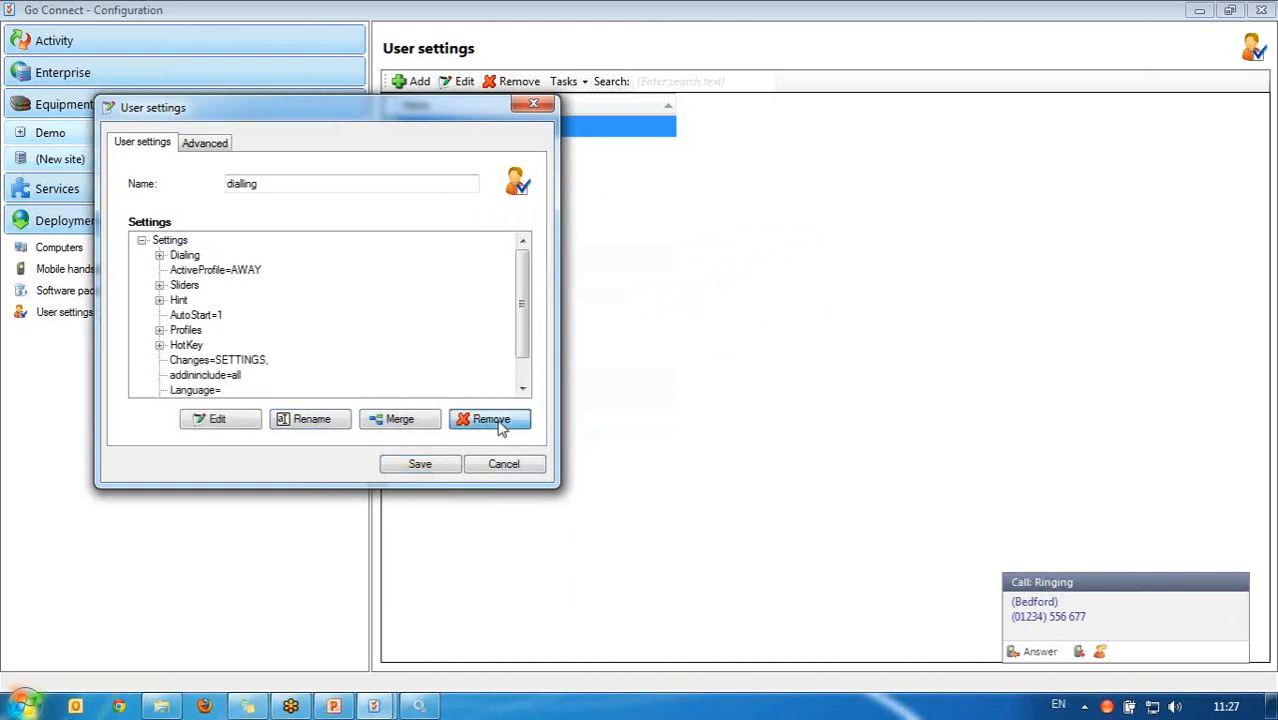
pyautogui.click(494, 423)
pyautogui.click(500, 425)
pyautogui.click(500, 425)
pyautogui.click(500, 425)
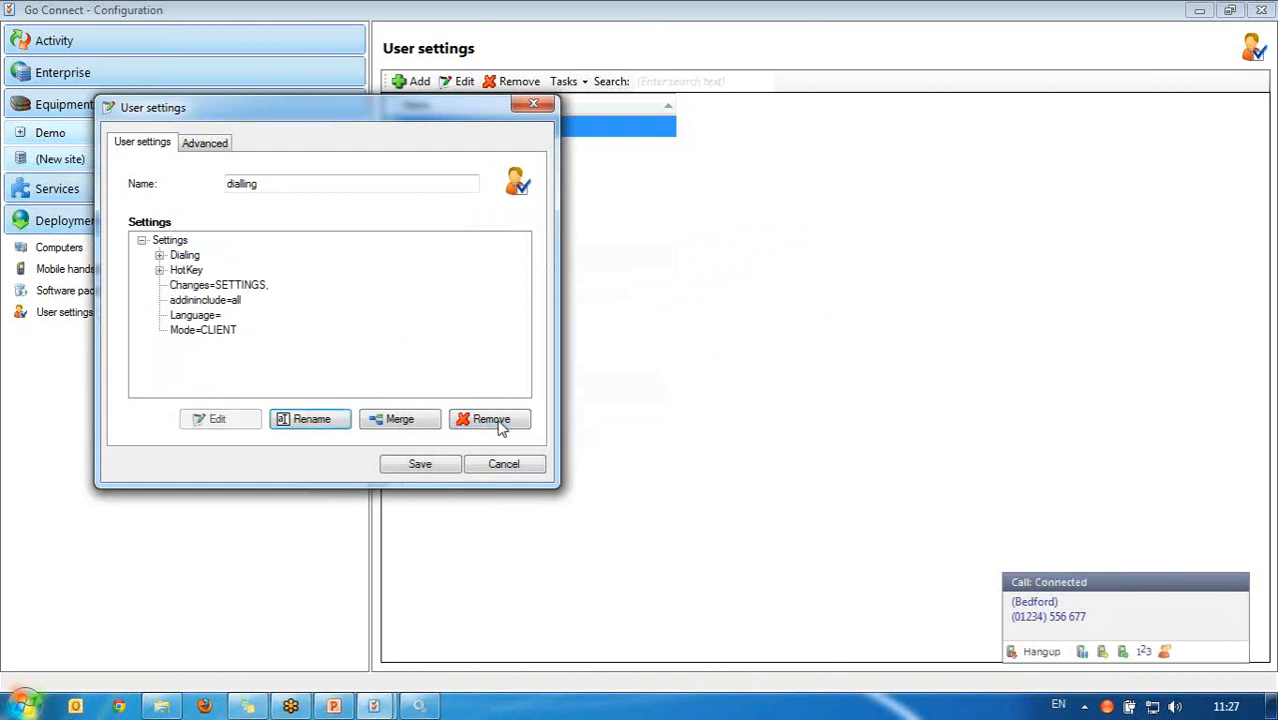
pyautogui.click(500, 425)
pyautogui.click(500, 425)
pyautogui.click(500, 425)
pyautogui.click(500, 425)
pyautogui.click(500, 425)
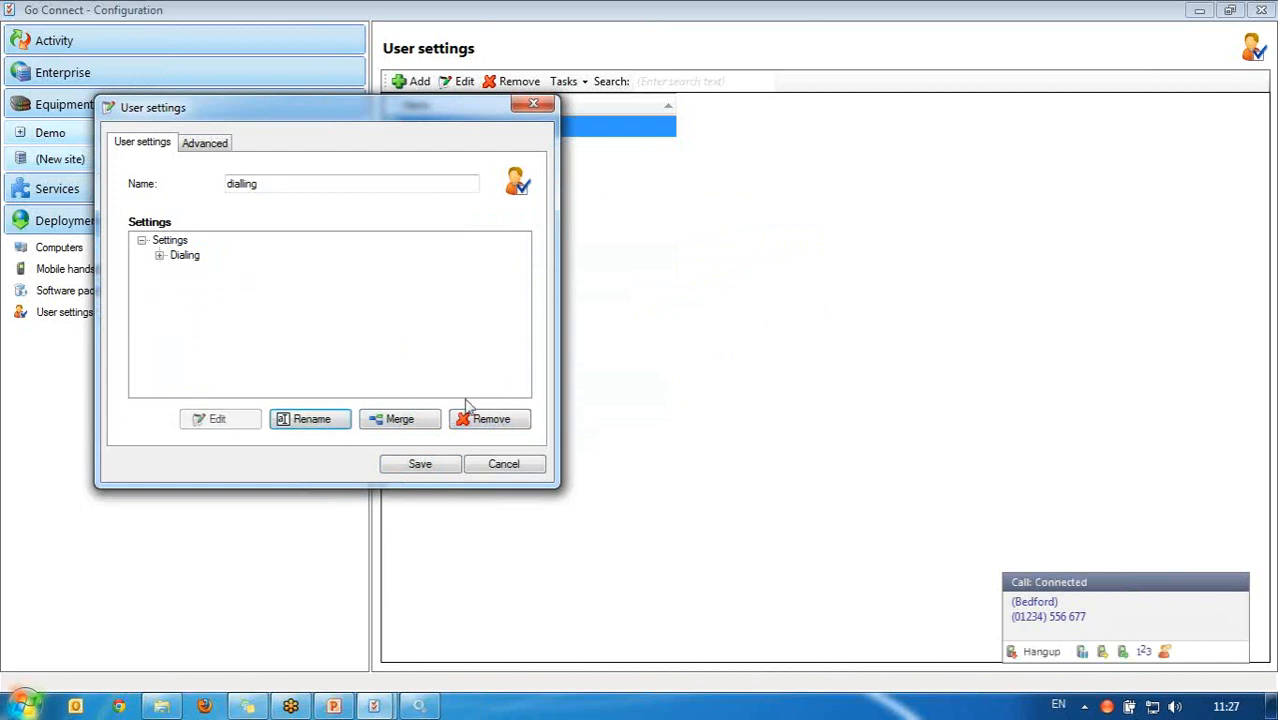
# Step: Check the remaining Dialing group values and save the dialling profile
pyautogui.click(160, 257)
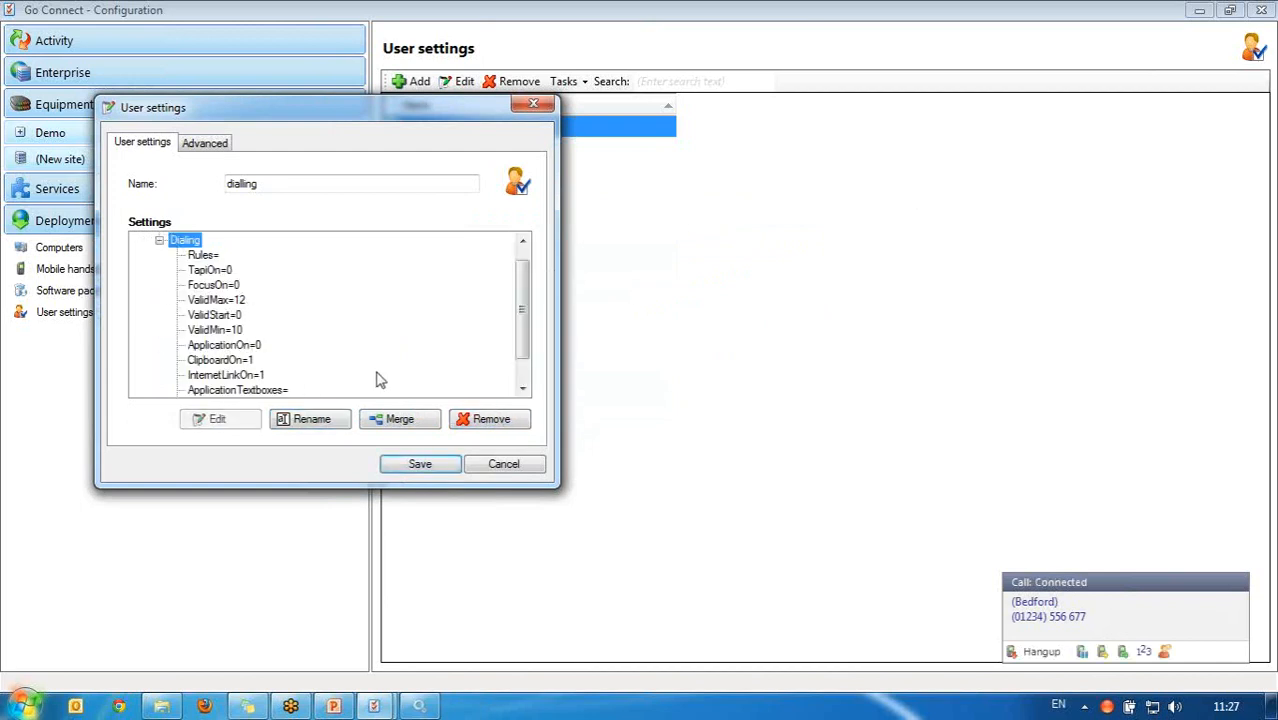
pyautogui.moveTo(523, 291)
pyautogui.mouseDown()
pyautogui.moveTo(522, 336)
pyautogui.moveTo(522, 290)
pyautogui.mouseUp()
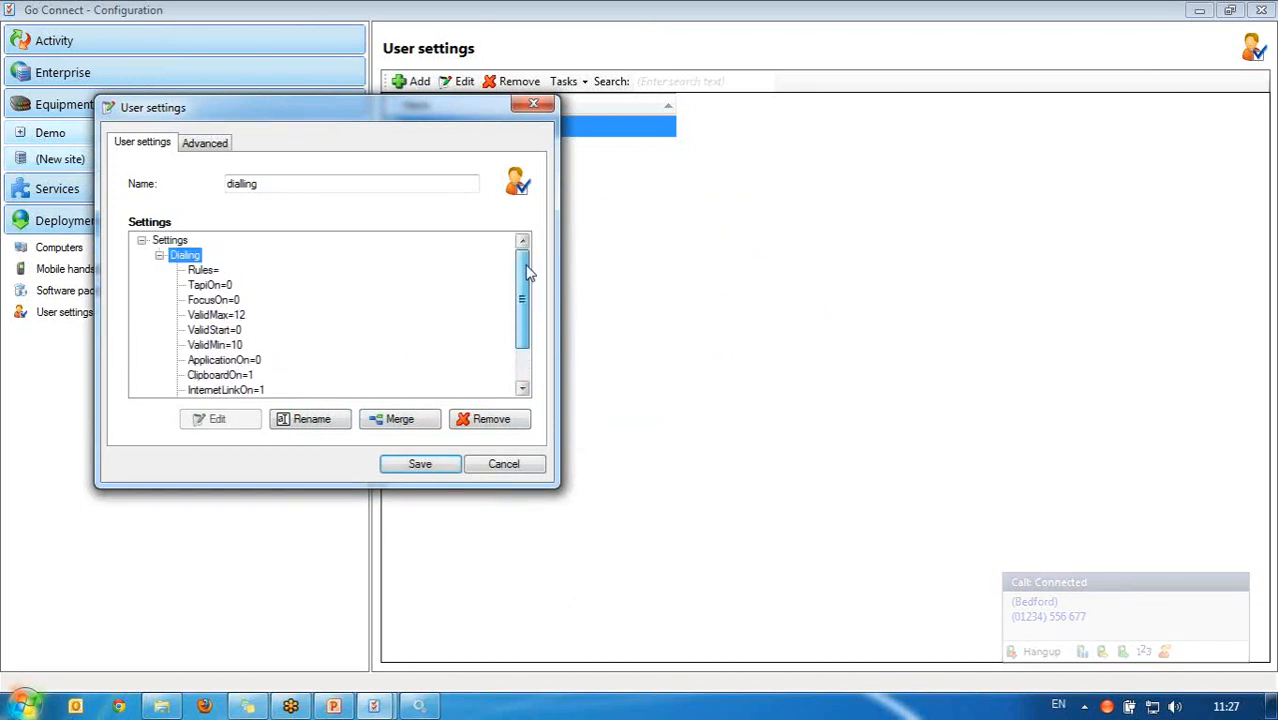
pyautogui.click(421, 465)
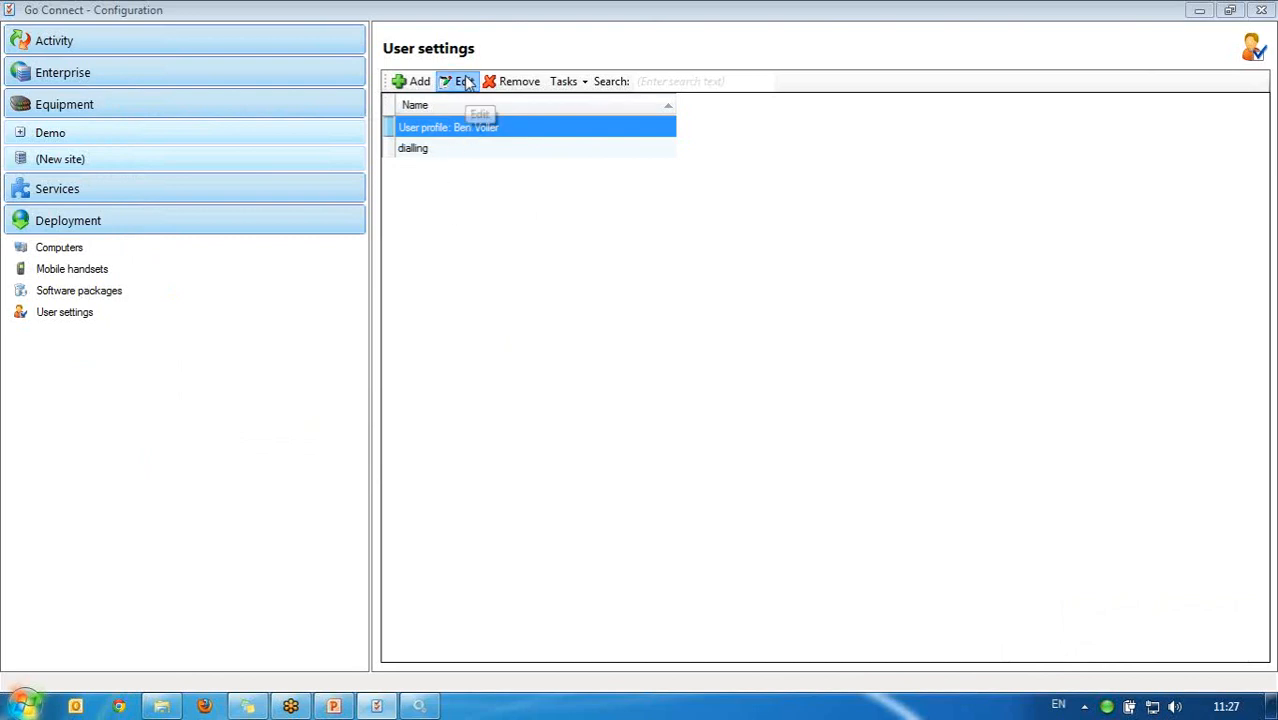
# Step: Merge the dialling profile into the user profile, save it, and show the Enterprise Users list
pyautogui.click(464, 81)
pyautogui.click(462, 466)
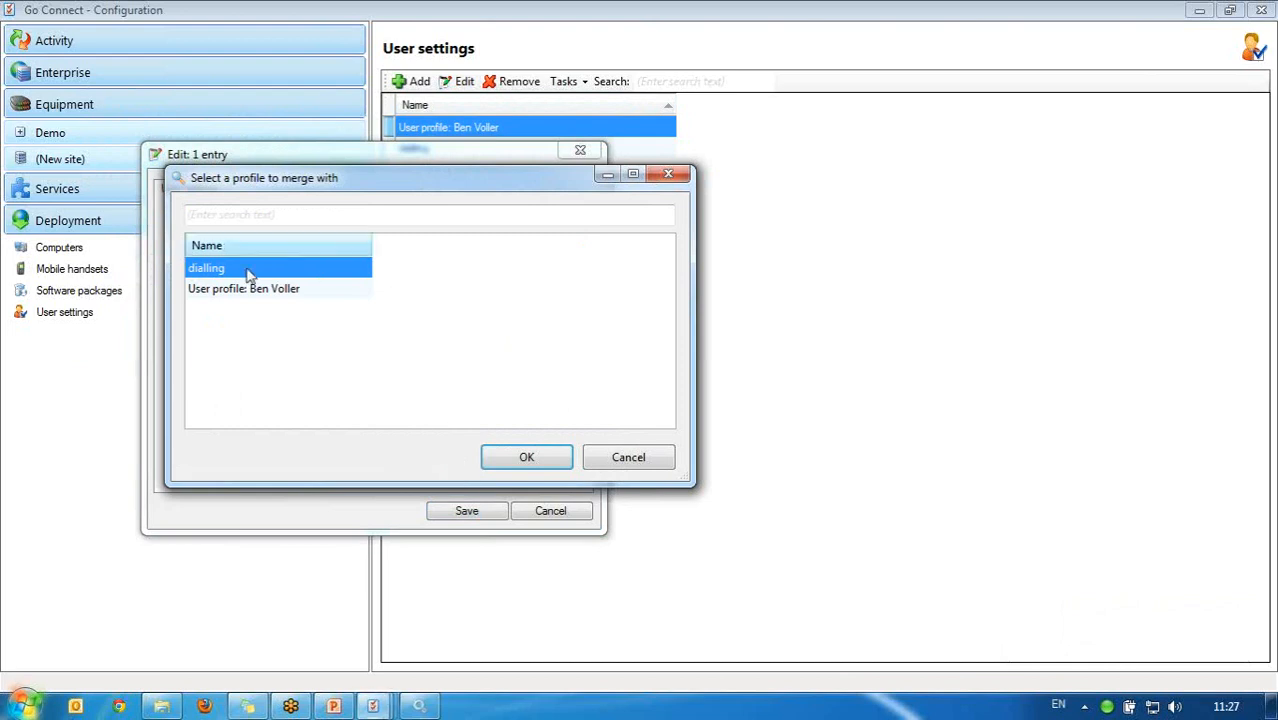
pyautogui.click(531, 458)
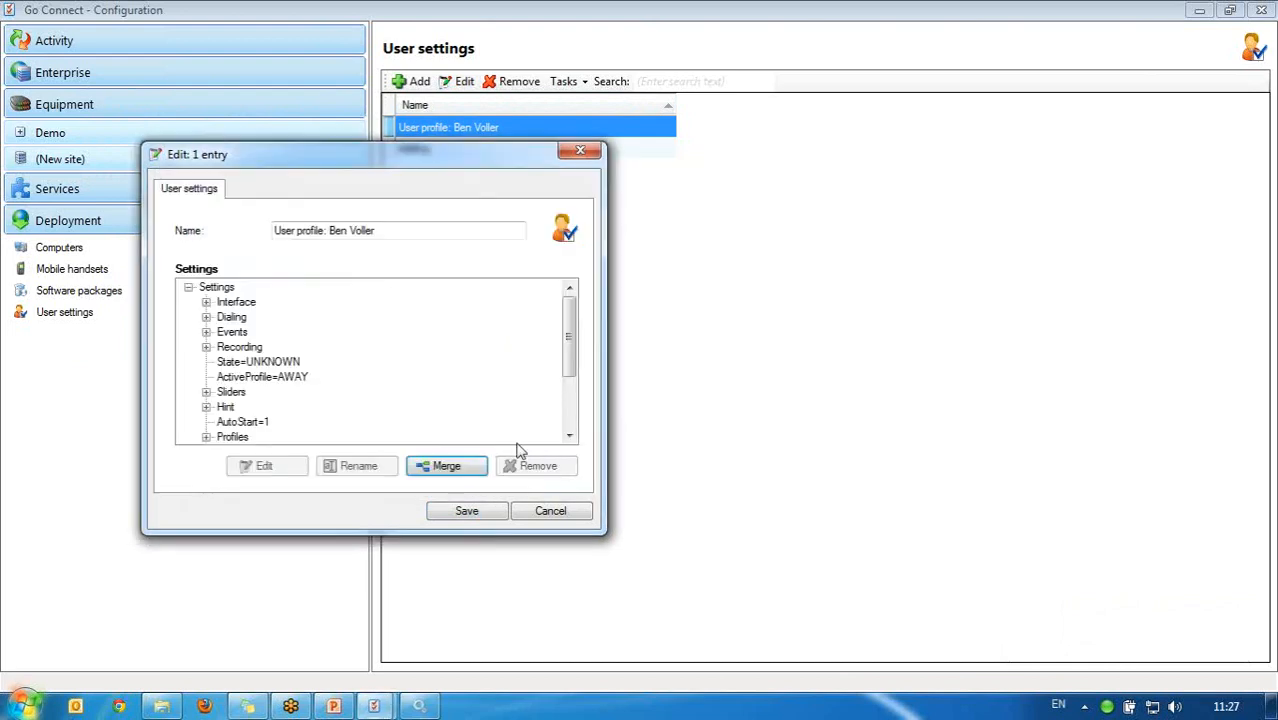
pyautogui.click(551, 514)
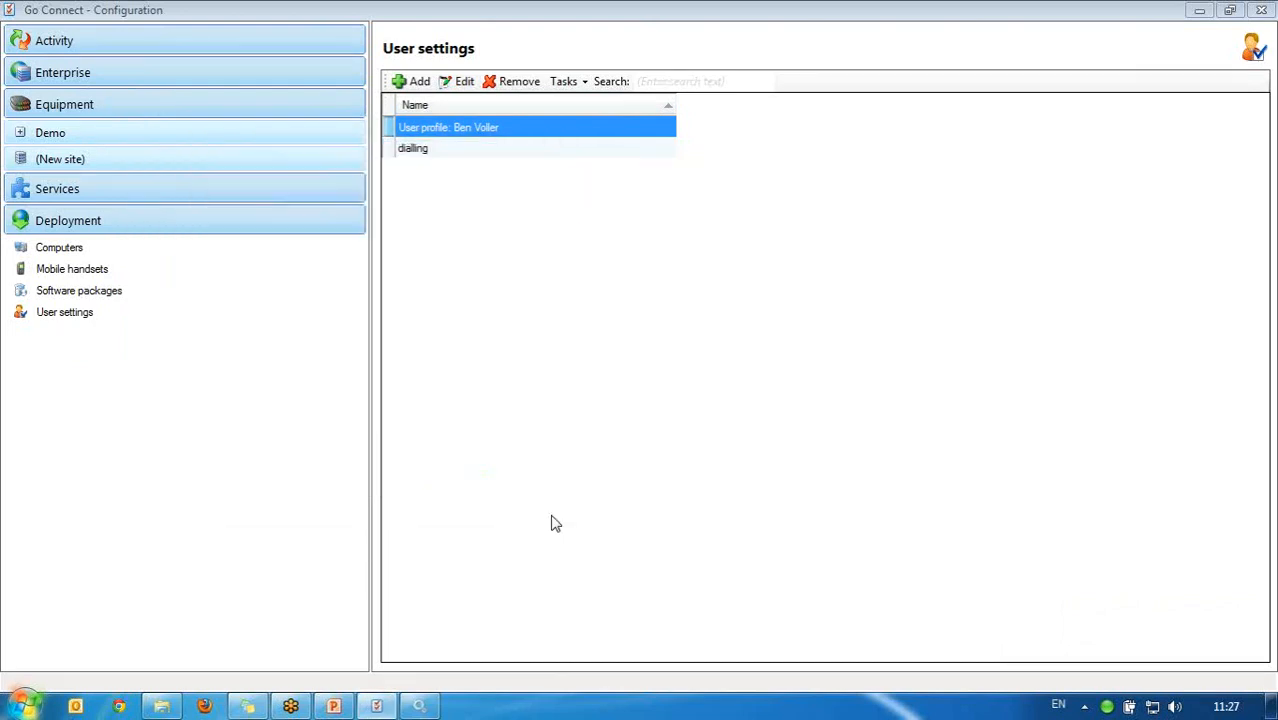
pyautogui.click(181, 76)
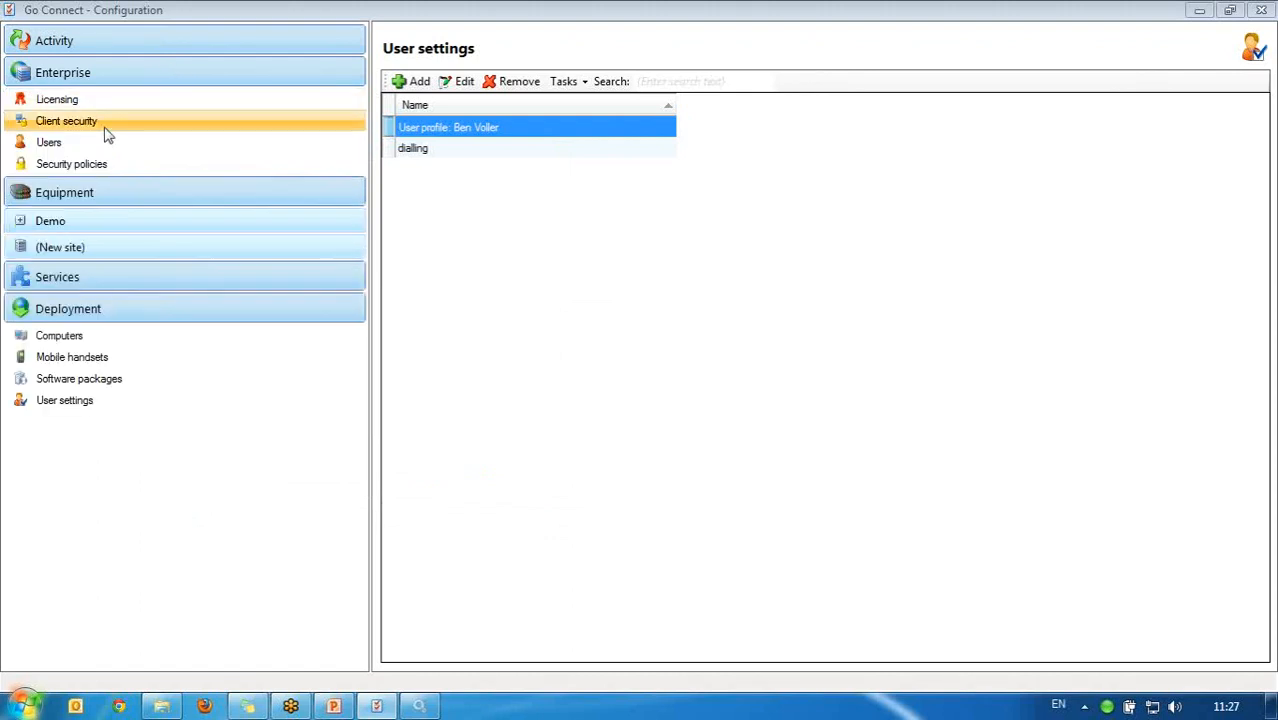
pyautogui.click(100, 145)
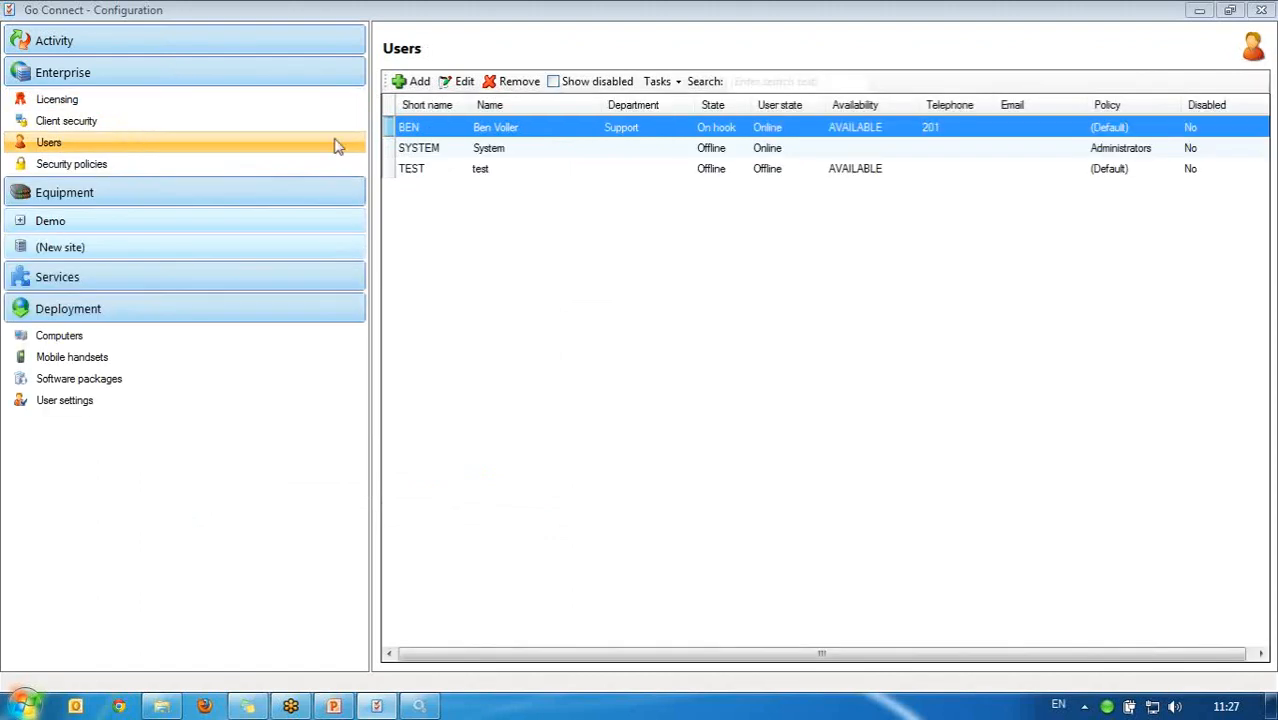
# Step: Apply the dialling user settings to both the SYSTEM and TEST users
pyautogui.click(489, 152)
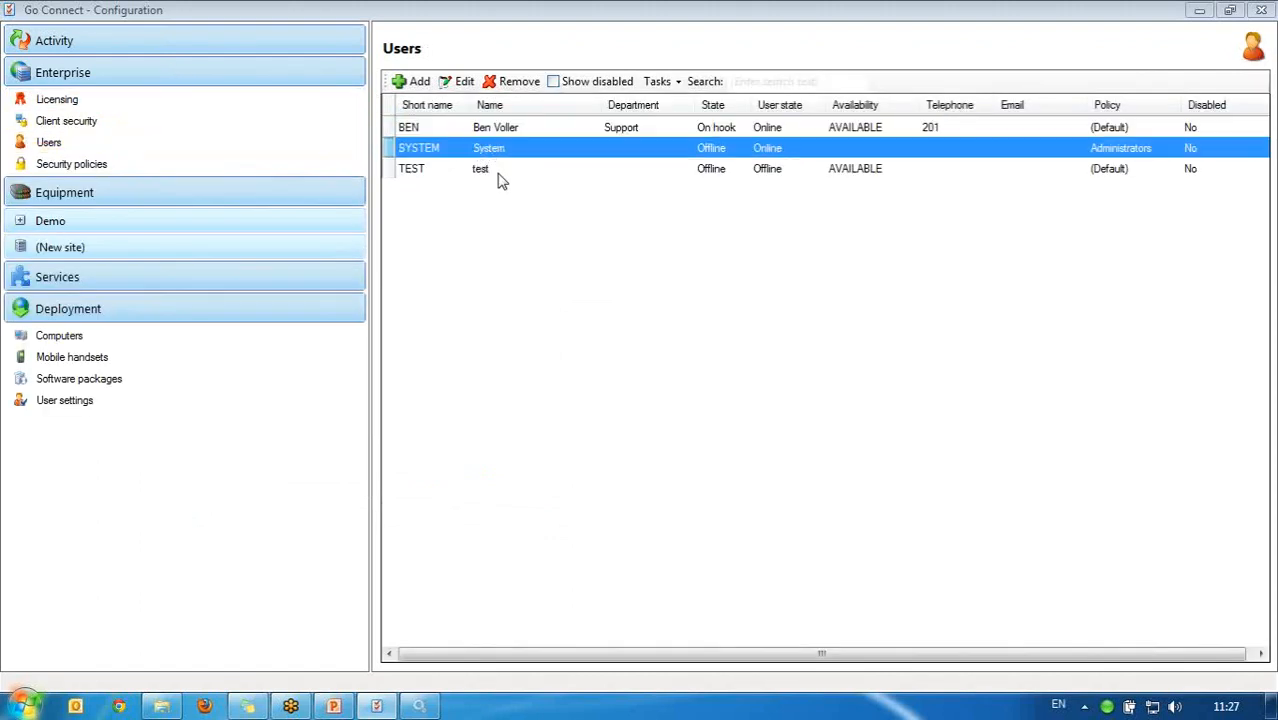
pyautogui.keyDown('shift'); pyautogui.click(499, 176); pyautogui.keyUp('shift')
pyautogui.click(670, 84)
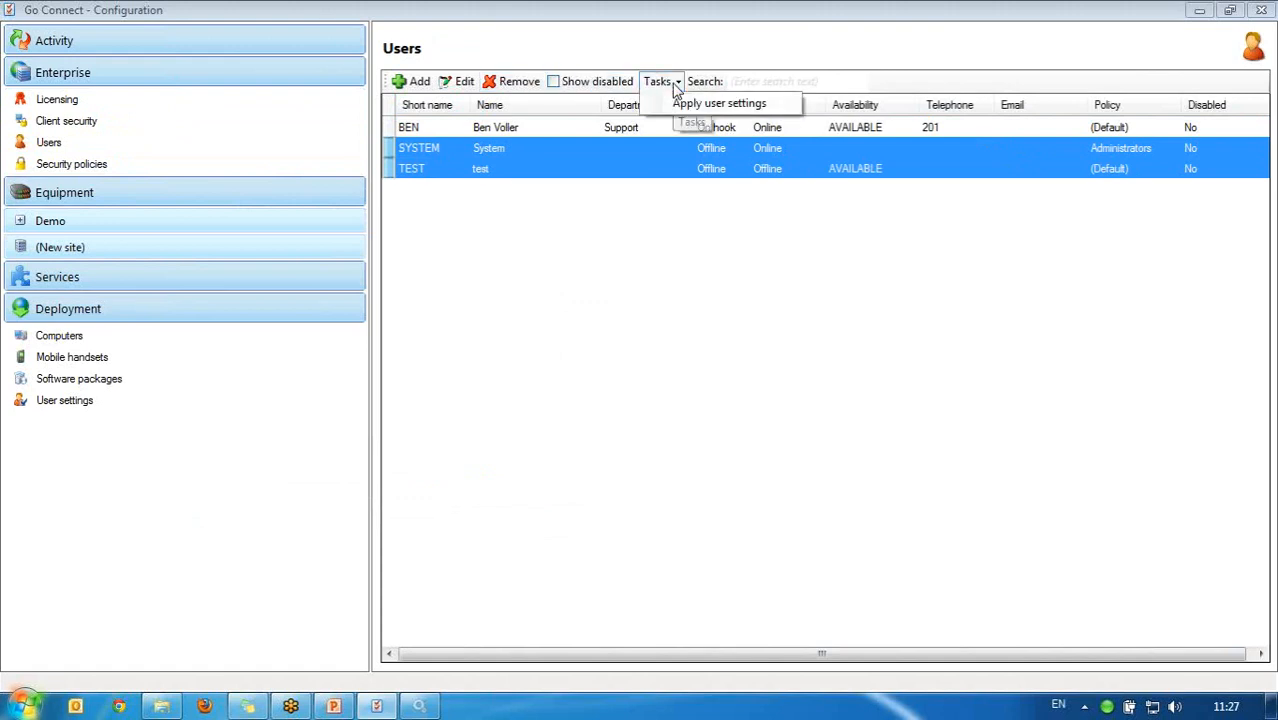
pyautogui.click(693, 105)
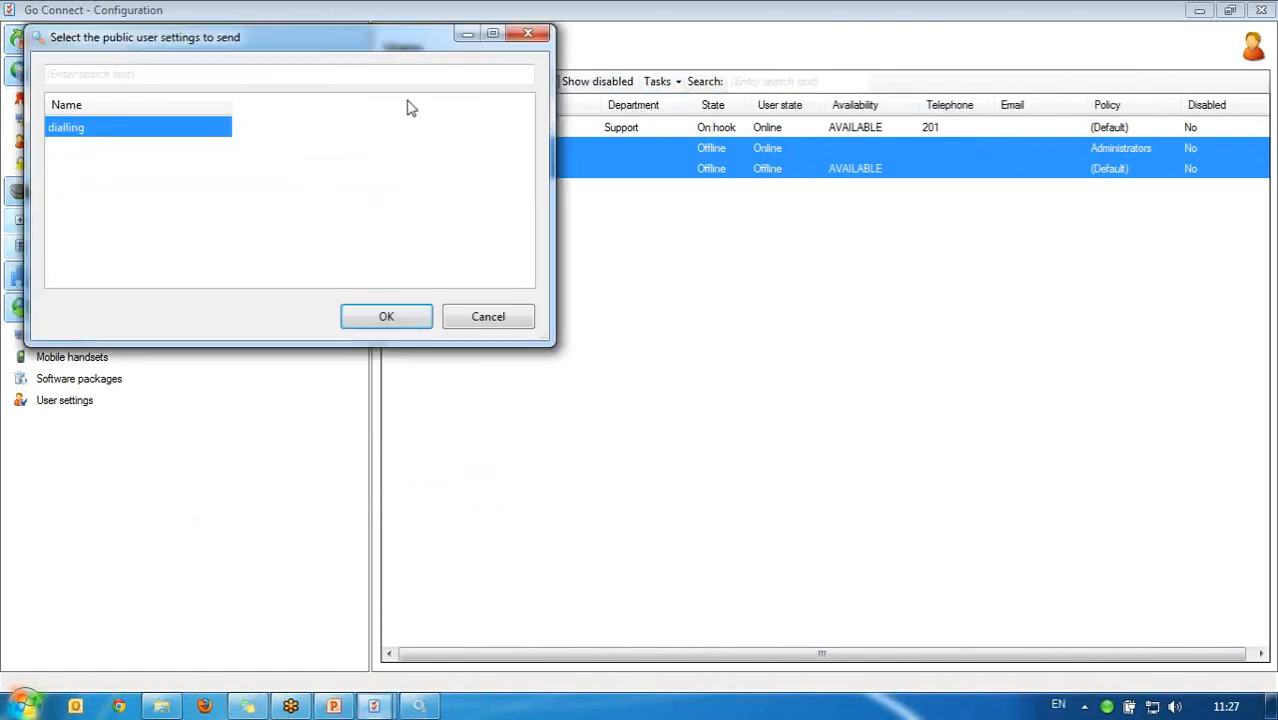
pyautogui.click(388, 318)
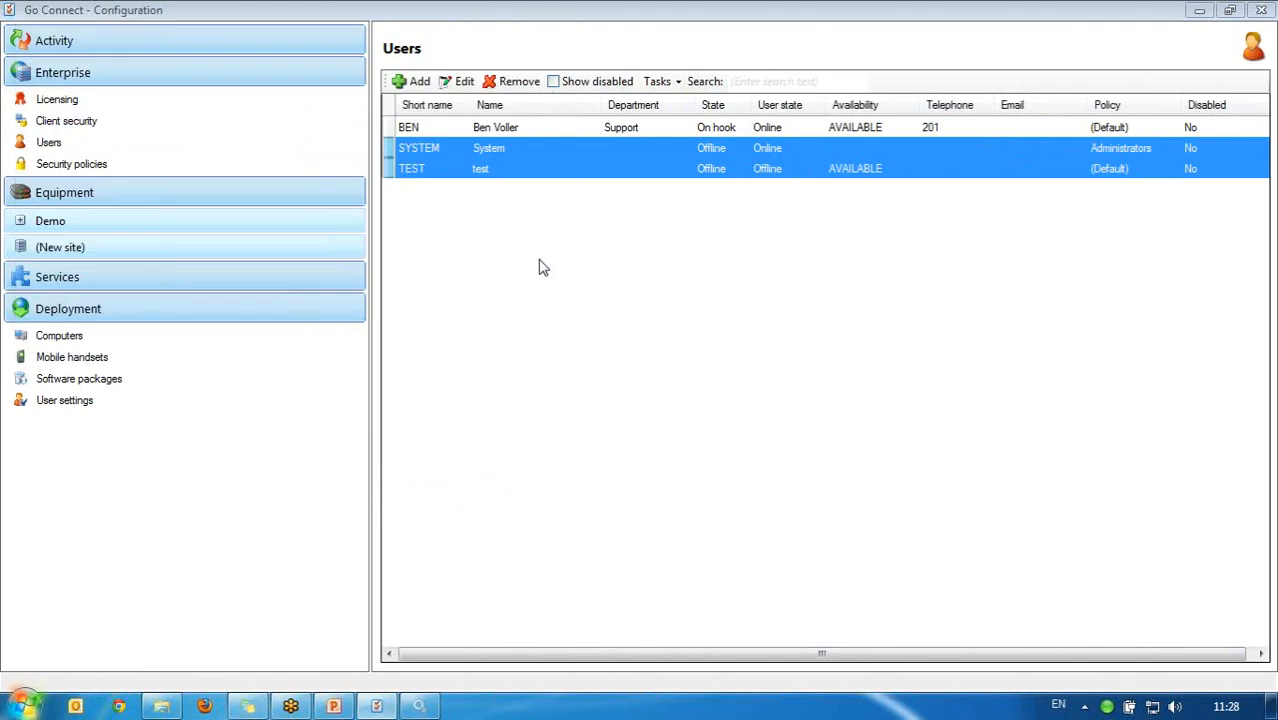
pyautogui.click(136, 412)
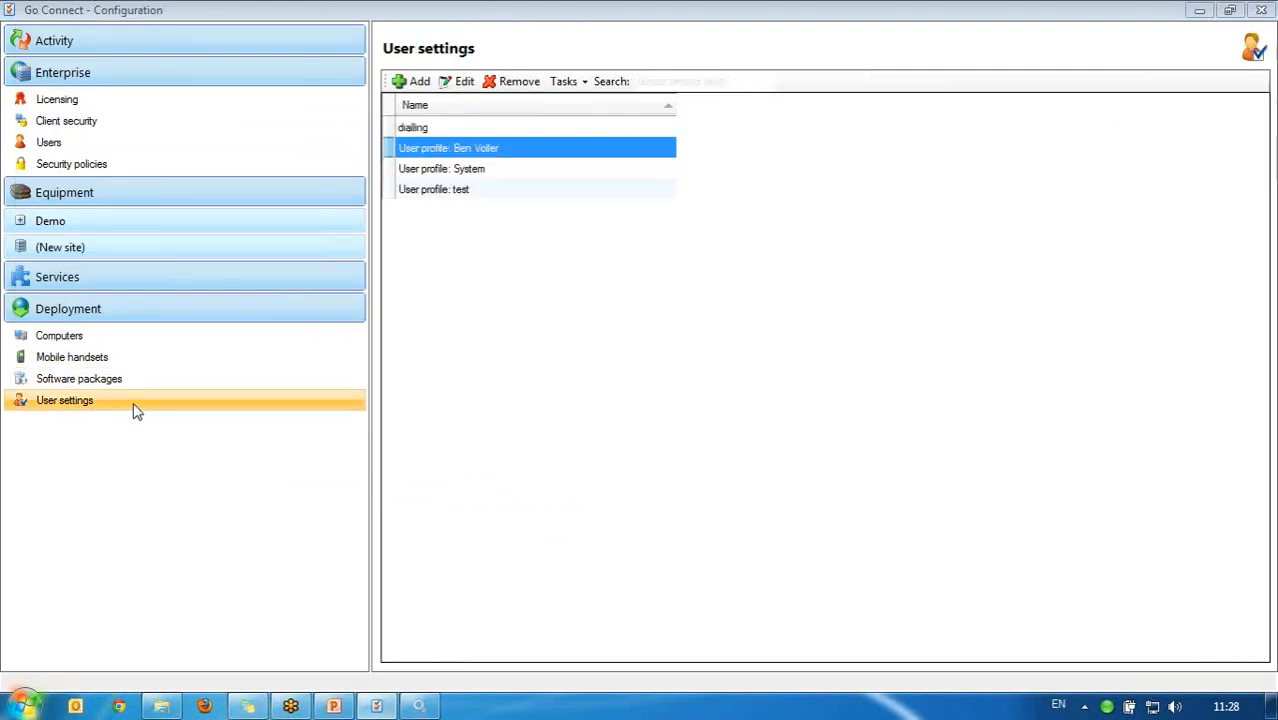
pyautogui.doubleClick(490, 192)
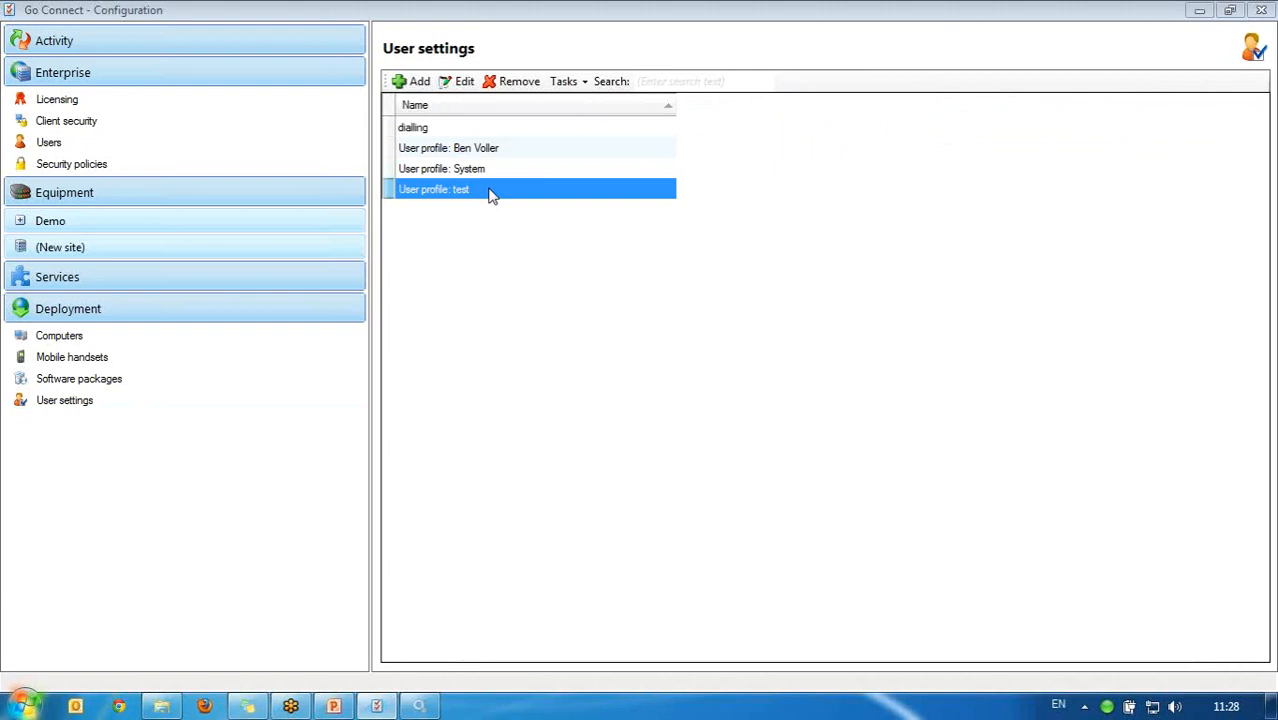
pyautogui.click(115, 212)
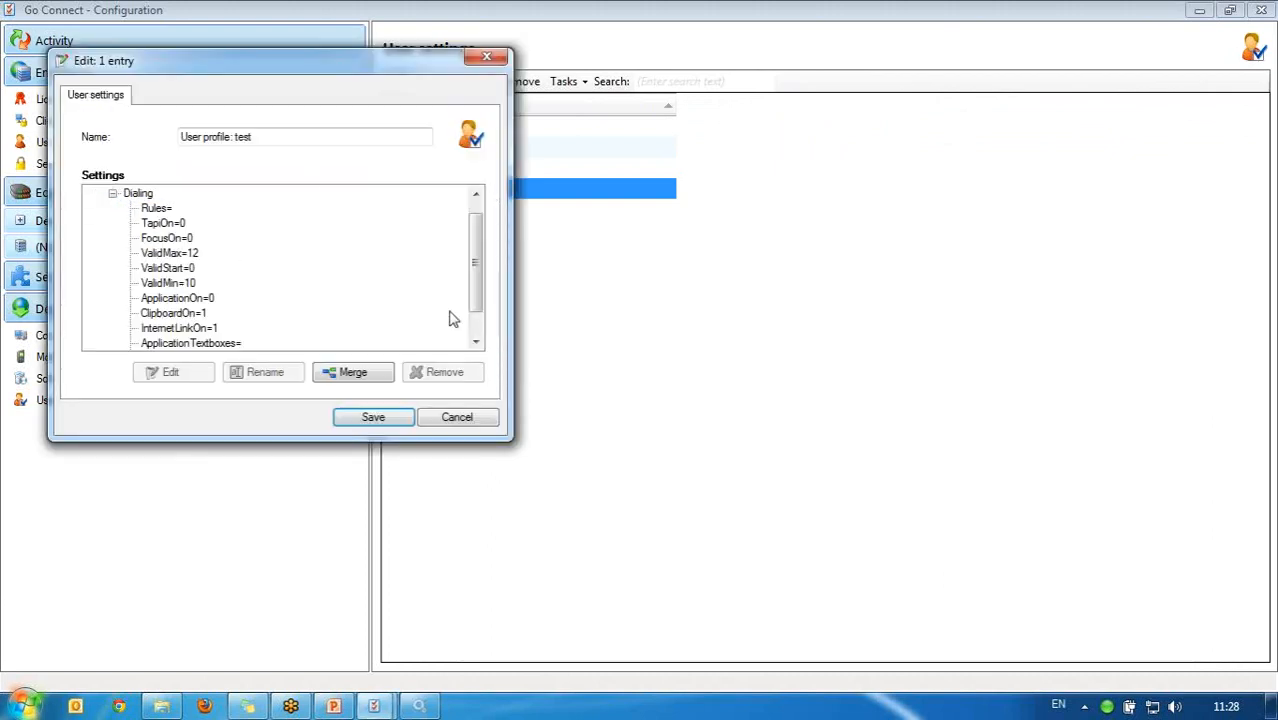
pyautogui.click(457, 417)
pyautogui.click(470, 172)
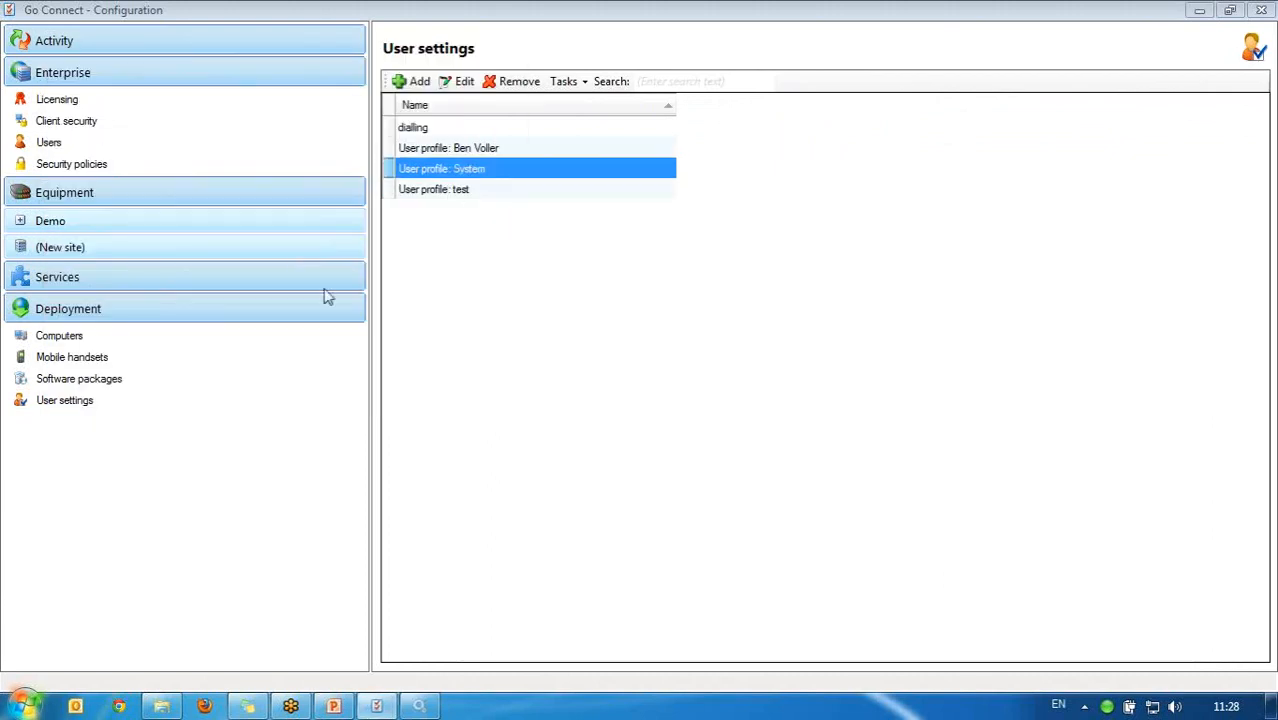
pyautogui.click(460, 81)
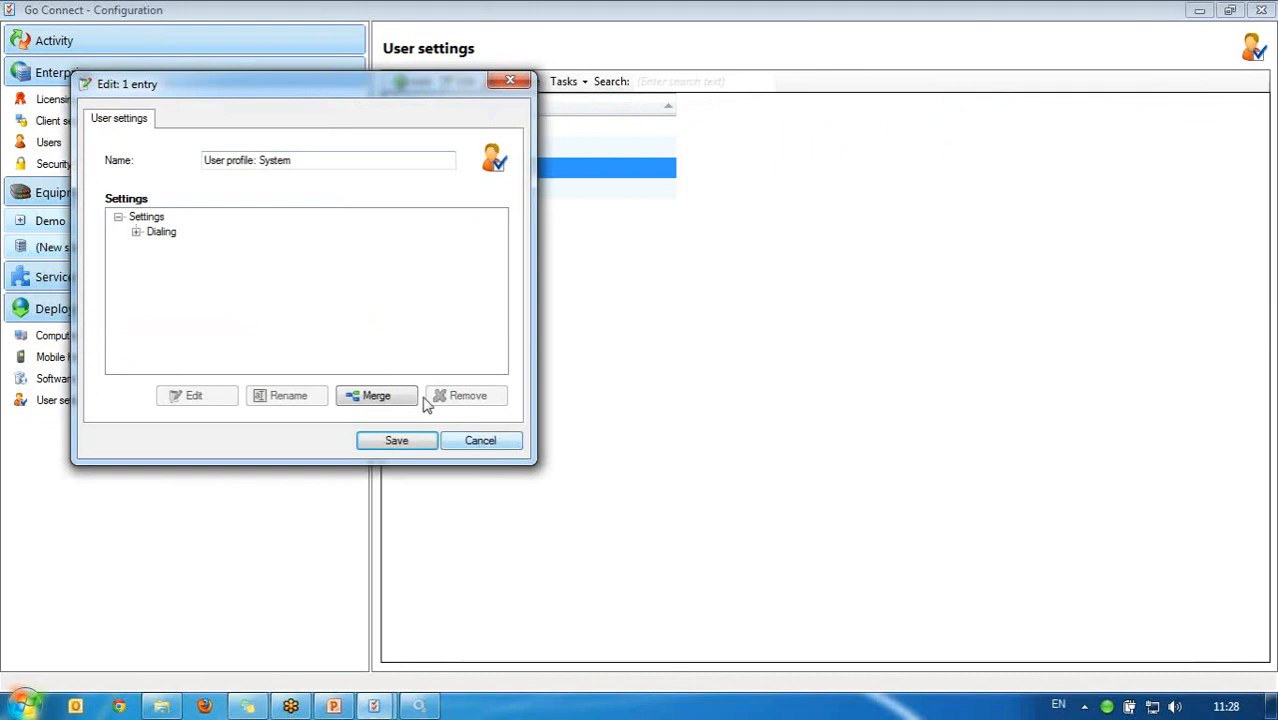
pyautogui.click(464, 442)
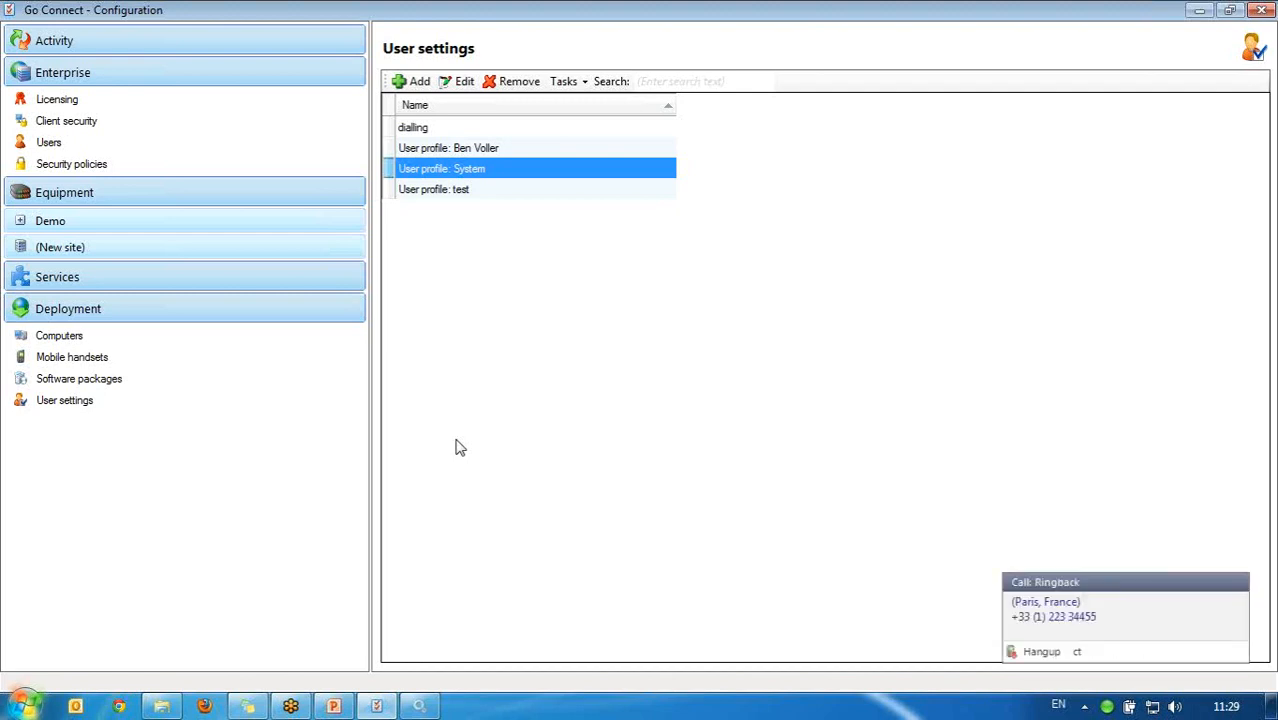
# Step: Set the Go Connect client so each computer user has a different telephone, and save
pyautogui.rightClick(1107, 707)
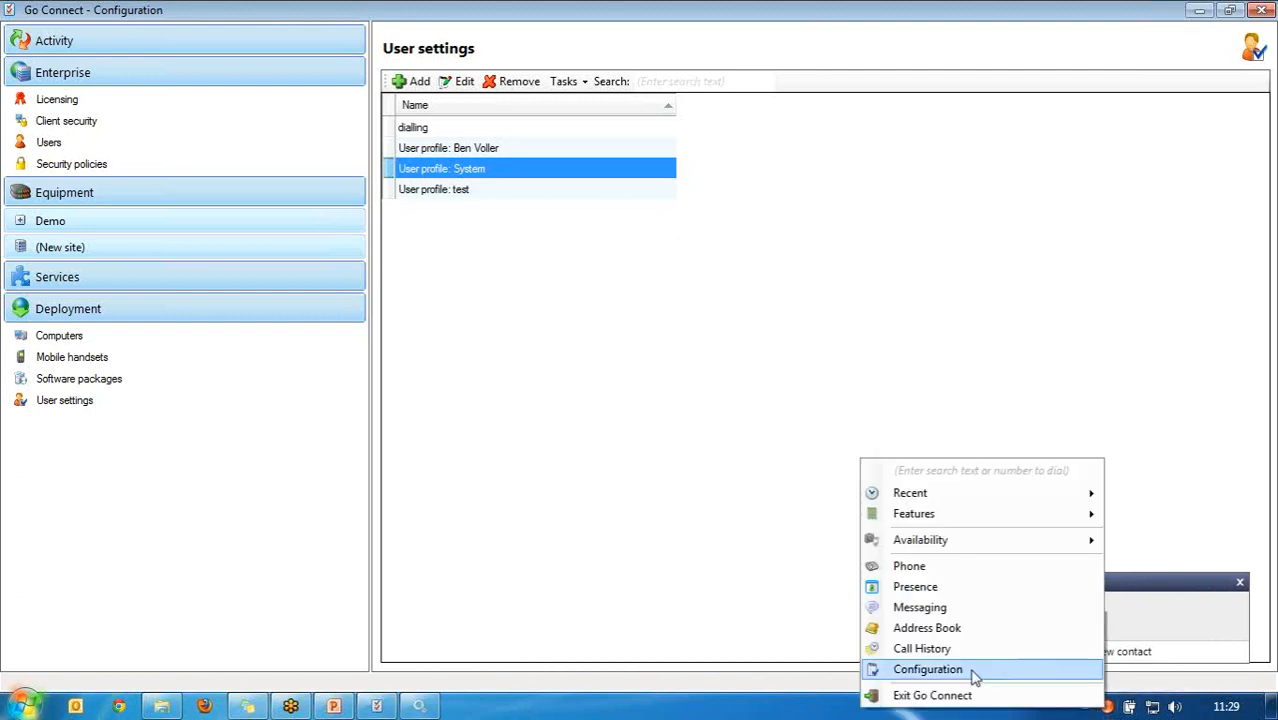
pyautogui.click(979, 670)
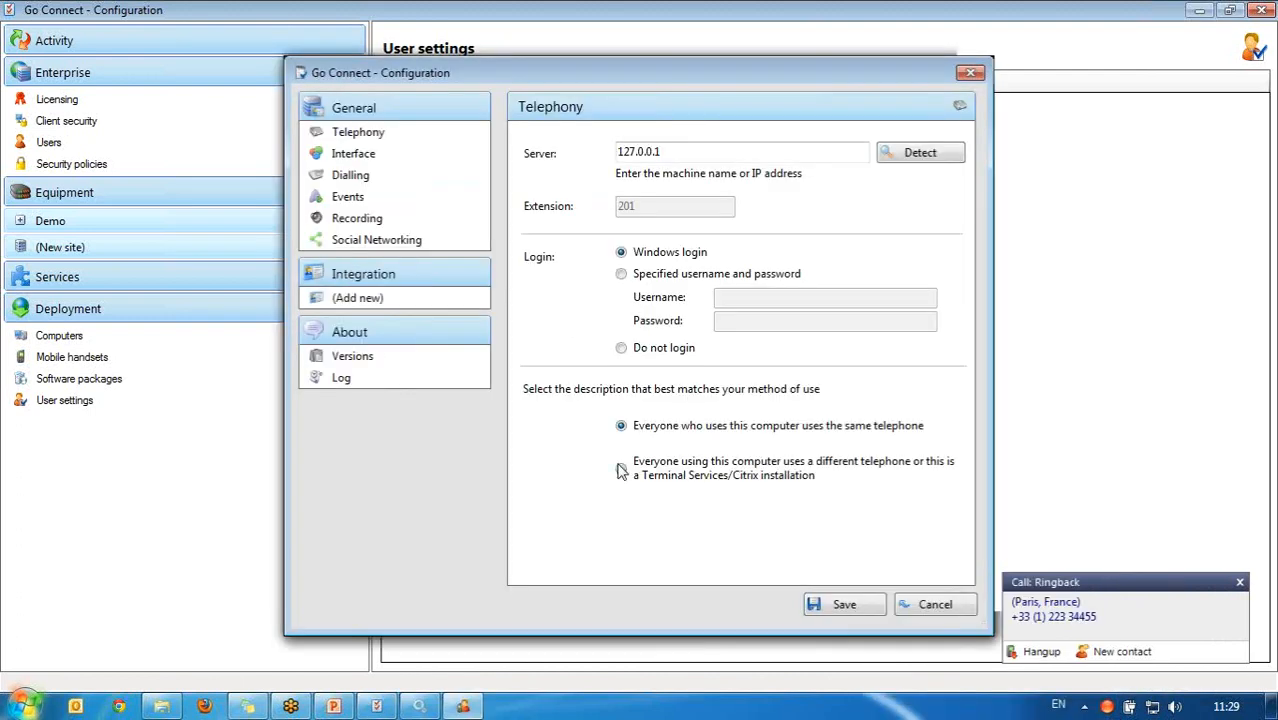
pyautogui.click(623, 470)
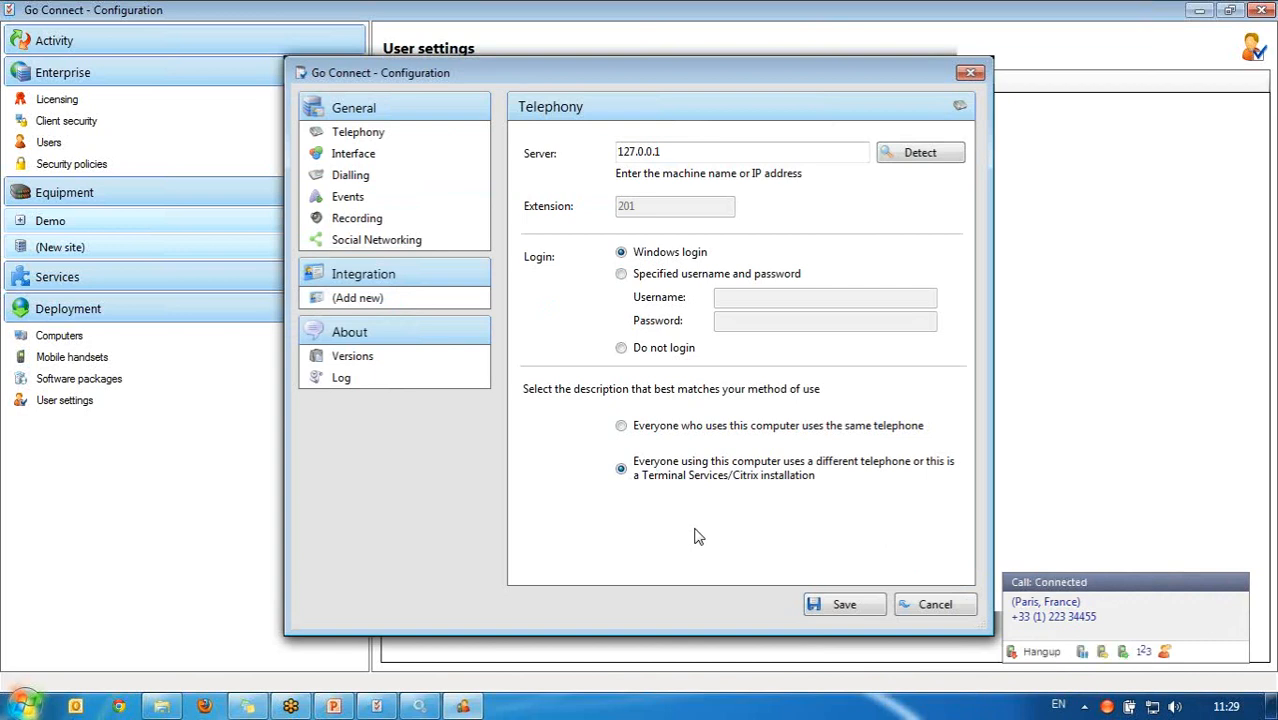
pyautogui.click(843, 606)
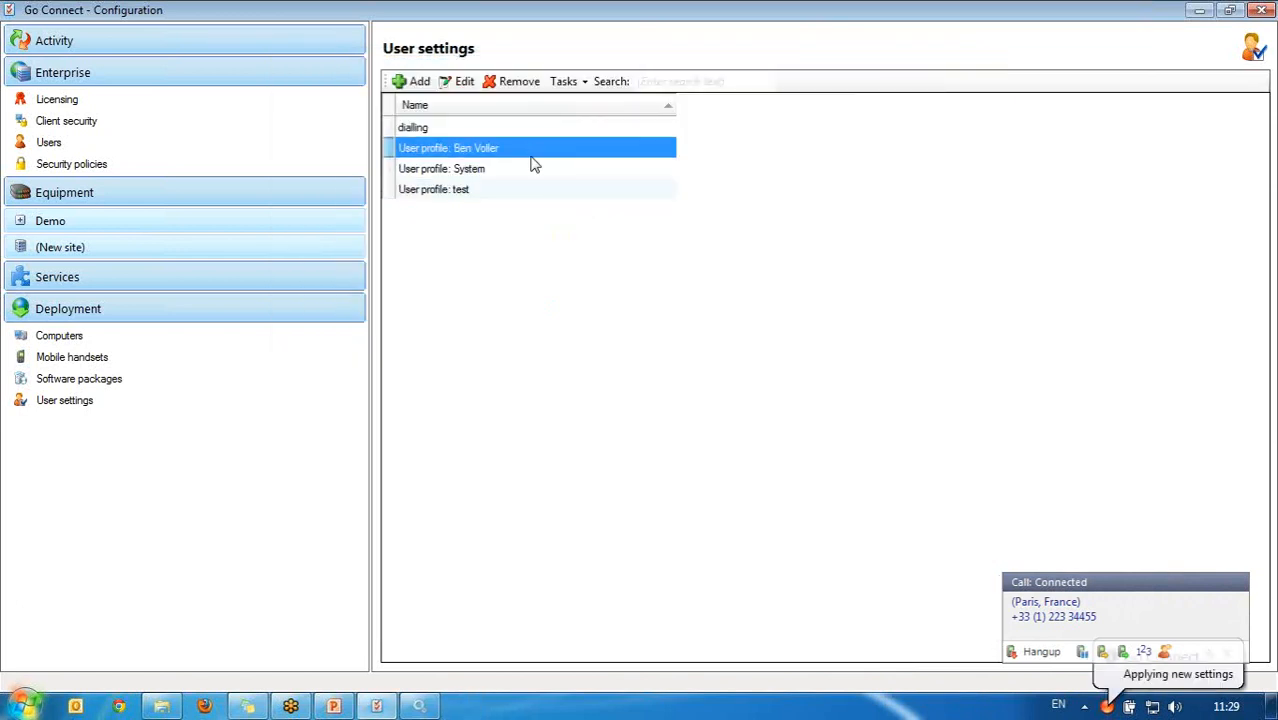
# Step: Inspect the first user profile's Devices > MainDevice entry, Device=201
pyautogui.click(460, 84)
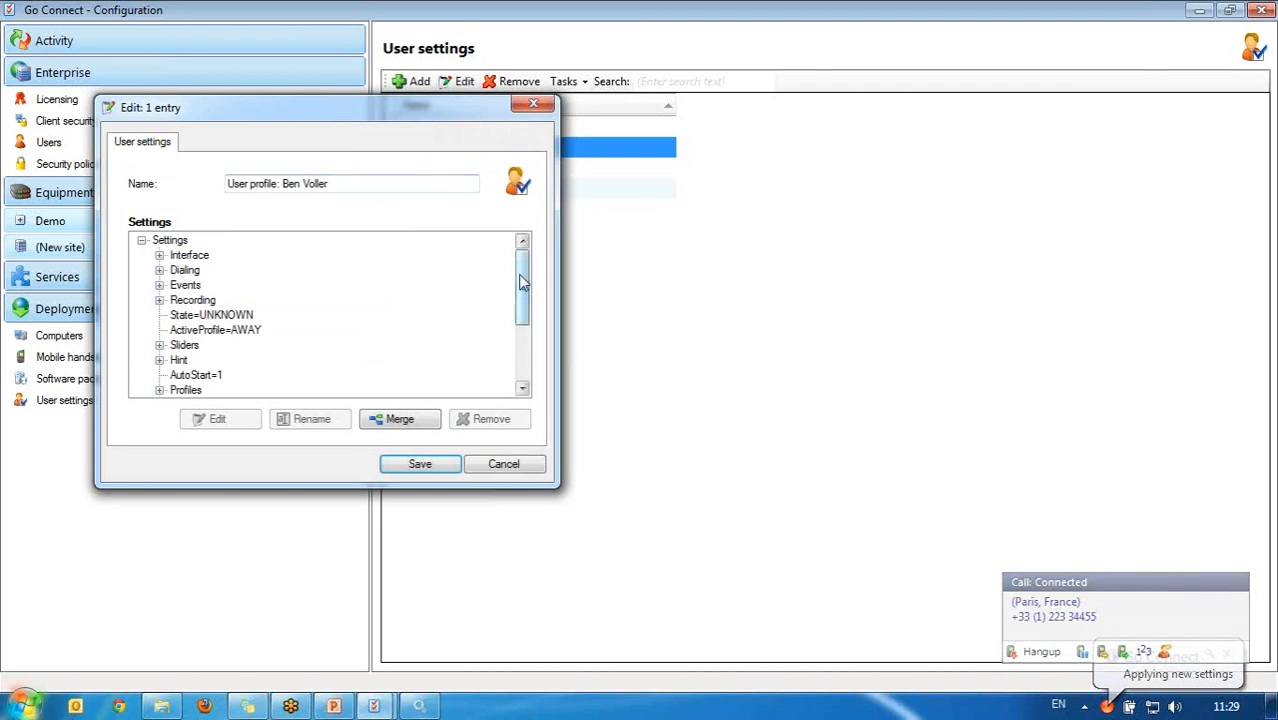
pyautogui.moveTo(521, 287); pyautogui.dragTo(525, 363)
pyautogui.click(159, 375)
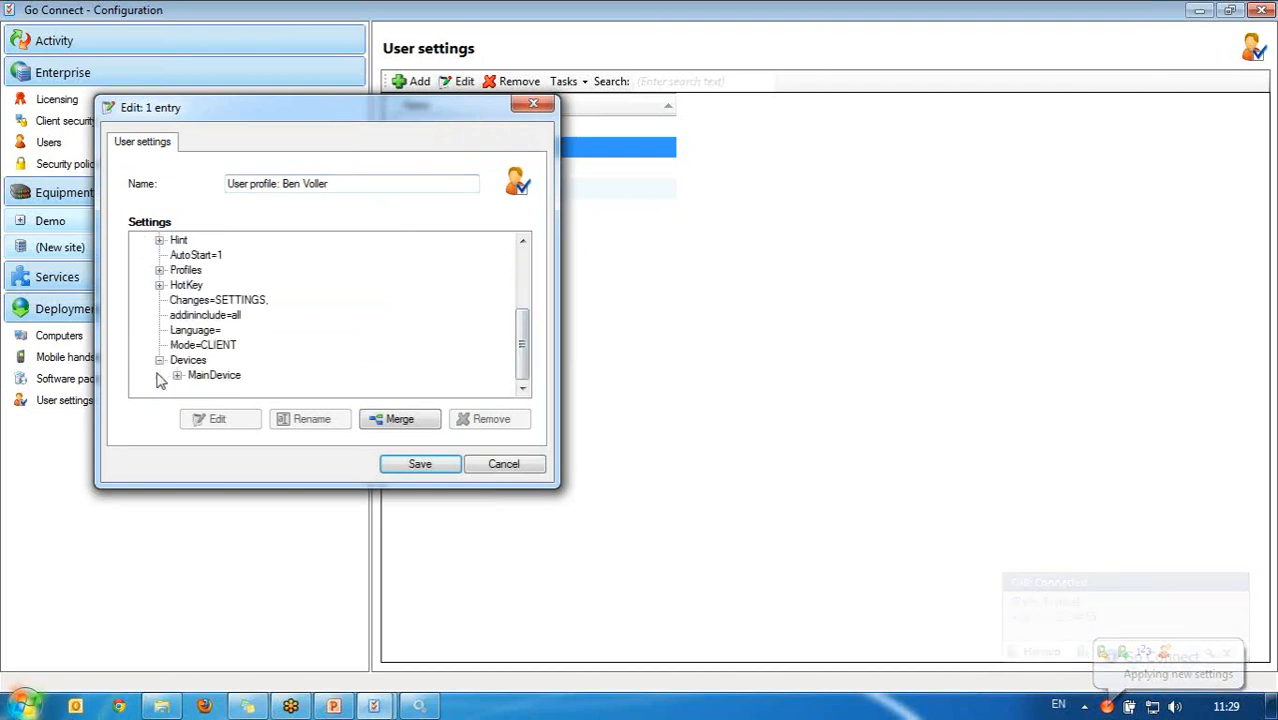
pyautogui.click(177, 375)
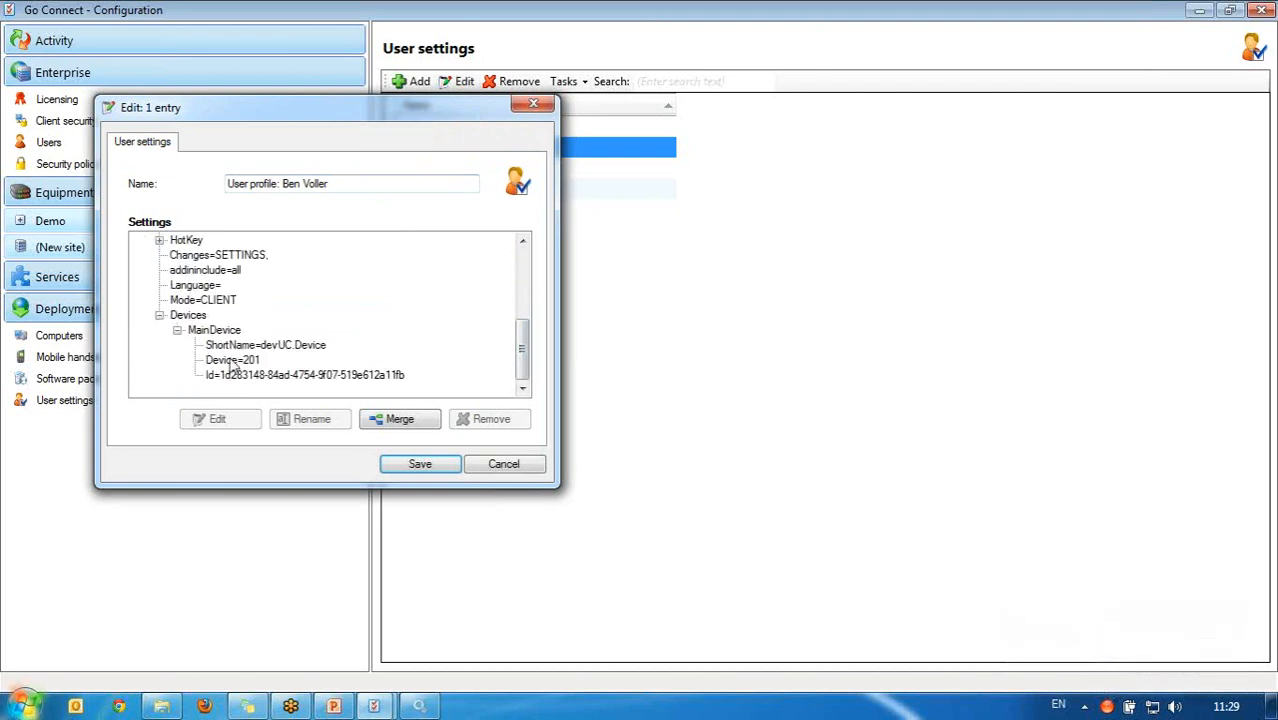
pyautogui.click(232, 361)
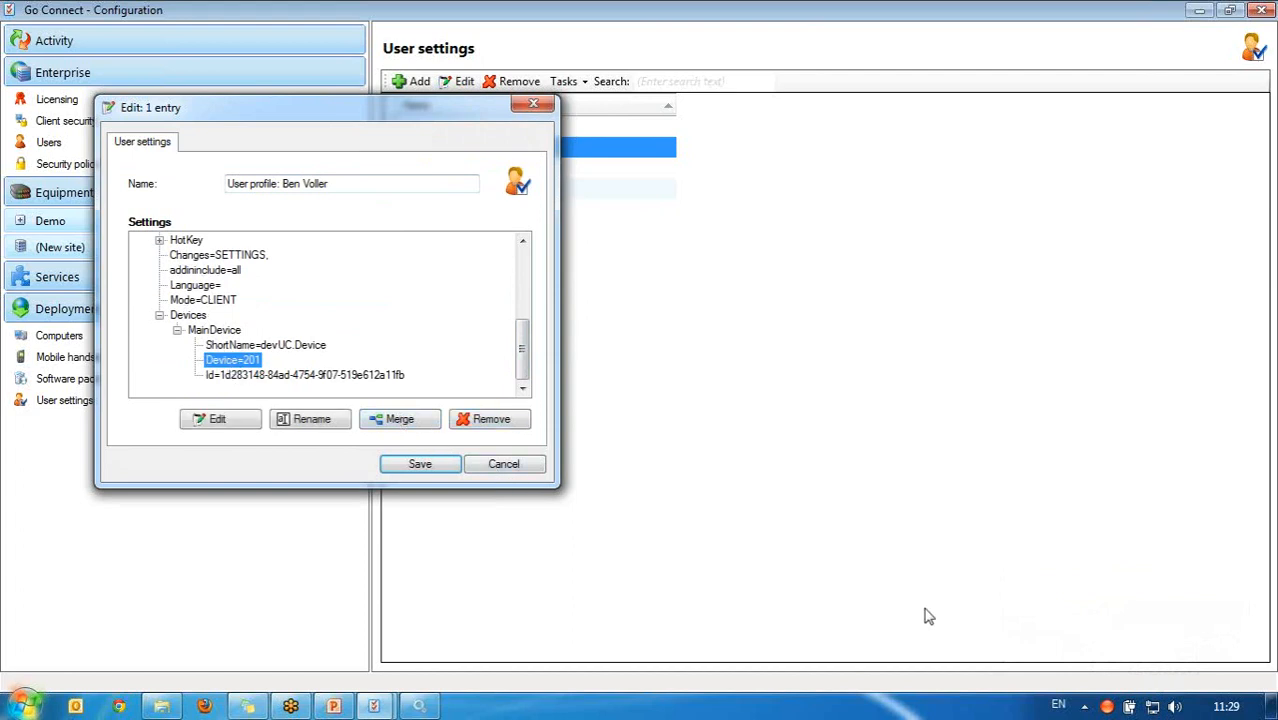
# Step: Reopen the client configuration and start adding a new integration
pyautogui.rightClick(1109, 709)
pyautogui.click(955, 664)
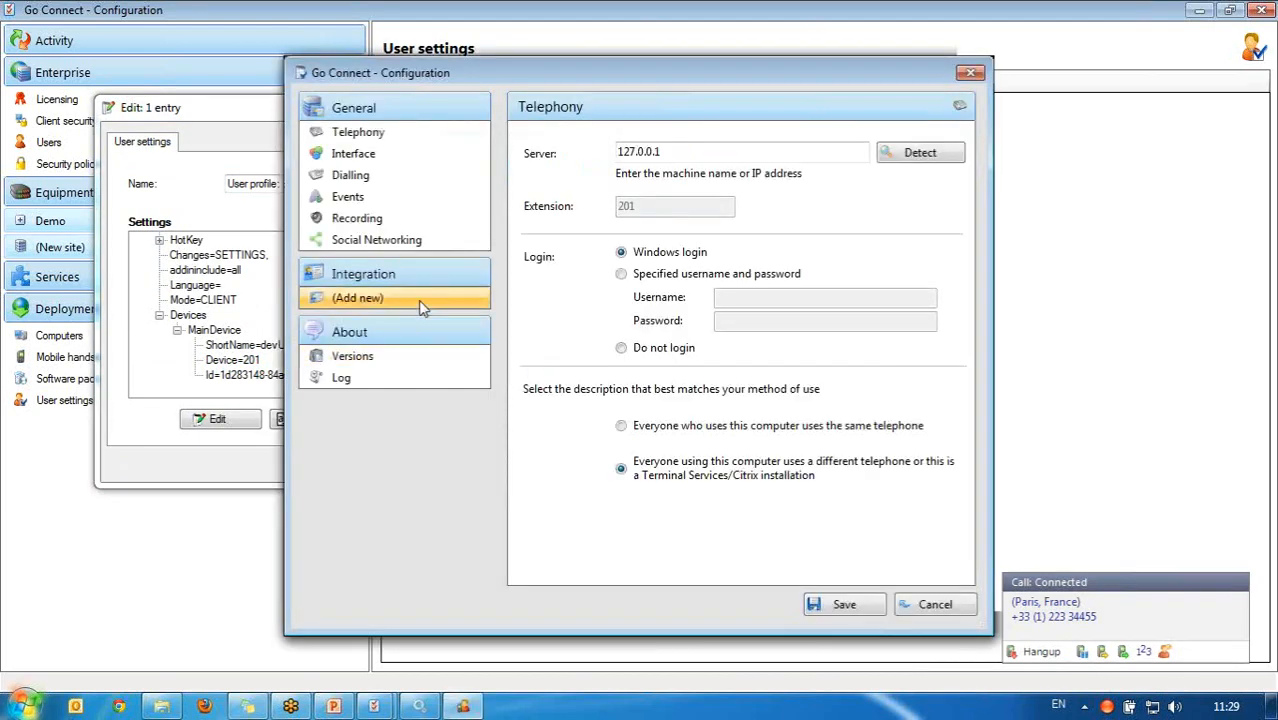
pyautogui.click(418, 299)
pyautogui.click(785, 183)
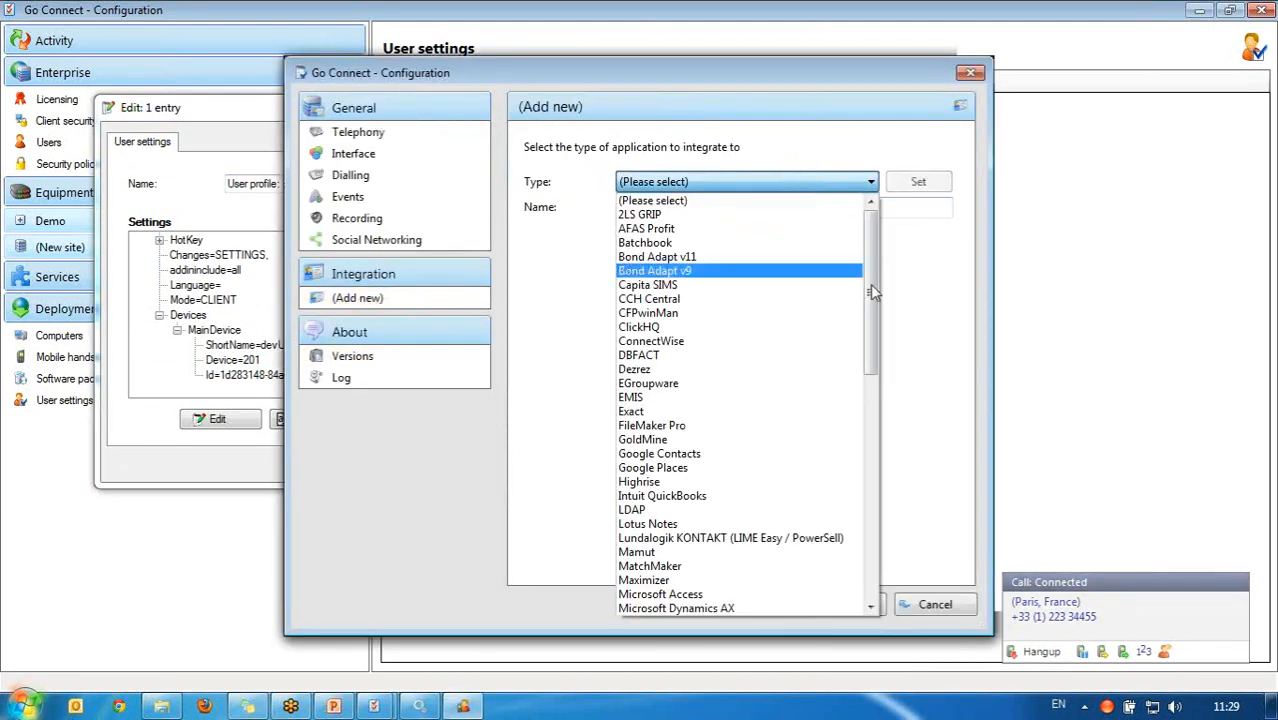
# Step: Add and save a Microsoft Outlook integration, then close the user profile editor
pyautogui.moveTo(872, 287); pyautogui.dragTo(876, 366)
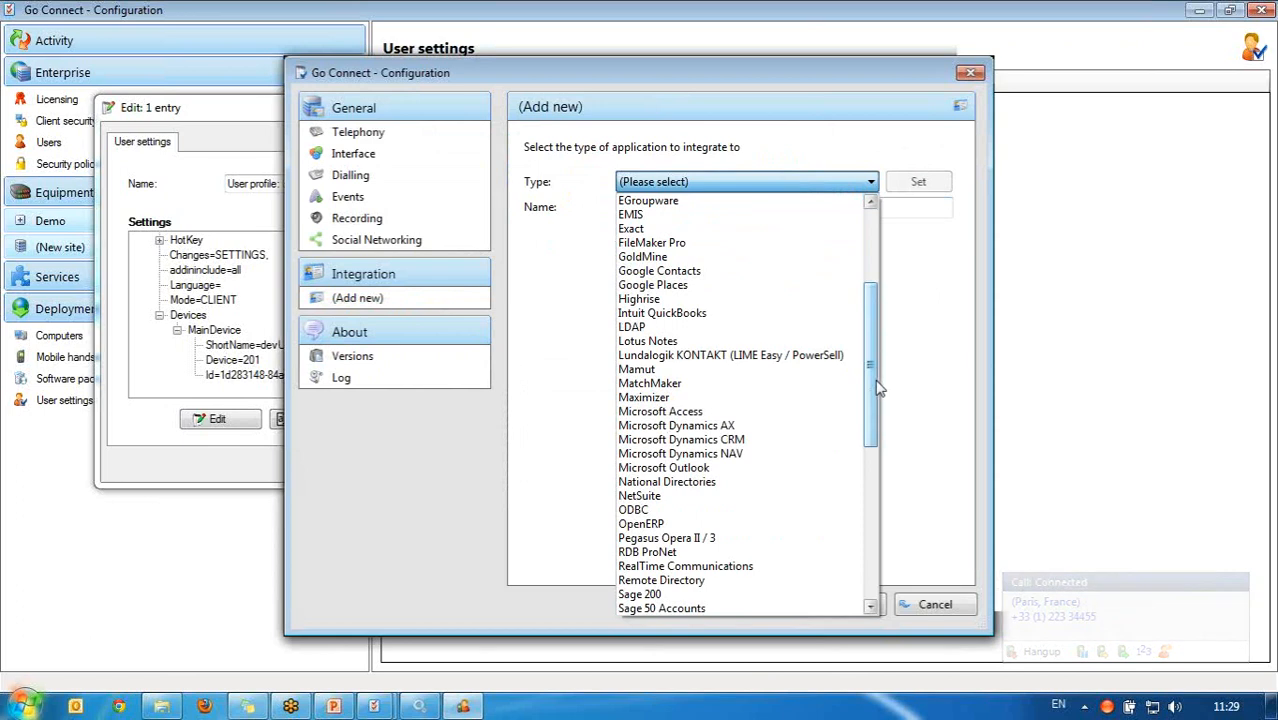
pyautogui.click(763, 474)
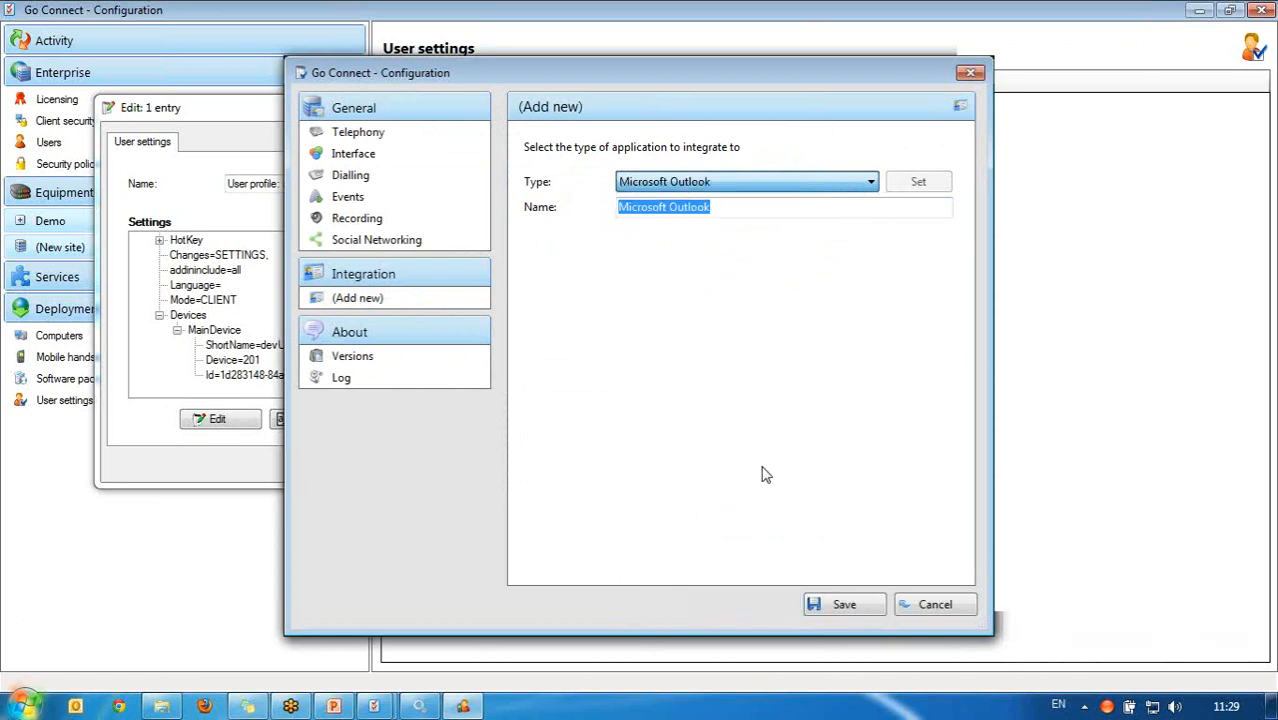
pyautogui.click(845, 605)
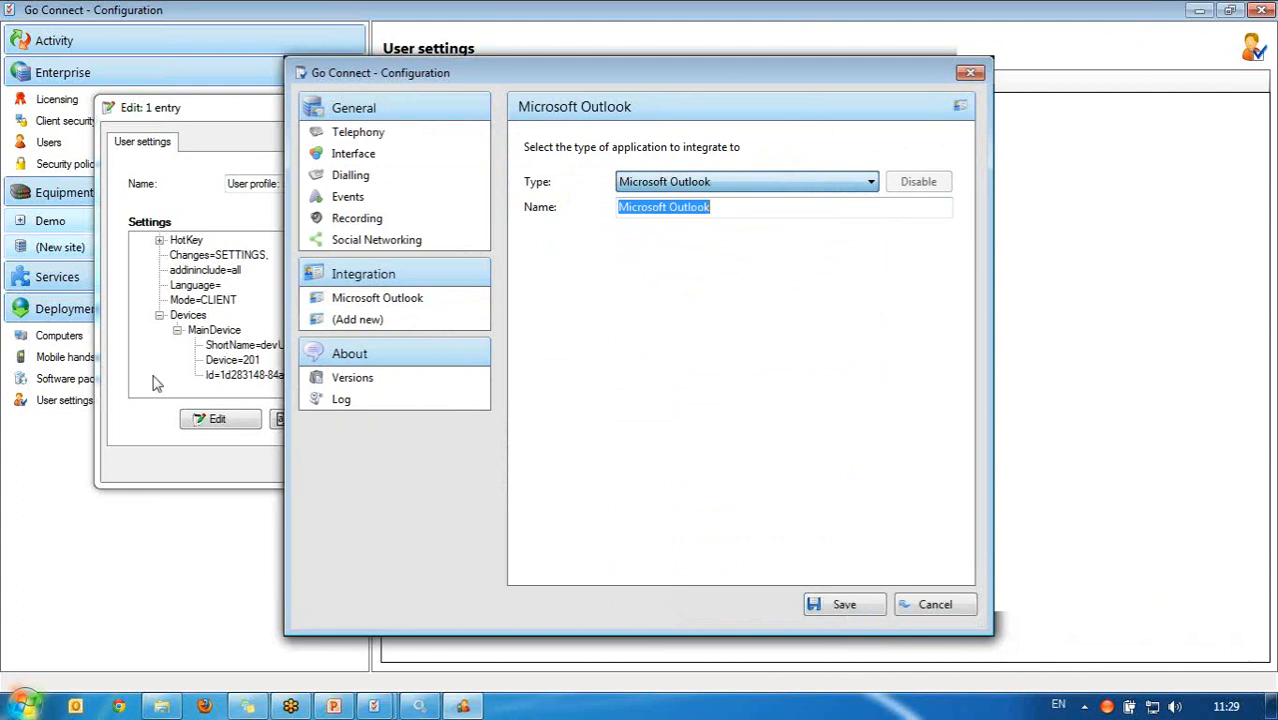
pyautogui.click(166, 433)
pyautogui.click(532, 106)
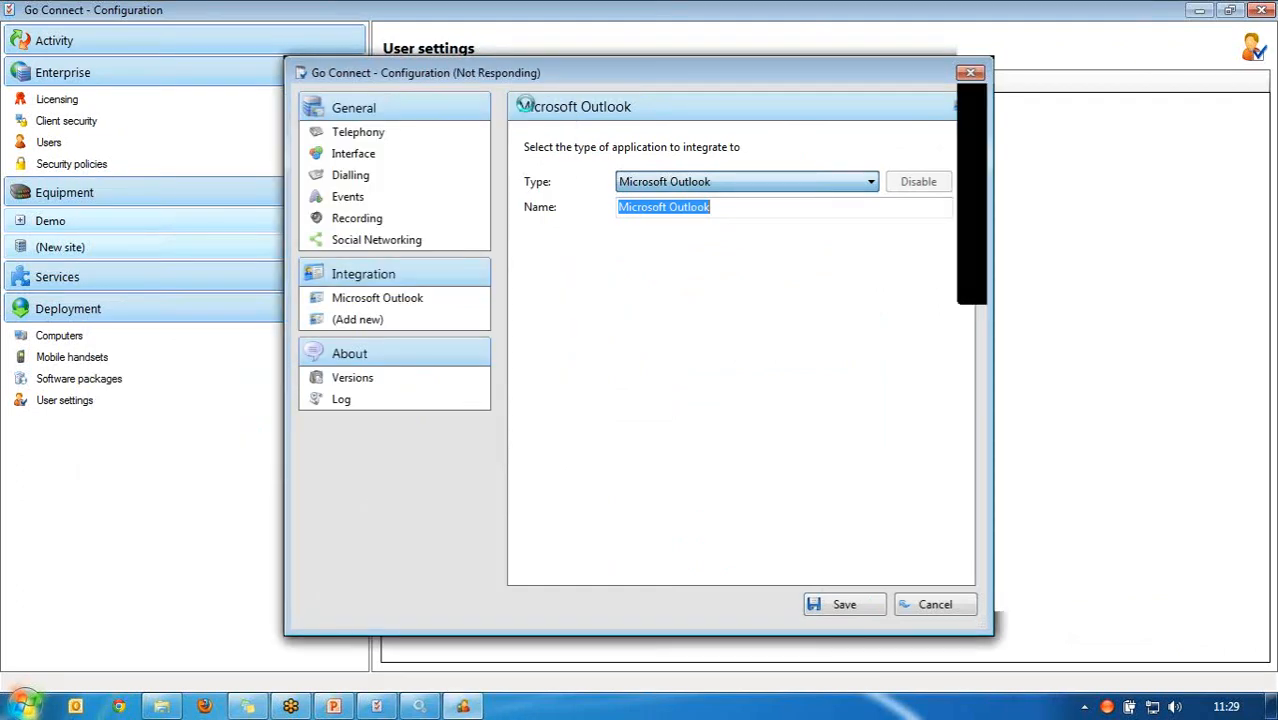
# Step: Inspect the profile's Devices > CRM1 Outlook entry (devOutlook.dll), then cancel without changes
pyautogui.click(458, 82)
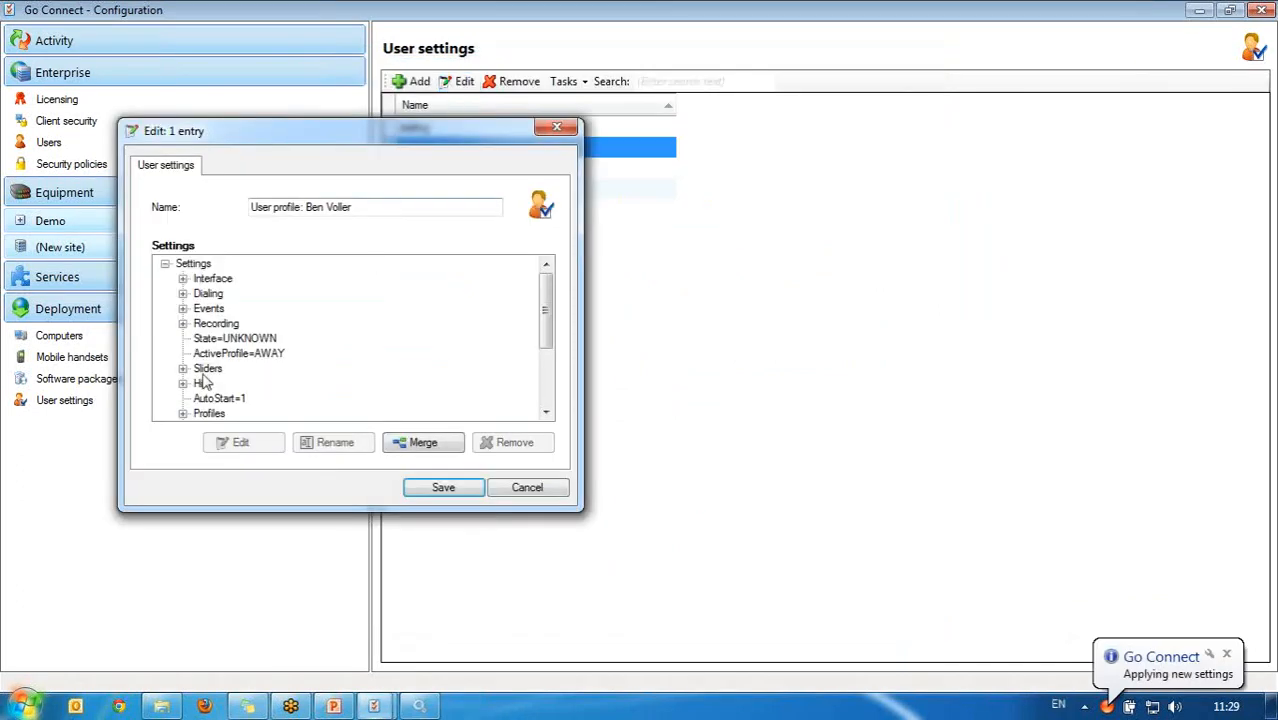
pyautogui.scroll(-3, 555, 343)
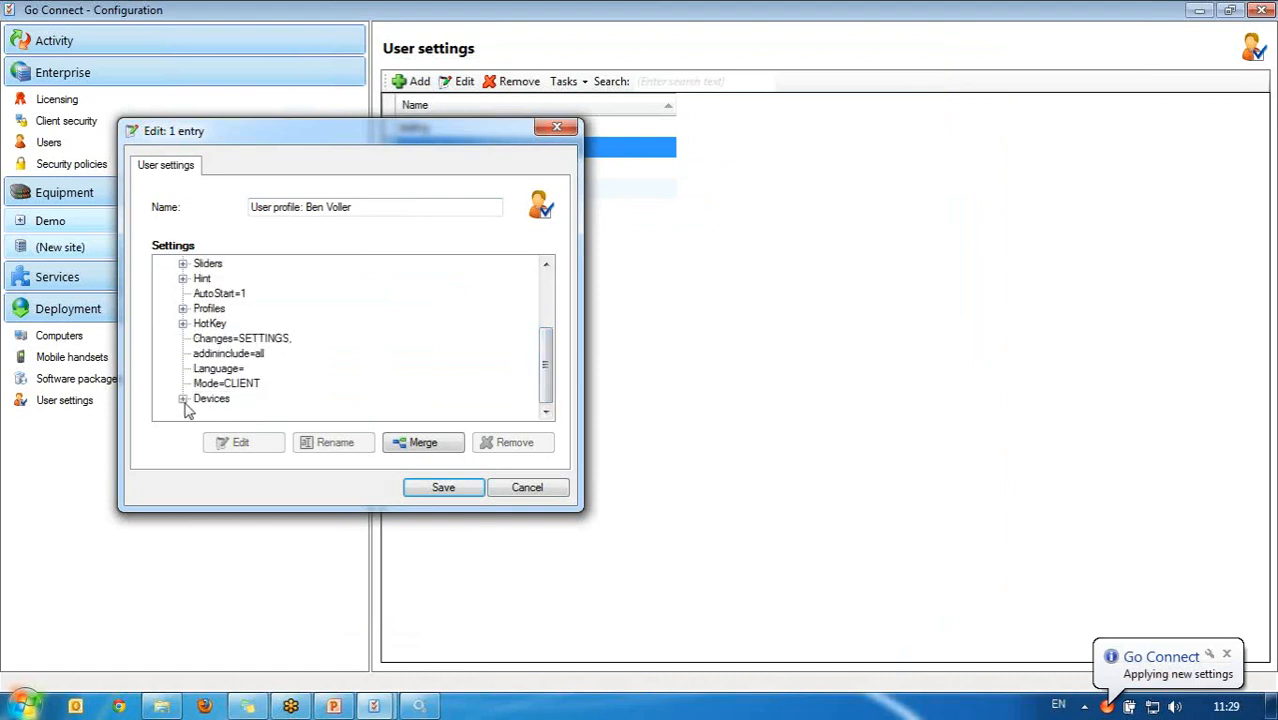
pyautogui.click(182, 399)
pyautogui.click(201, 399)
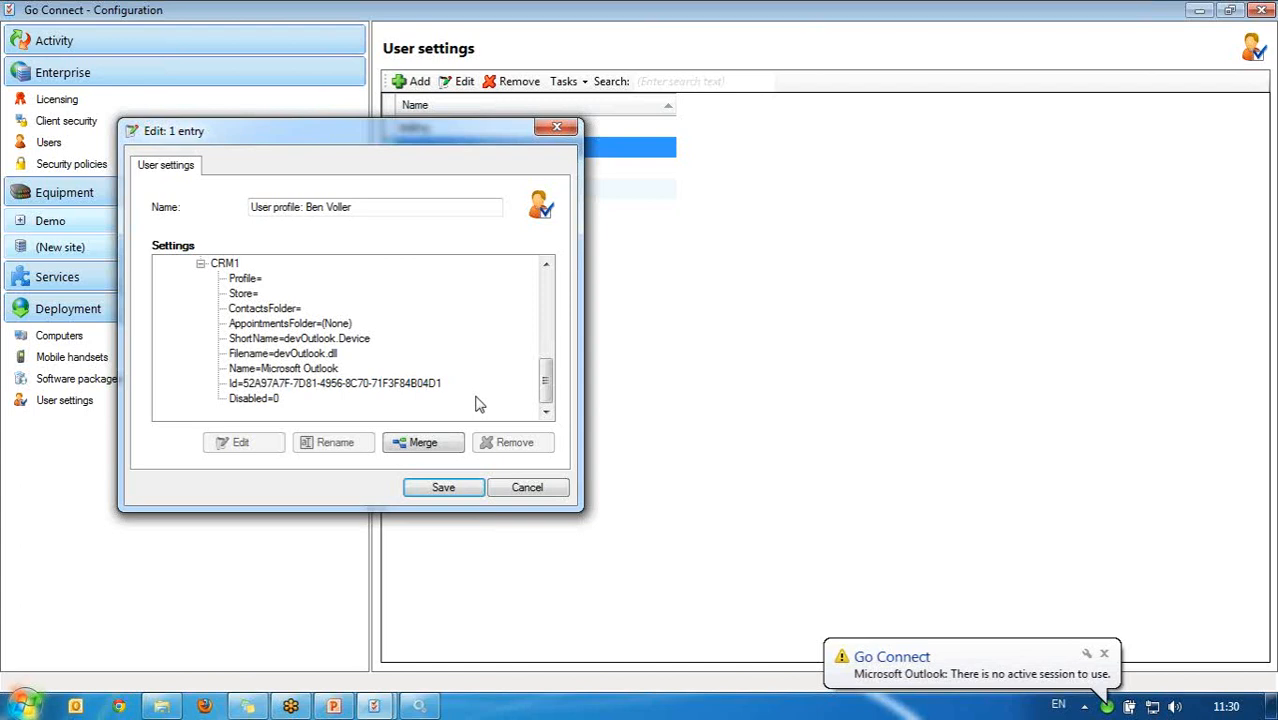
pyautogui.click(527, 487)
# Step: Exit the Go Connect client and show the Mobile handsets list
pyautogui.rightClick(1107, 706)
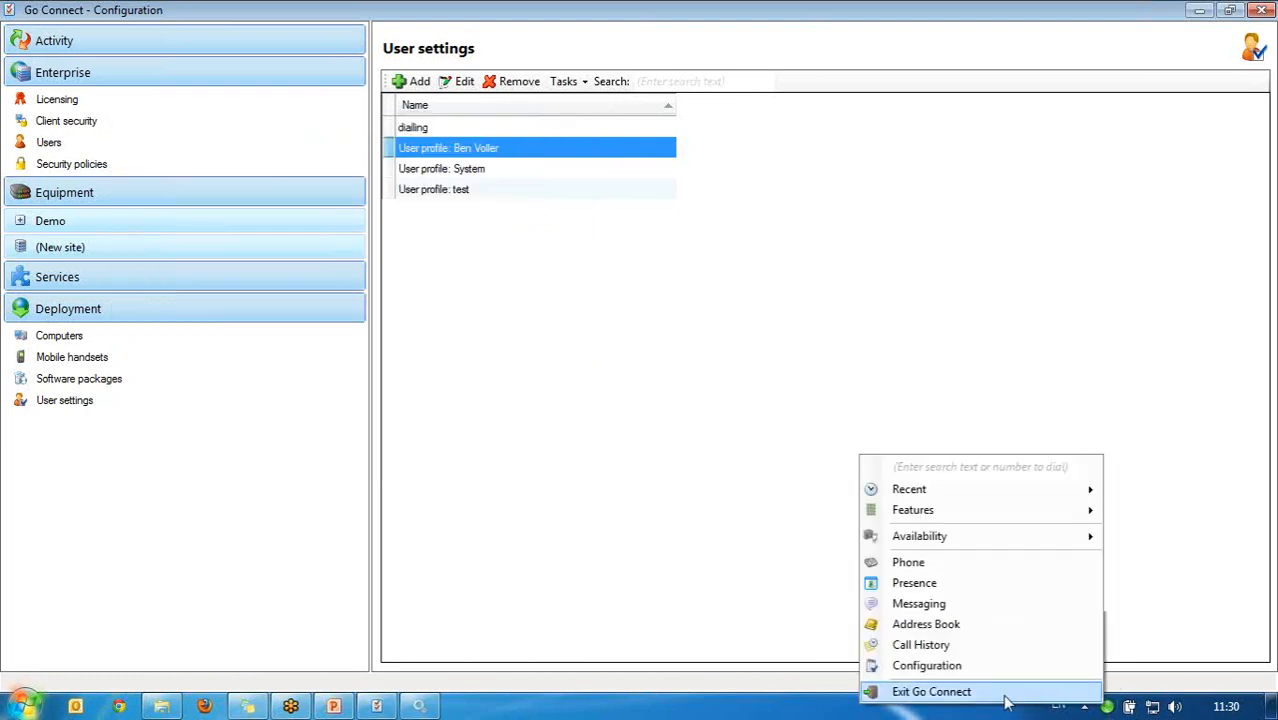
pyautogui.click(1006, 696)
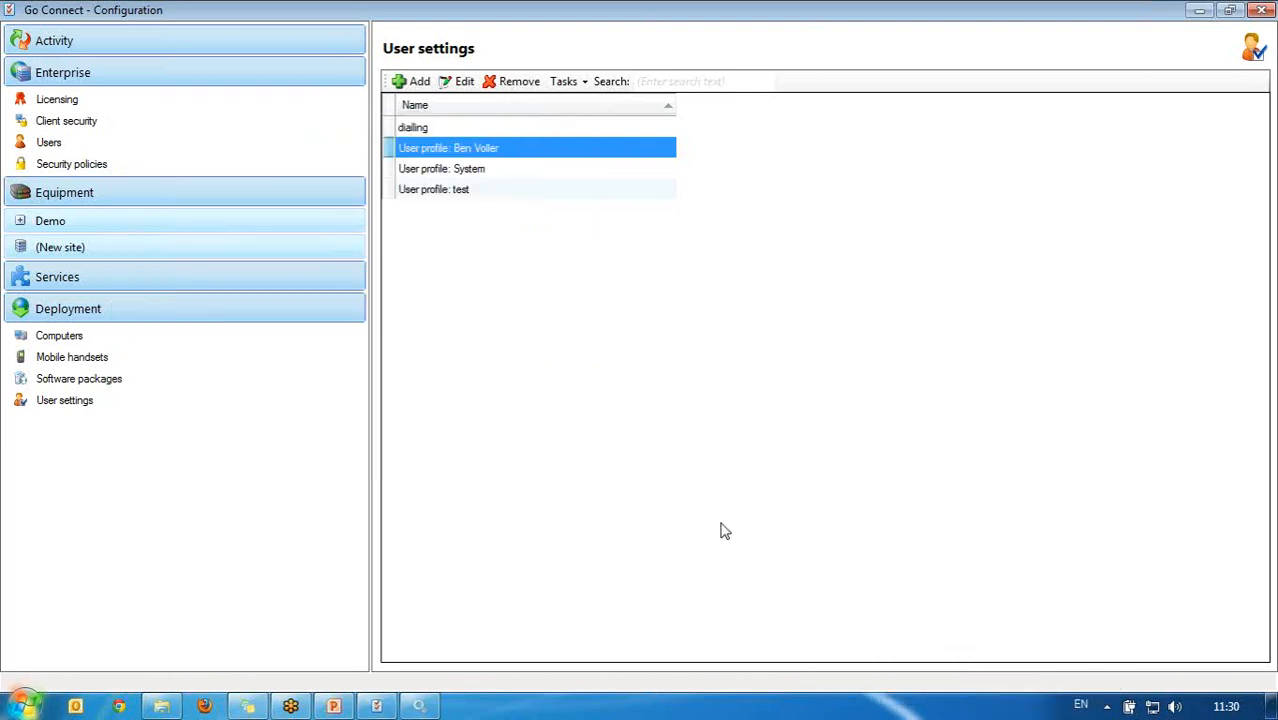
pyautogui.click(160, 362)
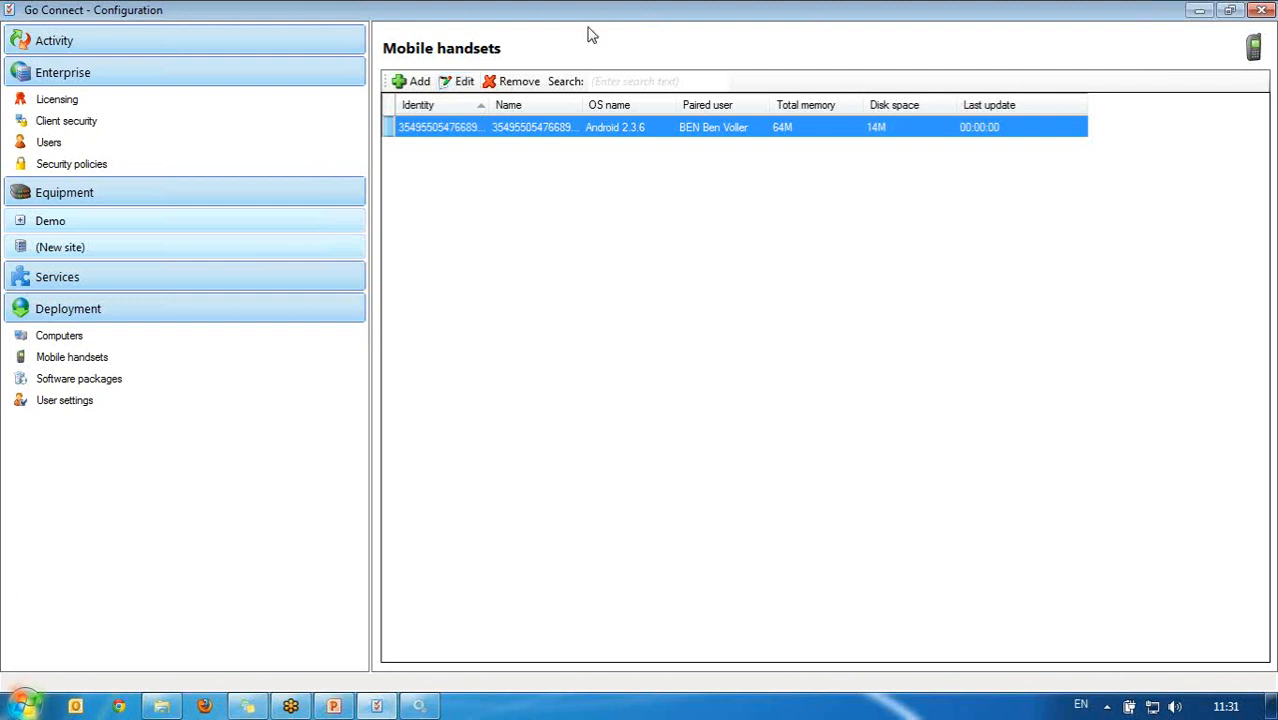
pyautogui.click(450, 82)
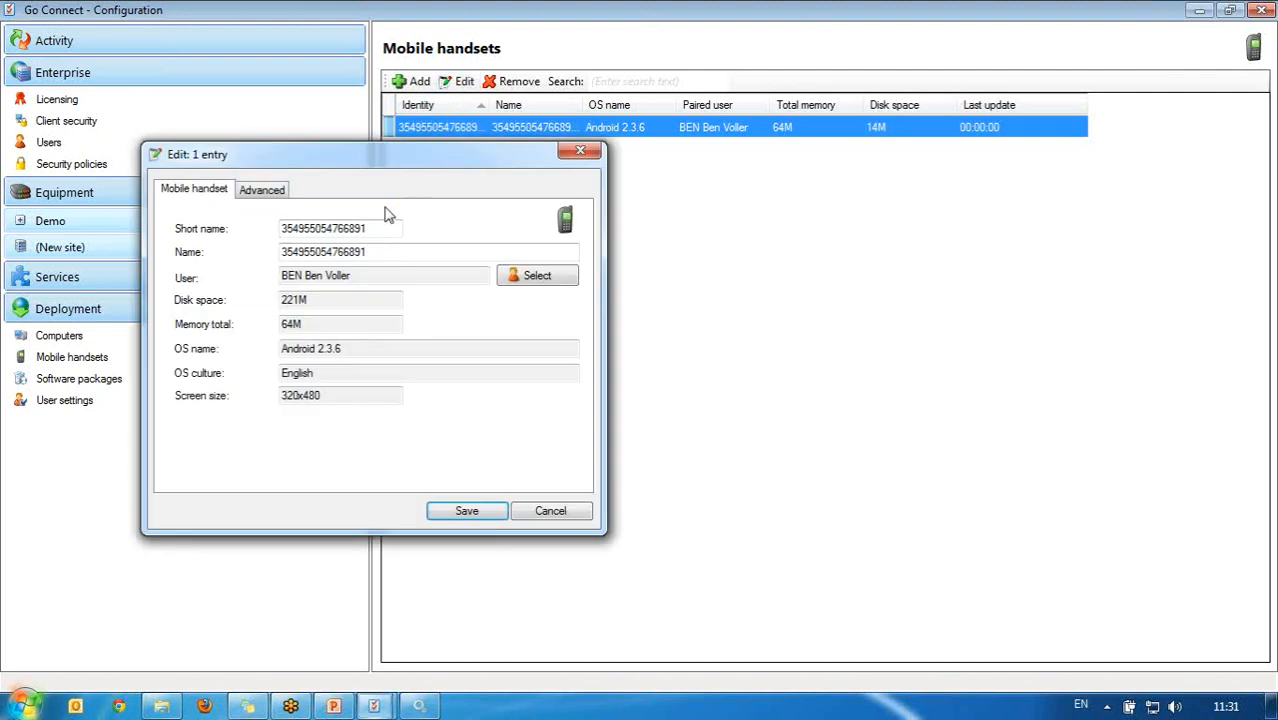
pyautogui.click(380, 252)
pyautogui.doubleClick(380, 252)
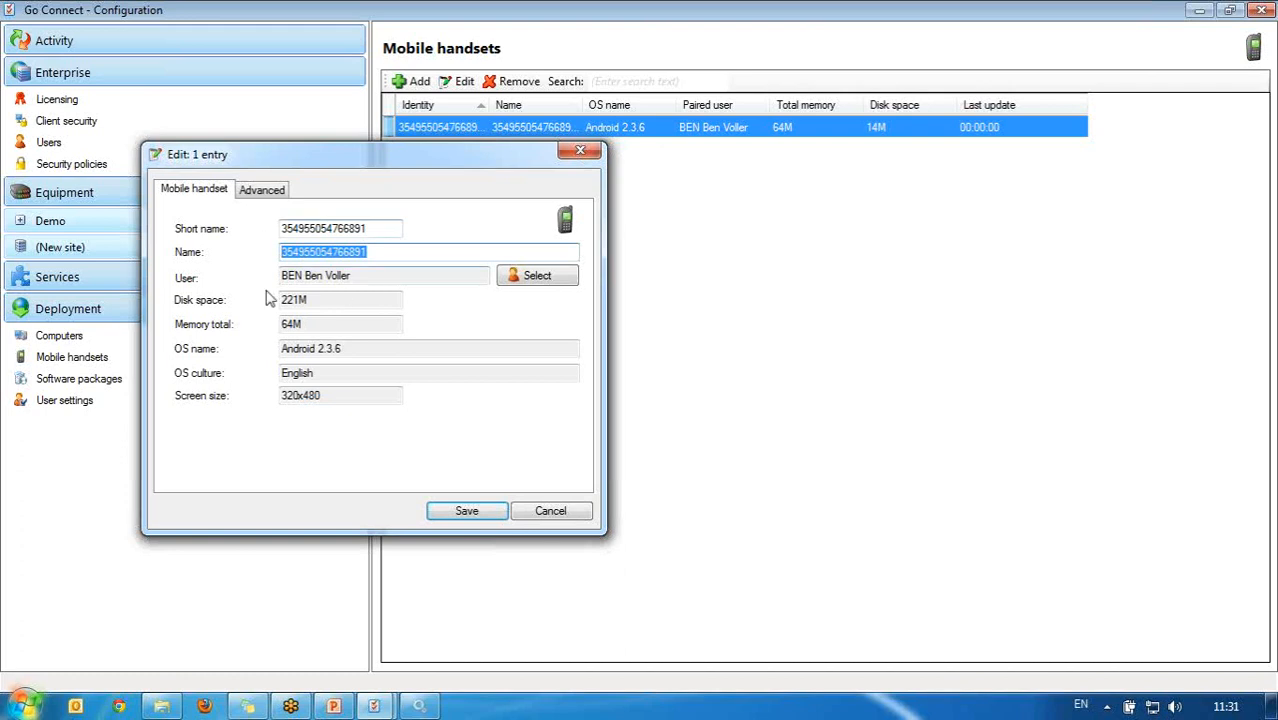
pyautogui.press('Tab')
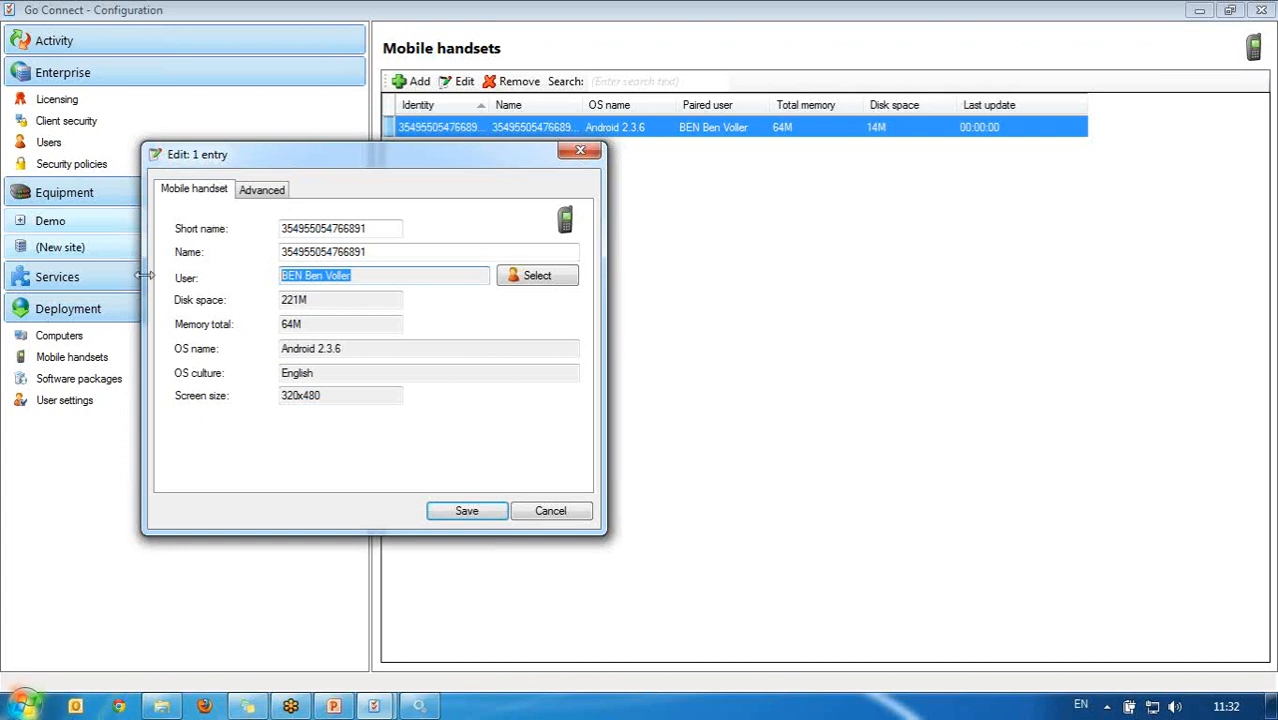
pyautogui.click(463, 512)
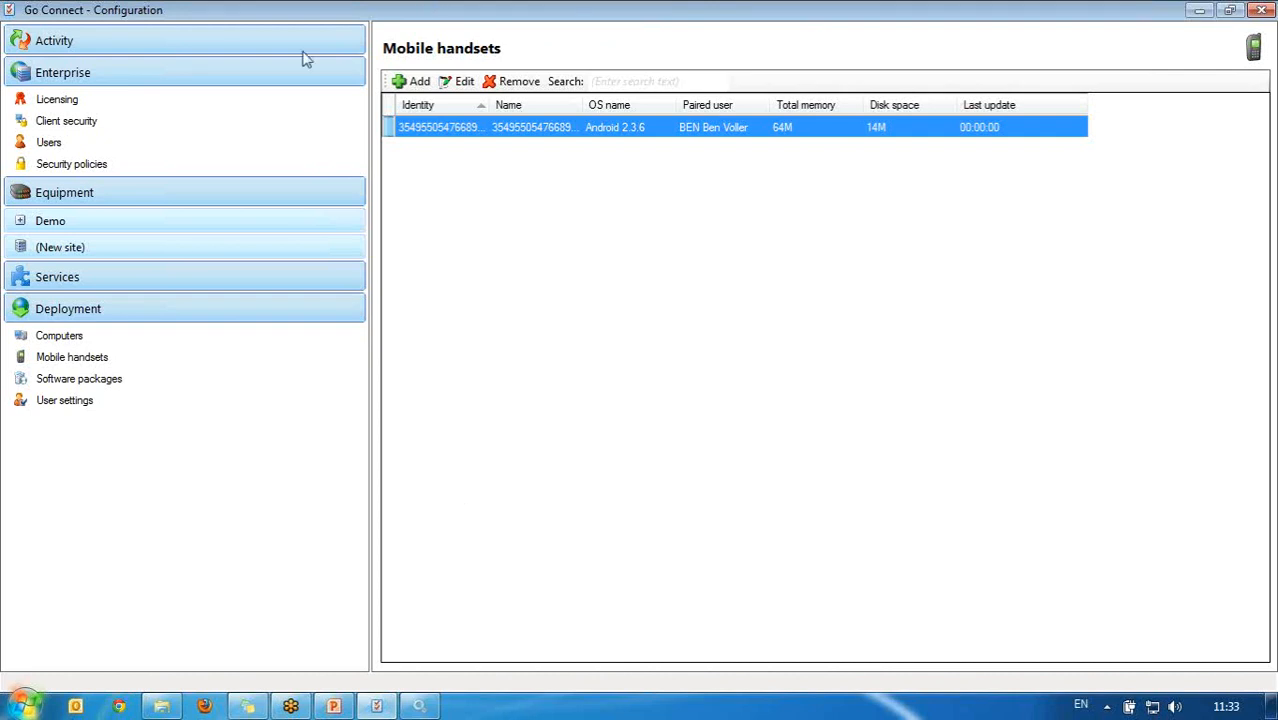
# Step: Pair the Android handset to the TEST user, save, and close the System Information window
pyautogui.click(462, 85)
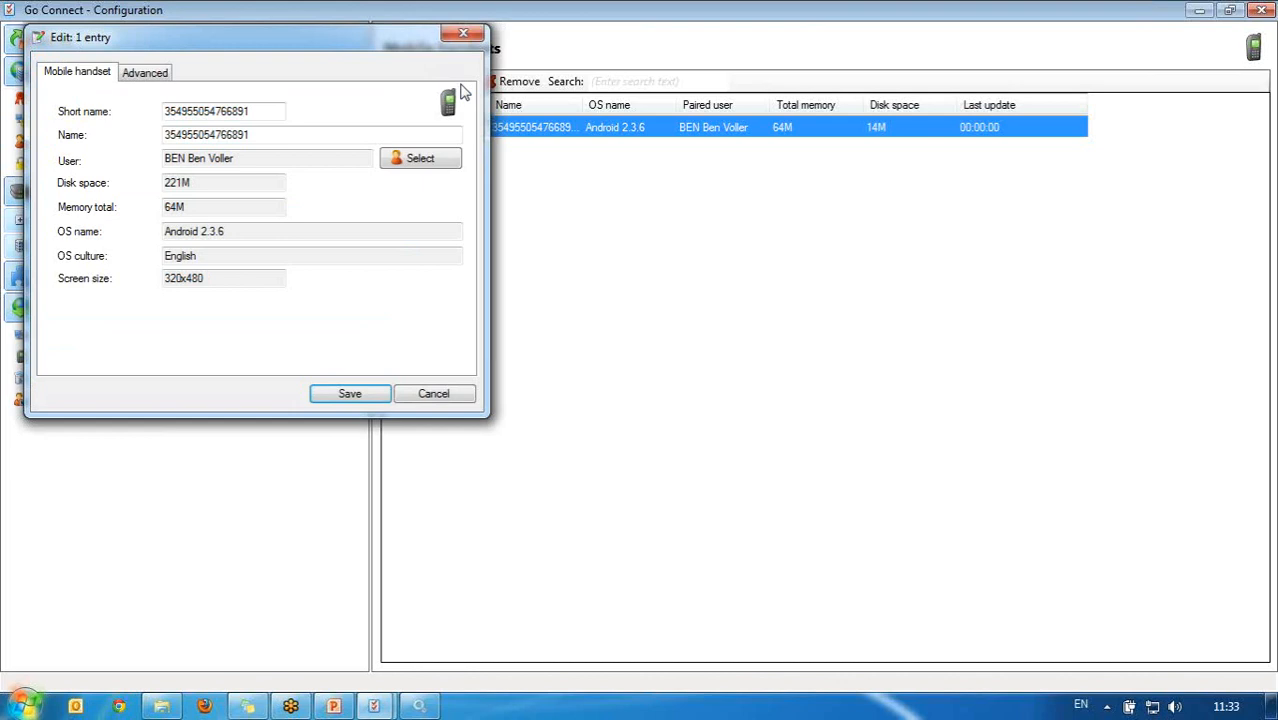
pyautogui.click(440, 162)
pyautogui.click(212, 193)
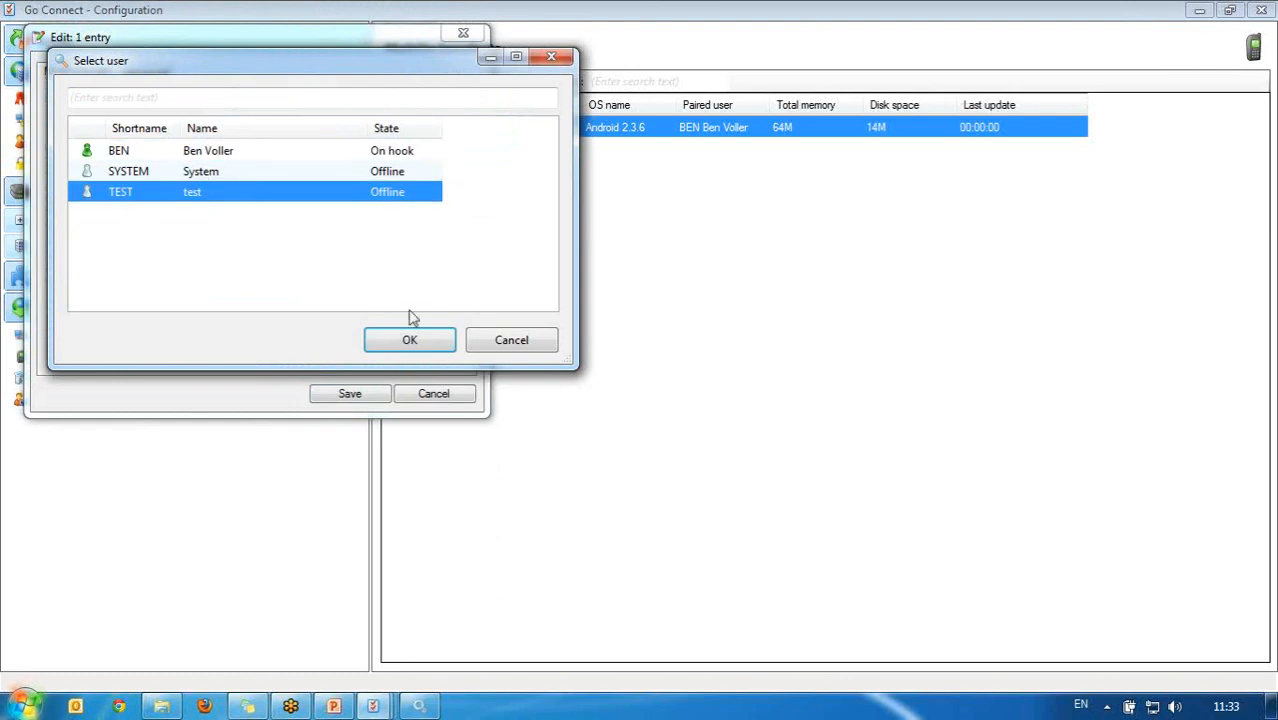
pyautogui.click(435, 343)
pyautogui.click(348, 393)
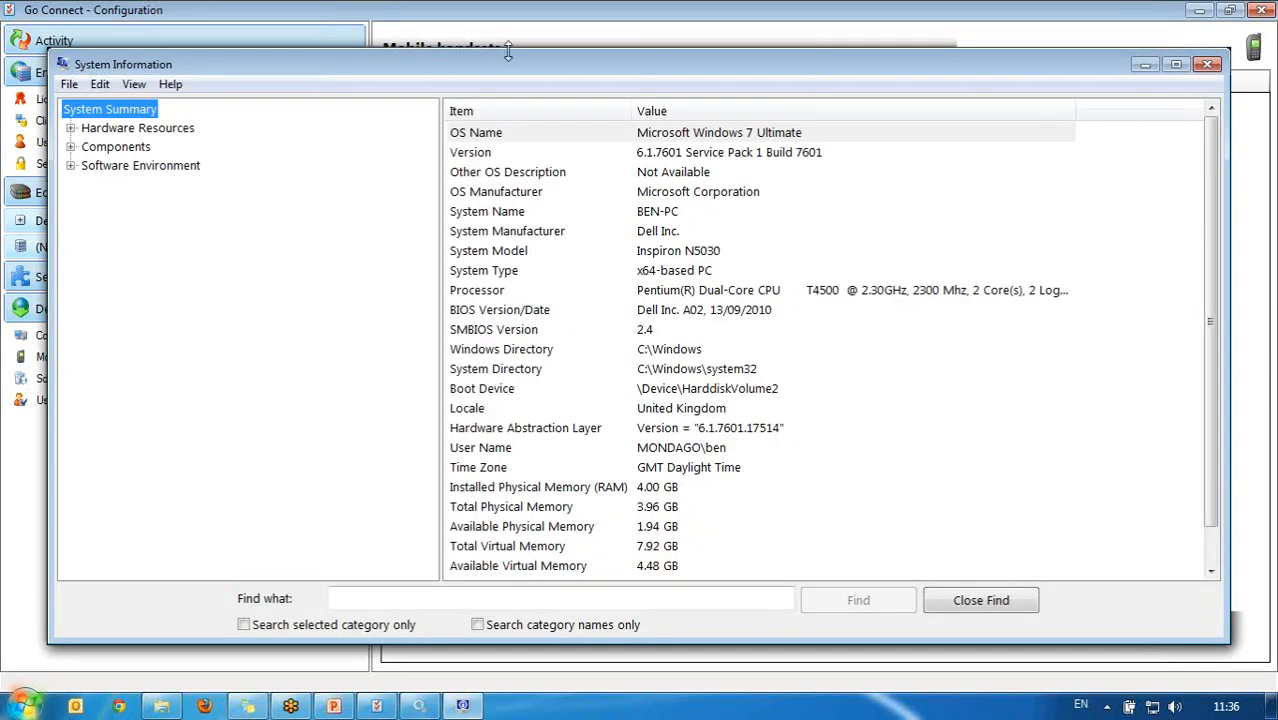
pyautogui.moveTo(555, 64); pyautogui.dragTo(413, 84)
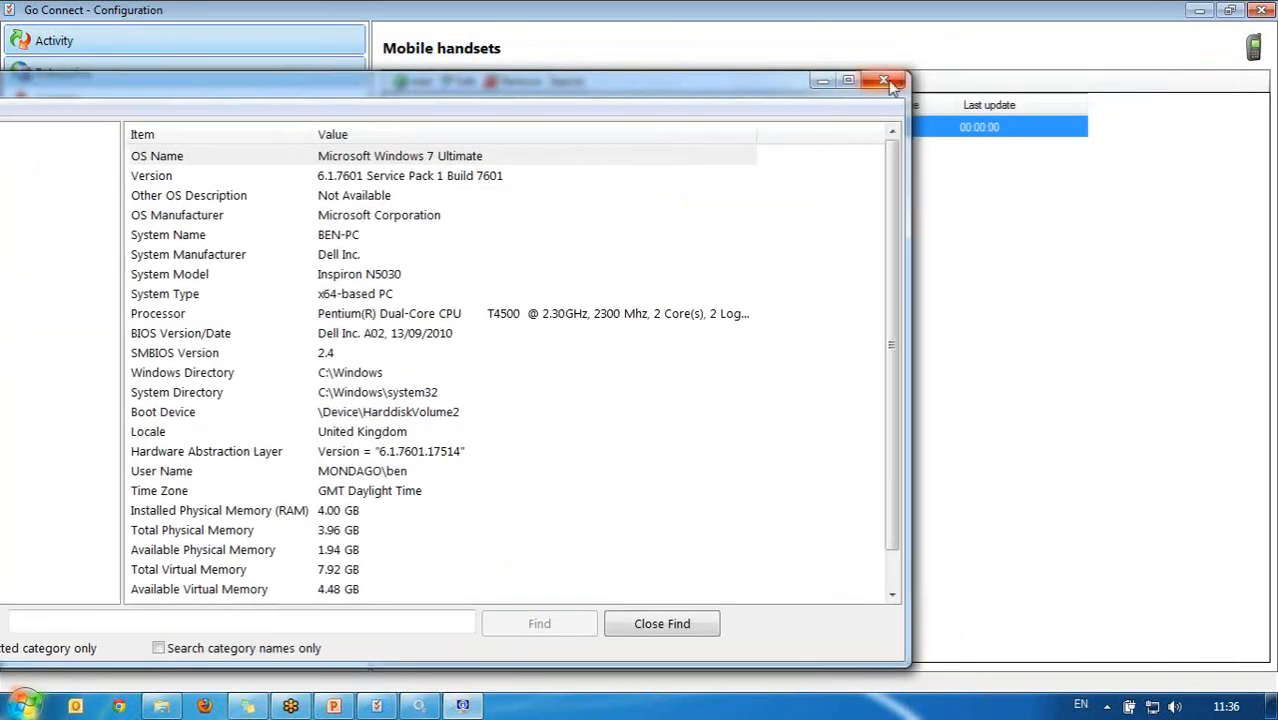
pyautogui.click(889, 81)
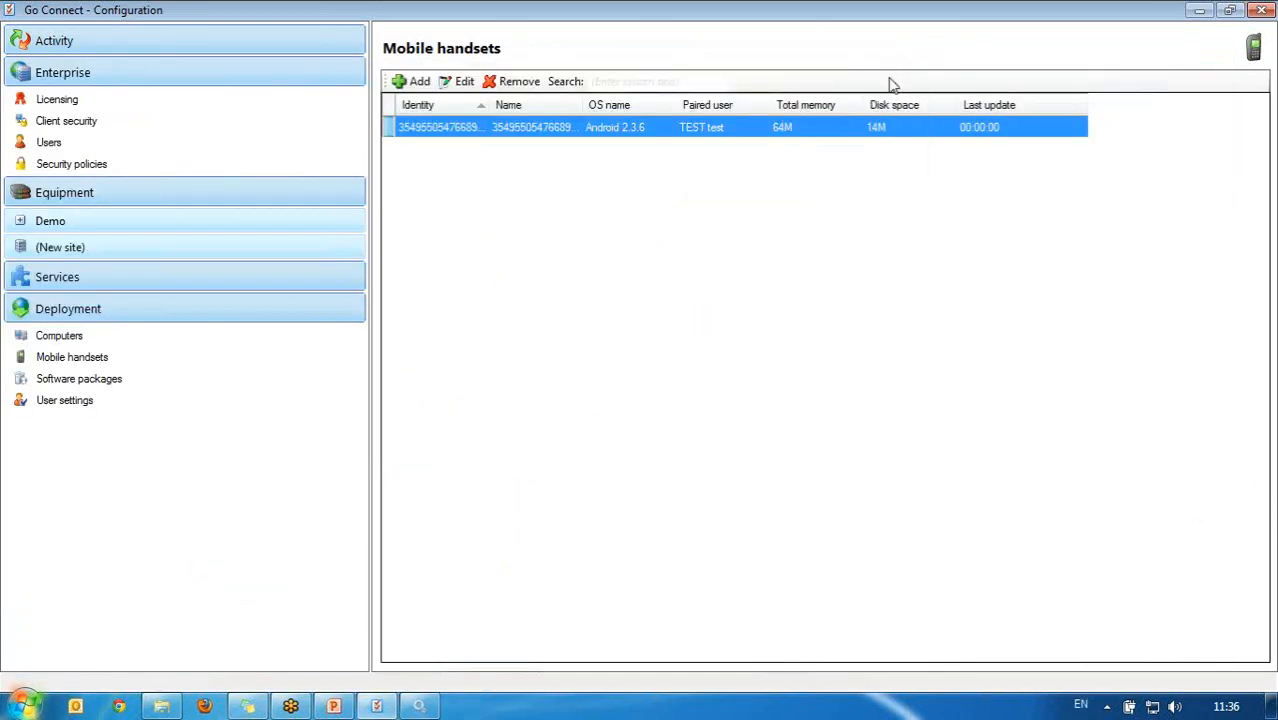